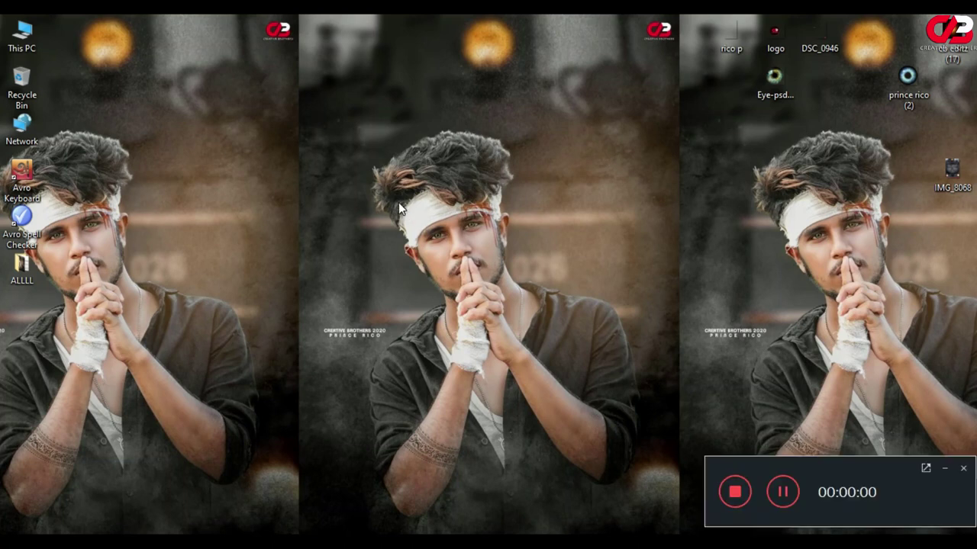
Refresh the desktop four times and bring up Photoshop showing IMG_8068.psd
left_click(431, 246)
right_click(414, 218)
left_click(451, 258)
left_click(945, 471)
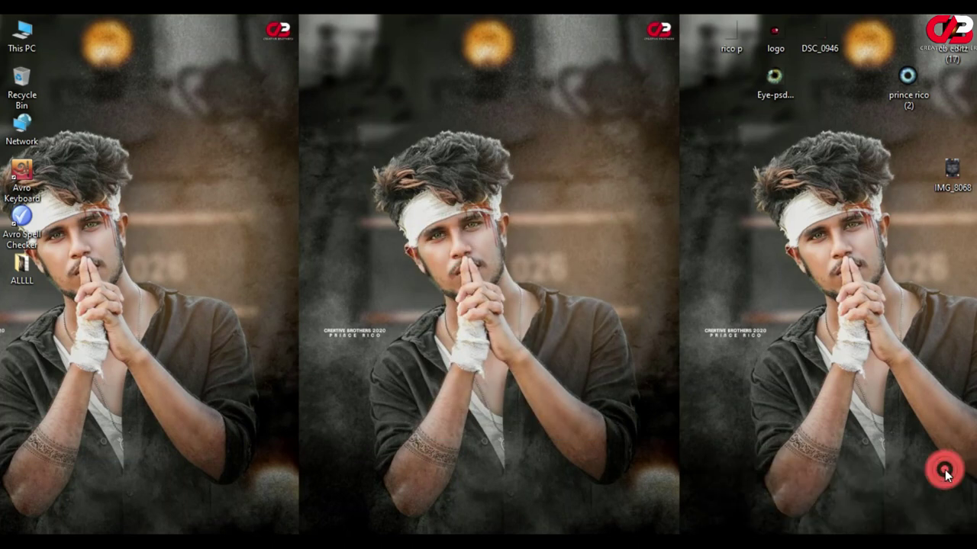
right_click(329, 155)
left_click(351, 195)
right_click(343, 171)
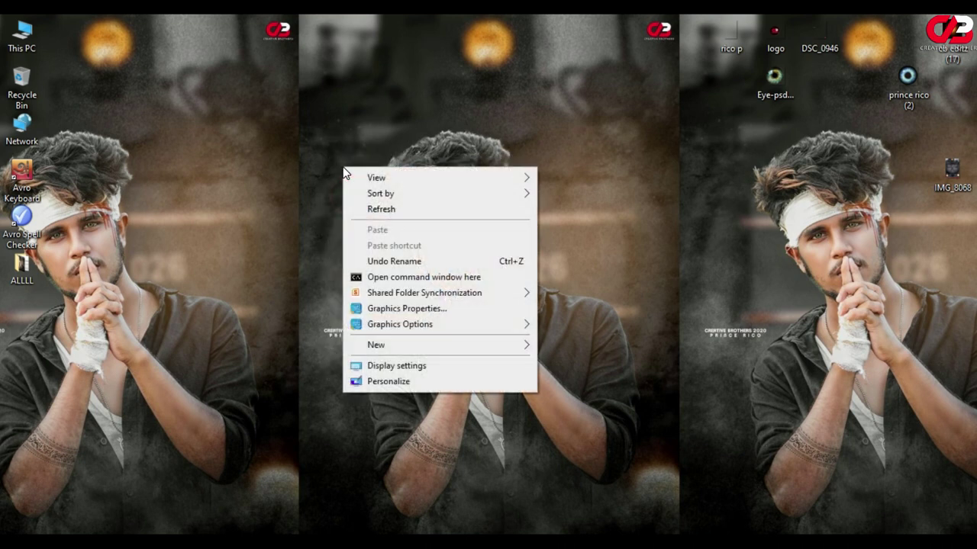
left_click(359, 209)
right_click(357, 197)
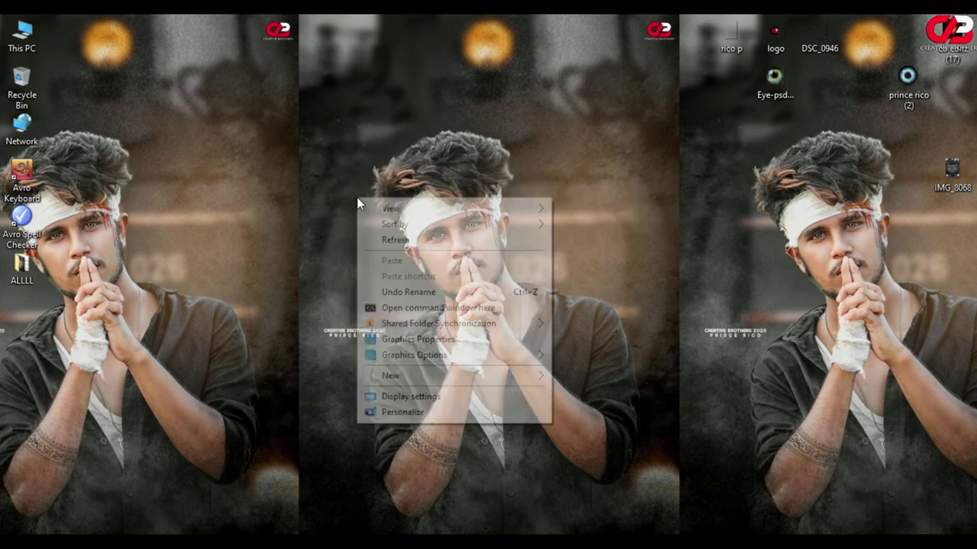
left_click(397, 241)
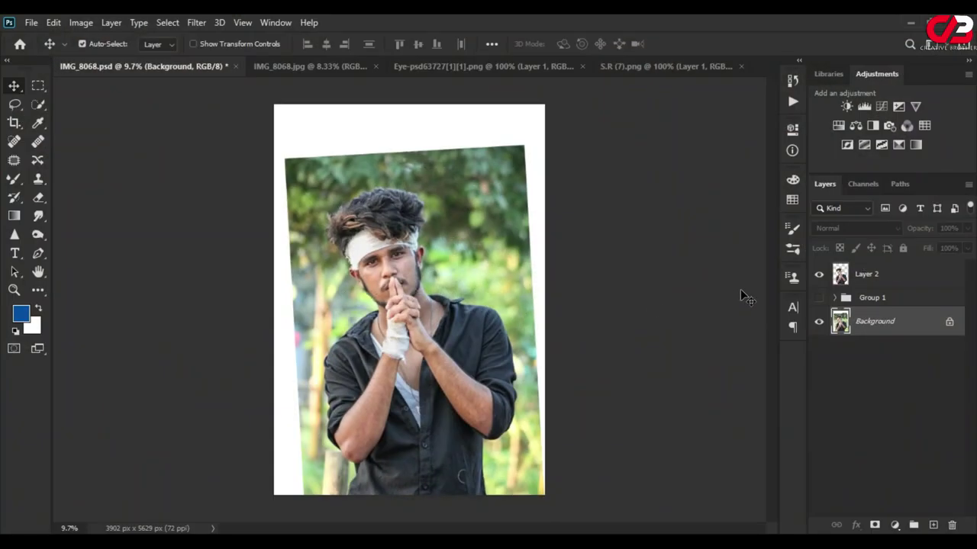
Toggle the Background layer's visibility, leaving it hidden to reveal the cut-out man
left_click(819, 324)
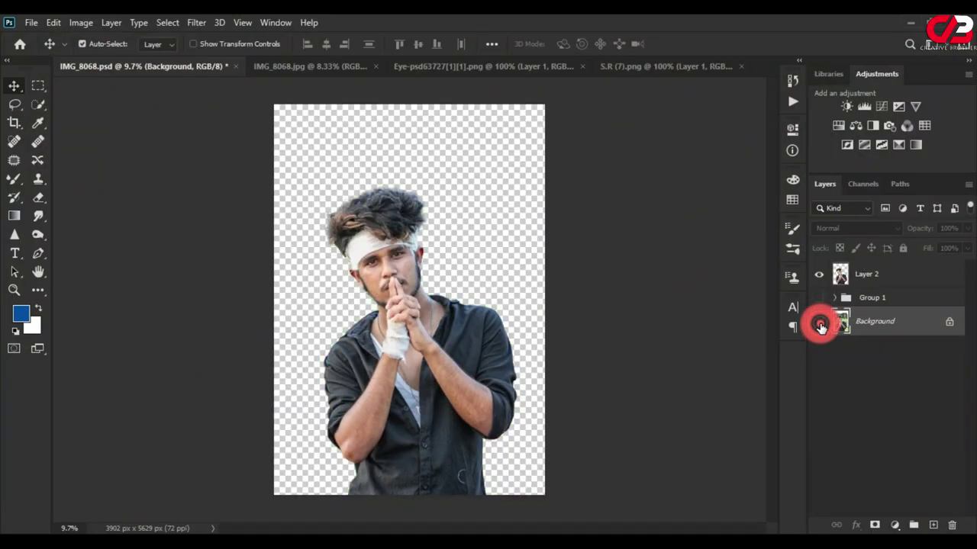
left_click(820, 324)
left_click(819, 324)
left_click(819, 323)
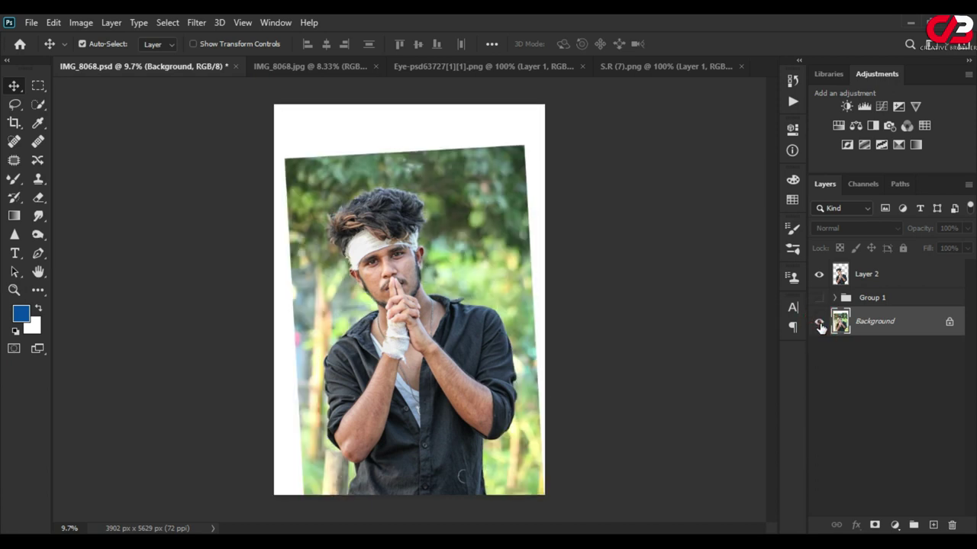
left_click(819, 324)
Copy the whole IMG_8068.jpg locomotive photo into the PSD as Layer 5, filling the canvas
scroll(517, 258, "up", 1)
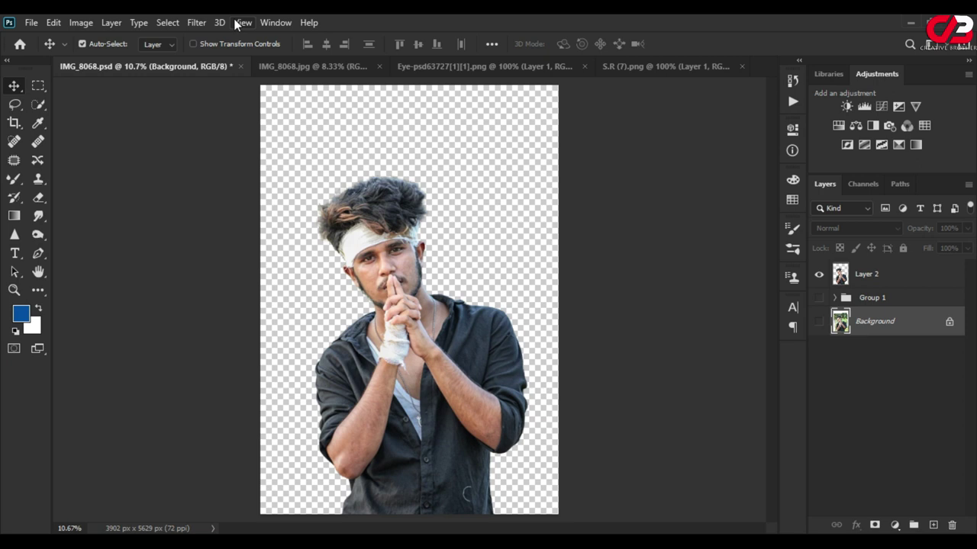
left_click(276, 66)
scroll(348, 244, "down", 2)
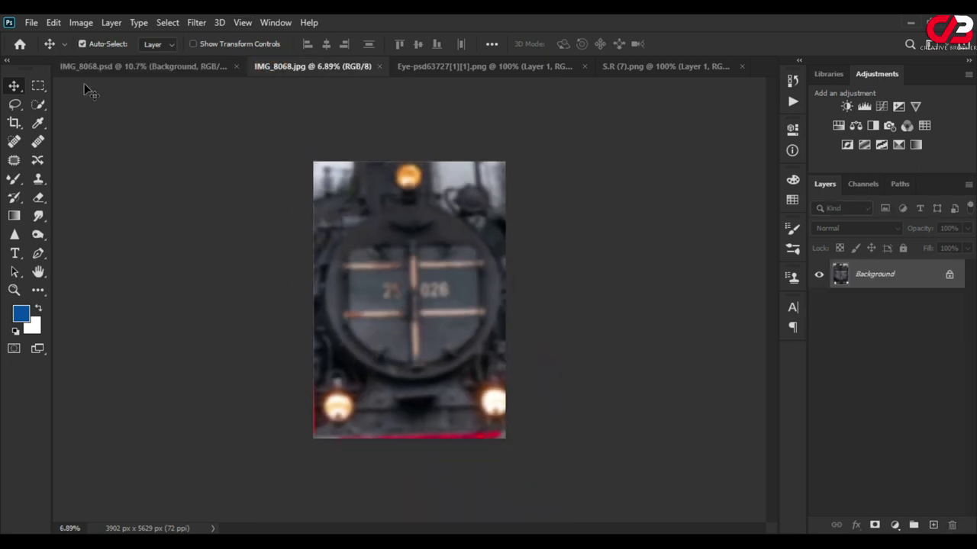
left_click(38, 86)
left_click_drag(292, 145, 604, 509)
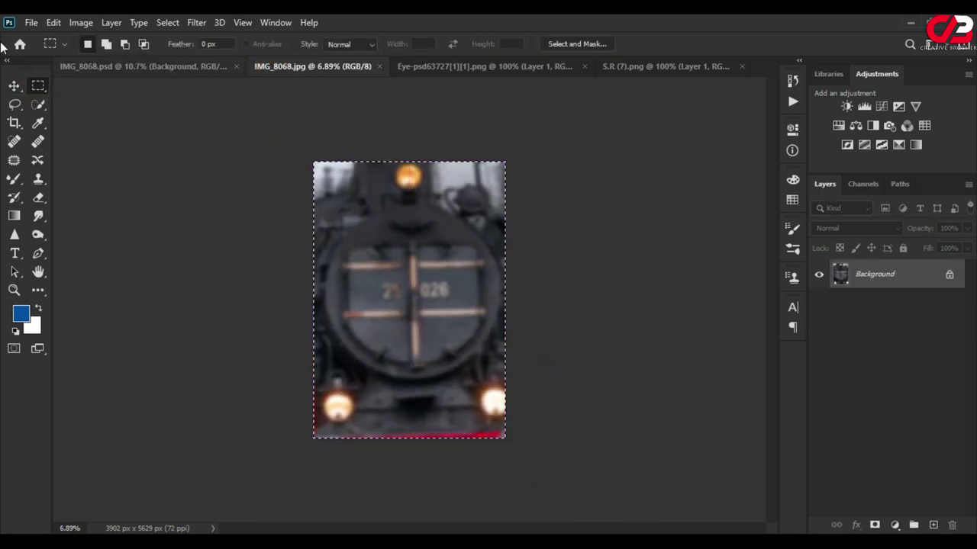
left_click(14, 86)
mouse_move(355, 231)
left_mouse_down()
mouse_move(191, 72)
mouse_move(373, 221)
left_mouse_up()
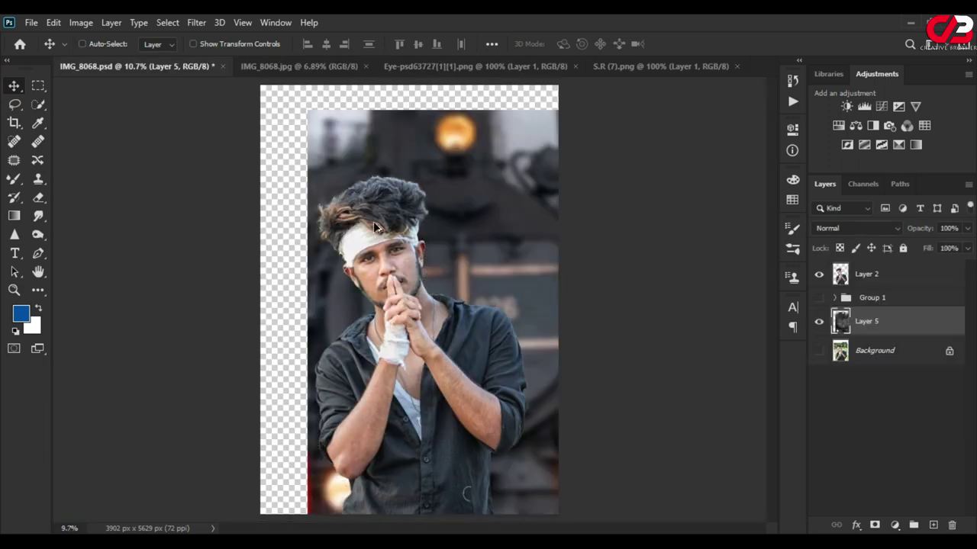
scroll(442, 225, "down", 1)
left_click_drag(440, 221, 402, 198)
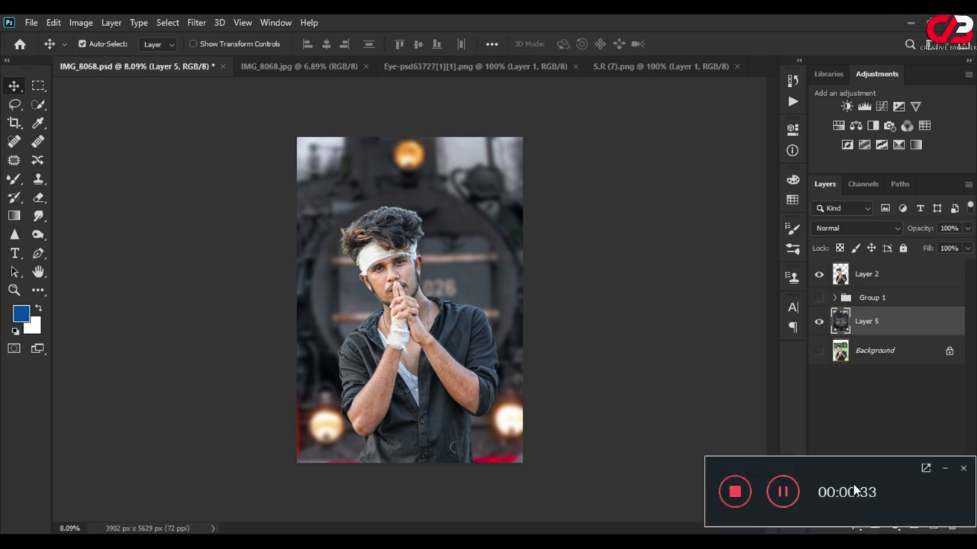
Zoom in on the face and spot-heal a first cheek blemish, targeting Layer 2
left_click(947, 468)
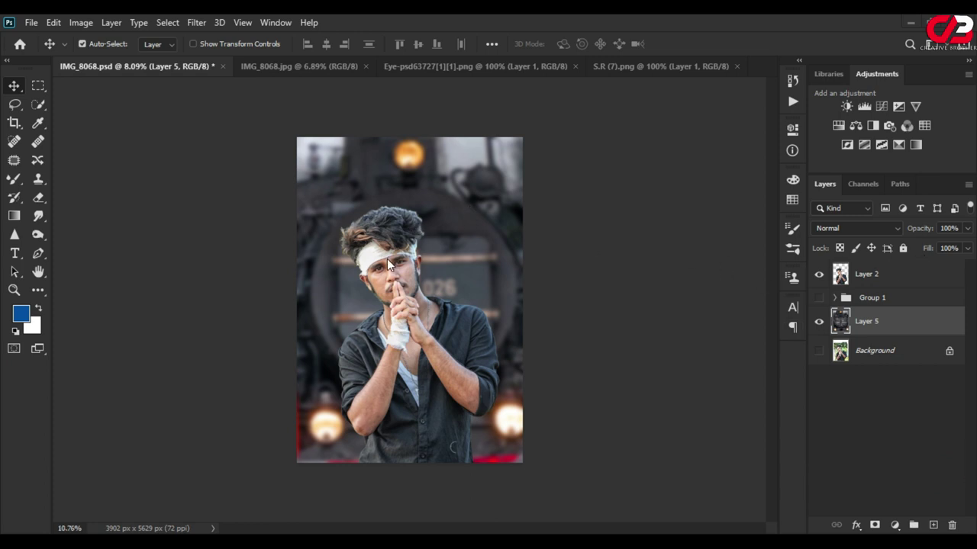
scroll(388, 263, "up", 3)
scroll(358, 263, "up", 2)
scroll(324, 263, "up", 2)
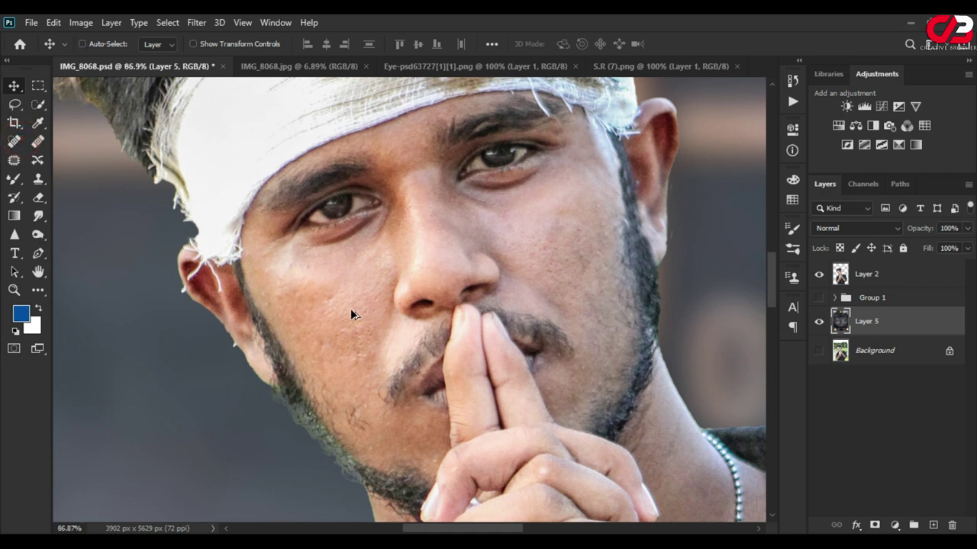
scroll(335, 309, "up", 2)
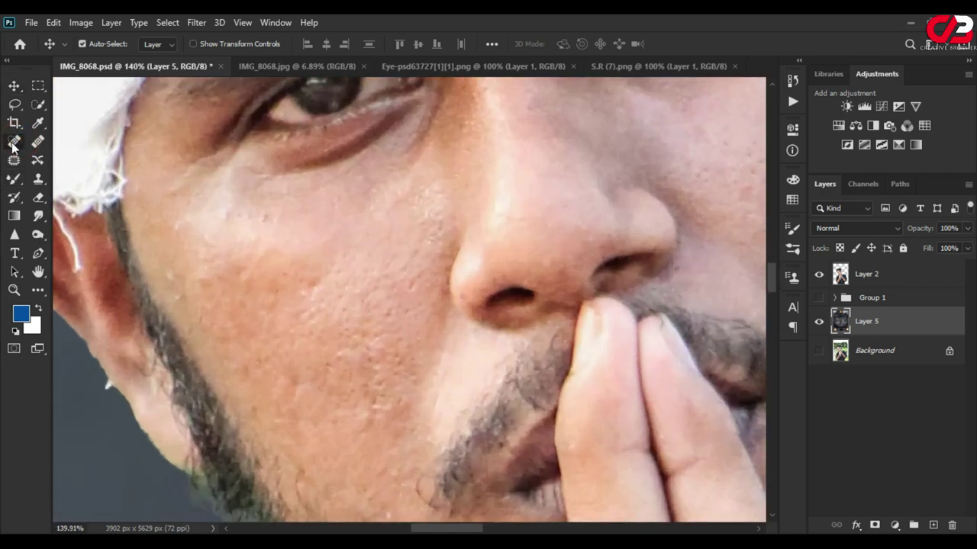
left_click(14, 141)
scroll(320, 327, "up", 1)
left_click(313, 284)
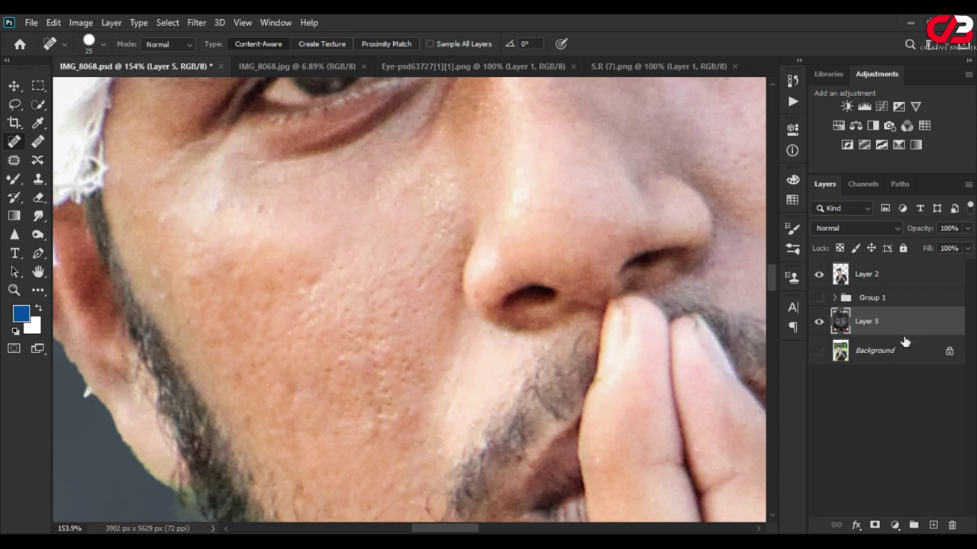
left_click(873, 281)
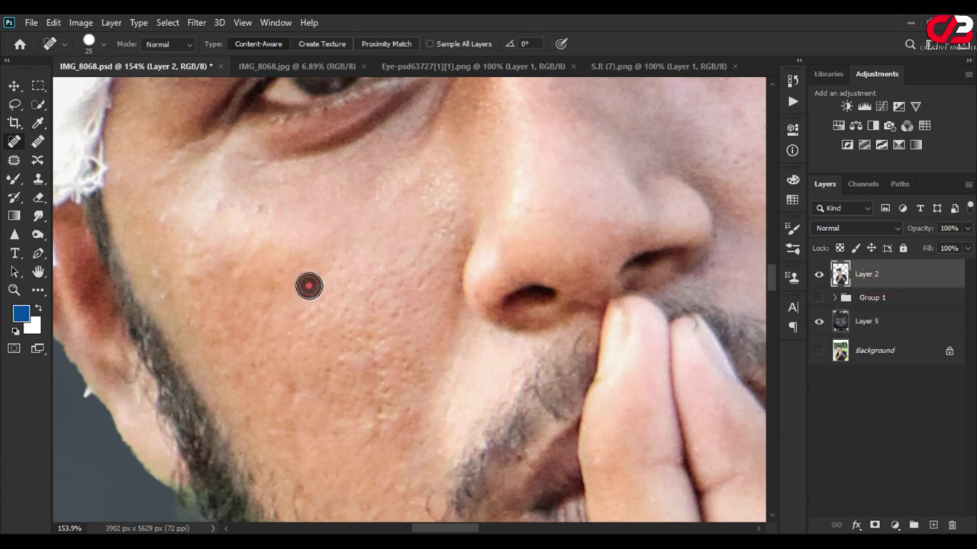
Spot-heal a dozen blemishes across the lower, upper and left cheek
left_click(375, 302)
left_click(372, 435)
left_click(409, 418)
left_click(382, 412)
left_click(292, 396)
left_click(336, 370)
left_click(229, 276)
left_click(260, 206)
left_click(221, 203)
left_click(160, 272)
left_click(160, 293)
left_click(211, 272)
Heal the remaining spots and streaks on the other cheek and beard edge, then zoom out
scroll(207, 288, "down", 3)
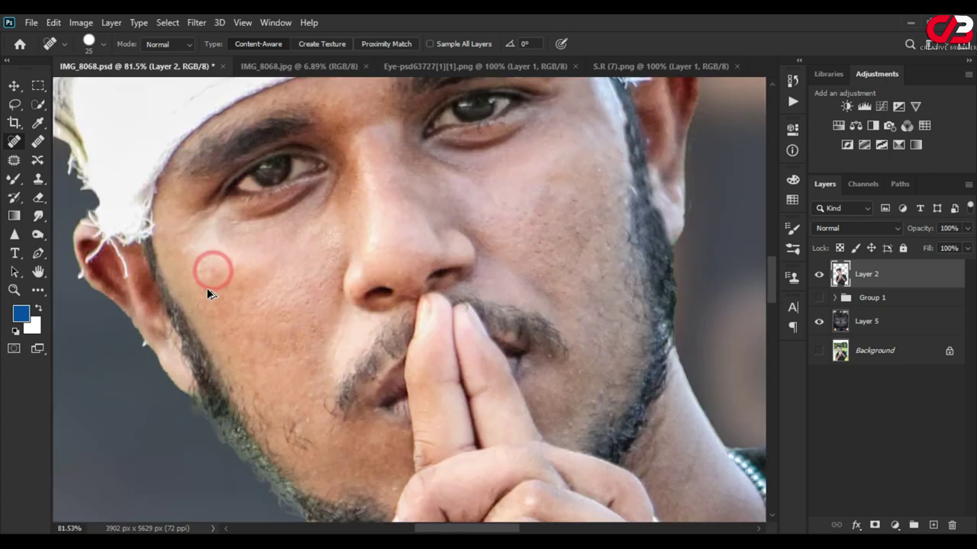
scroll(206, 288, "down", 2)
scroll(410, 216, "up", 5)
left_click(427, 297)
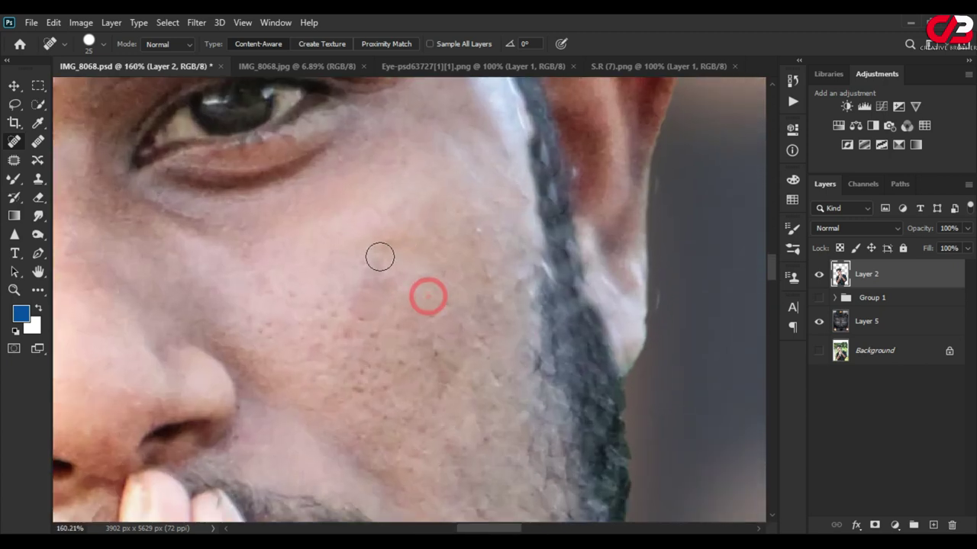
left_click_drag(372, 328, 347, 335)
left_click_drag(531, 284, 524, 257)
left_click(482, 268)
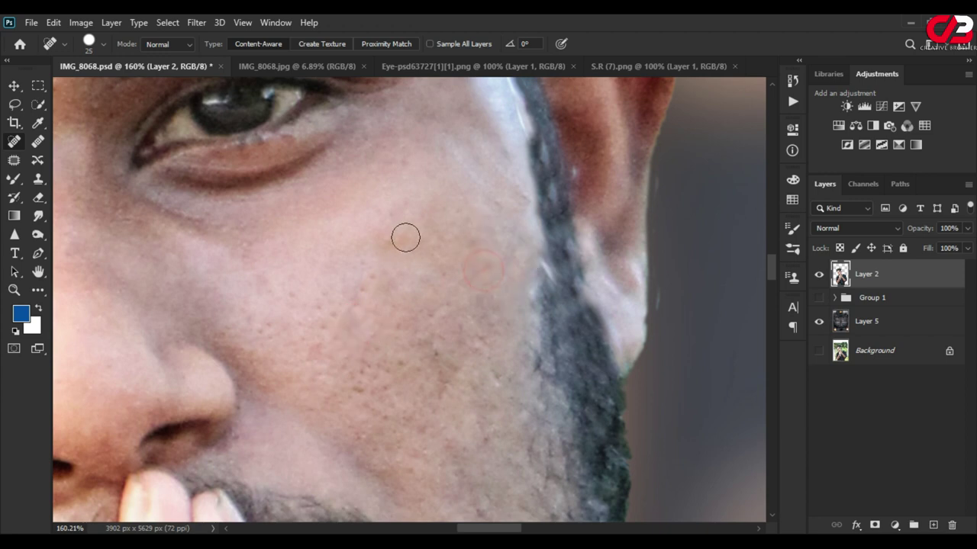
scroll(365, 276, "down", 5)
scroll(365, 275, "down", 1)
scroll(364, 276, "down", 1)
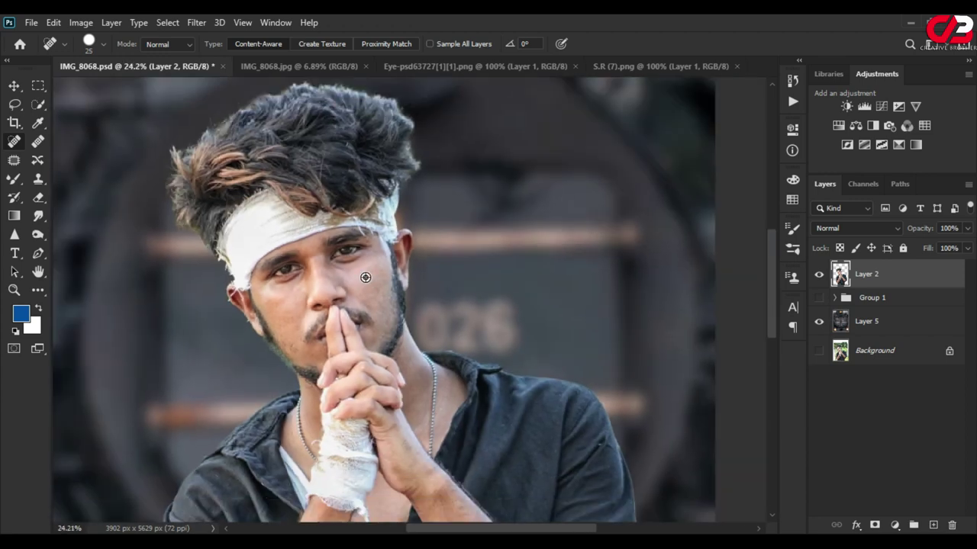
scroll(365, 277, "down", 1)
scroll(365, 277, "down", 1)
scroll(365, 277, "down", 1)
scroll(365, 277, "down", 1)
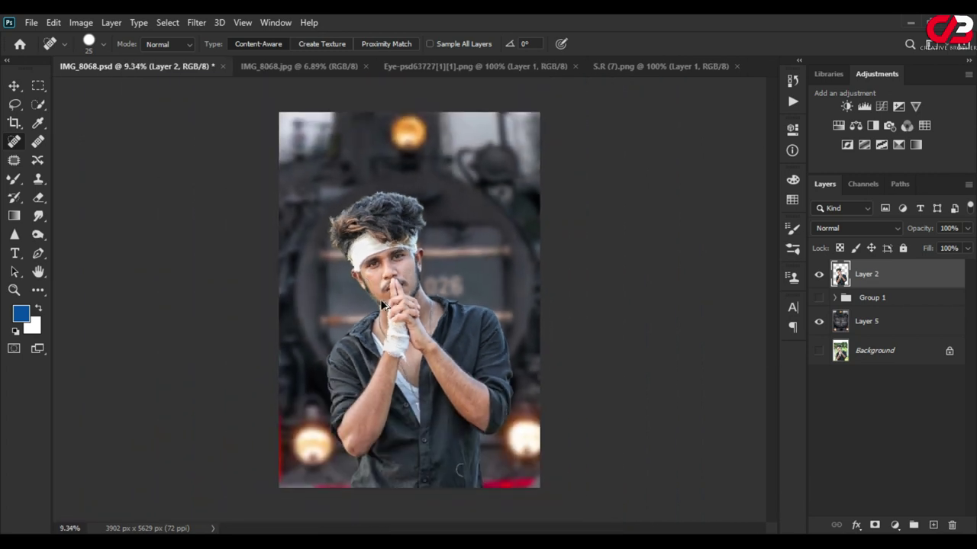
scroll(384, 305, "up", 1)
scroll(397, 313, "up", 1)
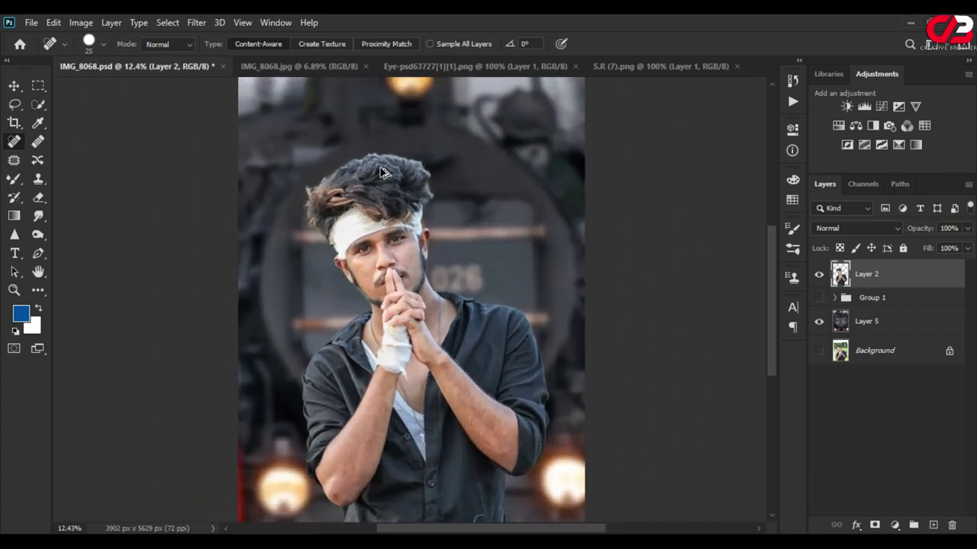
scroll(379, 166, "up", 1)
scroll(377, 192, "down", 1)
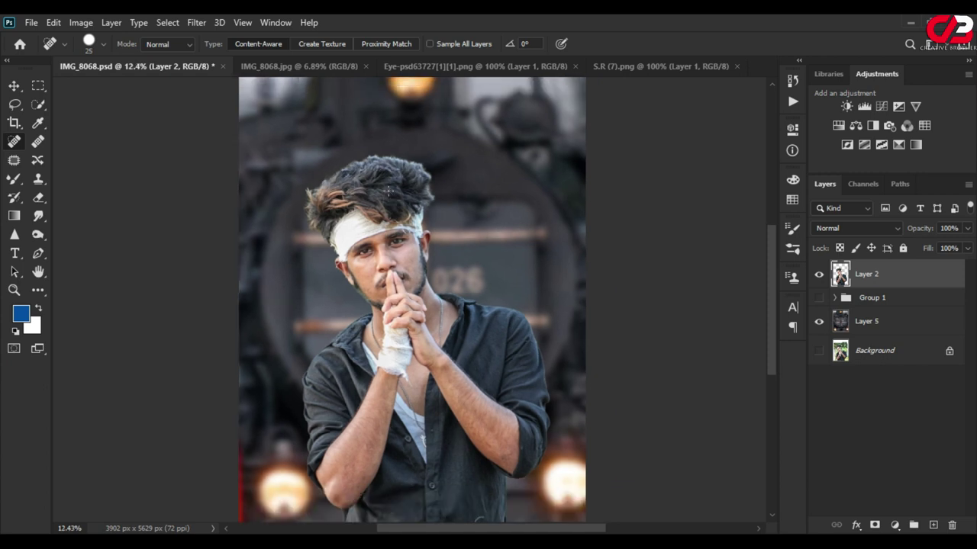
Add an empty Layer 6 and browse the Brush tool's preset list
left_click(934, 525)
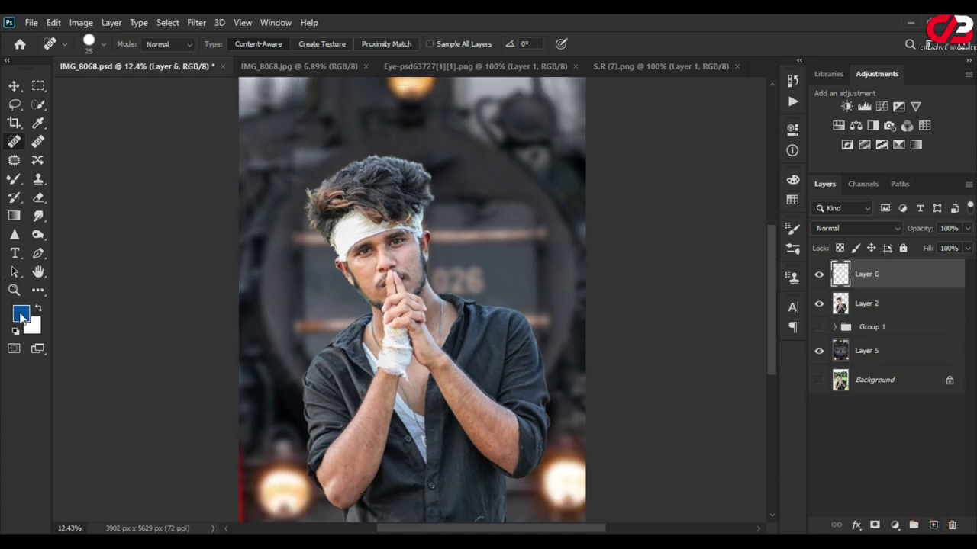
left_click(14, 179)
left_click(76, 178)
right_click(448, 262)
scroll(682, 404, "down", 1)
scroll(682, 404, "down", 5)
scroll(682, 404, "down", 5)
scroll(682, 404, "down", 5)
scroll(682, 404, "down", 5)
scroll(682, 403, "down", 5)
scroll(682, 404, "down", 5)
scroll(662, 452, "down", 2)
Preview the Powder 11, Powder 8 and Powder 1–6 brush presets
left_click(663, 453)
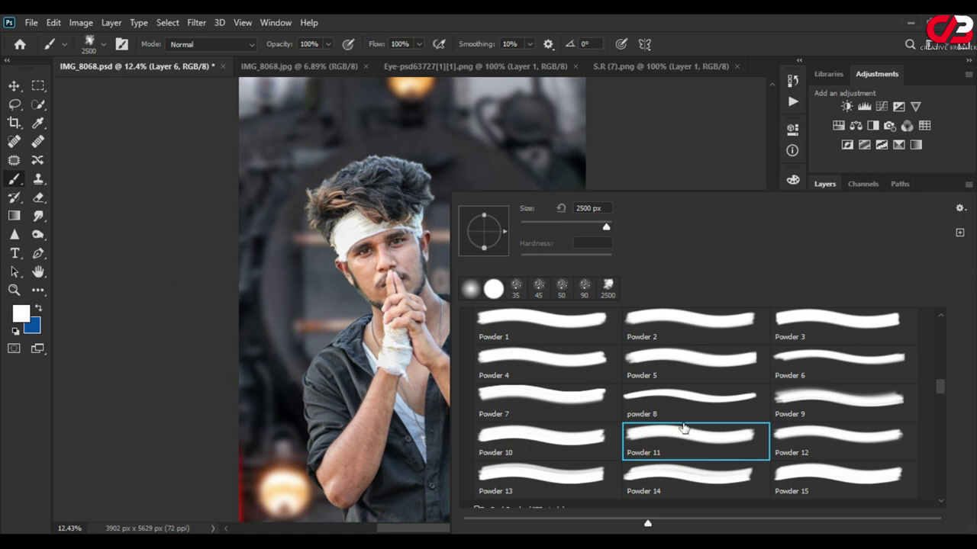
left_click(666, 399)
scroll(670, 351, "up", 1)
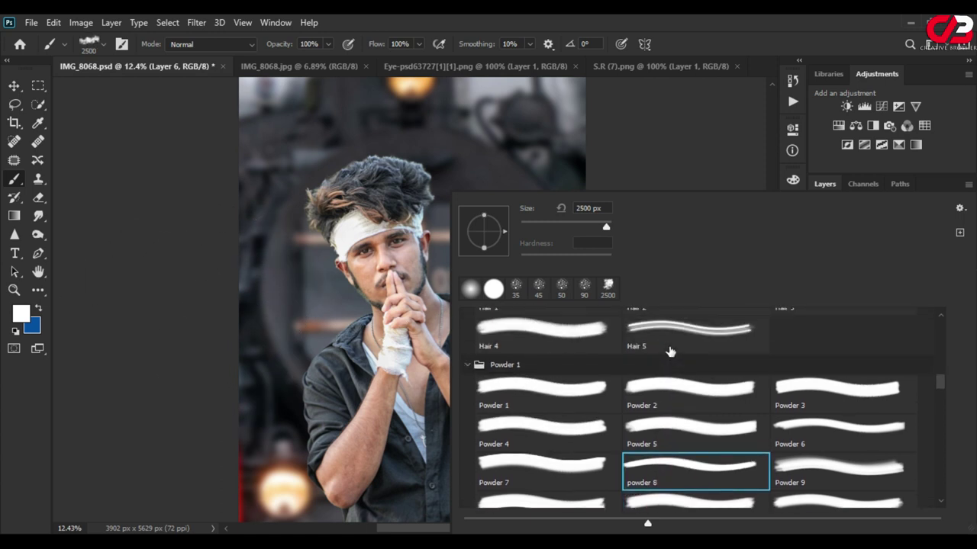
left_click(543, 400)
left_click(707, 396)
left_click(750, 369)
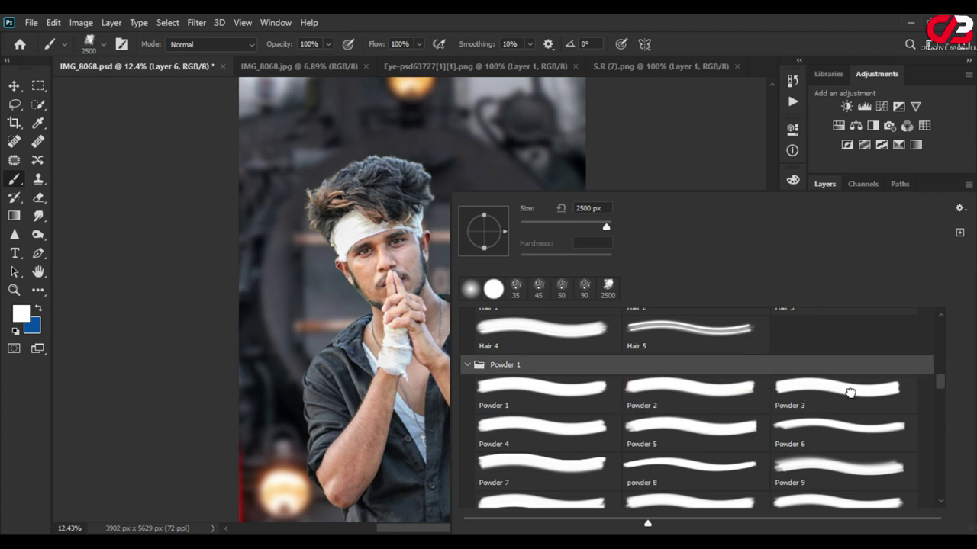
left_click(851, 392)
left_click(555, 422)
left_click(667, 423)
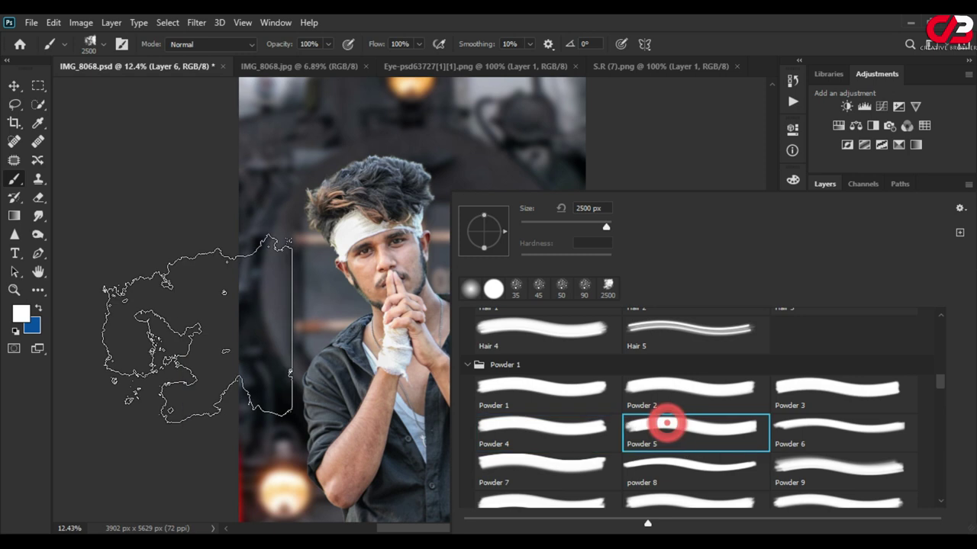
left_click(832, 429)
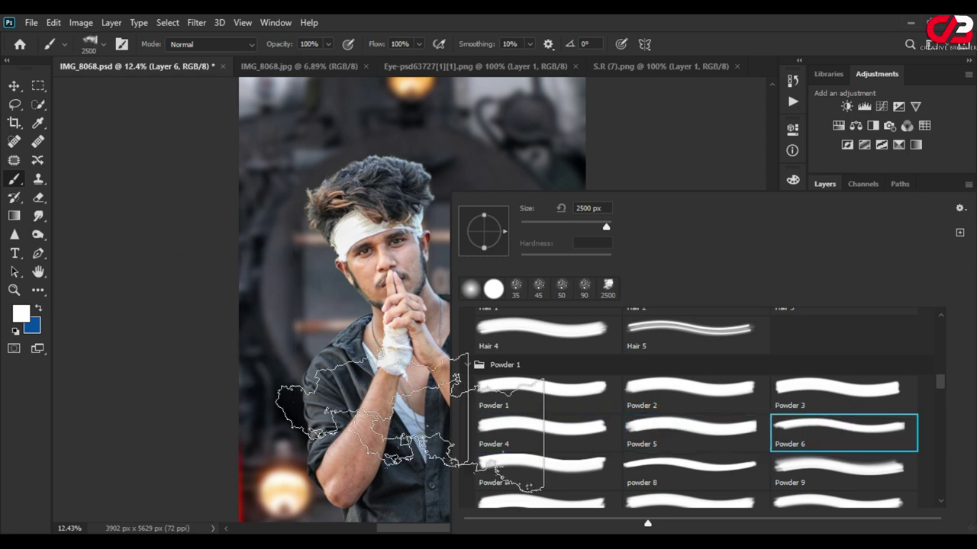
Preview Powder 7–9, then settle on the Powder 10 smoke brush and close the picker
left_click(550, 463)
left_click(668, 464)
left_click(828, 477)
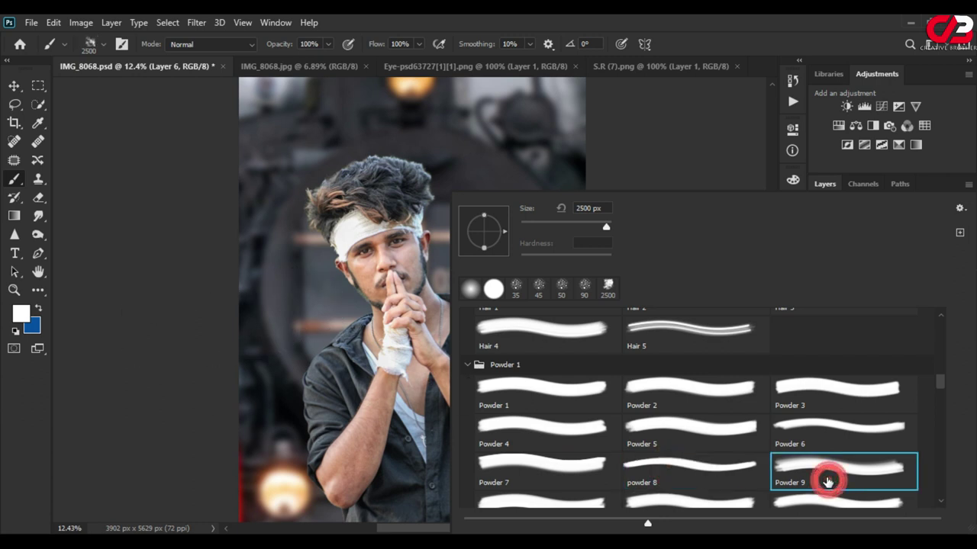
scroll(639, 424, "down", 1)
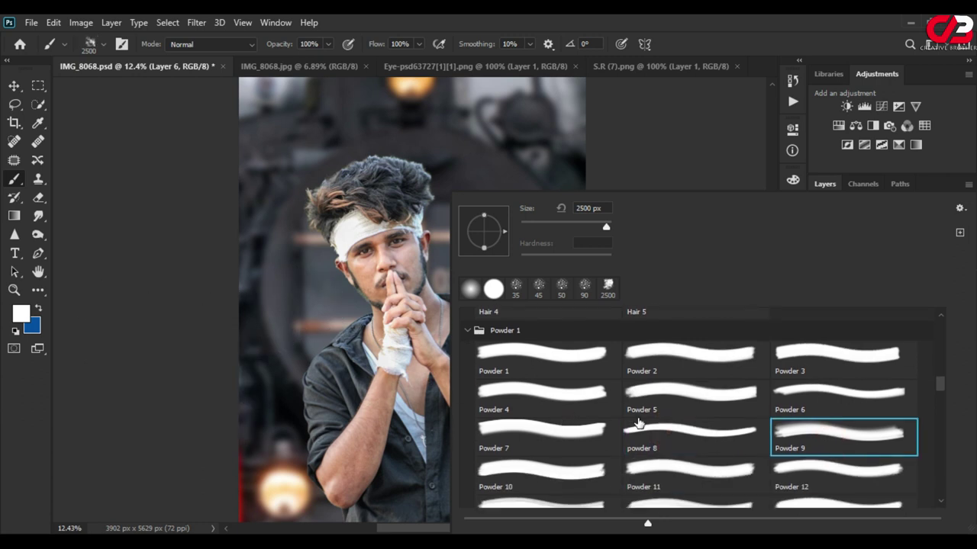
left_click(570, 476)
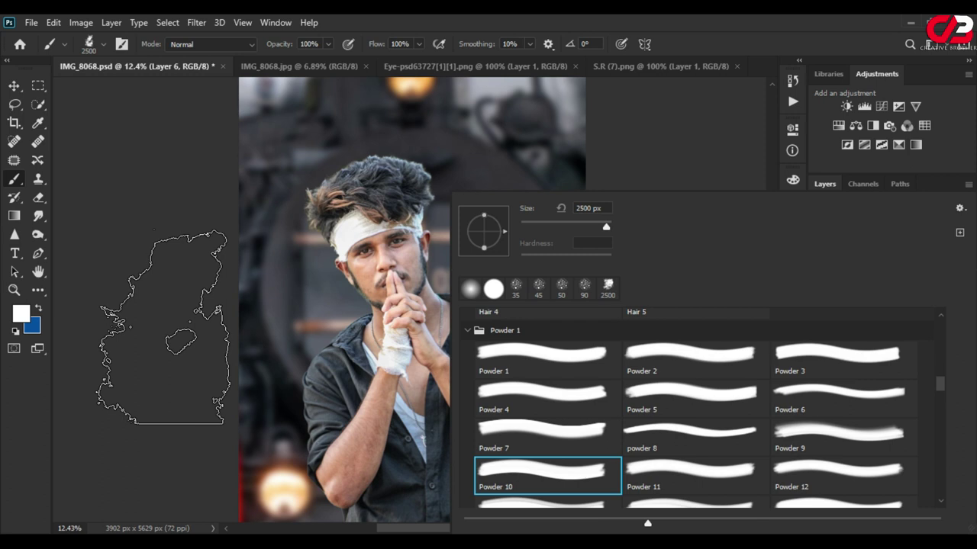
left_click(162, 327)
scroll(425, 243, "down", 2, "alt")
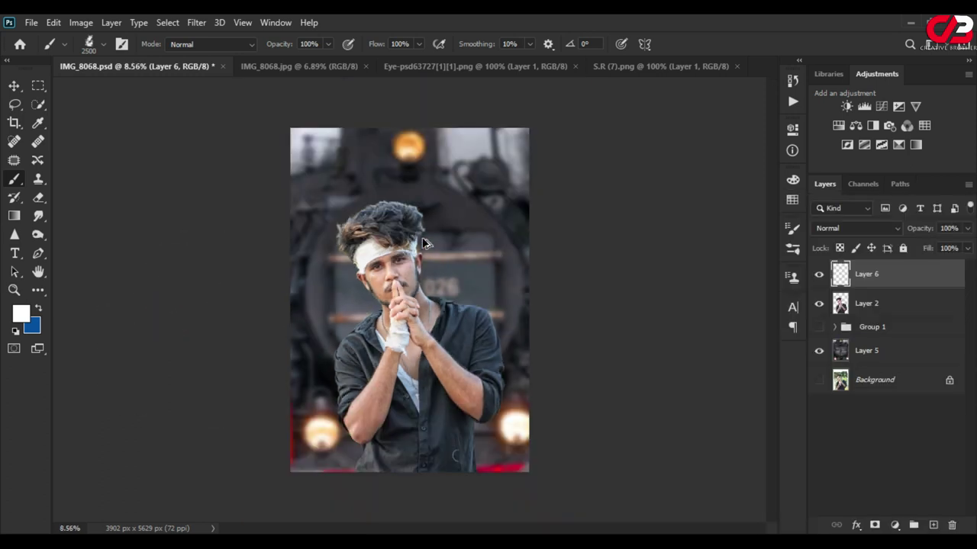
Stamp enlarged white smoke on Layer 6, rotated about -56° and scaled about 146%
key("bracketright")
key("bracketright")
key("bracketright")
key("bracketright")
key("bracketright")
key("bracketright")
key("bracketright")
key("bracketright")
key("bracketright")
key("bracketright")
key("bracketright")
key("bracketright")
key("bracketright")
key("bracketright")
key("bracketright")
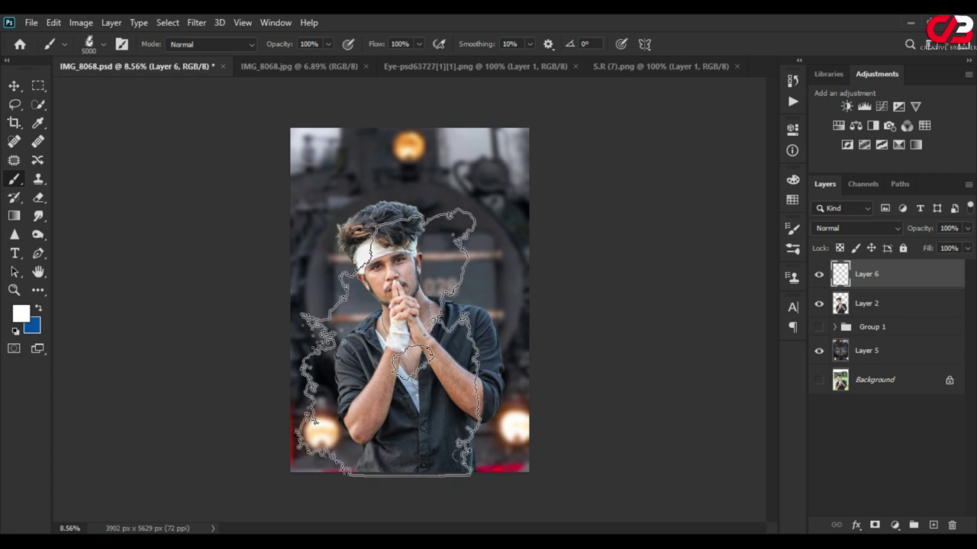
left_click(389, 342)
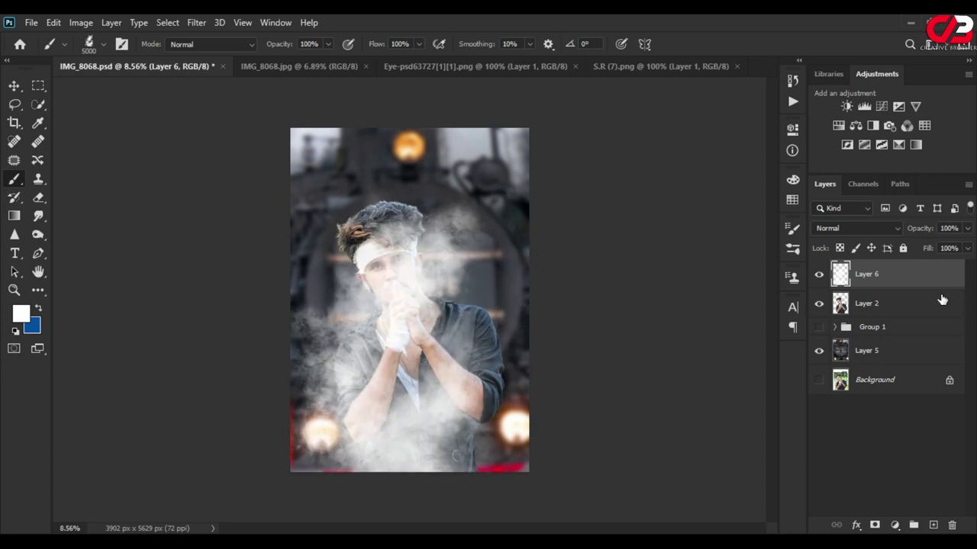
key("ctrl+t")
left_click_drag(554, 206, 552, 206)
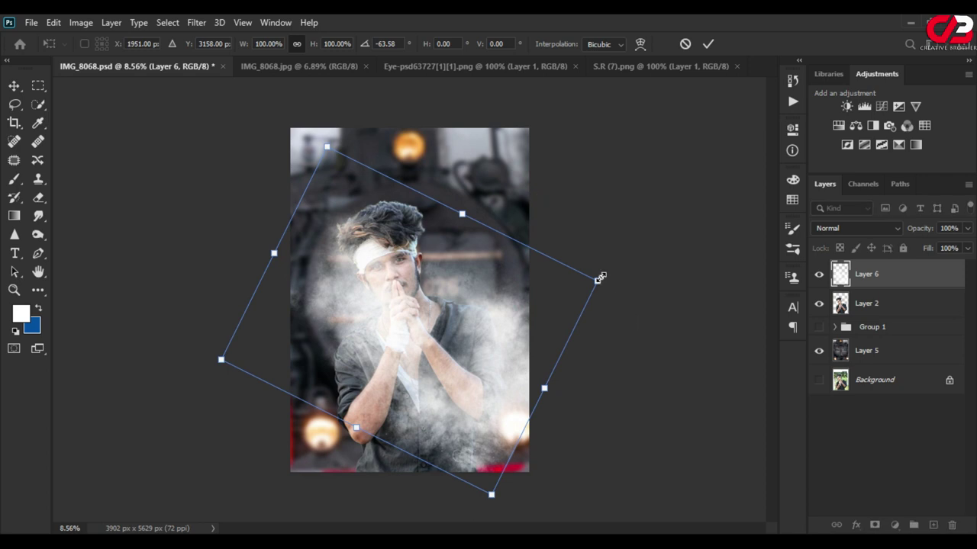
left_click_drag(600, 278, 492, 425)
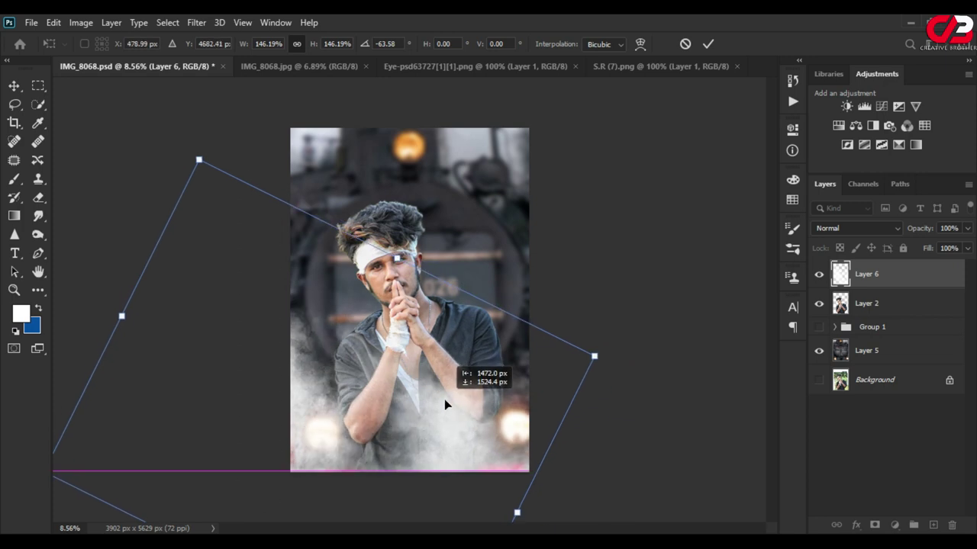
left_click_drag(492, 425, 449, 397)
left_click_drag(638, 336, 643, 375)
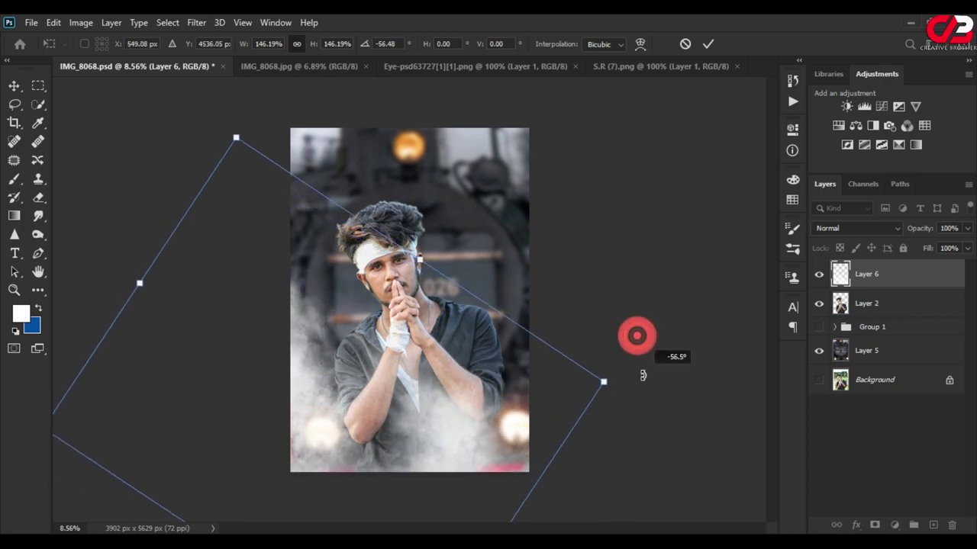
mouse_move(521, 420)
left_mouse_down()
mouse_move(536, 435)
mouse_move(539, 418)
left_mouse_up()
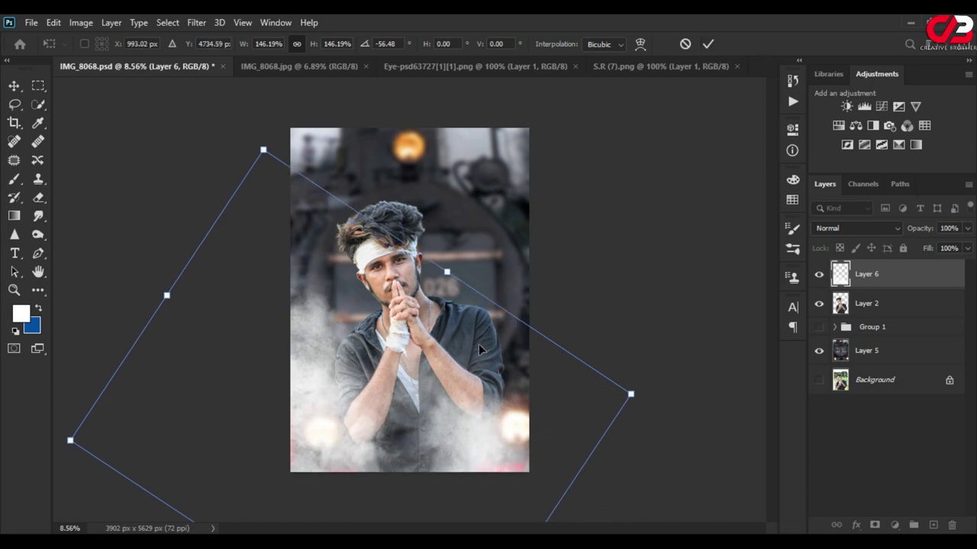
left_click_drag(479, 348, 474, 352)
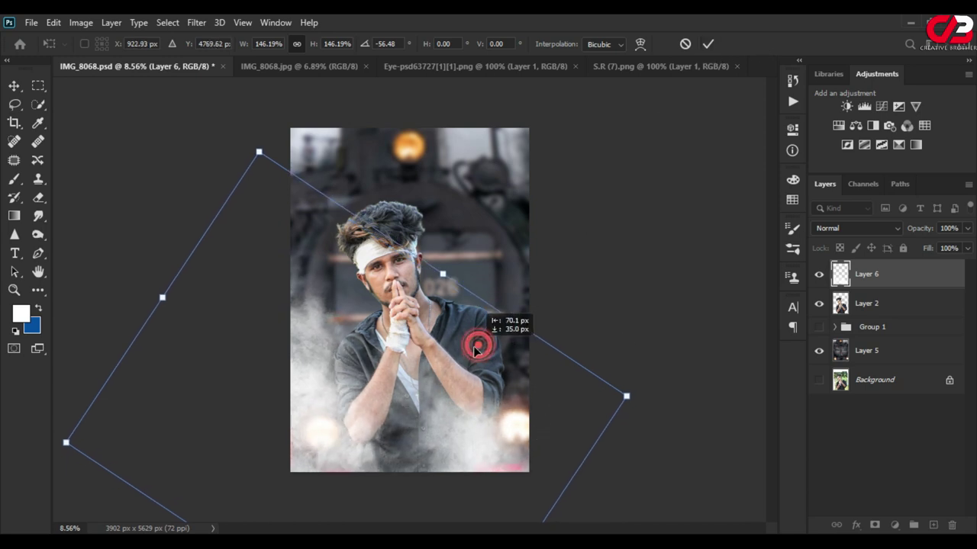
left_click(708, 44)
key("b")
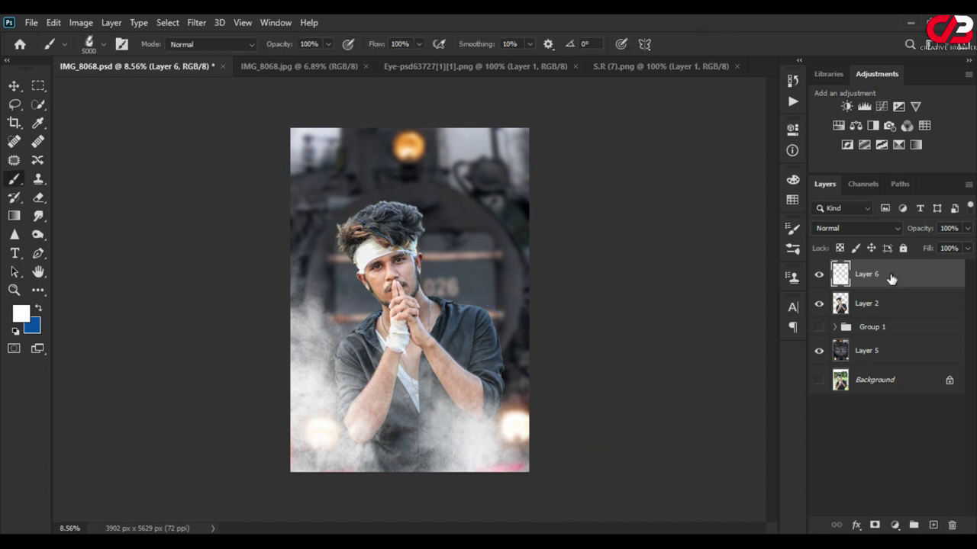
Switch to black, deselect, and stamp dark smoke over the man on a new Layer 7
left_click(35, 332)
left_click(582, 453)
left_click(889, 280)
key("ctrl+d")
left_click(934, 527)
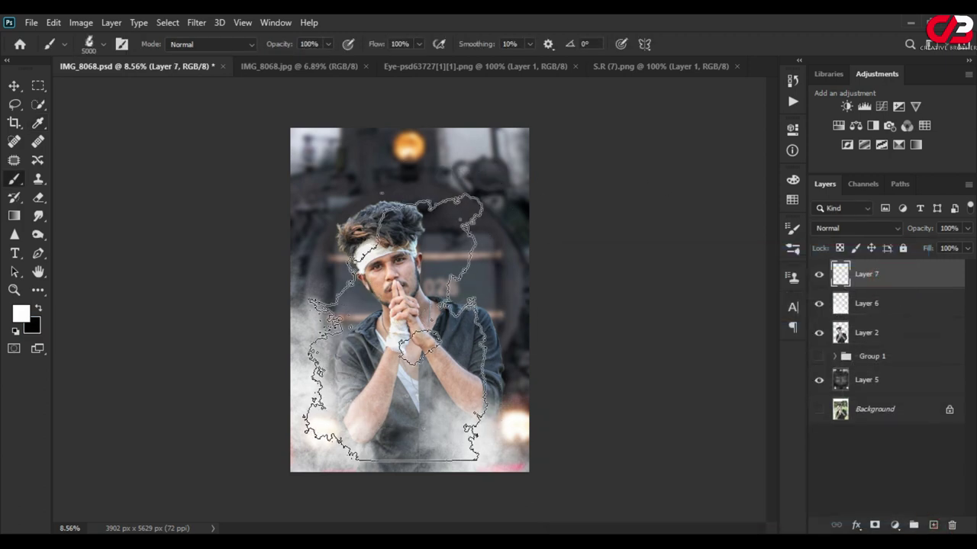
left_click(416, 328)
key("ctrl+z")
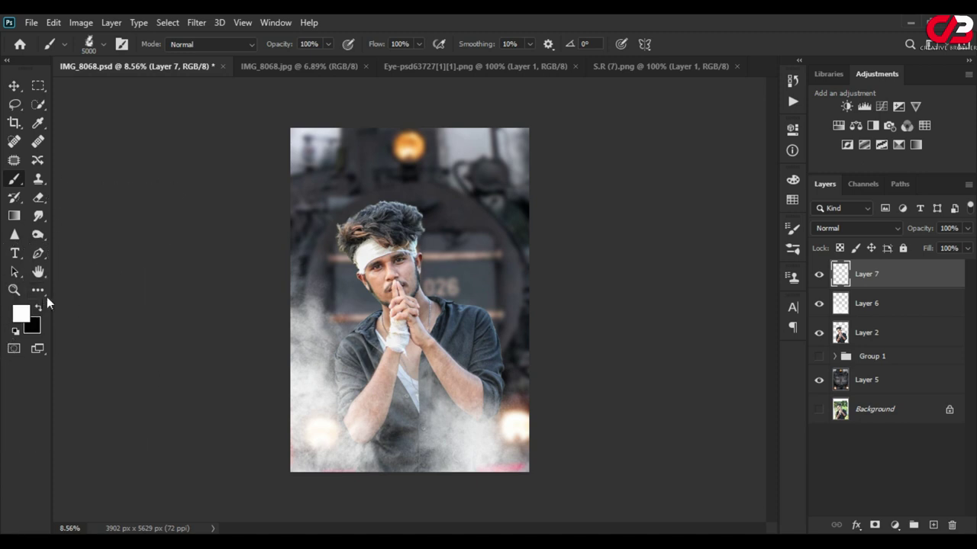
left_click(39, 307)
left_click(427, 283)
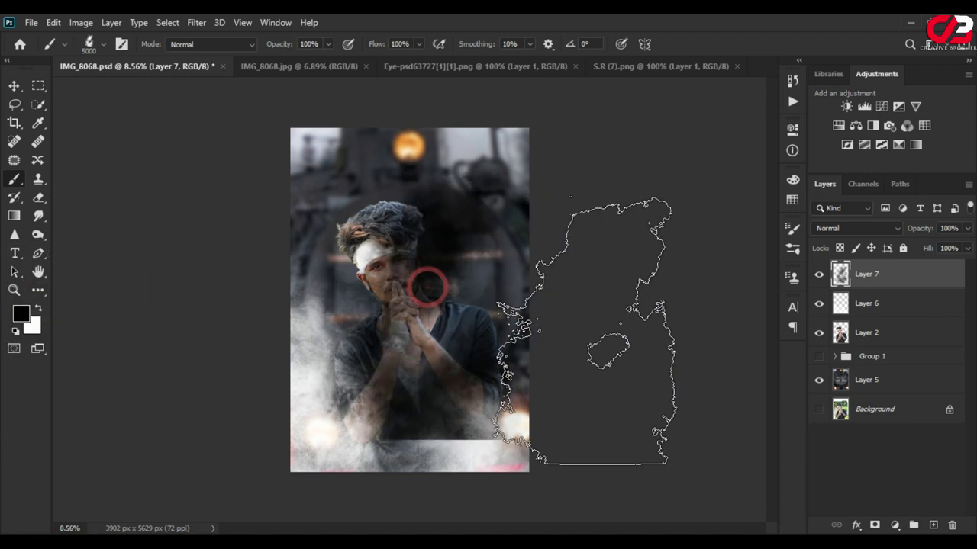
Scale the dark smoke to about 142% and rotate it to about -66°, then commit
key("ctrl+t")
key("ctrl+minus")
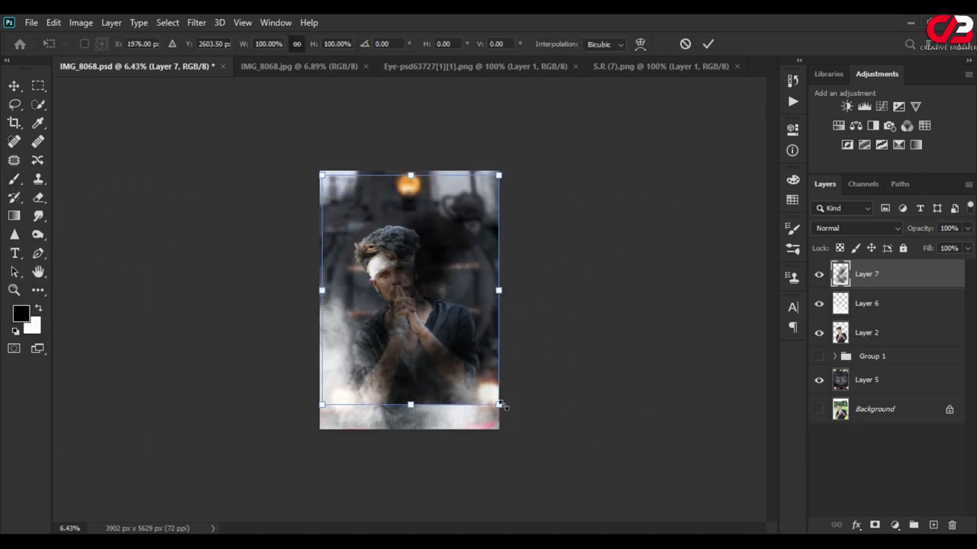
left_click_drag(501, 405, 523, 435)
left_click_drag(600, 390, 603, 186)
left_click_drag(457, 234, 401, 363)
left_click_drag(593, 401, 600, 338)
left_click_drag(484, 396, 475, 406)
left_click_drag(602, 346, 600, 354)
left_click_drag(533, 358, 548, 354)
left_click_drag(465, 374, 474, 398)
left_click_drag(618, 373, 617, 384)
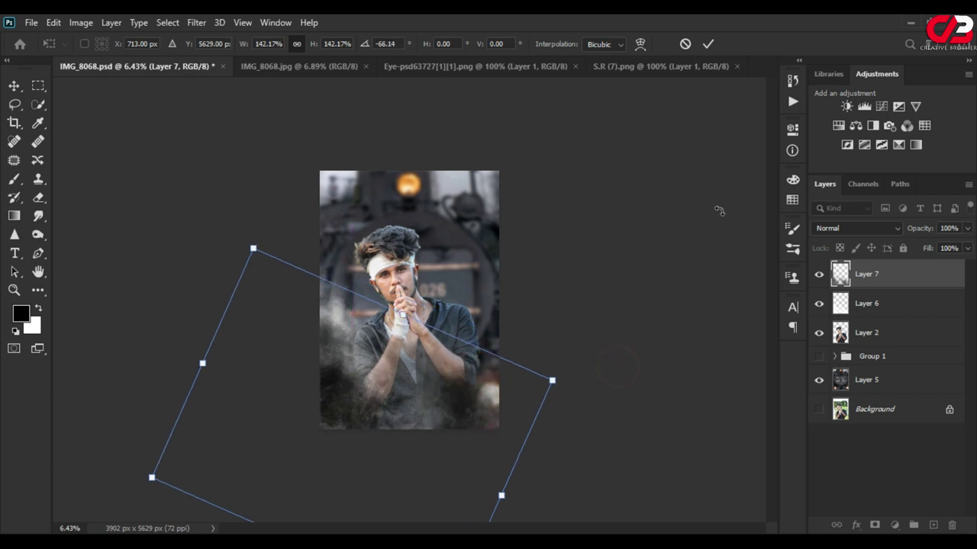
left_click(707, 44)
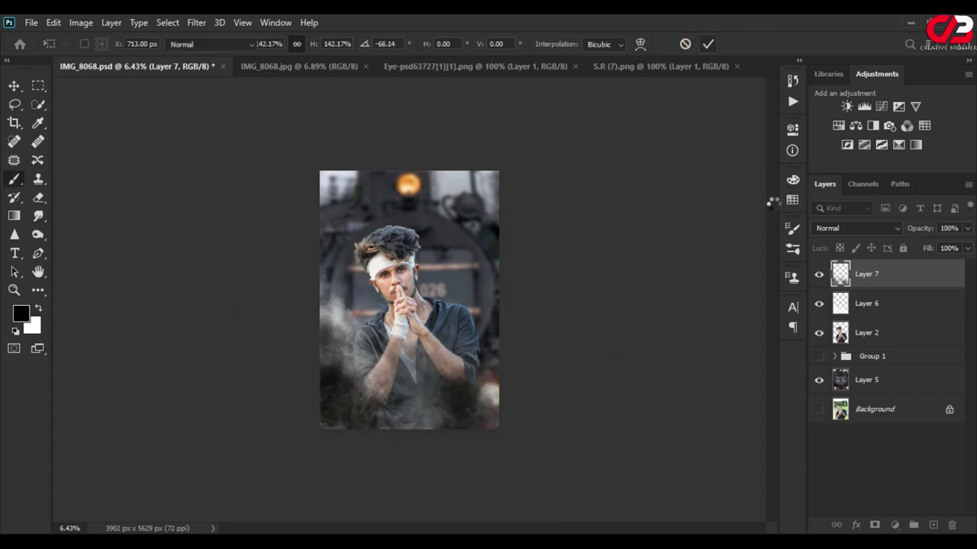
key("b")
left_click(894, 309, "ctrl")
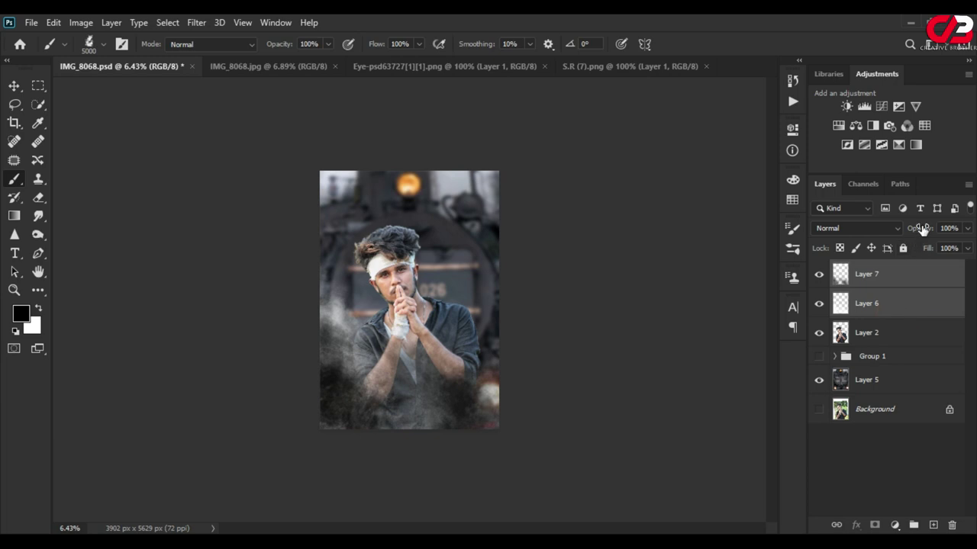
Set Layer 7's smoke to about 77% opacity and Layer 6 to 100%, then select both
left_click_drag(885, 238, 929, 235)
left_click(880, 277)
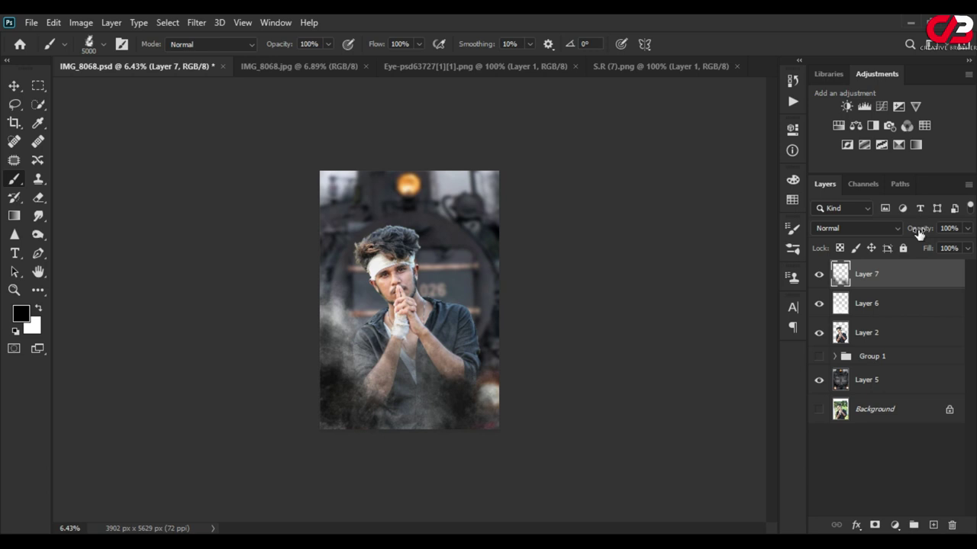
left_click_drag(917, 234, 895, 241)
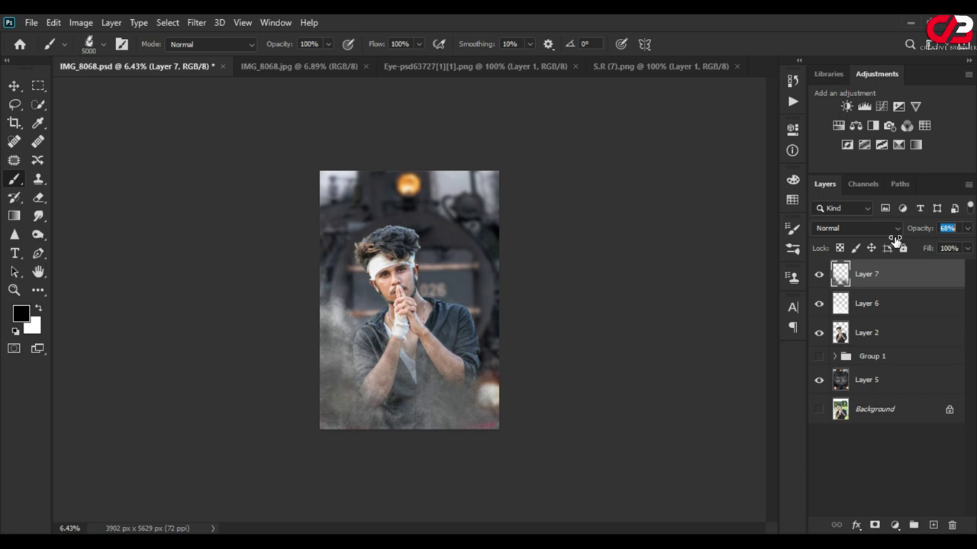
left_click_drag(898, 244, 899, 243)
left_click_drag(920, 231, 902, 237)
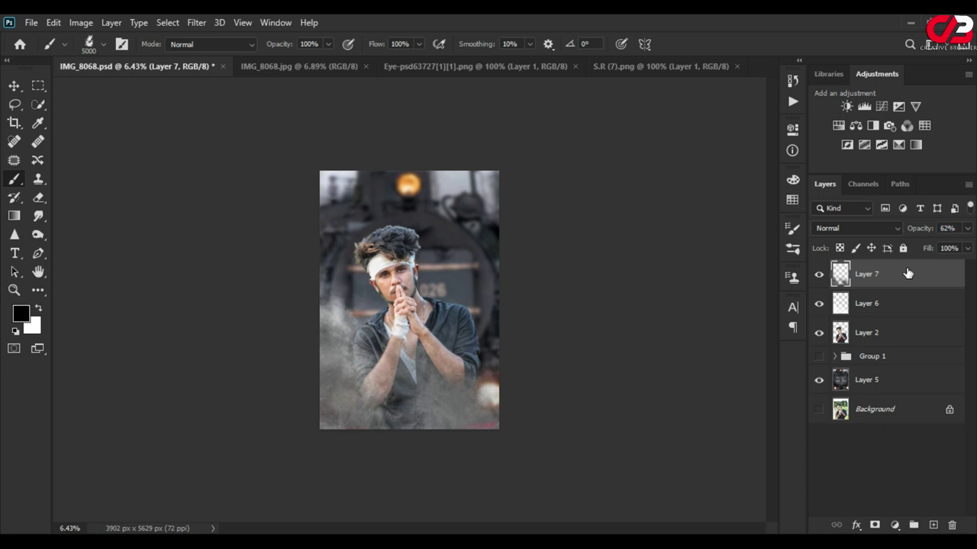
left_click(858, 311)
mouse_move(897, 236)
left_mouse_down()
mouse_move(967, 228)
mouse_move(932, 234)
left_mouse_up()
left_click(889, 277)
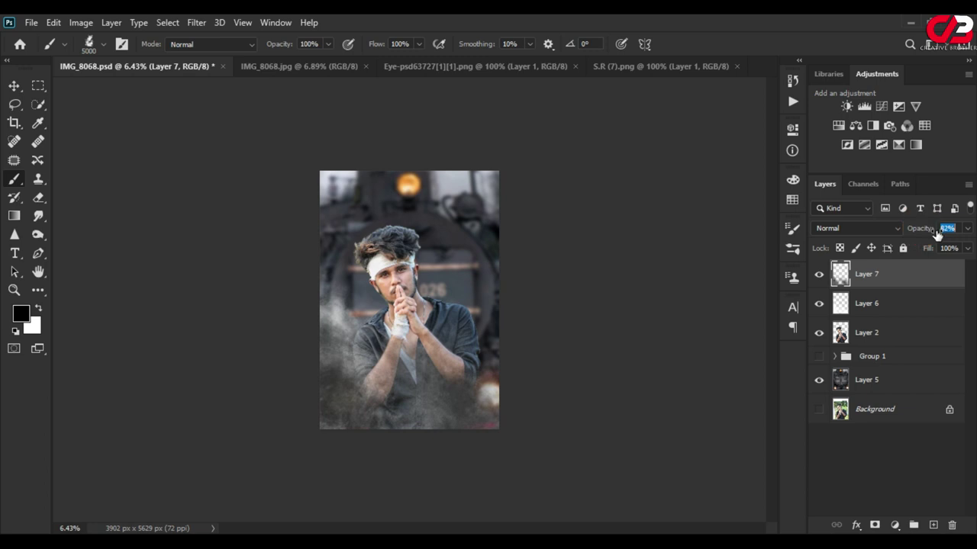
left_click(879, 302, "shift")
Group the two smoke layers as Group 2, then duplicate it and rotate the copy to about -131°
key("ctrl+g")
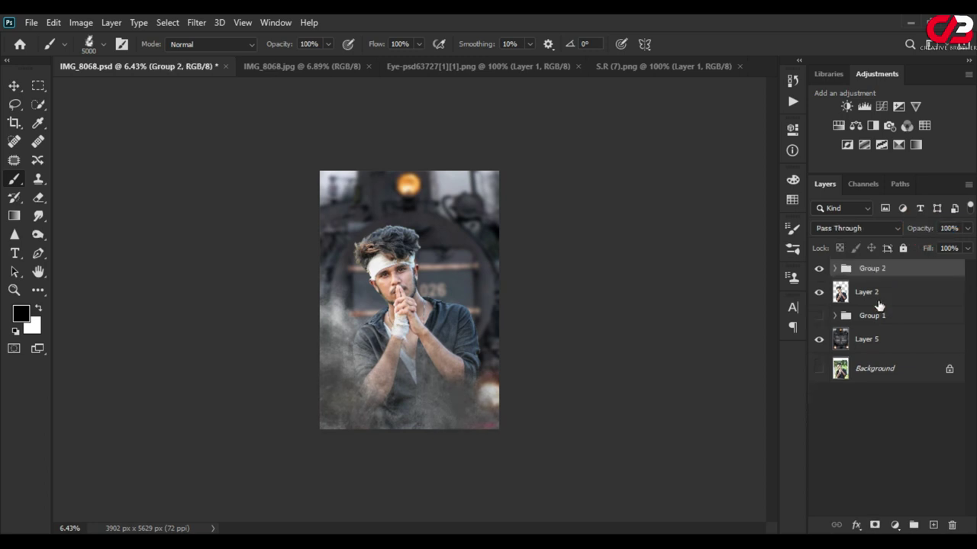
key("ctrl+j")
key("ctrl+t")
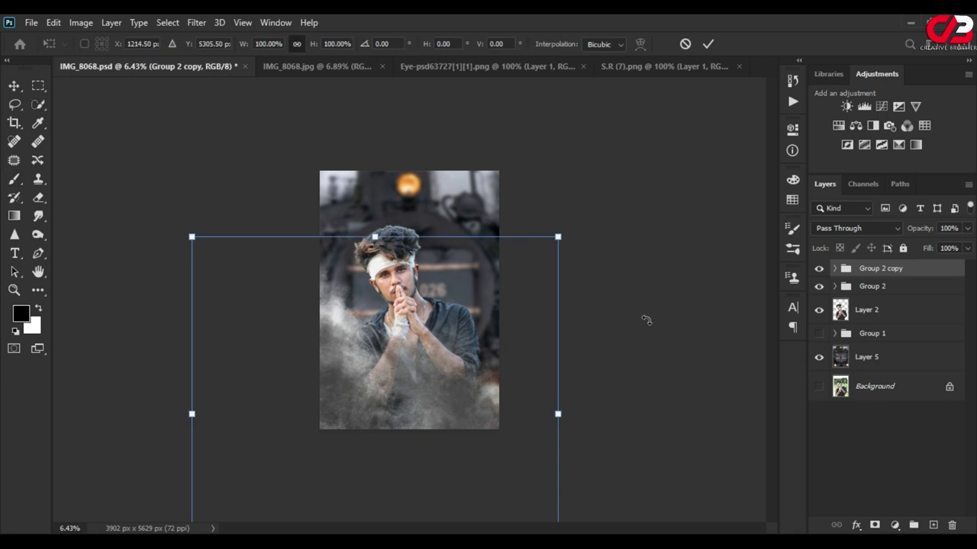
left_click_drag(624, 328, 583, 216)
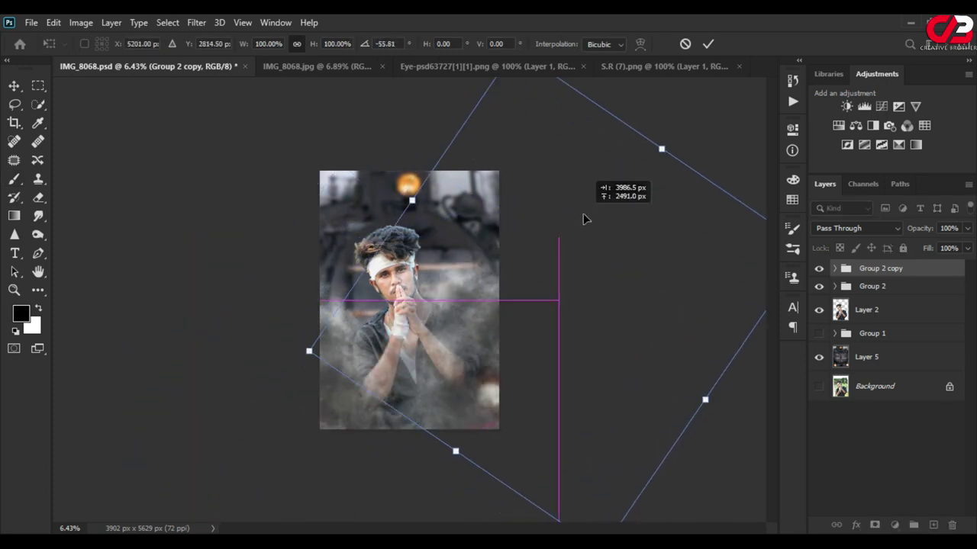
key("ctrl+minus")
mouse_move(697, 402)
left_mouse_down()
mouse_move(720, 222)
mouse_move(700, 199)
left_mouse_up()
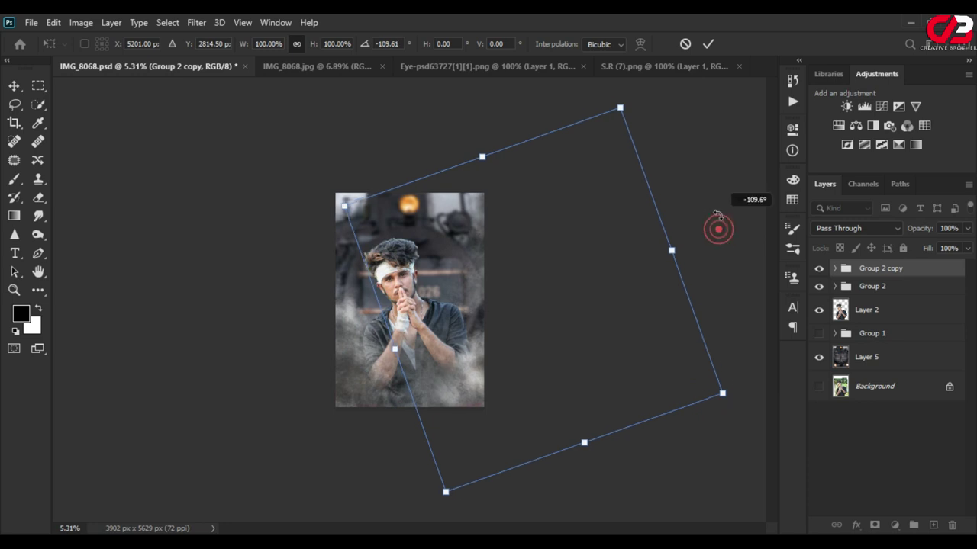
left_click_drag(553, 230, 523, 233)
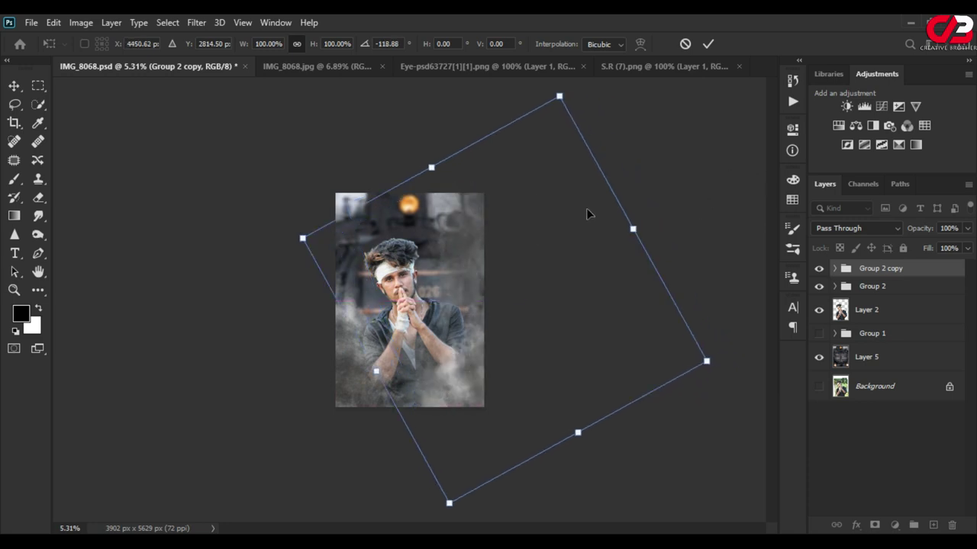
left_click_drag(648, 208, 604, 161)
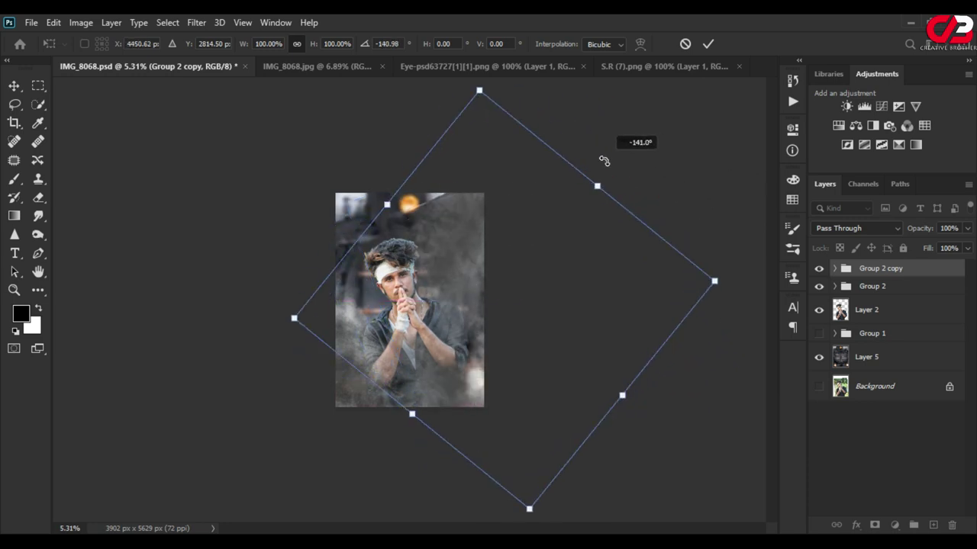
left_click_drag(451, 230, 457, 197)
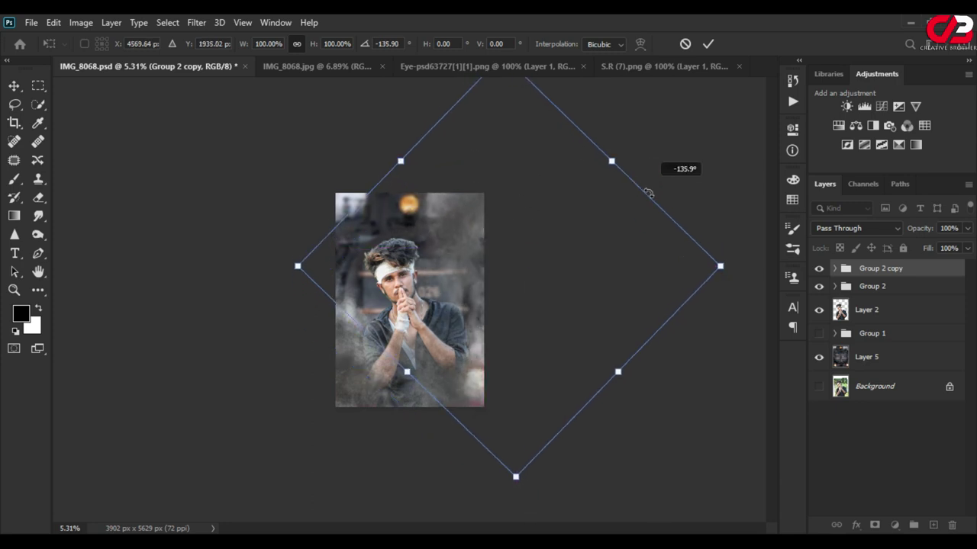
left_click_drag(644, 174, 652, 203)
left_click(708, 45)
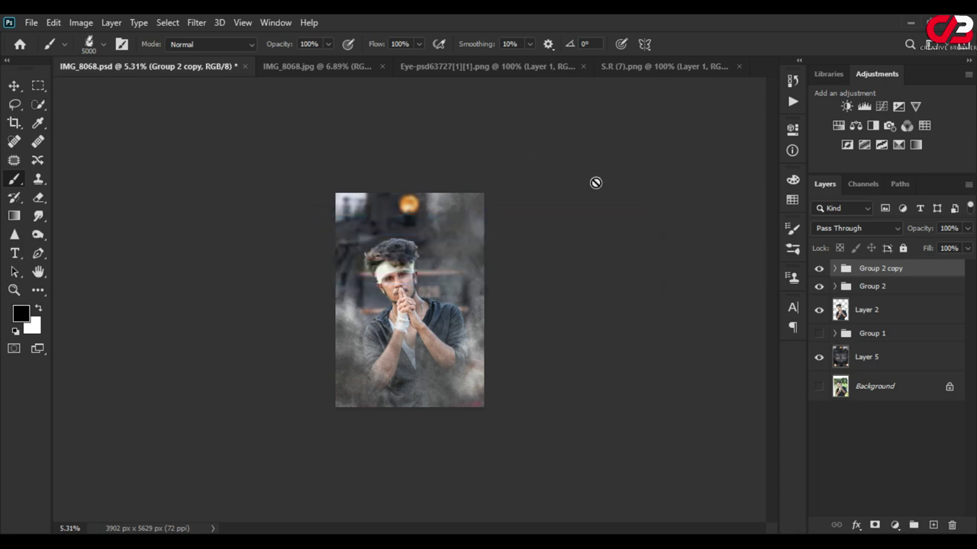
left_click(834, 269)
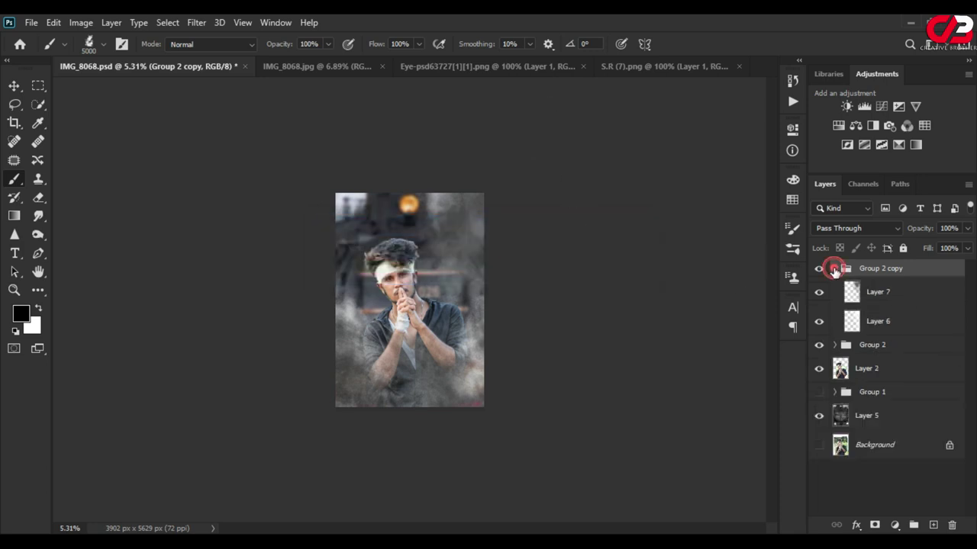
Select the Group 2 copy smoke group with the Move tool active
left_click(870, 292)
left_click(14, 85)
scroll(419, 250, "up", 5)
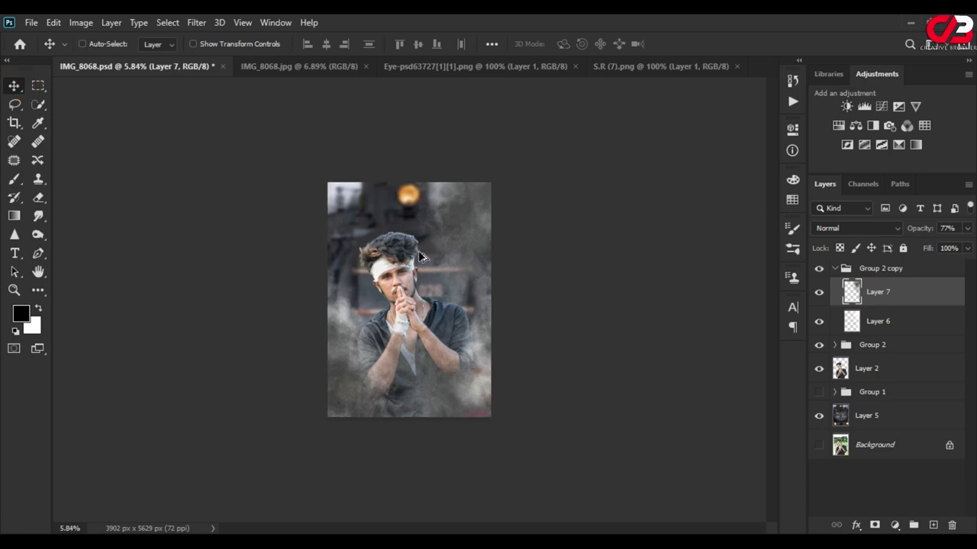
scroll(418, 251, "down", 1)
scroll(418, 250, "down", 1)
scroll(418, 250, "up", 2)
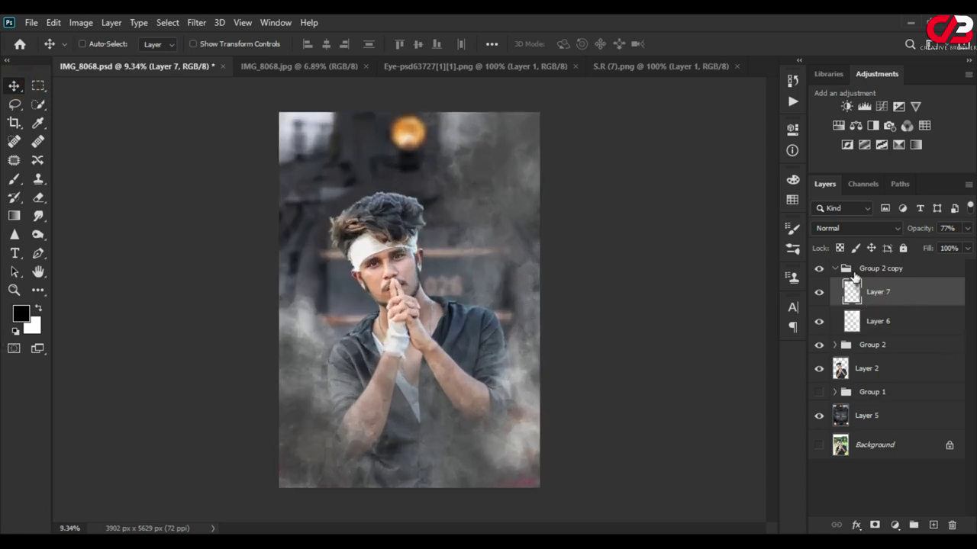
left_click(834, 268)
Duplicate it as Group 2 copy 2, rotated about -74° and moved up-left over the portrait
key("ctrl+j")
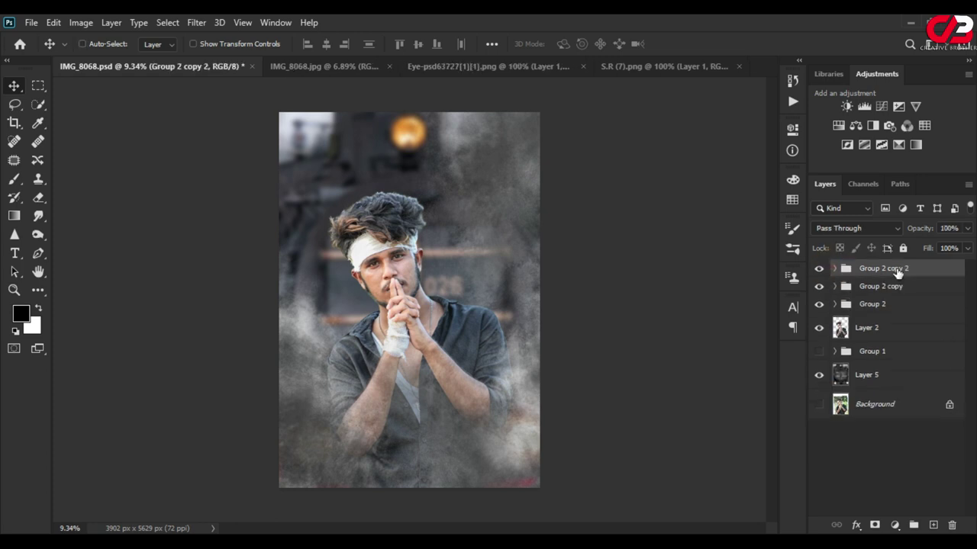
key("ctrl+t")
key("ctrl+0")
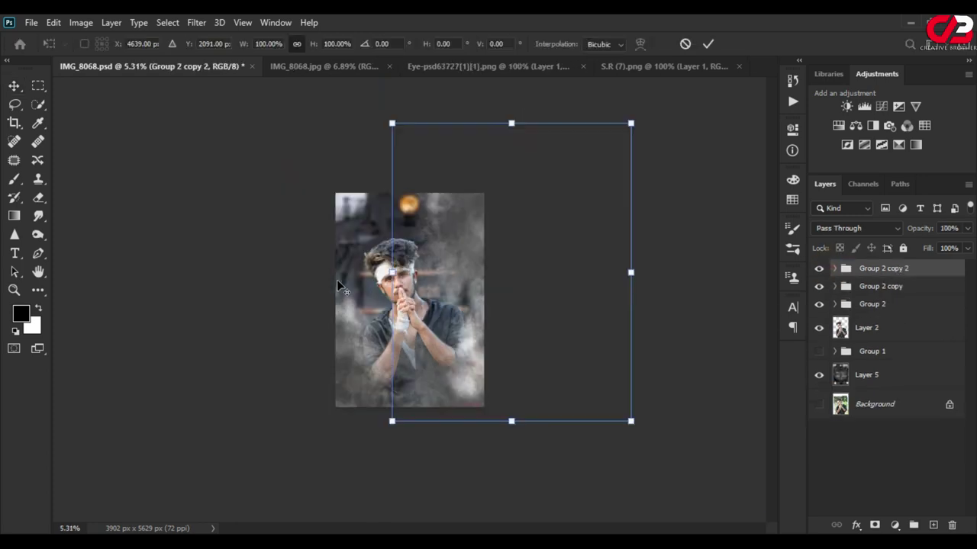
mouse_move(632, 259)
left_mouse_down()
mouse_move(524, 239)
mouse_move(309, 233)
left_mouse_up()
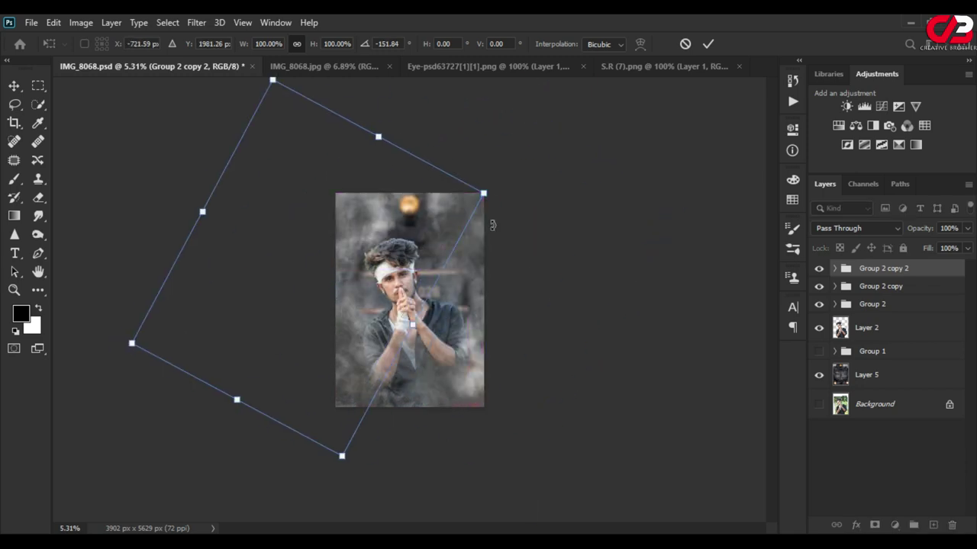
mouse_move(499, 164)
left_mouse_down()
mouse_move(493, 279)
mouse_move(577, 168)
mouse_move(457, 91)
left_mouse_up()
left_click_drag(229, 255, 342, 211)
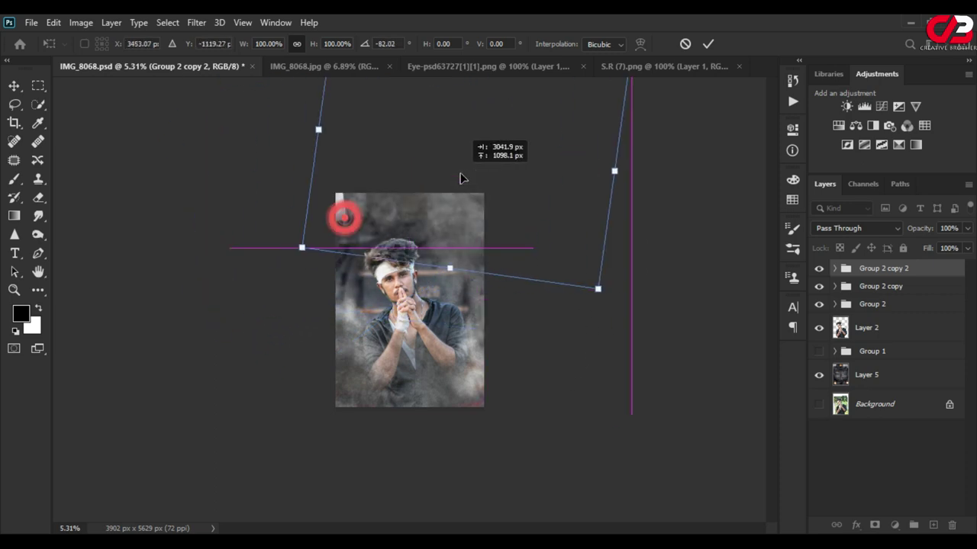
left_click_drag(635, 190, 577, 239)
mouse_move(530, 192)
left_mouse_down()
mouse_move(445, 194)
mouse_move(466, 219)
left_mouse_up()
left_click_drag(625, 244, 435, 192)
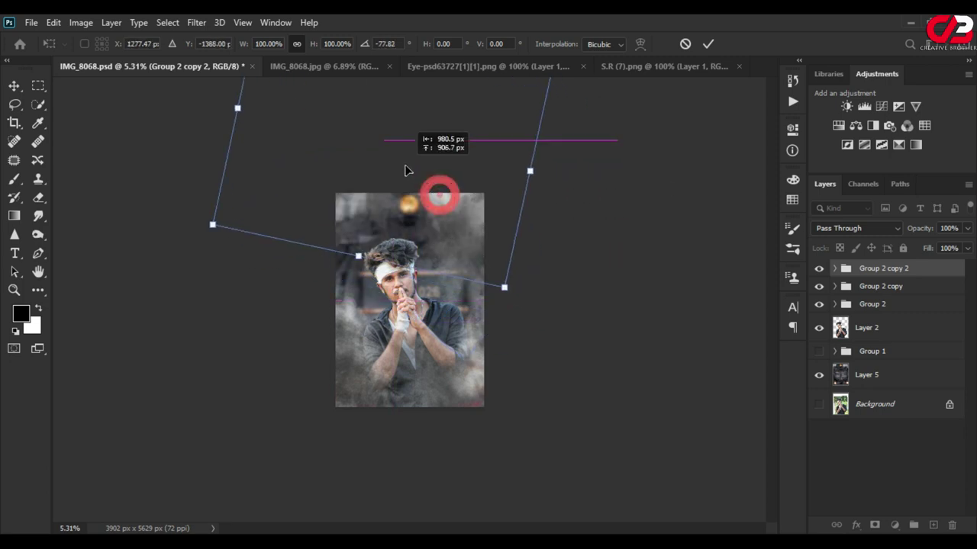
left_click_drag(628, 158, 626, 157)
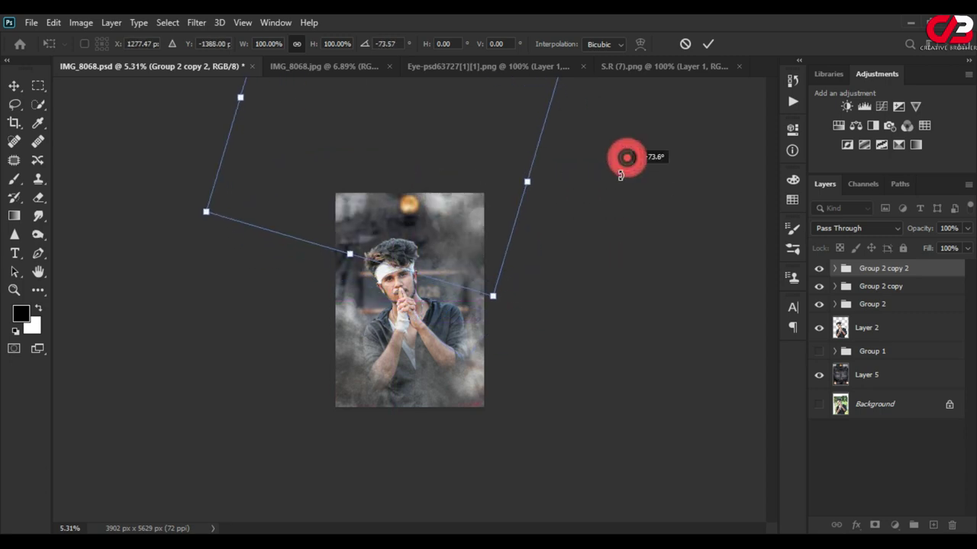
left_click(709, 44)
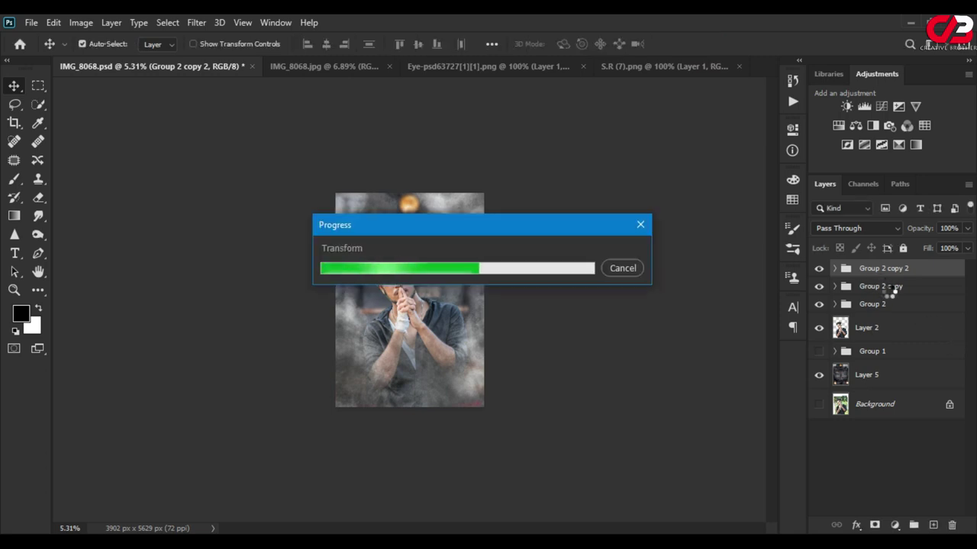
left_click(885, 287, "shift")
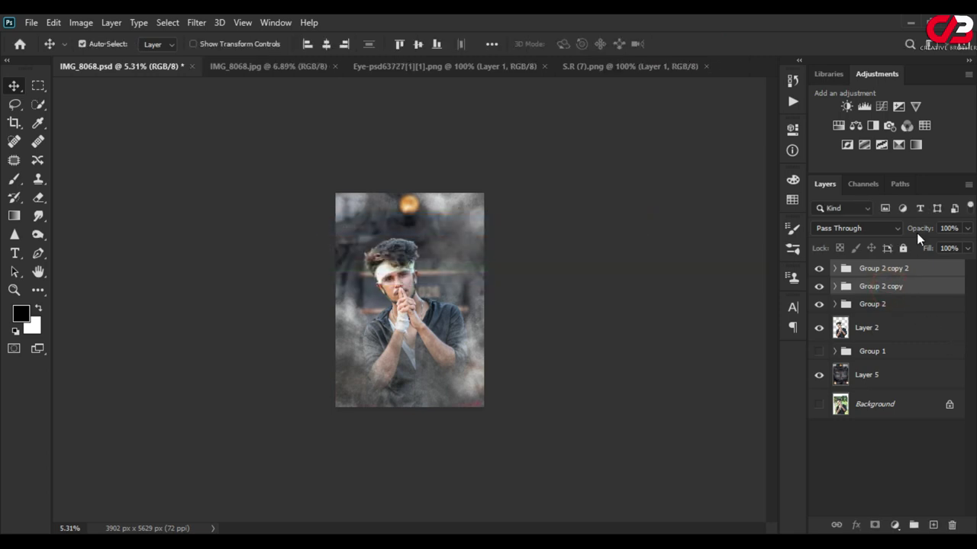
Lower both smoke copies to 80% opacity and start transforming the original Group 2
mouse_move(916, 229)
left_mouse_down()
mouse_move(890, 233)
mouse_move(911, 229)
mouse_move(903, 229)
left_mouse_up()
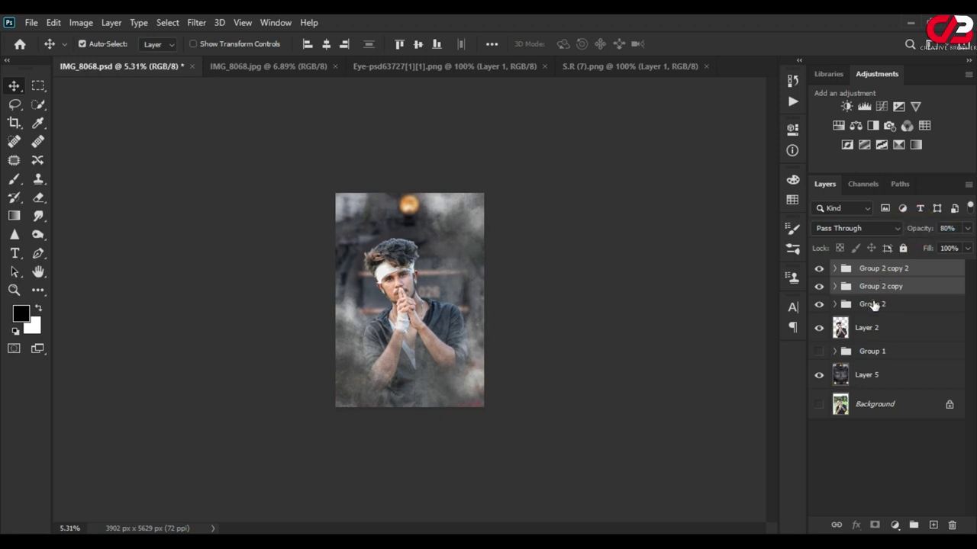
left_click(874, 305)
key("ctrl+t")
mouse_move(429, 358)
left_mouse_down()
mouse_move(425, 366)
mouse_move(445, 381)
left_mouse_up()
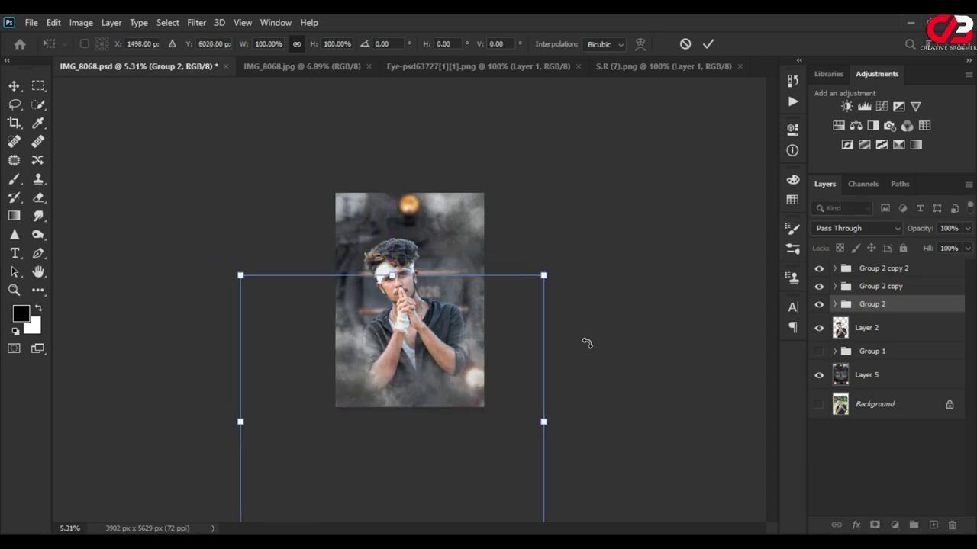
Rotate the original Group 2 smoke to about -29° and nudge it into place
left_click_drag(586, 343, 577, 327)
left_click_drag(470, 380, 447, 373)
left_click_drag(676, 244, 605, 138)
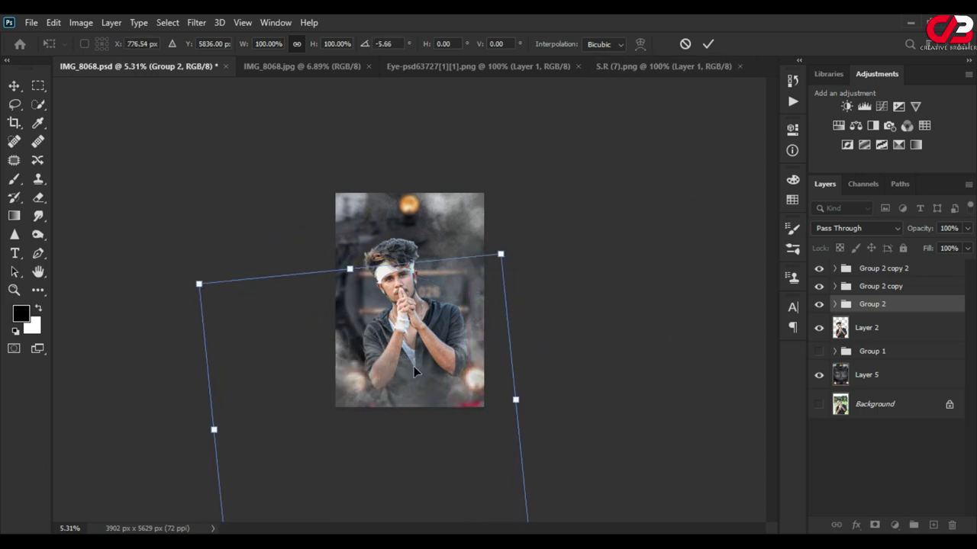
left_click_drag(414, 366, 463, 374)
left_click_drag(568, 391, 580, 305)
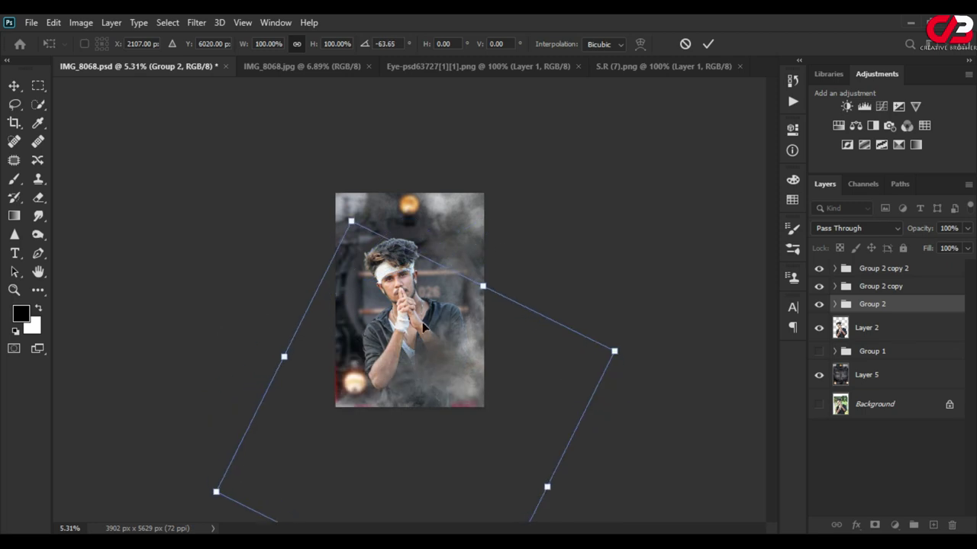
left_click_drag(451, 359, 469, 323)
mouse_move(588, 243)
left_mouse_down()
mouse_move(673, 306)
mouse_move(527, 375)
mouse_move(452, 350)
mouse_move(457, 367)
left_mouse_up()
left_click_drag(601, 333, 580, 305)
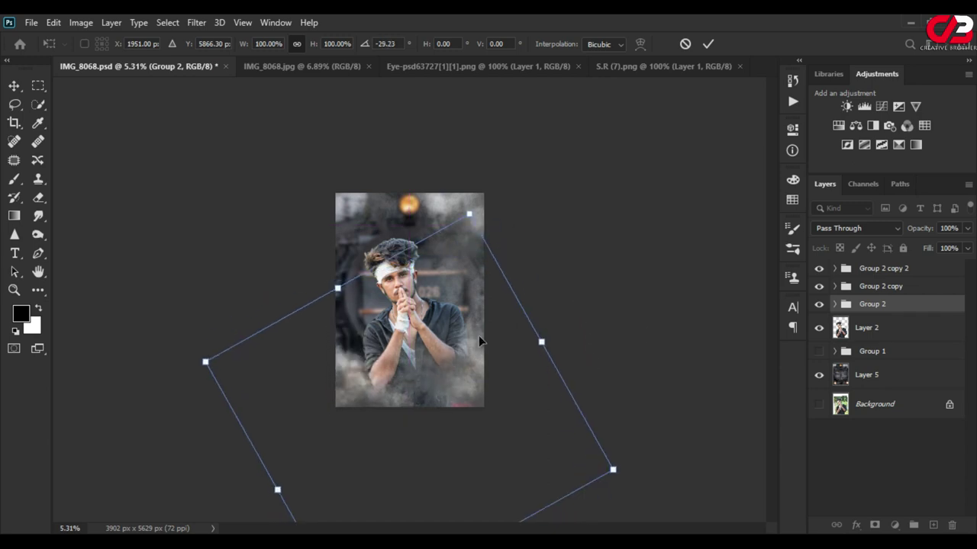
left_click_drag(480, 341, 483, 347)
left_click(710, 45)
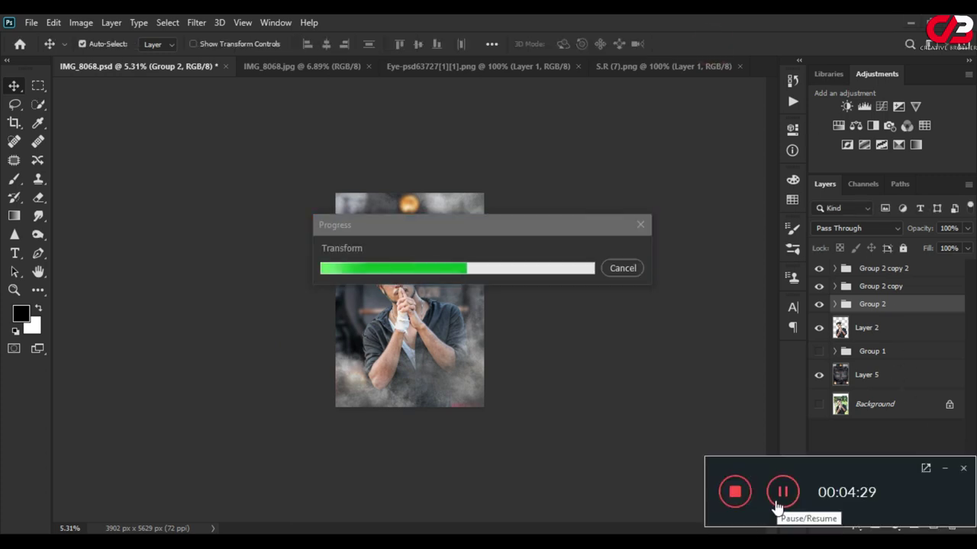
Add Layer 8 and merge the three smoke groups into it
left_click(946, 469)
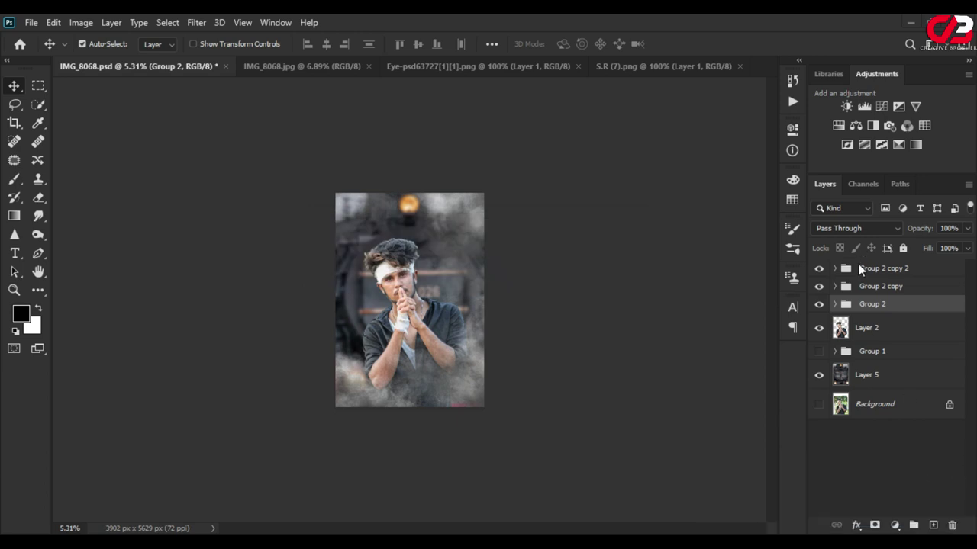
left_click(874, 268, "shift")
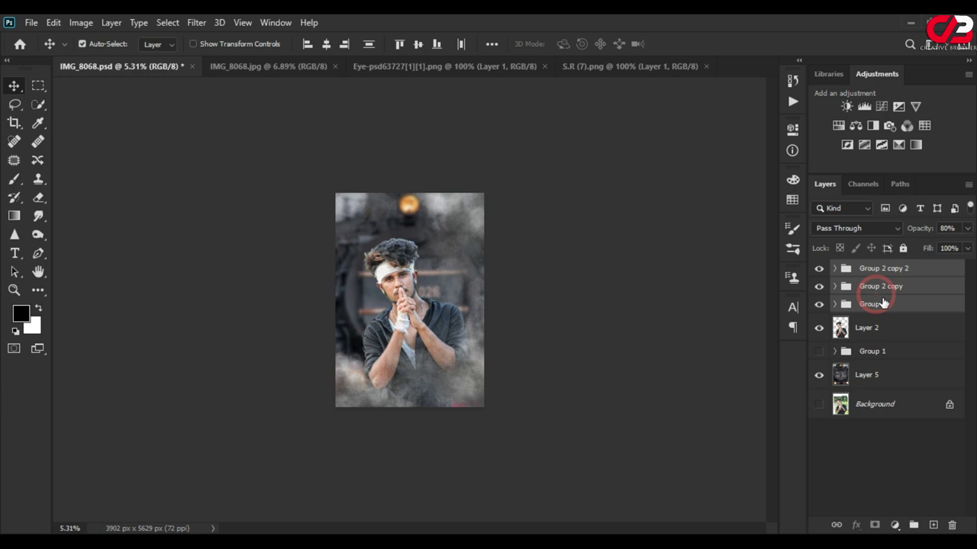
left_click(896, 268)
left_click(933, 525)
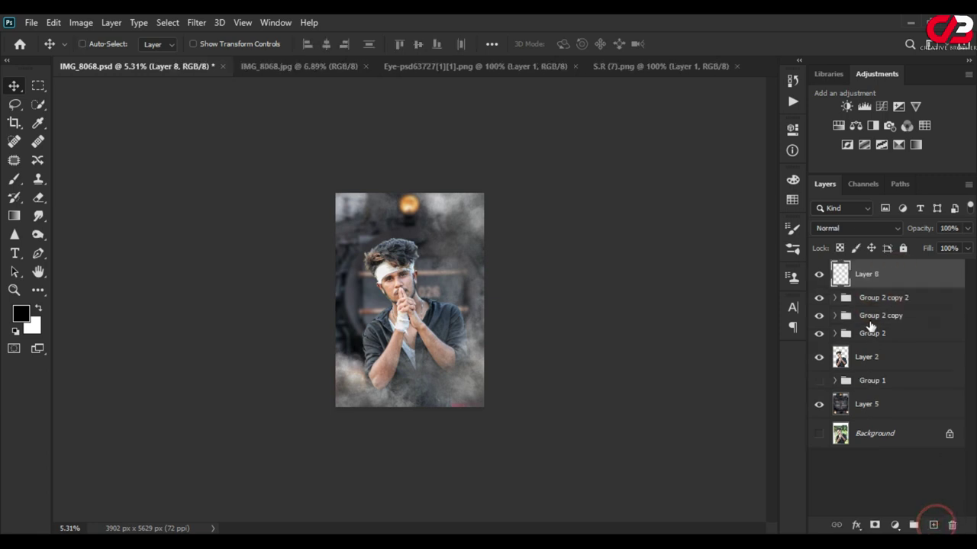
left_click(885, 312, "shift")
left_click(885, 334, "shift")
right_click(862, 273)
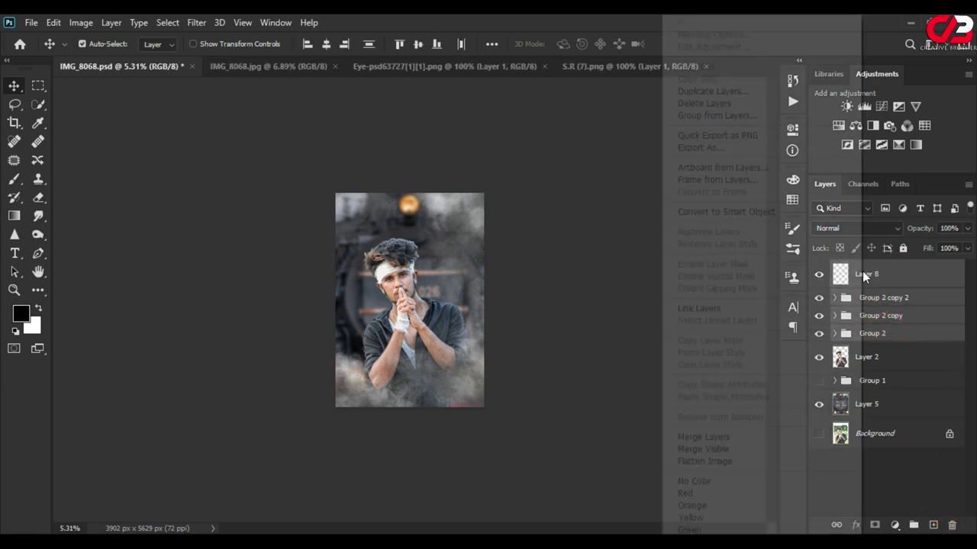
left_click(702, 433)
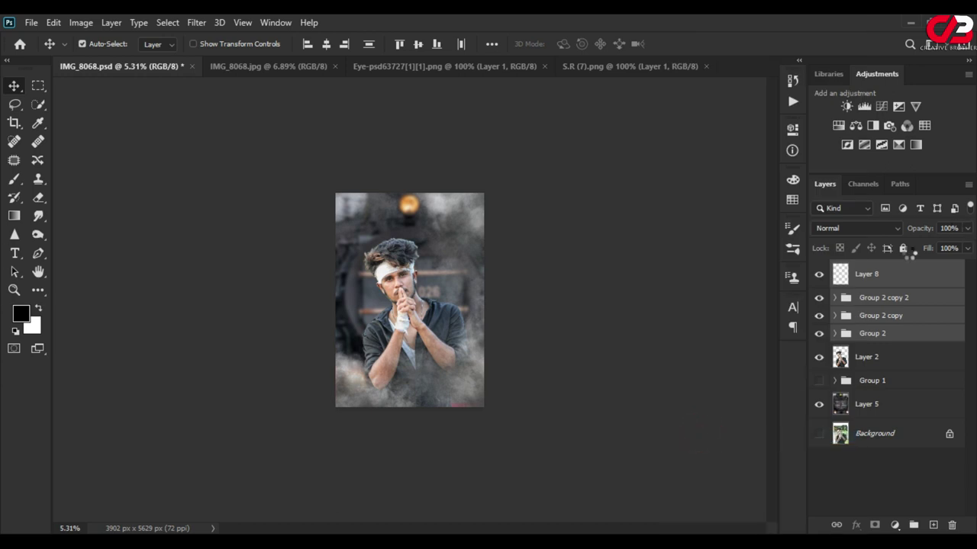
Crop the image back to the 3902×5629 px canvas, trimming overflowing smoke
left_click(15, 123)
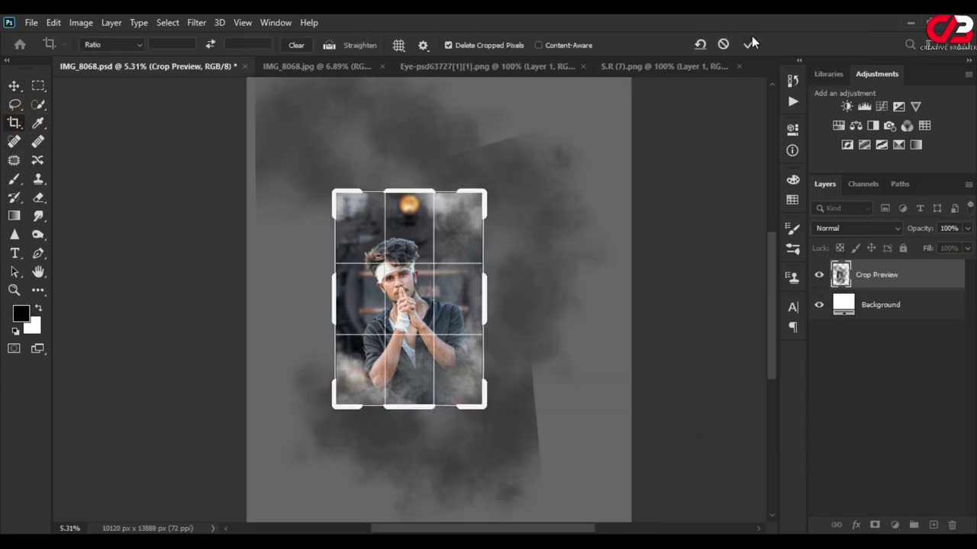
left_click(748, 43)
left_click(425, 266)
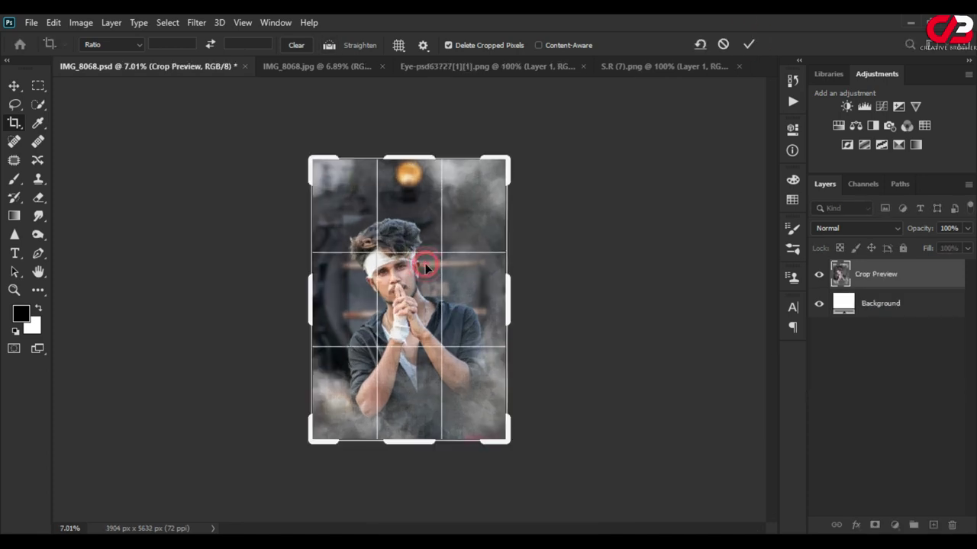
left_click(749, 44)
scroll(450, 281, "up", 3)
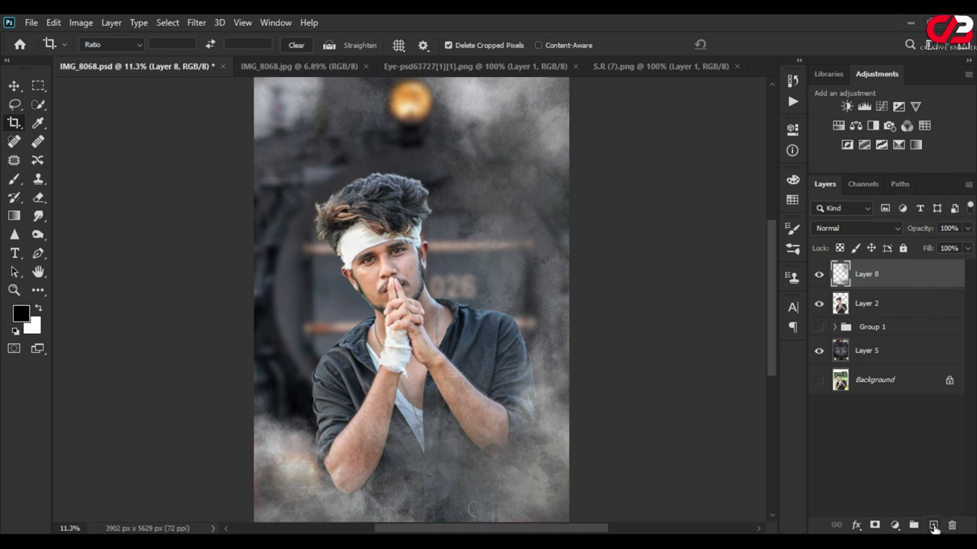
Add Layer 9, apply the merged image to it in Multiply mode, and duplicate it as Layer 9 copy
left_click(934, 526)
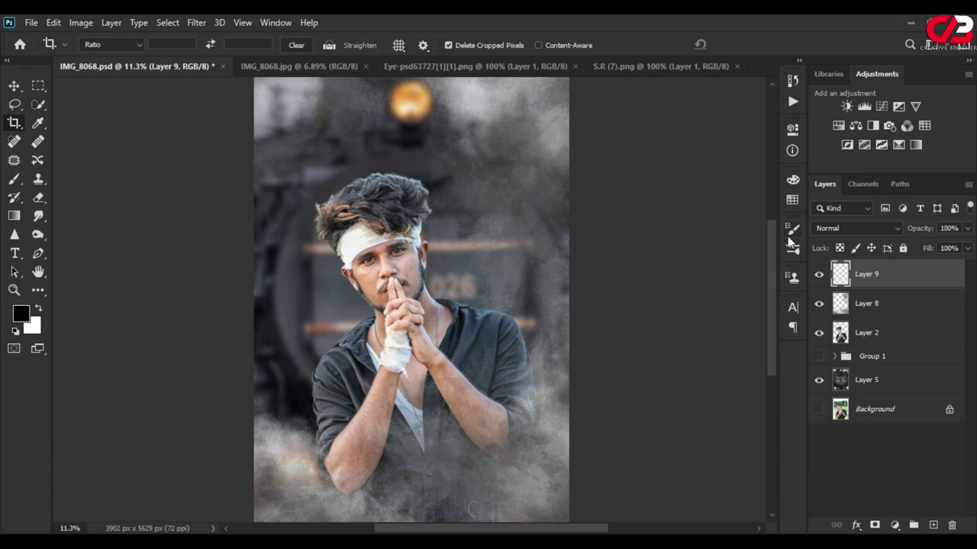
left_click(79, 22)
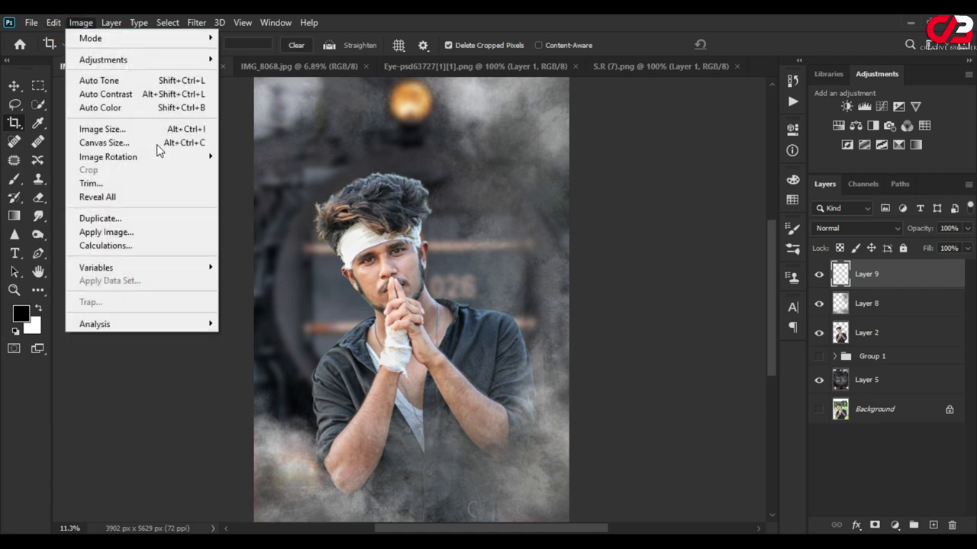
left_click(139, 235)
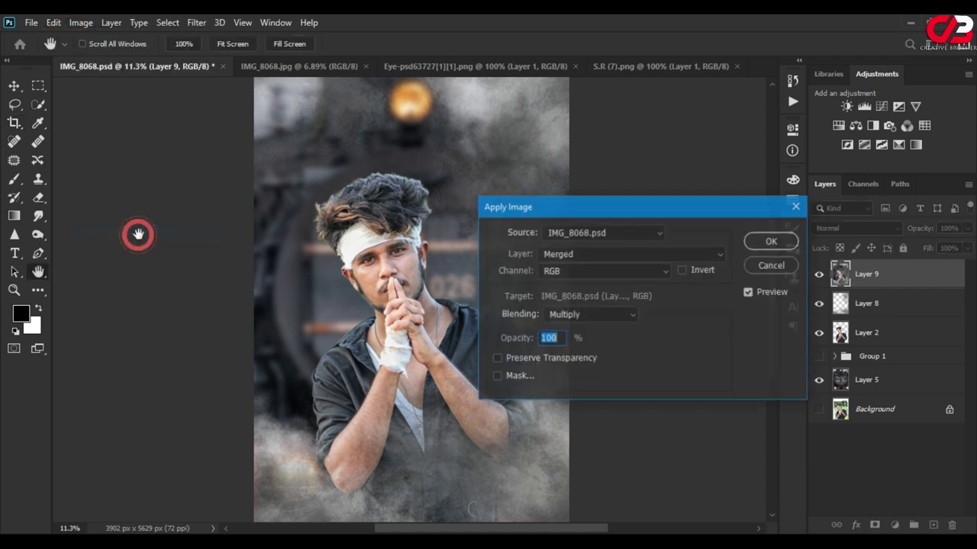
left_click(795, 242)
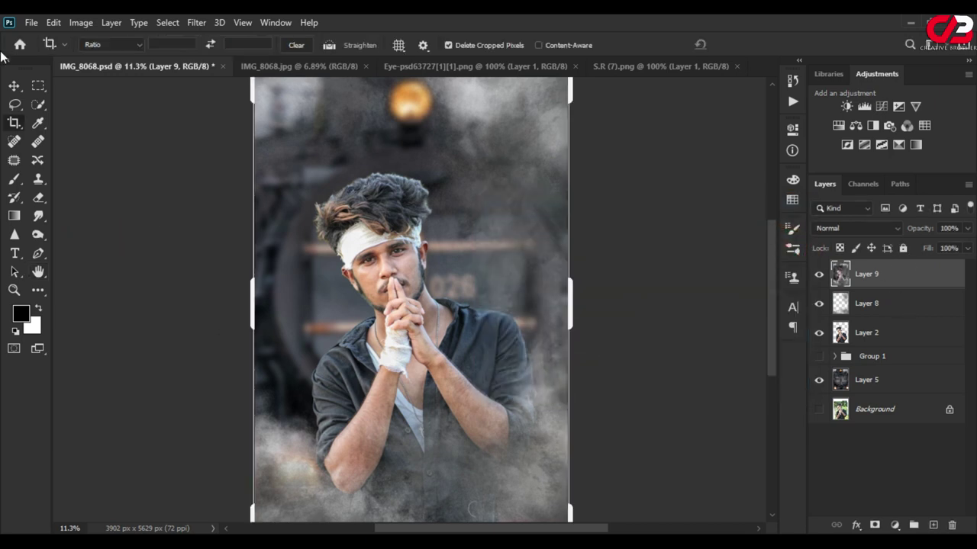
left_click(13, 86)
key("ctrl+j")
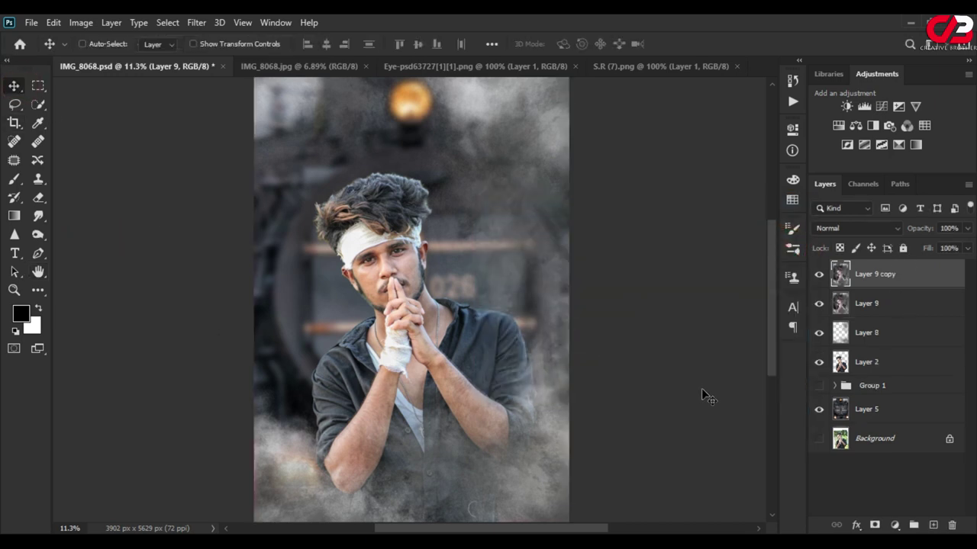
Hide Layer 9 and run the Frequency Separation action
left_click(815, 309)
left_click(793, 101)
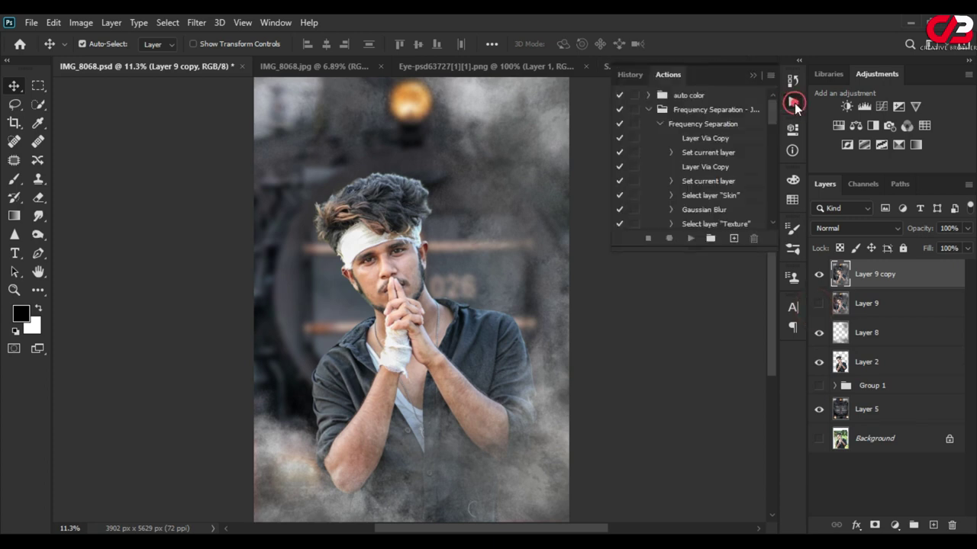
left_click(689, 126)
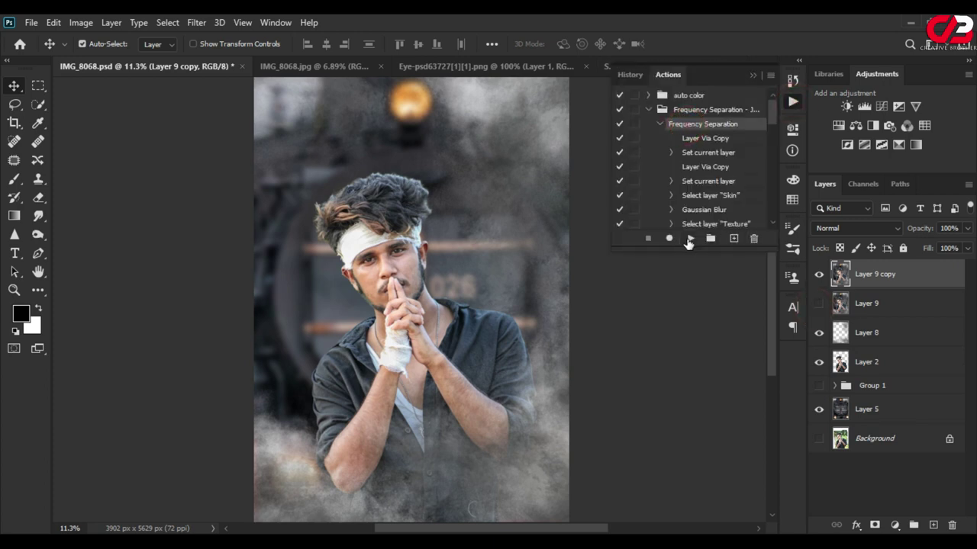
left_click(690, 239)
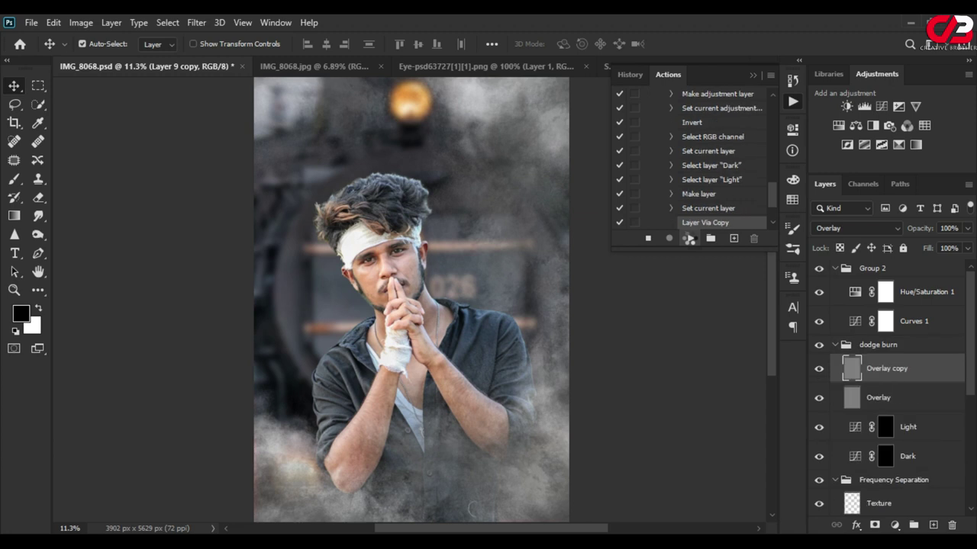
left_click(755, 76)
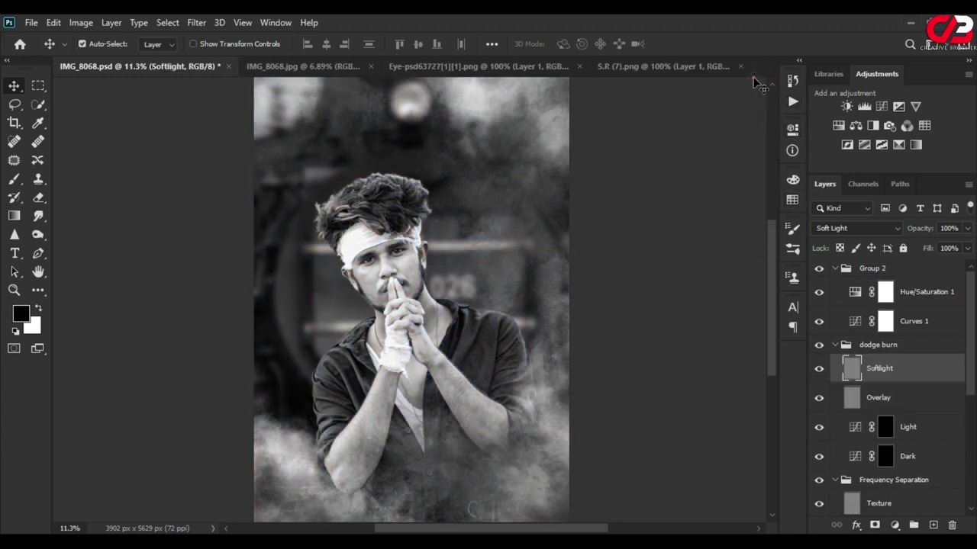
Hide Group 2 so the photo shows in colour
left_click(817, 273)
scroll(386, 288, "up", 6)
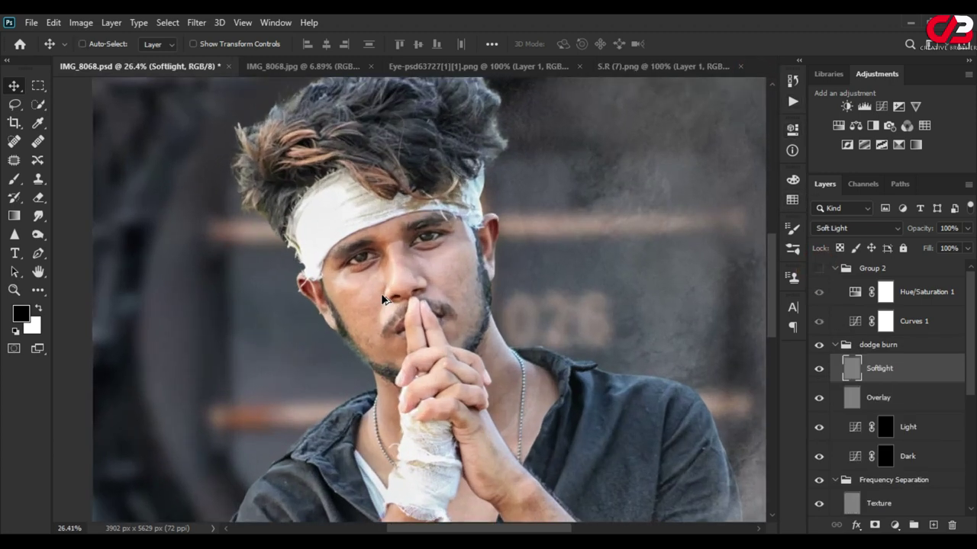
scroll(947, 442, "down", 1)
scroll(948, 442, "down", 1)
Lasso-select the cheek under the left eye on the Skin layer
left_click(889, 449)
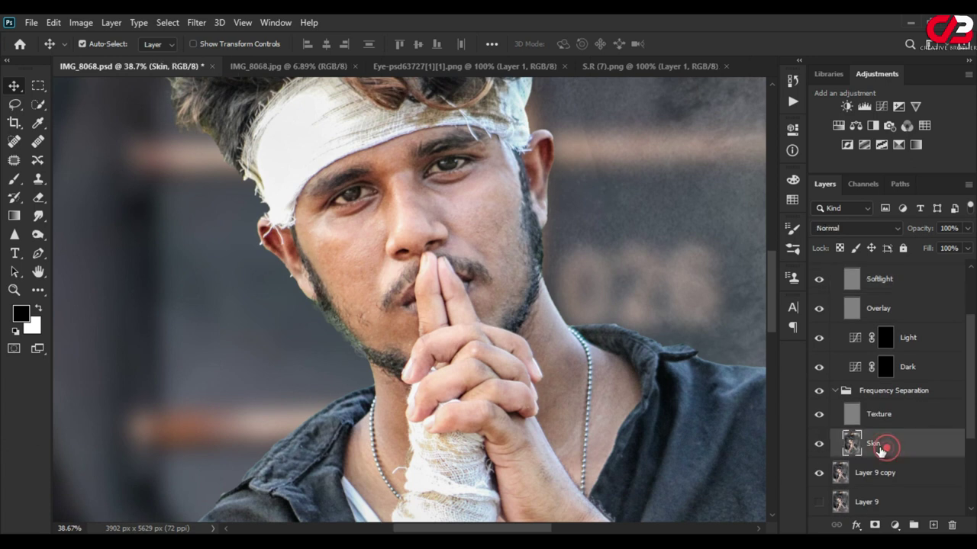
left_click(14, 105)
scroll(338, 220, "up", 1)
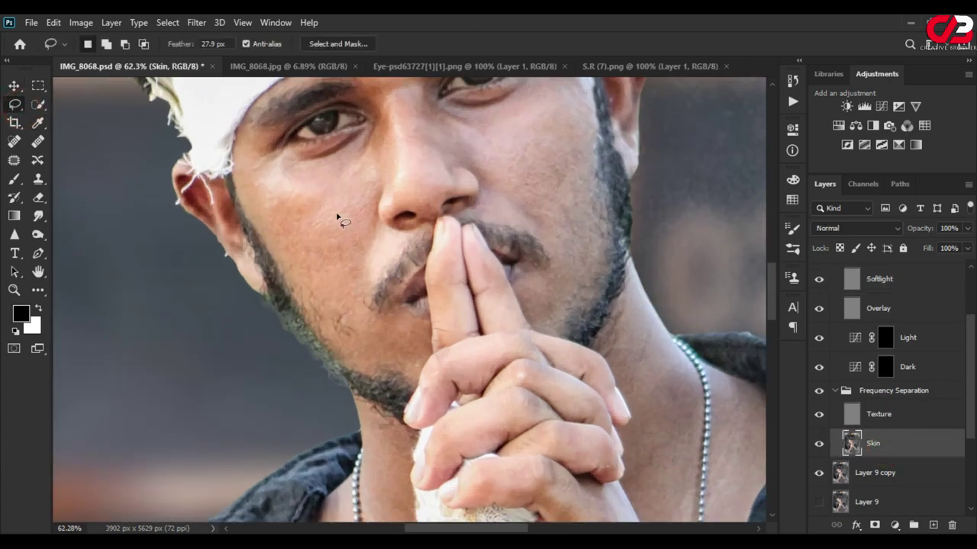
scroll(367, 187, "up", 1)
left_click_drag(374, 207, 389, 291)
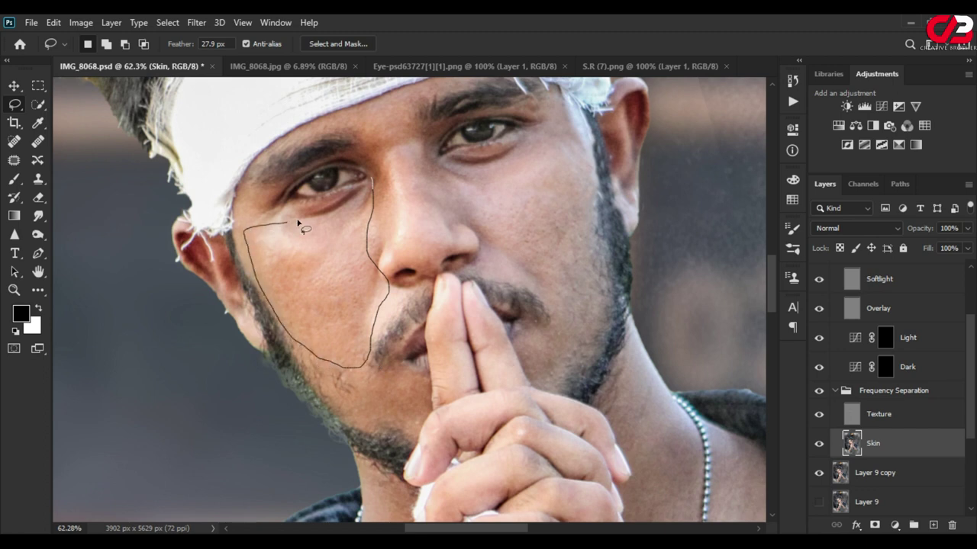
left_click_drag(363, 192, 367, 195)
Apply a 23.5-pixel Gaussian Blur to the selected cheek
left_click(196, 22)
mouse_move(229, 184)
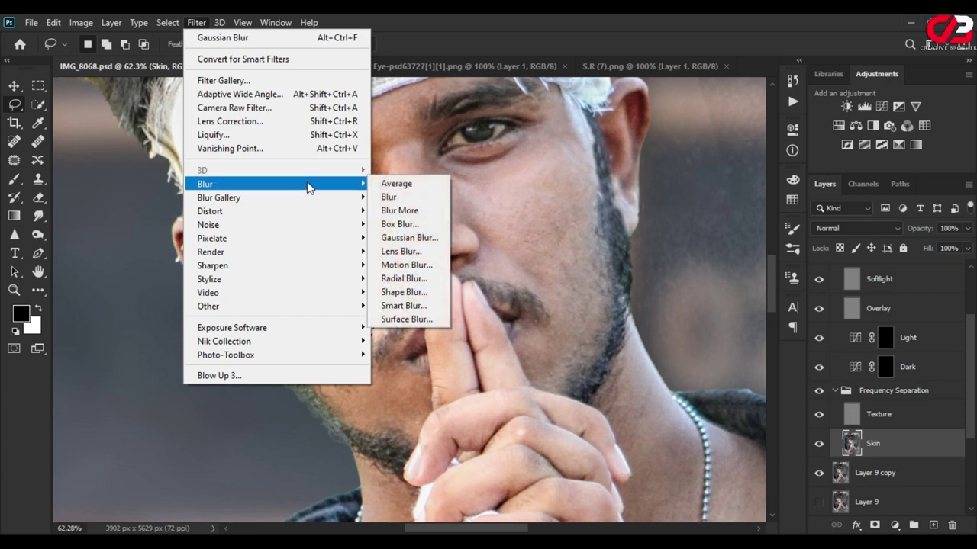
left_click(440, 246)
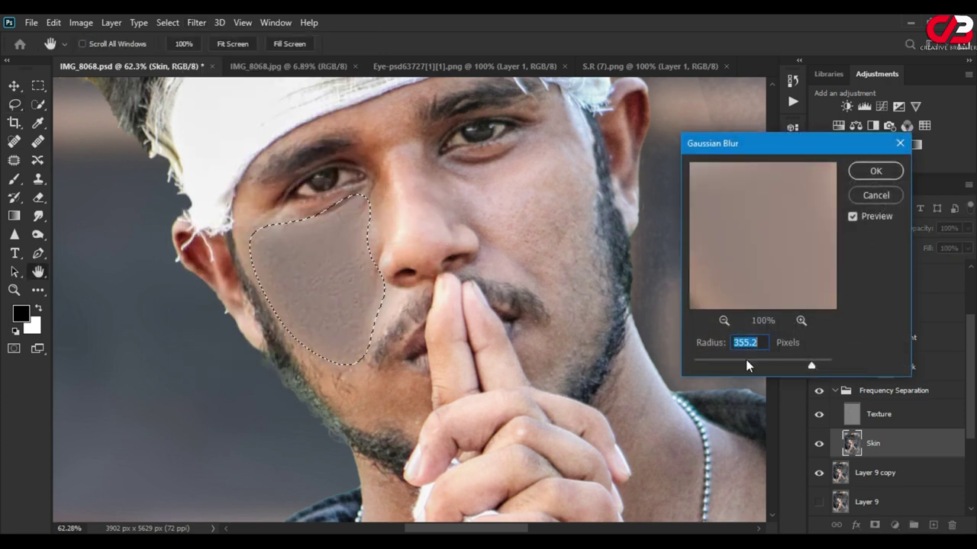
left_click_drag(736, 361, 753, 361)
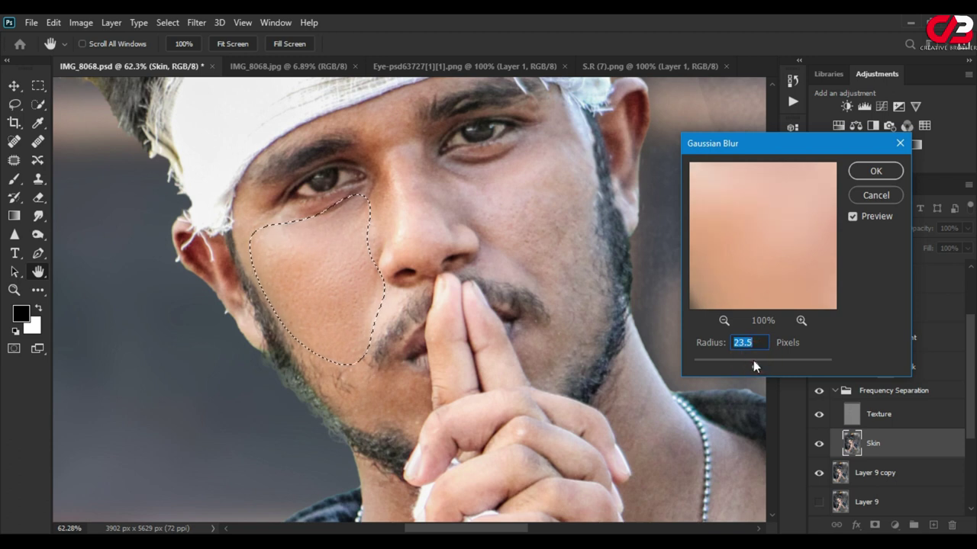
left_click(875, 171)
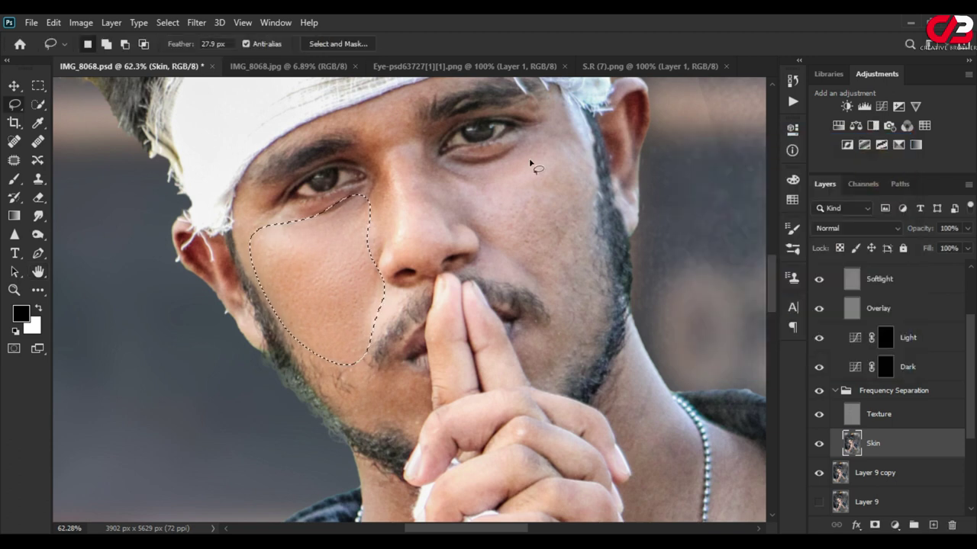
Lasso-select the cheek on the right
left_click_drag(558, 124, 444, 165)
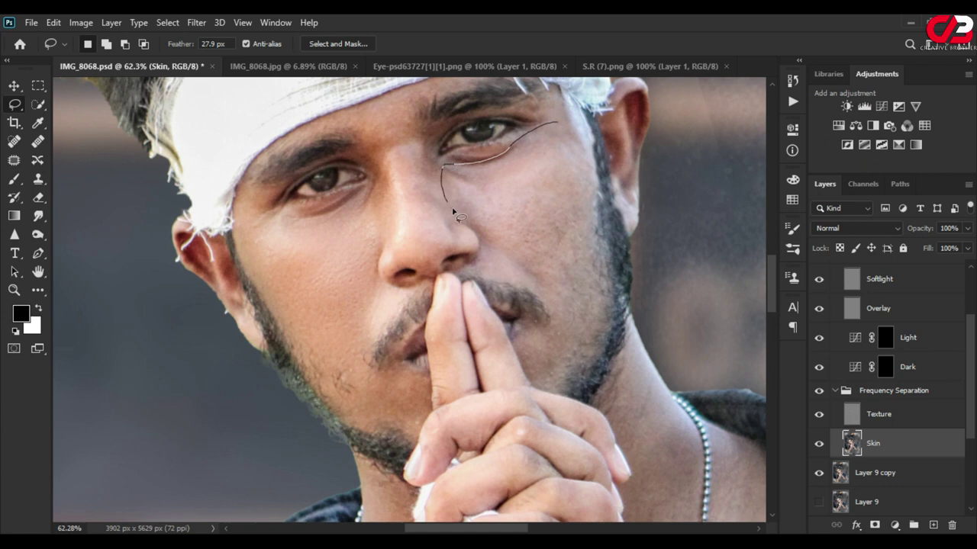
left_click_drag(577, 150, 574, 142)
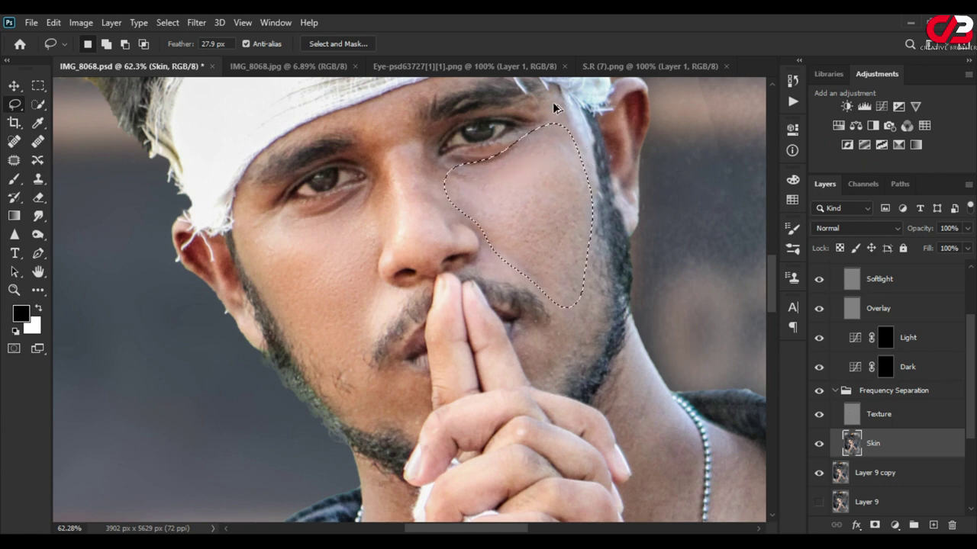
scroll(298, 275, "down", 2)
scroll(316, 260, "down", 2)
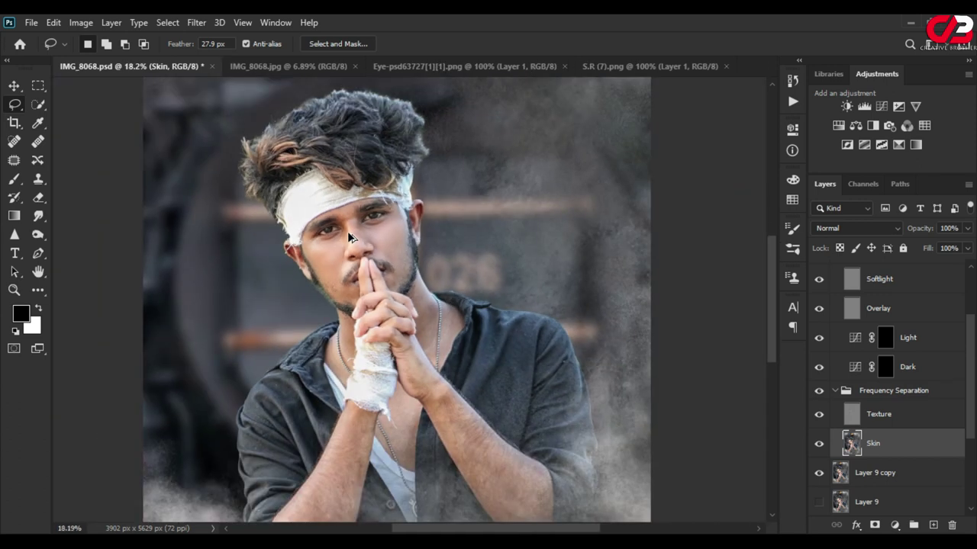
scroll(347, 231, "down", 3)
Lasso-select the forearm on the left
scroll(398, 254, "up", 2)
left_click_drag(388, 188, 368, 390)
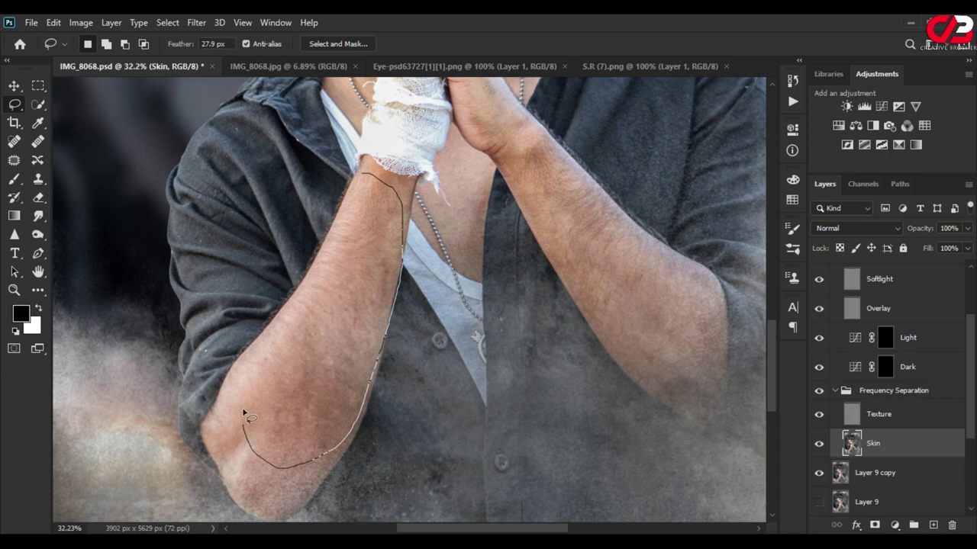
left_click_drag(321, 266, 322, 264)
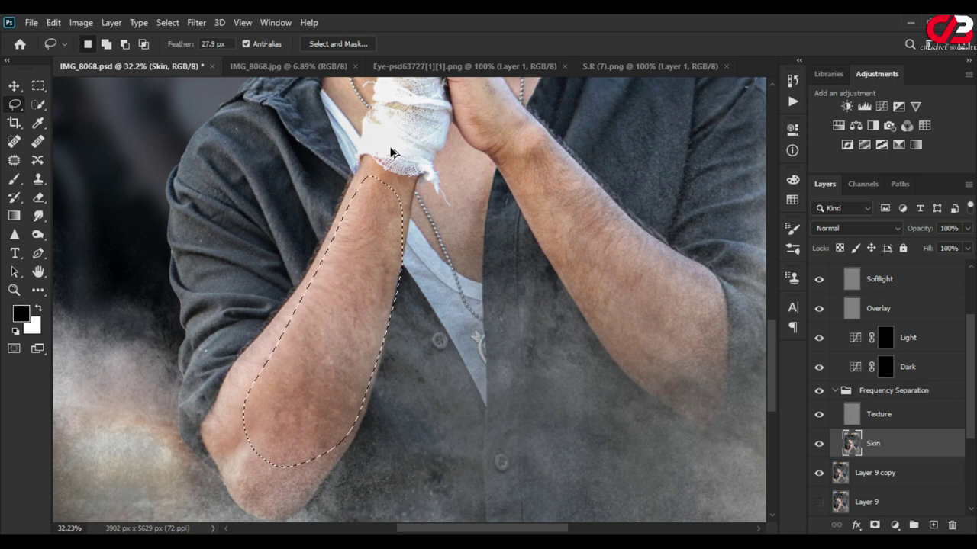
scroll(237, 286, "down", 3)
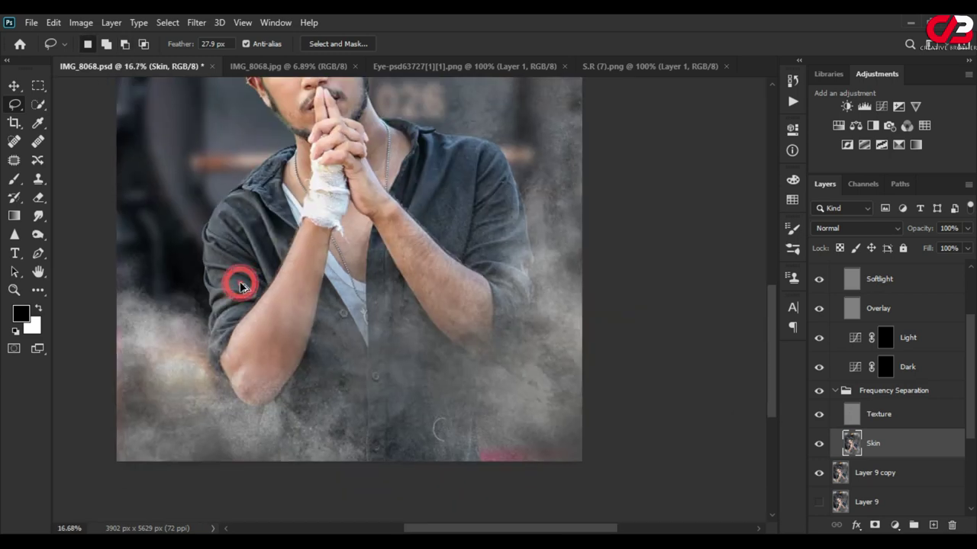
scroll(236, 286, "down", 2)
scroll(458, 374, "up", 5)
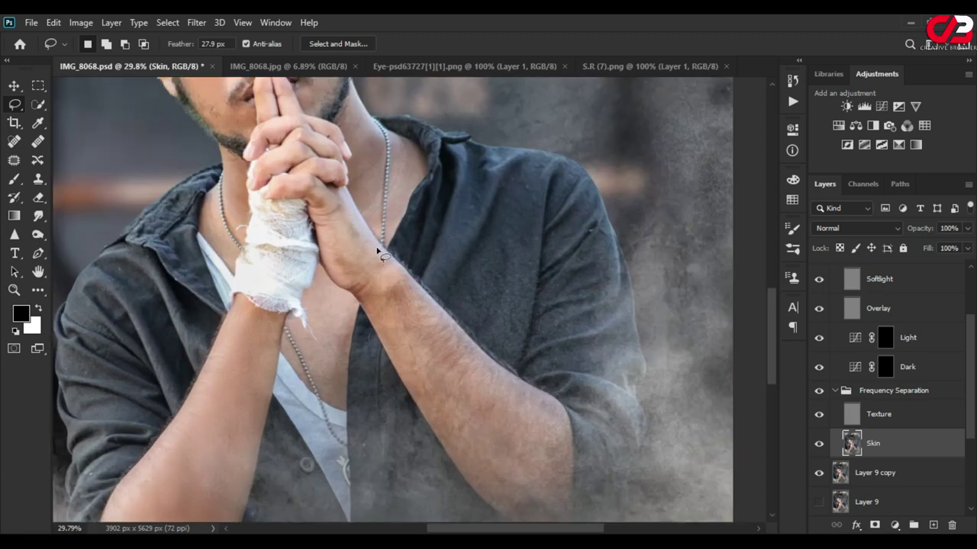
Select the other forearm and the neck skin beside the hands
left_click_drag(336, 195, 389, 336)
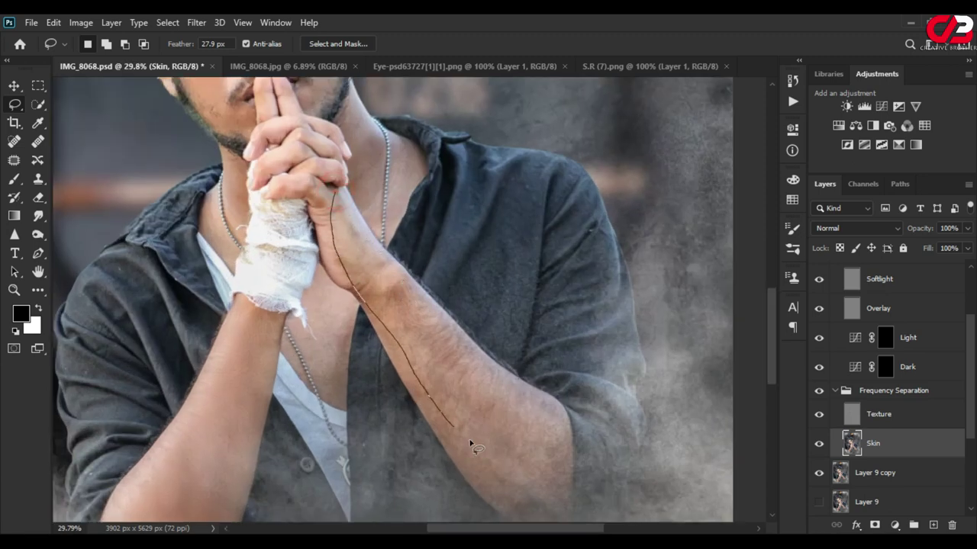
mouse_move(359, 244)
left_mouse_down()
mouse_move(413, 287)
mouse_move(342, 268)
left_mouse_up()
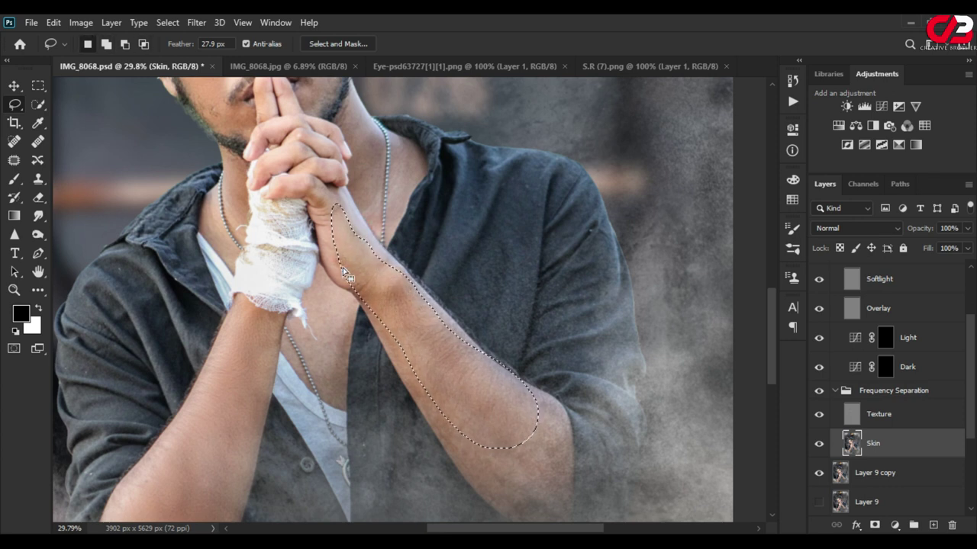
scroll(382, 198, "up", 2)
scroll(351, 140, "up", 2)
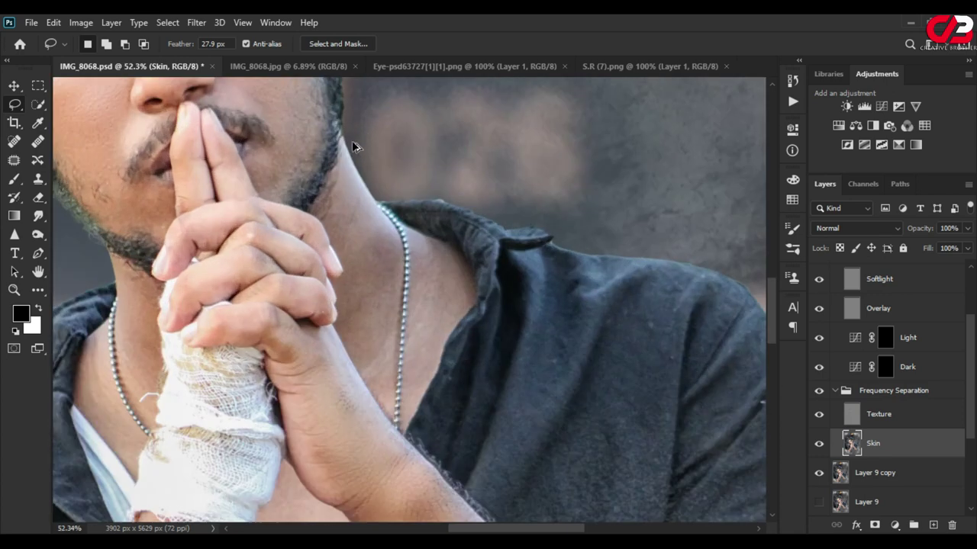
scroll(352, 141, "up", 2)
left_click_drag(340, 167, 328, 205)
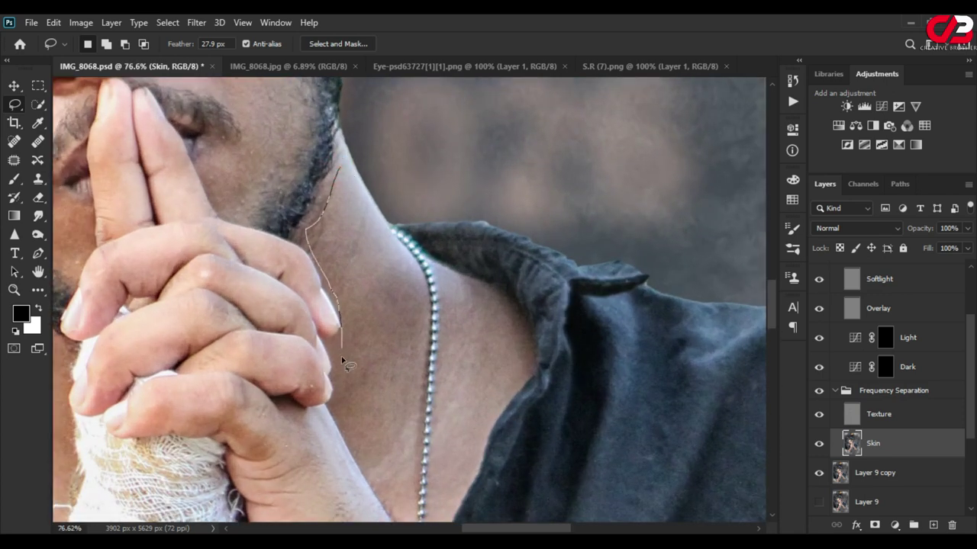
left_click_drag(412, 273, 393, 237)
Drop the neck selection and outline the skin right of the necklace chain
left_click_drag(429, 390, 422, 431)
left_click_drag(476, 410, 447, 403)
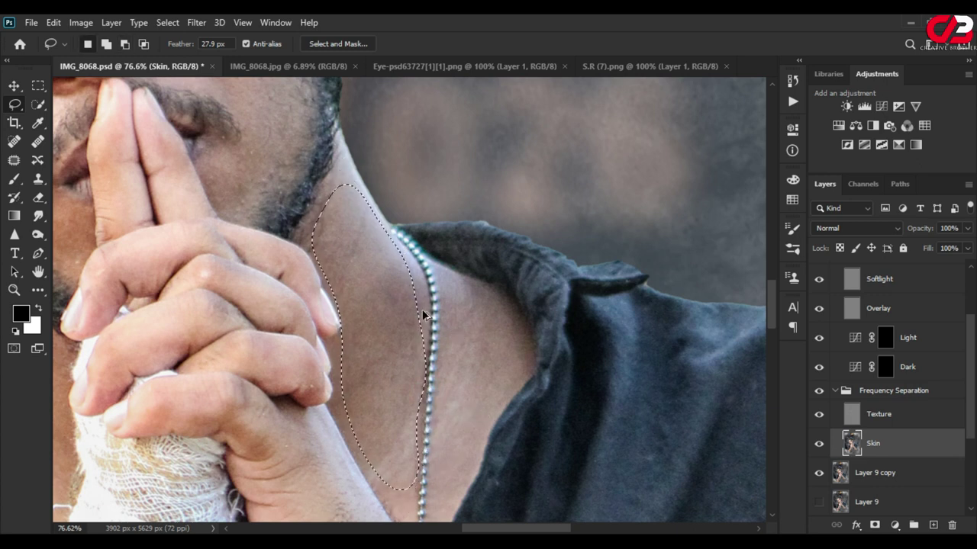
left_click(469, 310)
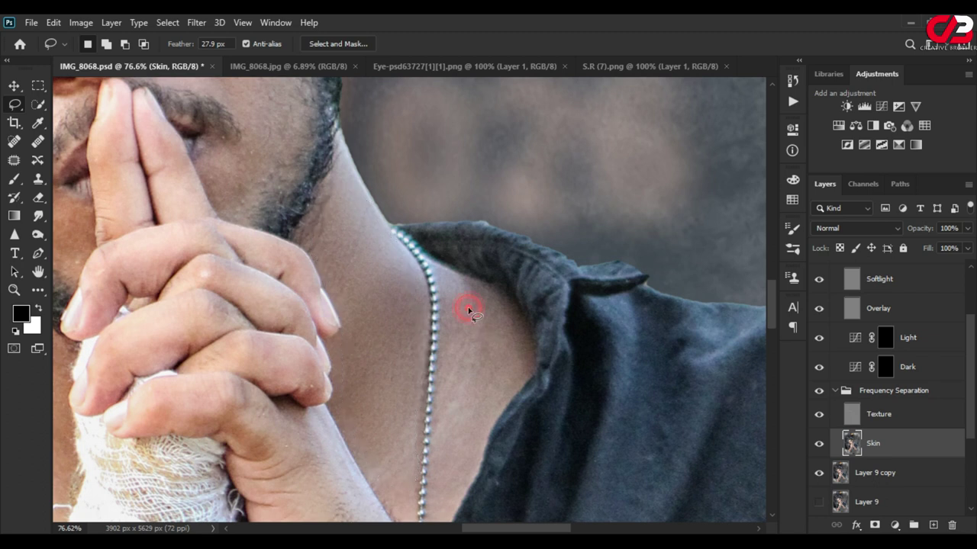
scroll(458, 267, "up", 1)
scroll(444, 206, "up", 1)
left_click_drag(441, 191, 432, 425)
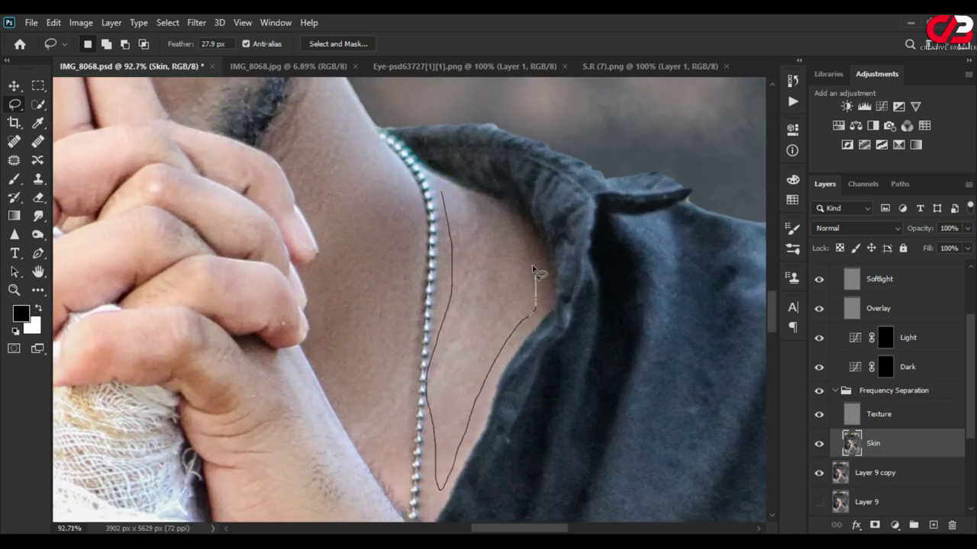
left_click_drag(474, 200, 419, 195)
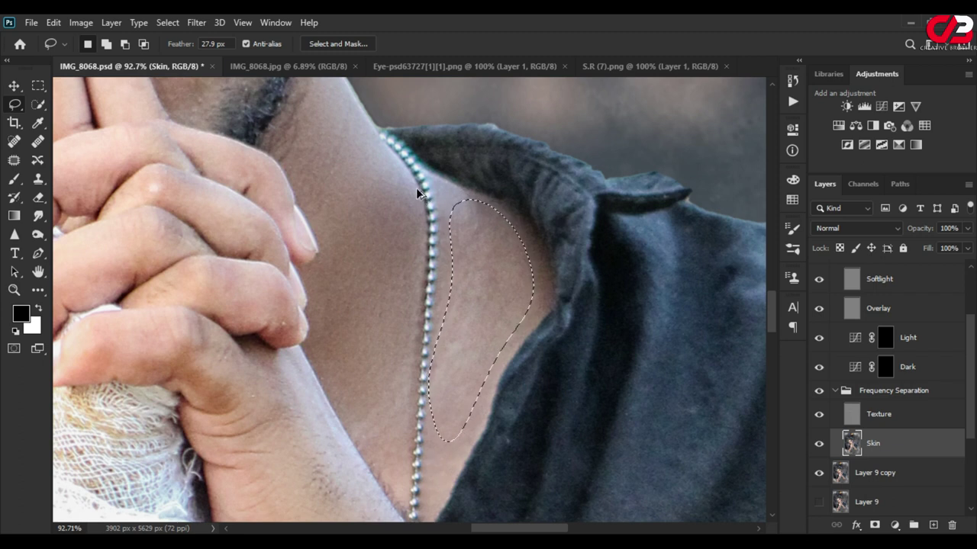
Deselect, outline the chest skin below the bandaged wrist, then clear that selection
key("ctrl+d")
scroll(352, 280, "down", 3)
scroll(352, 280, "down", 2)
scroll(333, 292, "up", 3)
left_click_drag(294, 281, 338, 351)
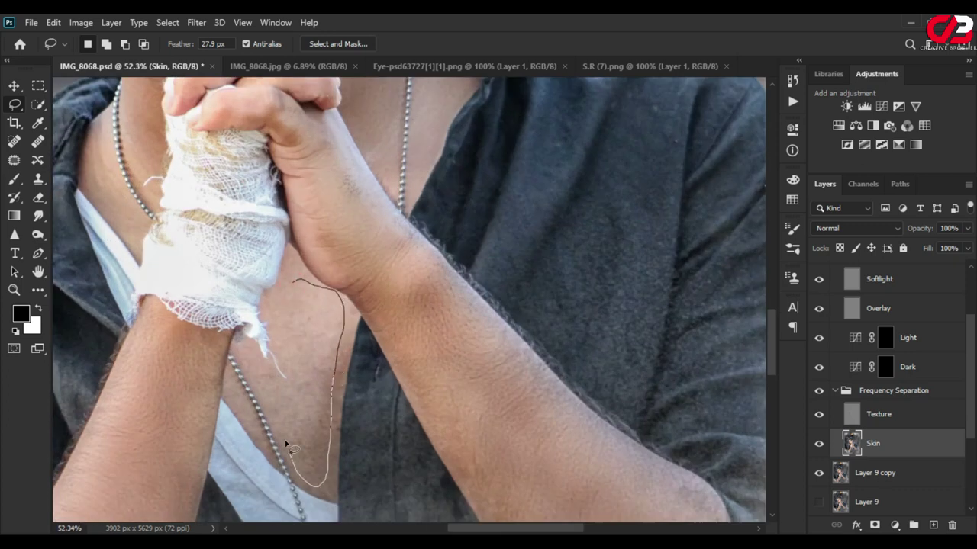
left_click_drag(283, 305, 296, 374)
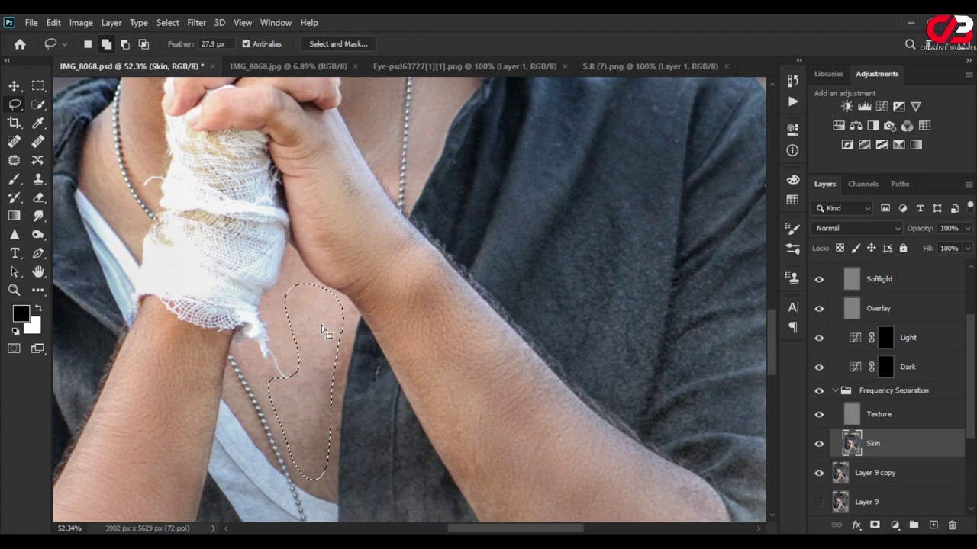
key("ctrl+d")
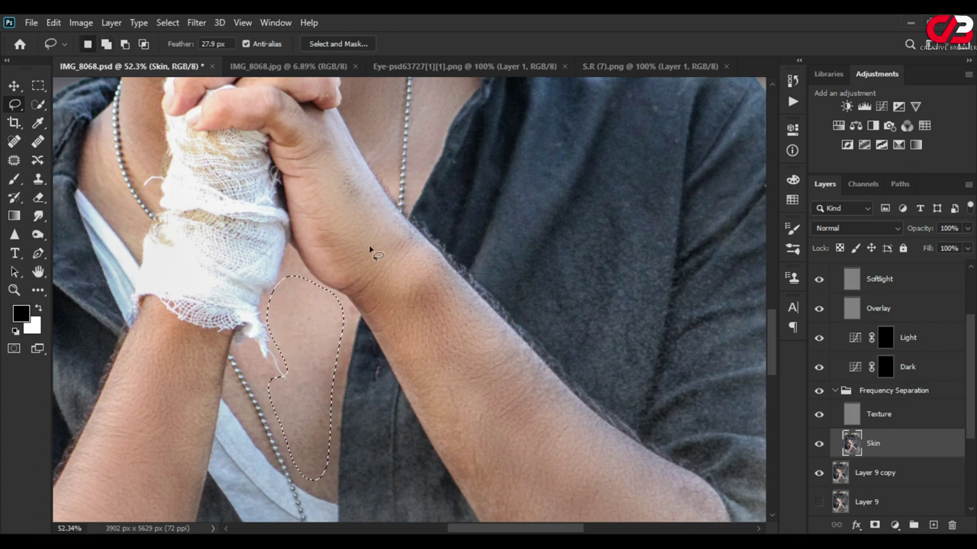
Outline the neck under the chin and start a chest outline in subtract mode
scroll(388, 327, "down", 3)
scroll(238, 180, "up", 3)
scroll(246, 174, "down", 1)
left_click_drag(247, 174, 267, 292)
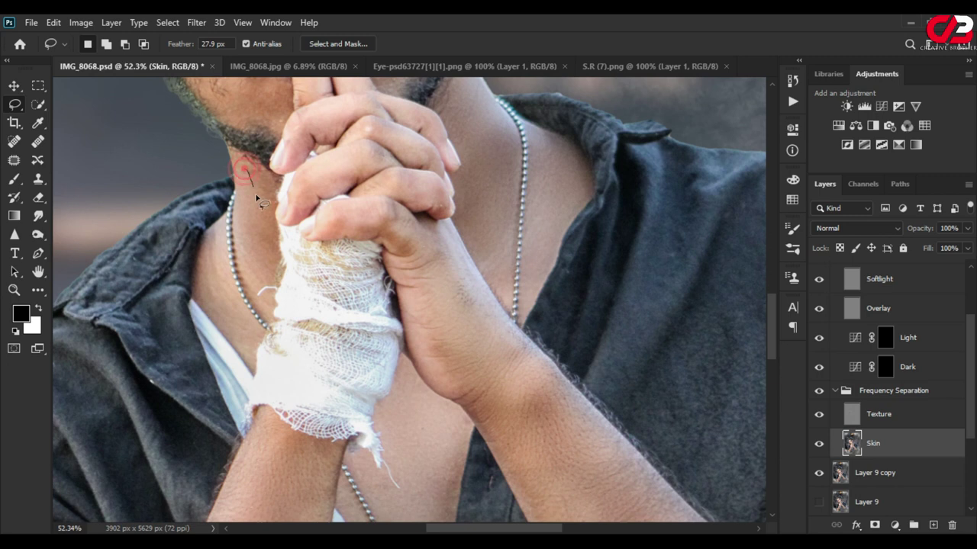
left_click_drag(248, 196, 248, 189)
left_click_drag(217, 235, 262, 347)
key("alt")
scroll(336, 219, "down", 2)
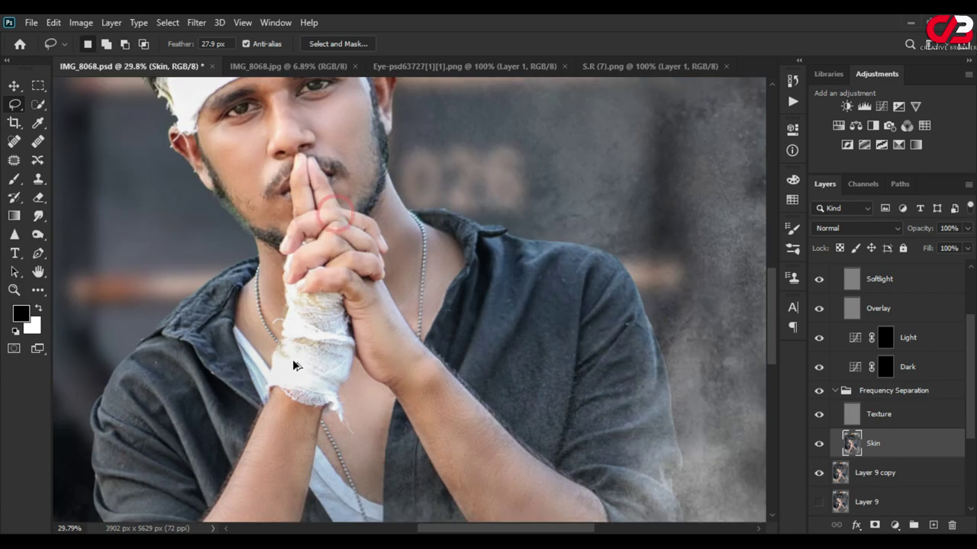
scroll(331, 214, "down", 1)
scroll(331, 206, "up", 2)
scroll(233, 190, "up", 4)
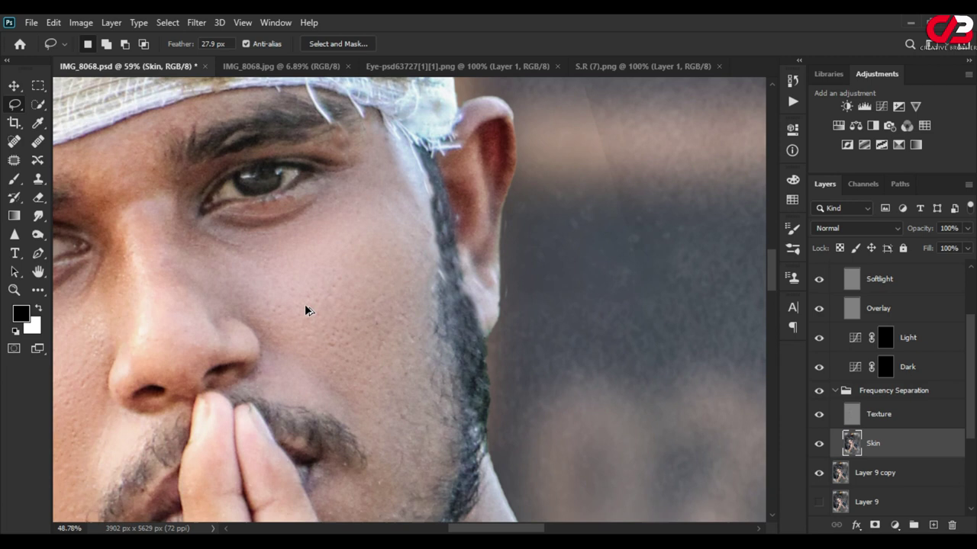
scroll(271, 282, "down", 1)
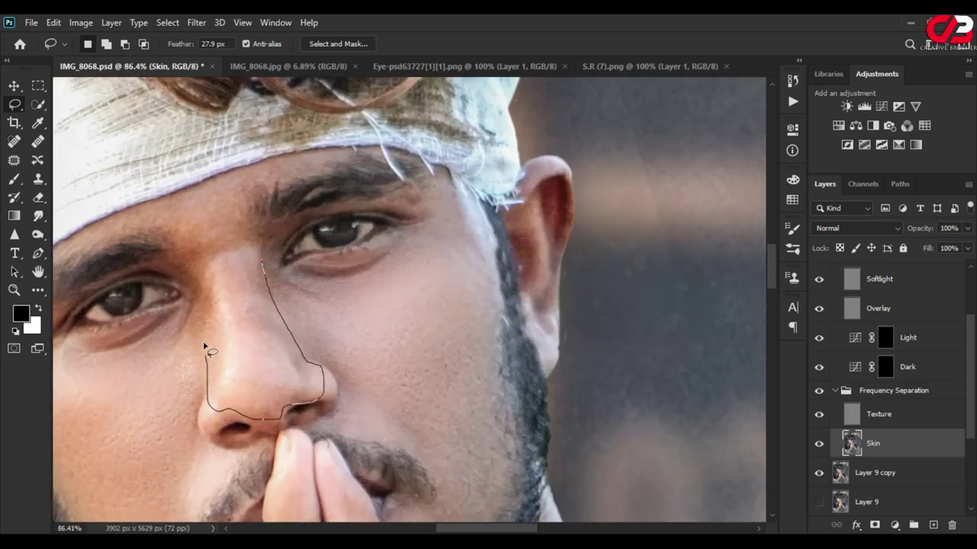
Select the side of the nose, blur it gently at about 7.8 px, then deselect
left_click_drag(254, 234, 263, 248)
left_click(196, 22)
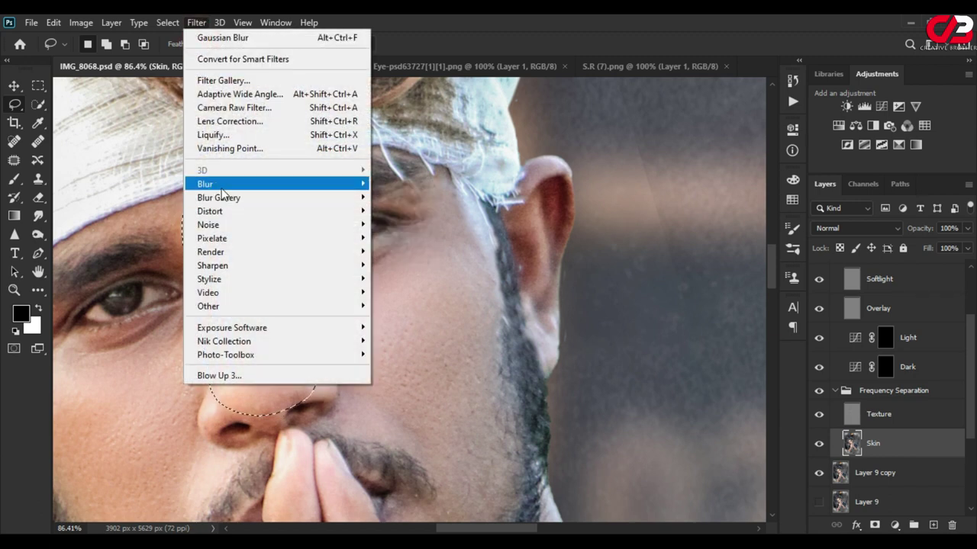
mouse_move(221, 184)
left_click(425, 238)
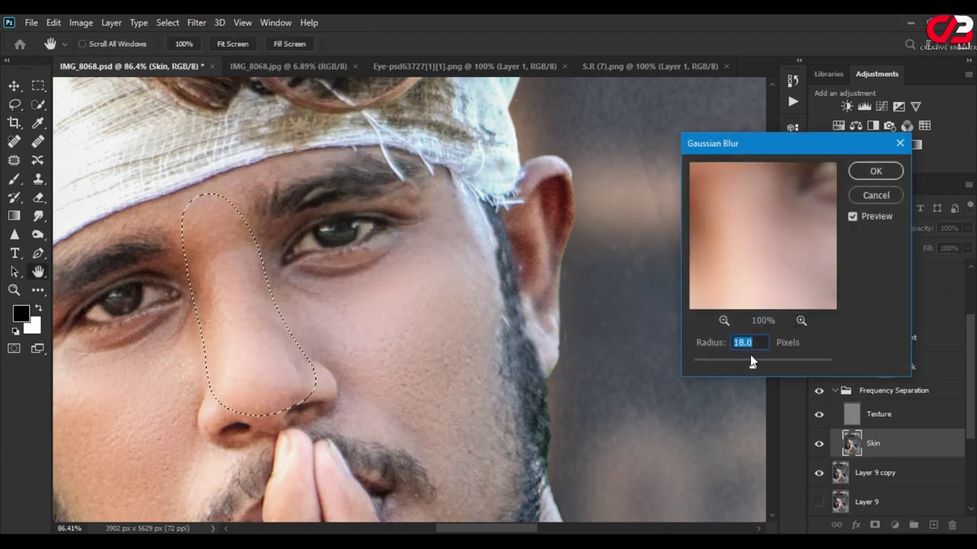
left_click_drag(751, 362, 741, 363)
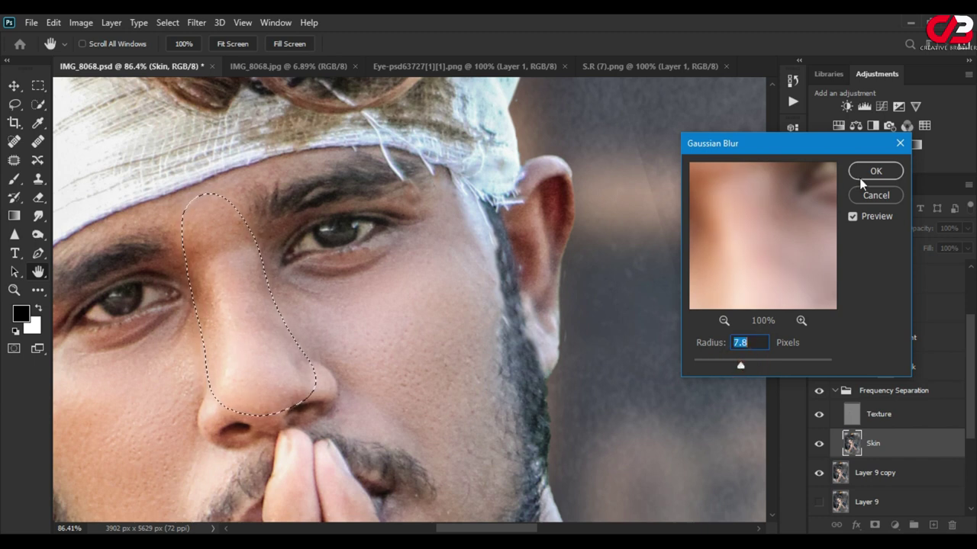
left_click(861, 175)
left_click(399, 280)
Select the Light layer's mask for painting
scroll(259, 246, "down", 3)
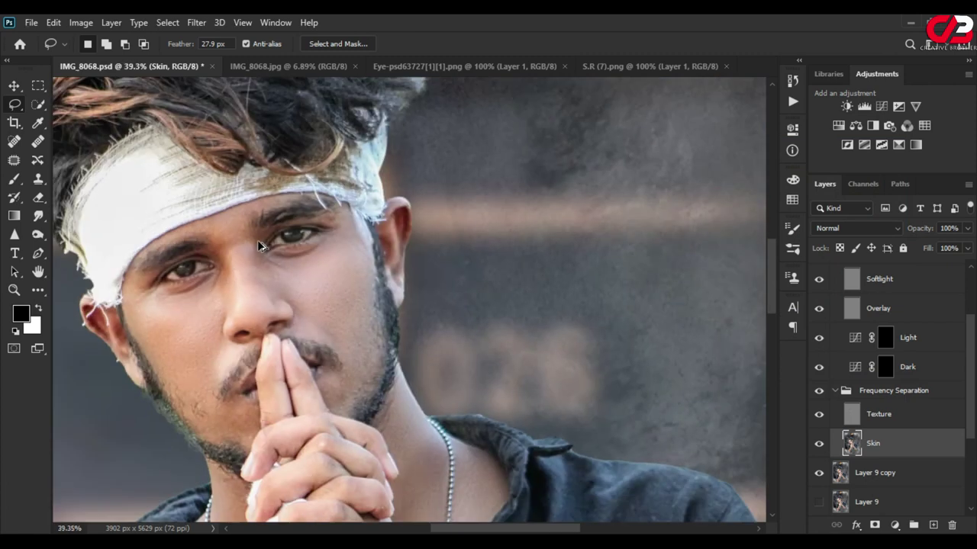
scroll(259, 246, "down", 3)
scroll(322, 277, "down", 2)
scroll(419, 263, "up", 1)
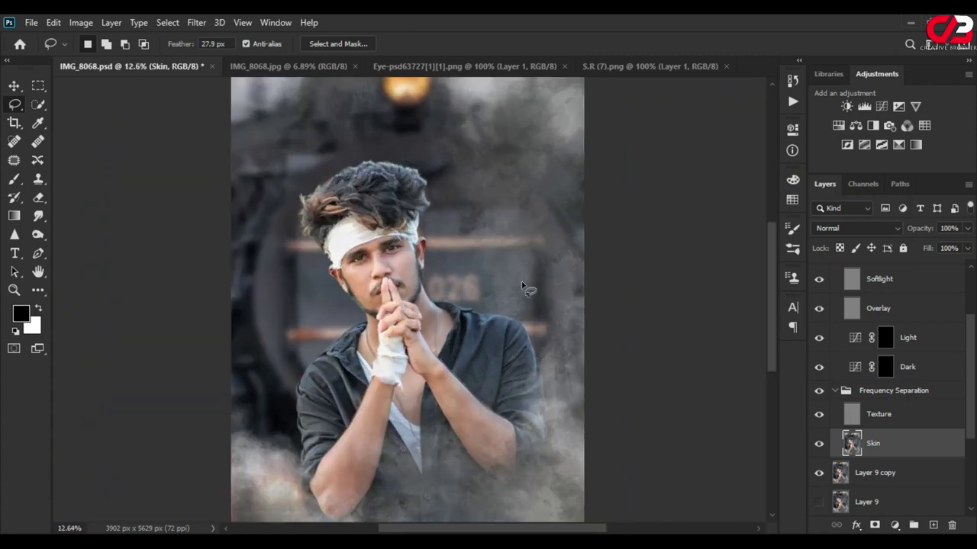
scroll(889, 353, "up", 1)
left_click(885, 352)
Show Group 2's black-and-white preview and pick a 12 px Soft Round brush
scroll(885, 353, "up", 3)
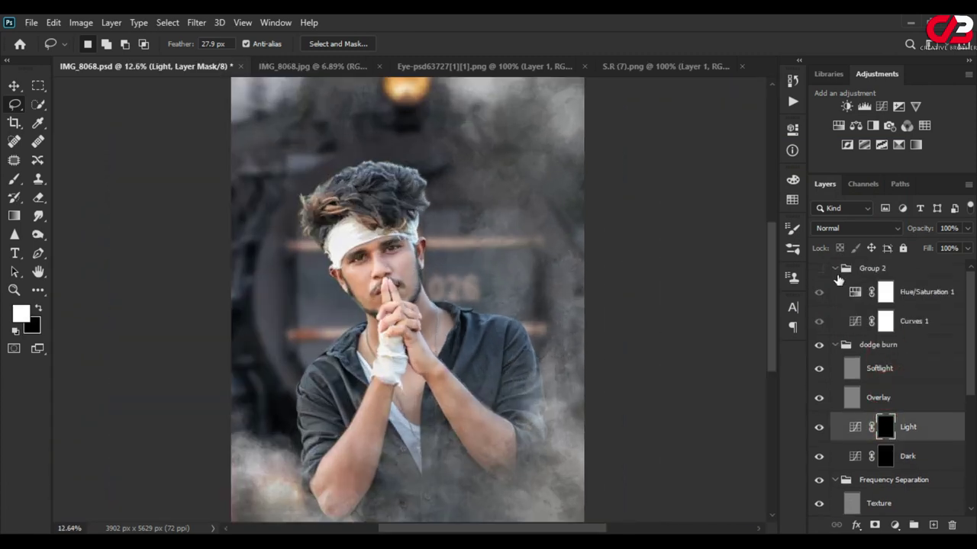
left_click(818, 271)
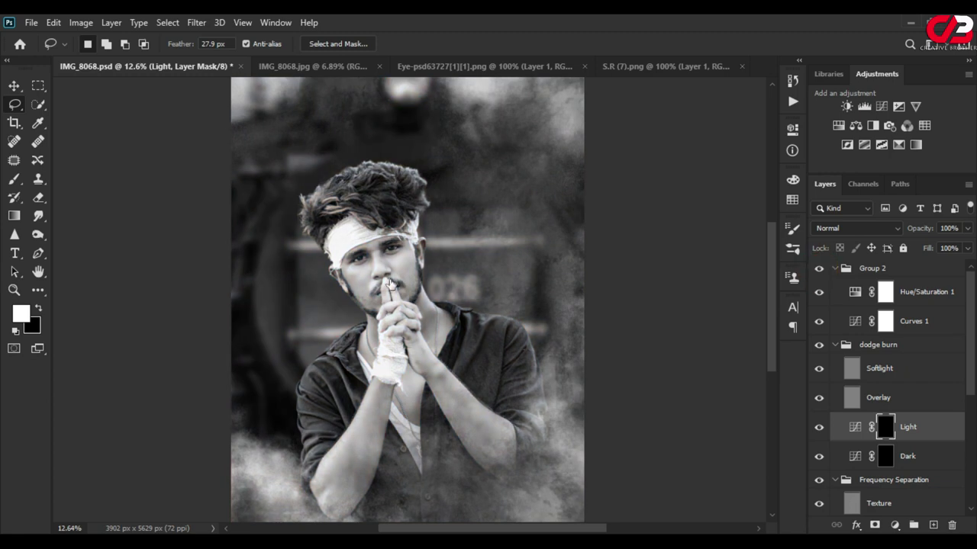
left_click(13, 180)
right_click(461, 212)
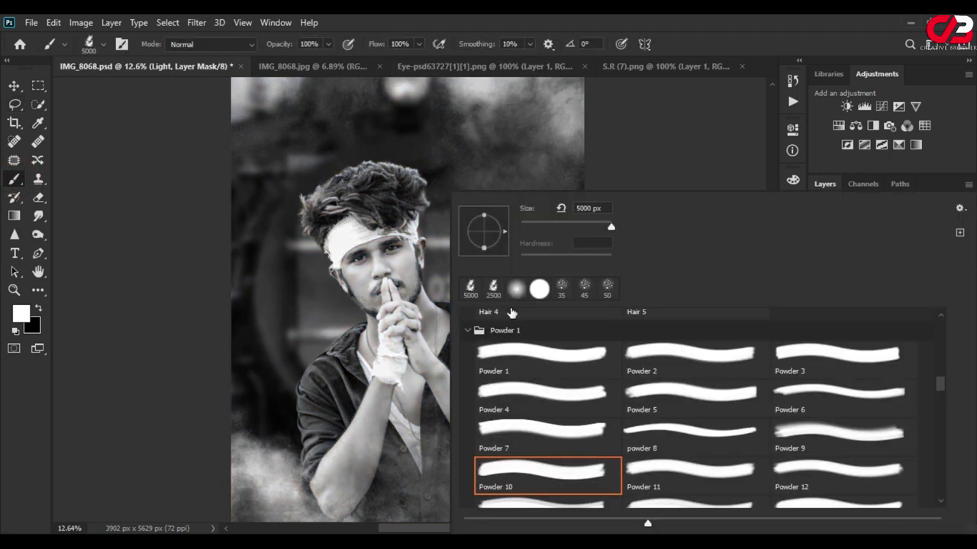
left_click(470, 289)
left_click_drag(611, 227, 526, 221)
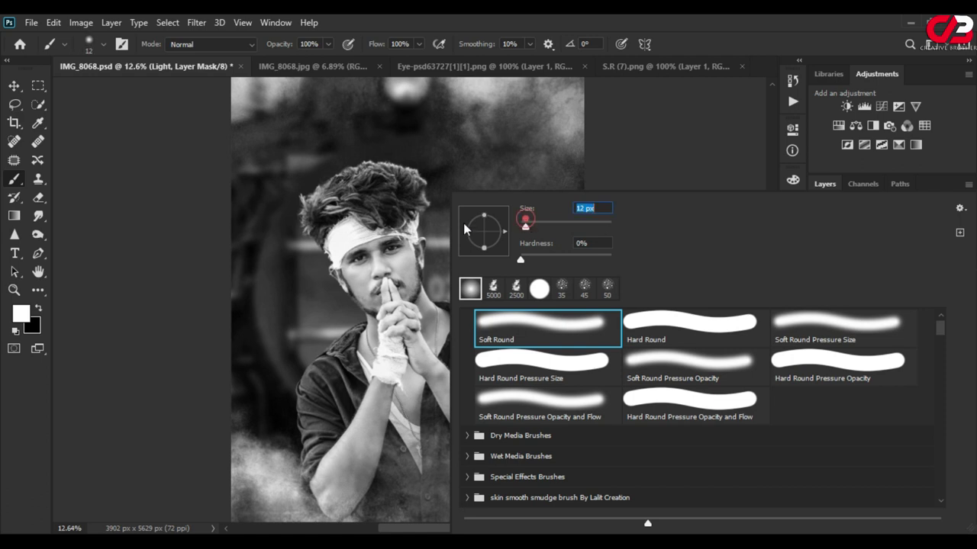
key("Return")
left_click(180, 220)
Set the brush flow to 10% with white as the painting colour
left_click(412, 41)
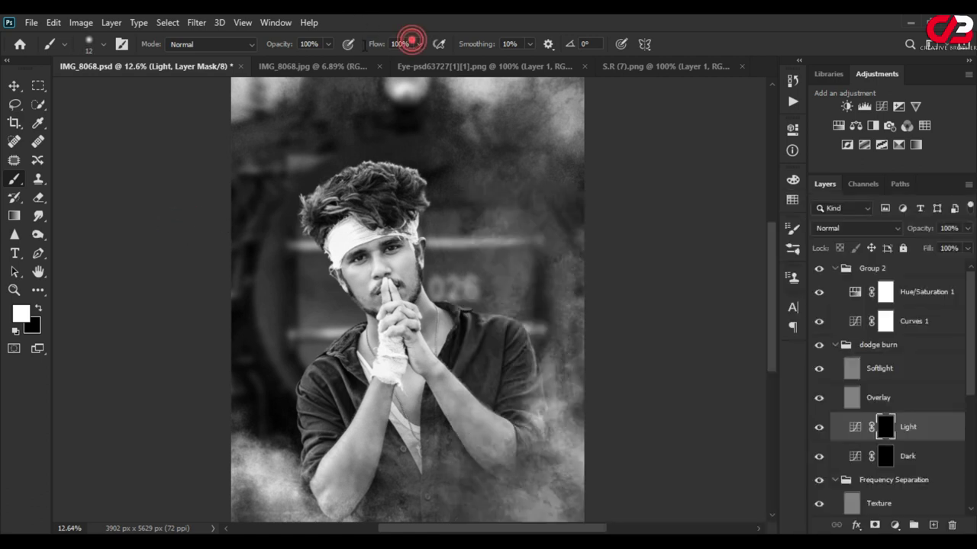
left_click(397, 44)
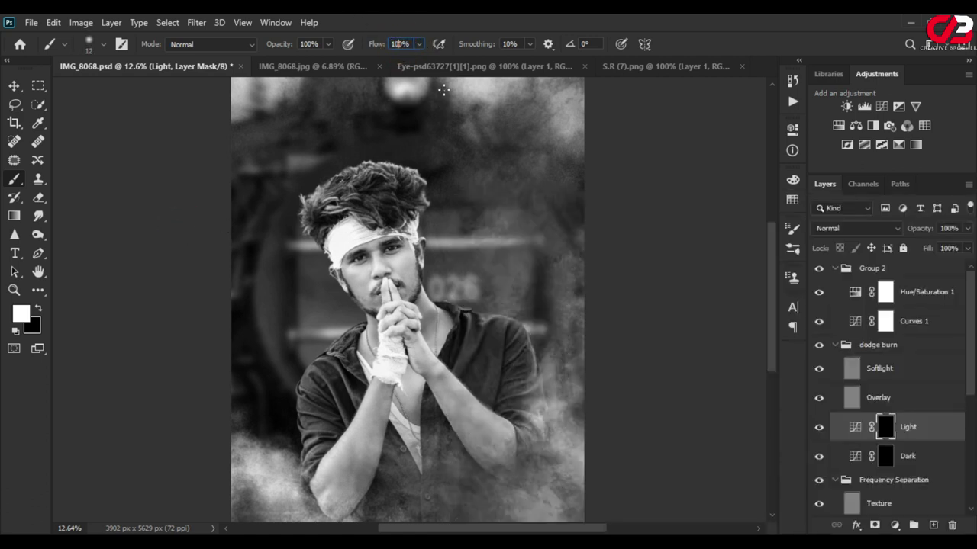
type("10")
left_click(625, 274)
left_click(391, 157)
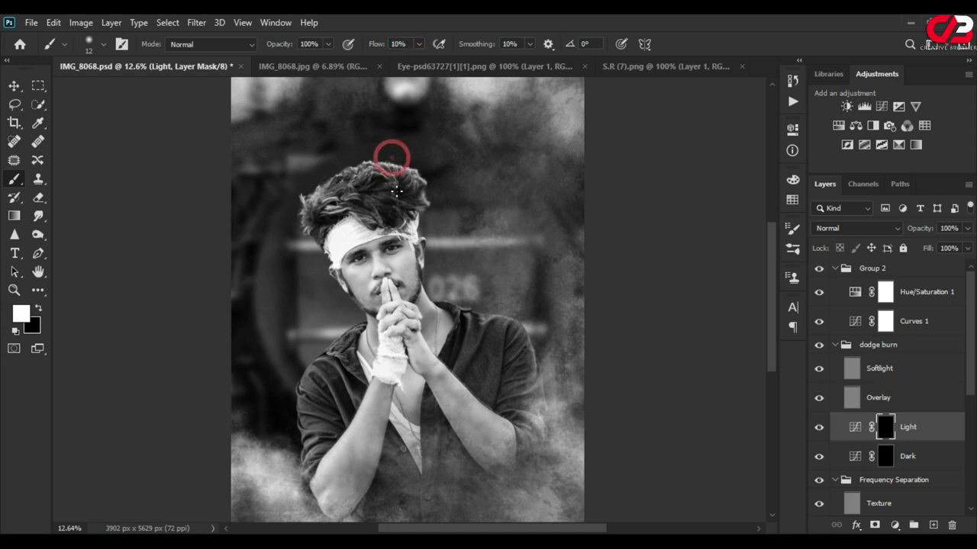
scroll(387, 211, "up", 5)
scroll(377, 330, "up", 4)
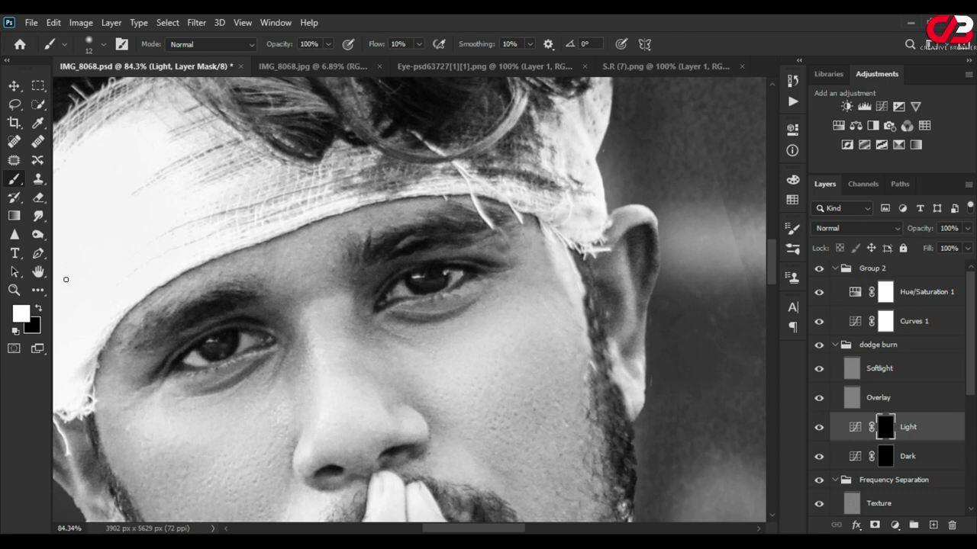
left_click(38, 309)
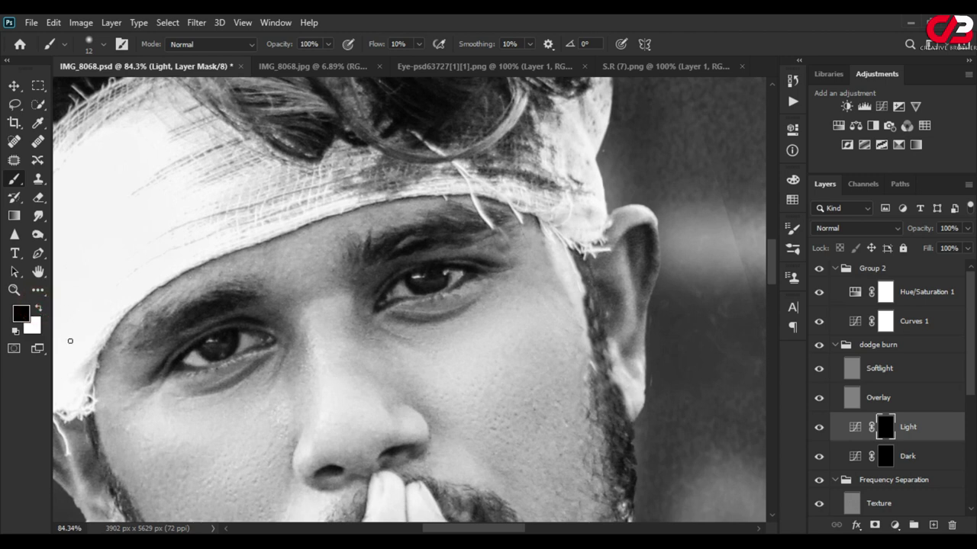
left_click(39, 309)
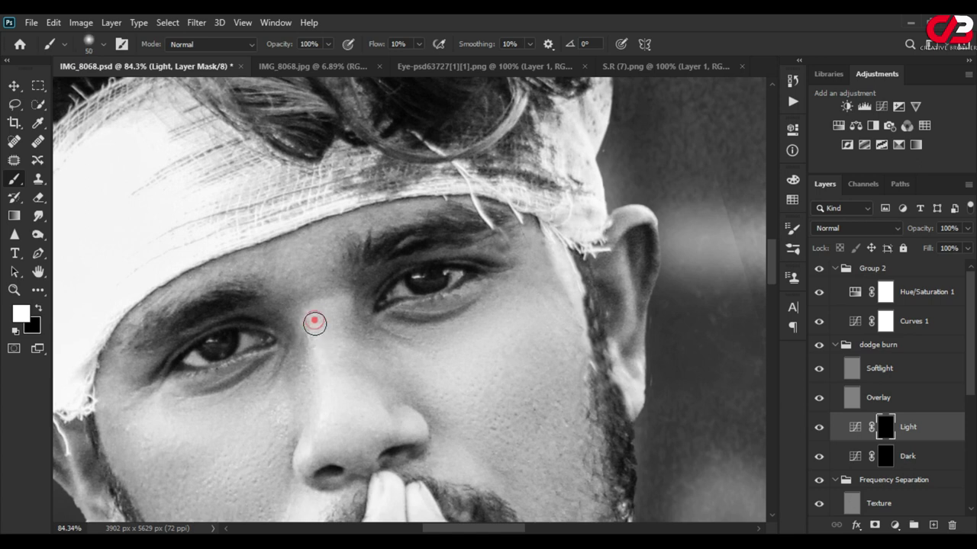
Brighten the nose tip, both cheeks and the skin beside the mustache
left_click(329, 409)
scroll(327, 345, "down", 3)
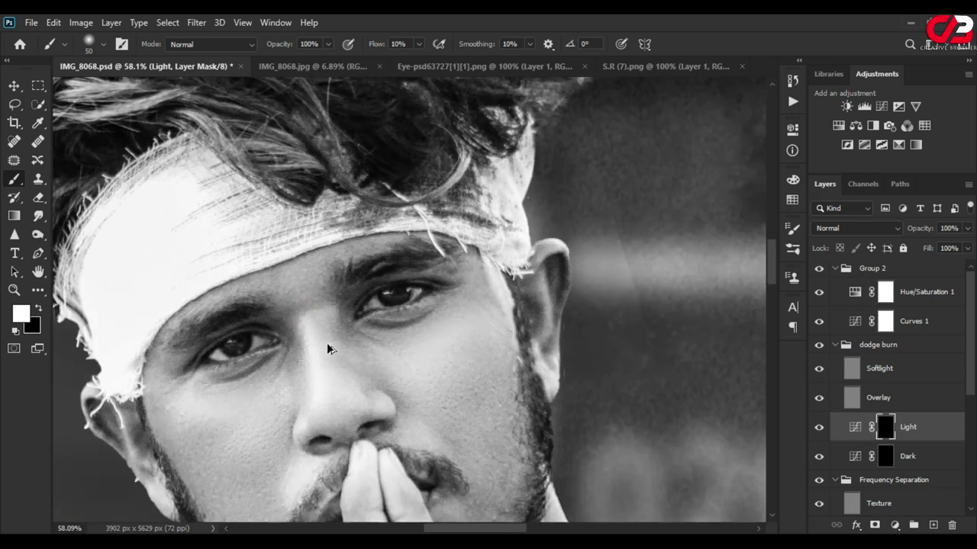
scroll(464, 335, "down", 1)
key("bracketright")
key("bracketright")
key("bracketright")
left_click(435, 355)
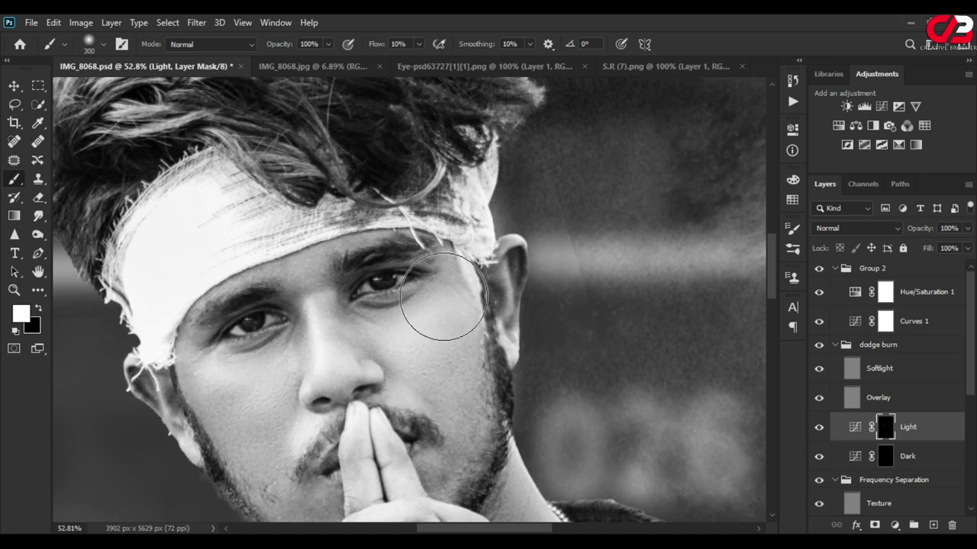
key("bracketleft")
key("bracketleft")
mouse_move(438, 296)
left_mouse_down()
mouse_move(400, 352)
mouse_move(420, 388)
left_mouse_up()
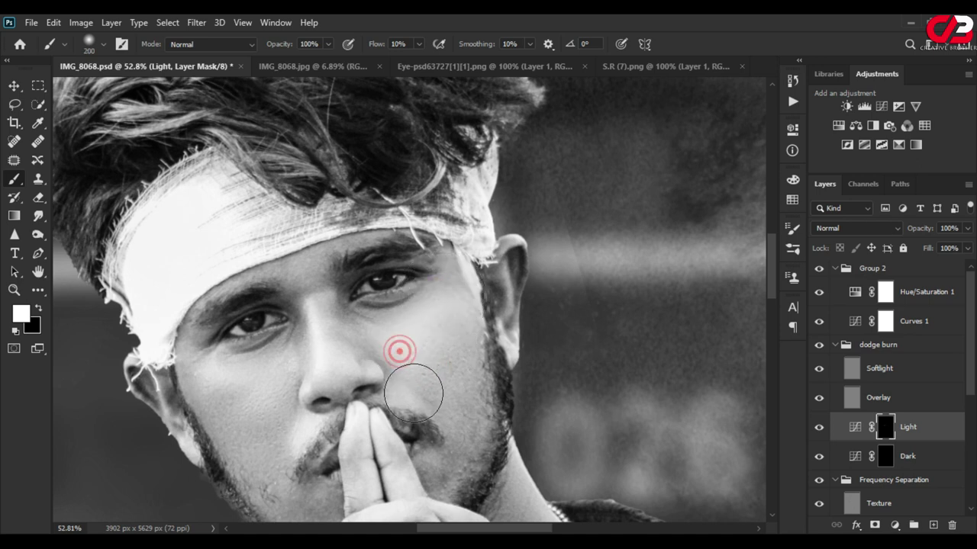
left_click(408, 392)
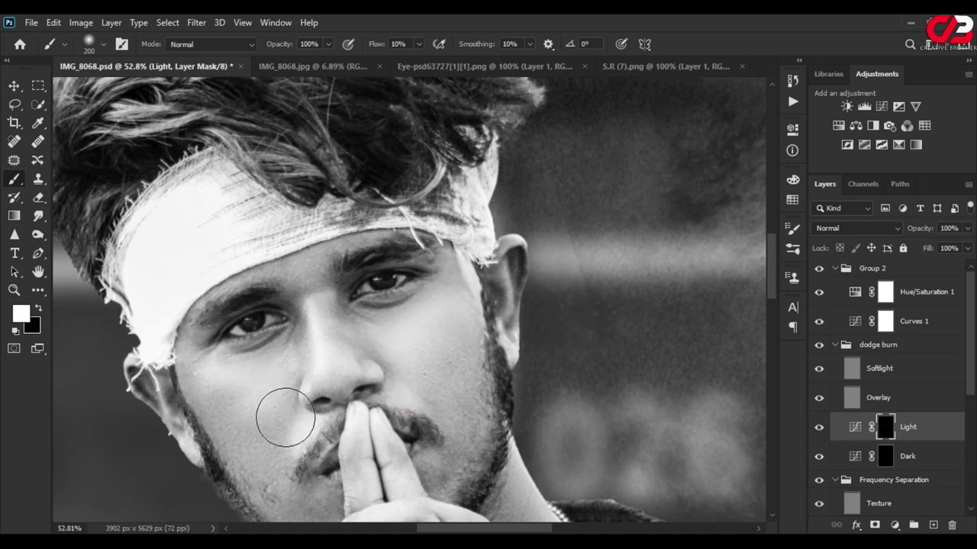
left_click(220, 375)
left_click(298, 433)
Brighten the neck, including its side and lower area
scroll(299, 434, "down", 2)
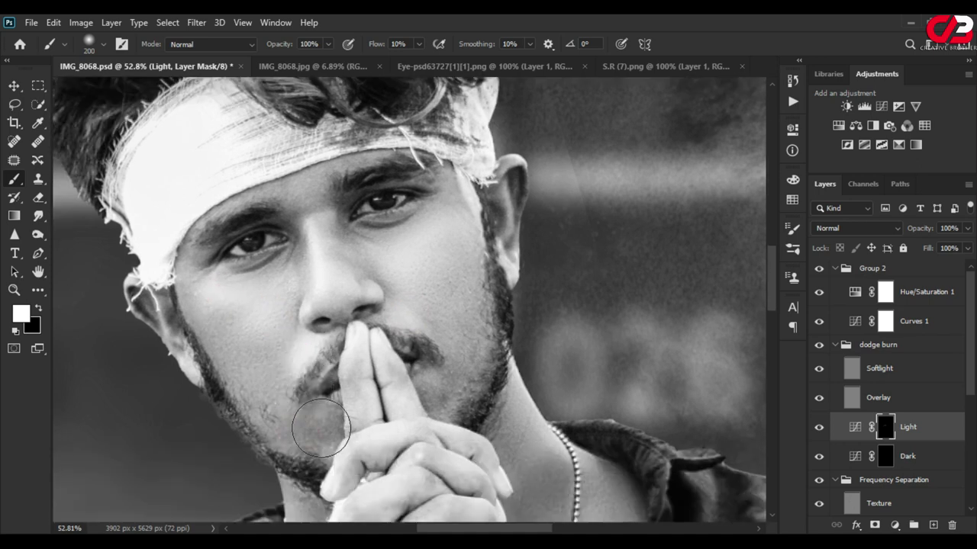
scroll(320, 424, "down", 2)
left_click(518, 344)
scroll(553, 414, "down", 1)
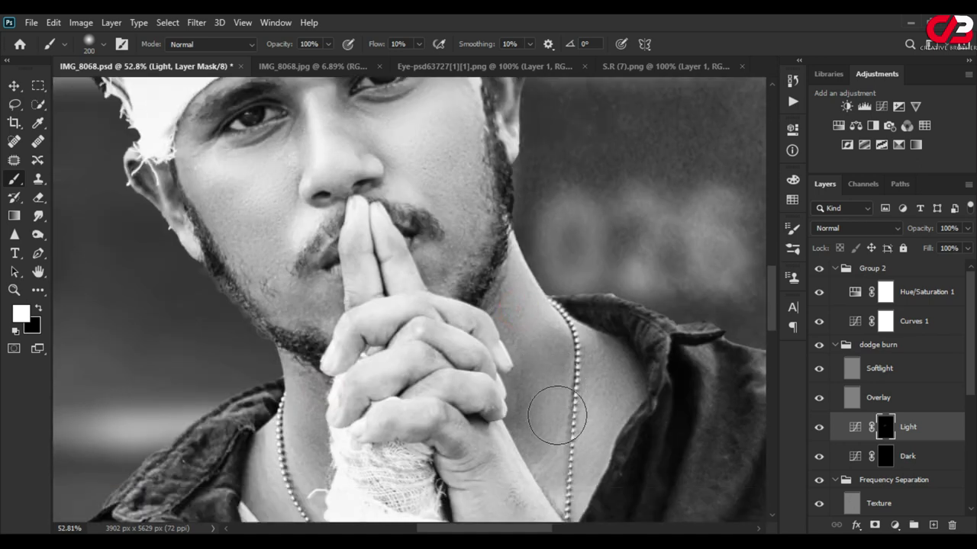
left_click(539, 355)
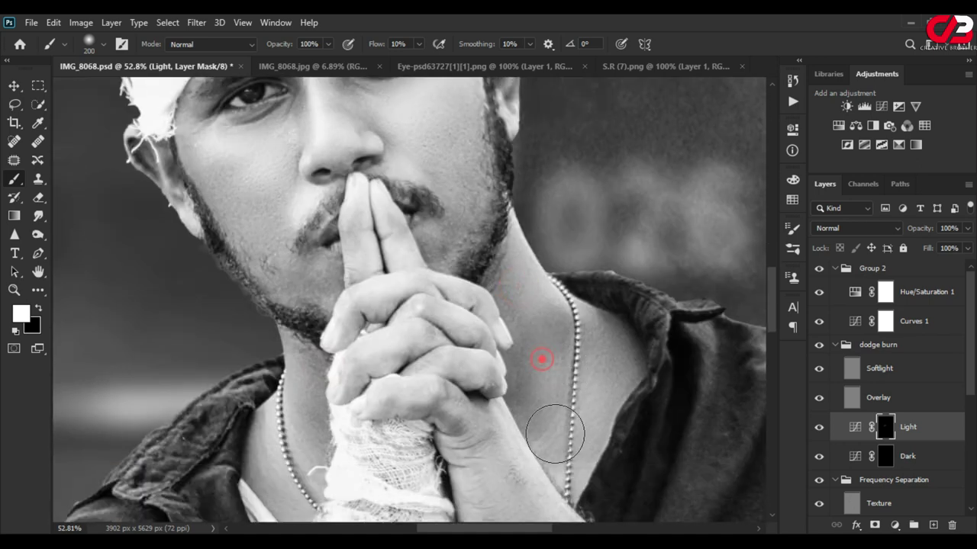
left_click(529, 255)
left_click(555, 327)
Brighten the forearm, wrist and chest, then hide Group 2 to restore colour
scroll(552, 400, "down", 1)
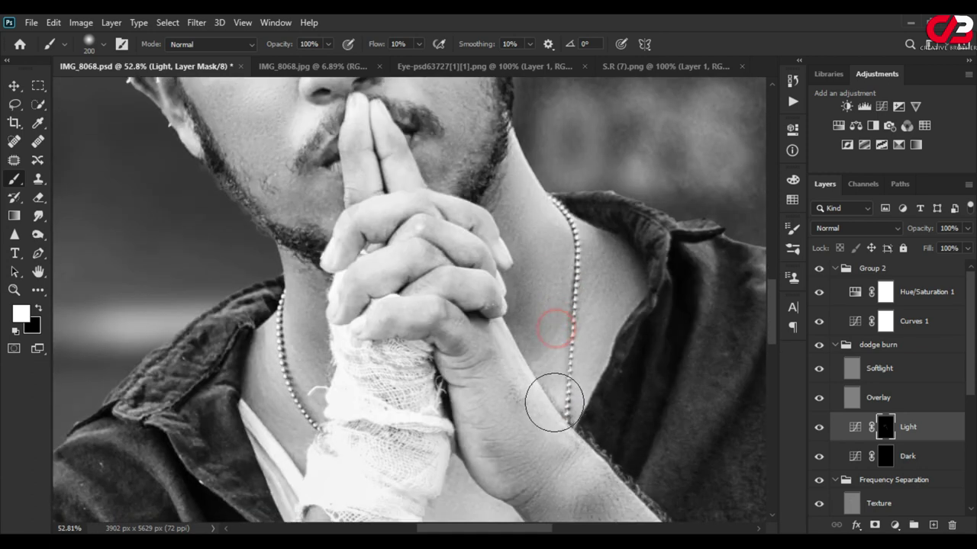
scroll(600, 460, "down", 1)
scroll(577, 440, "down", 2)
left_click(572, 415)
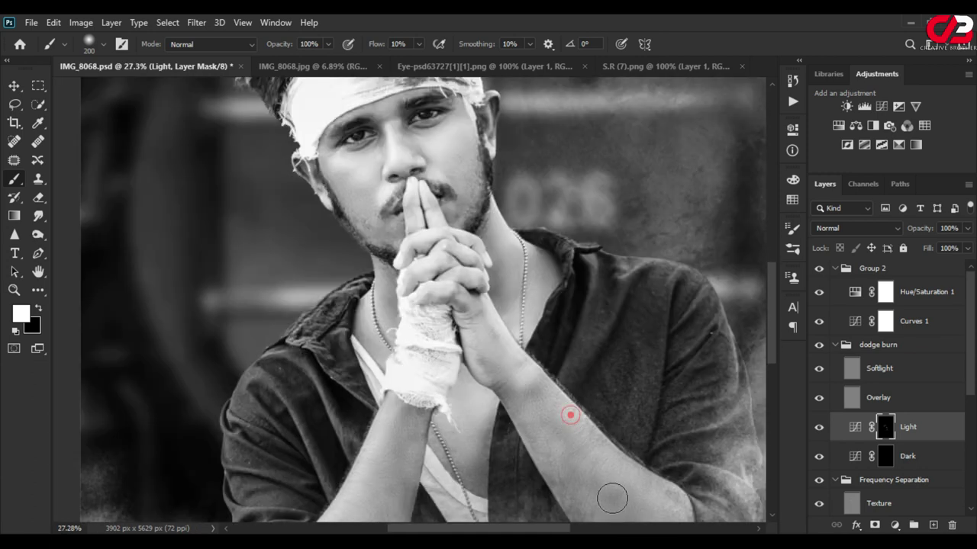
scroll(580, 458, "down", 2)
left_click(396, 329)
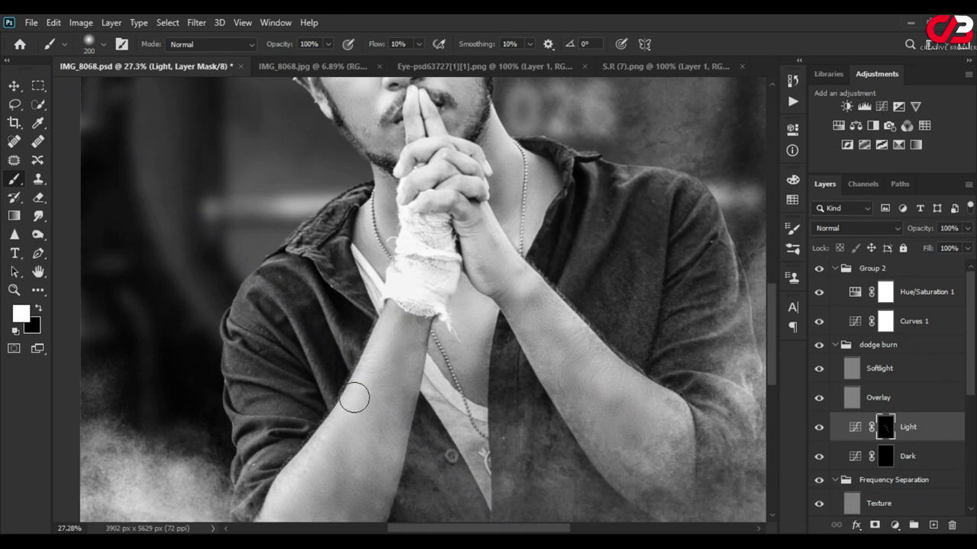
scroll(354, 395, "down", 2)
scroll(433, 340, "up", 2)
left_click(425, 332)
left_click(429, 415)
scroll(390, 464, "down", 2)
scroll(390, 463, "up", 2)
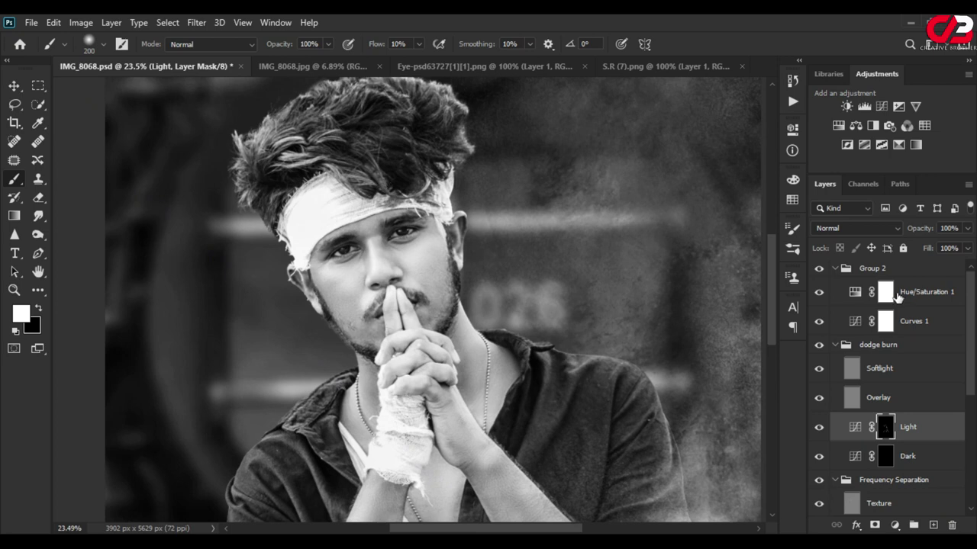
left_click(820, 270)
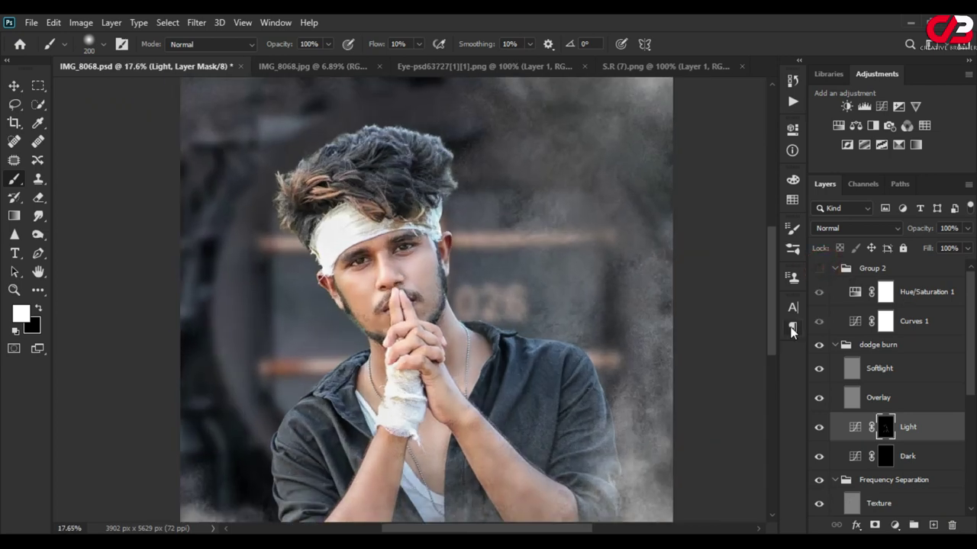
Collapse Group 2, the dodge burn group and the Frequency Separation group
left_click(840, 275)
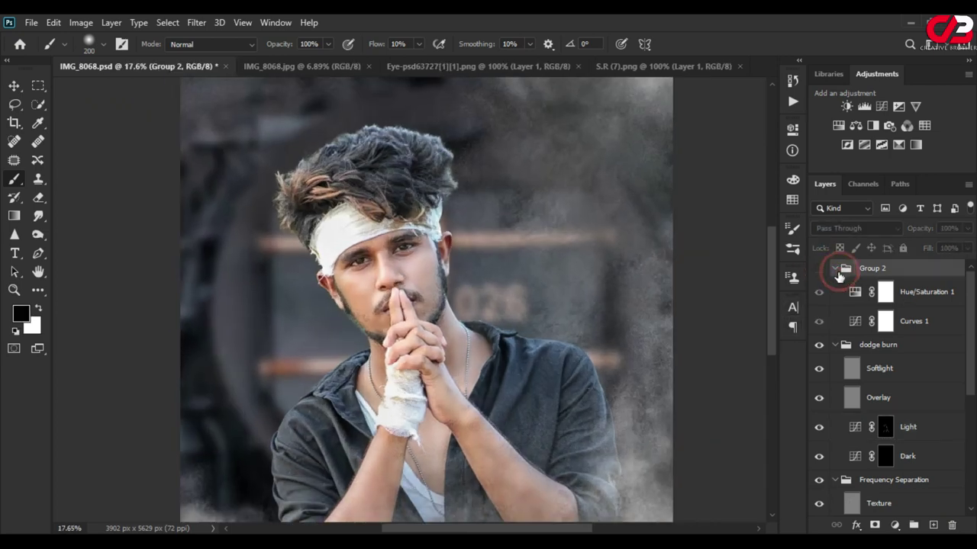
left_click(837, 345)
left_click(835, 364)
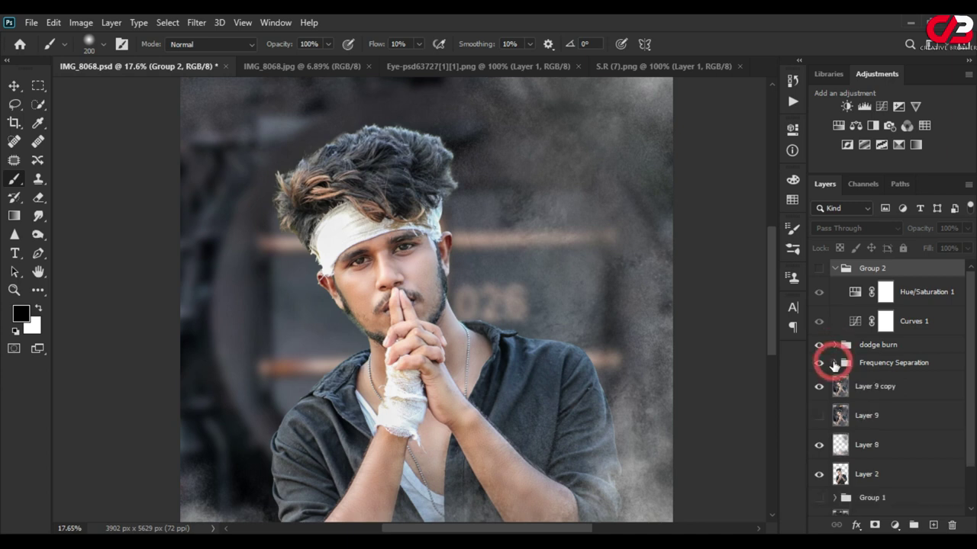
left_click(835, 269)
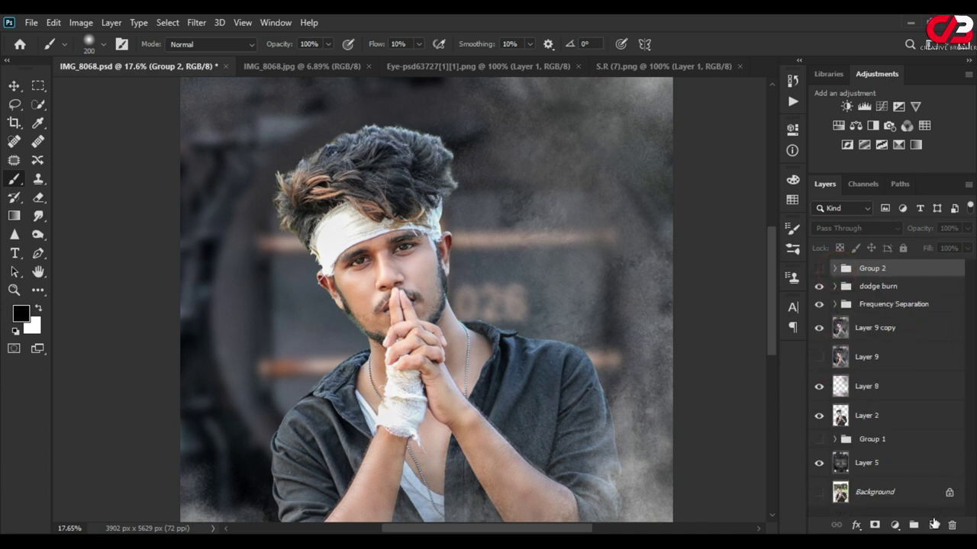
Stamp the merged image into new Layer 10, duplicate it, and hide Layer 10
left_click(934, 525)
left_click(81, 22)
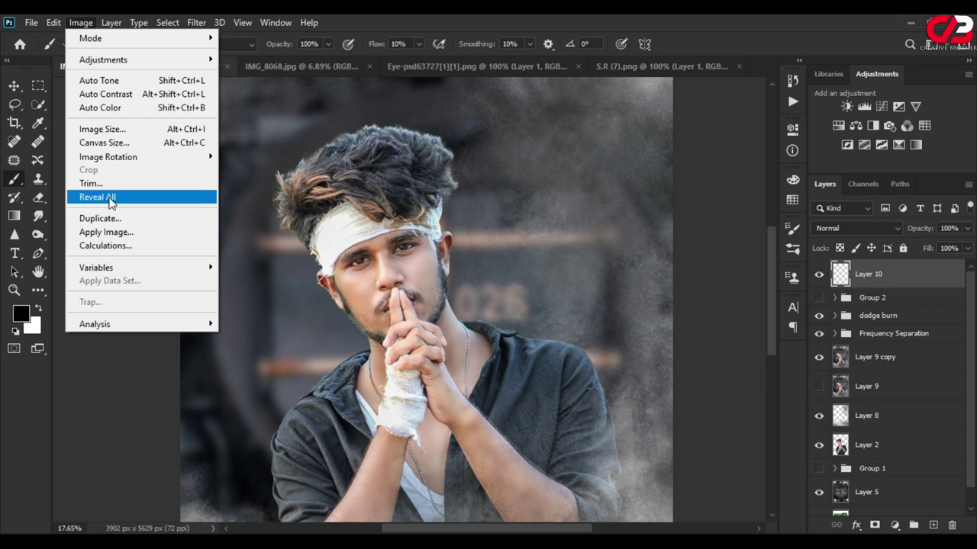
left_click(106, 232)
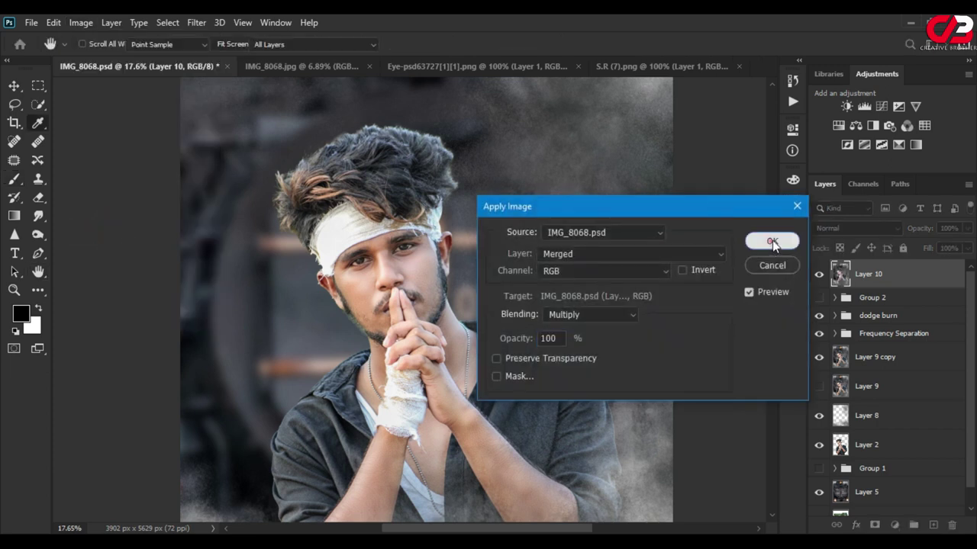
left_click(773, 242)
key("b")
key("ctrl+j")
left_click(818, 304)
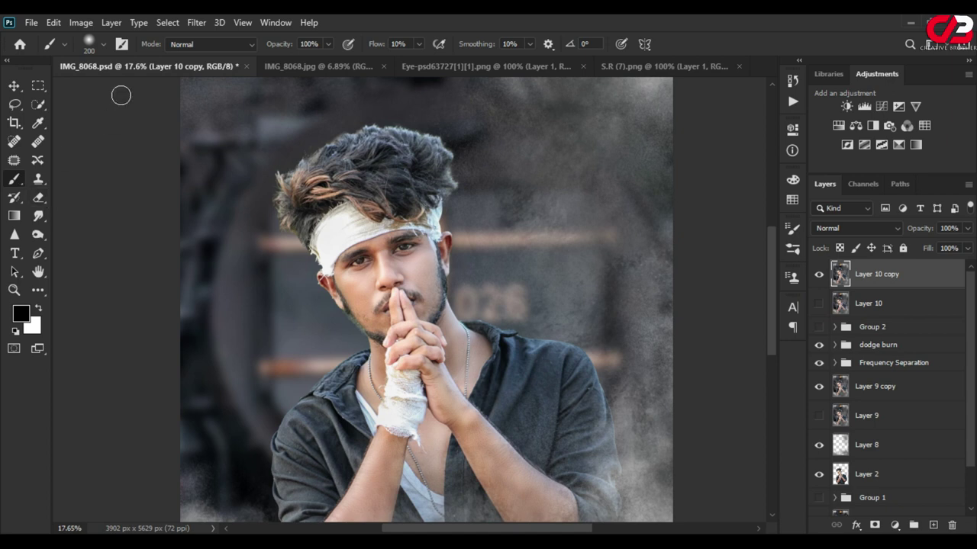
left_click(195, 23)
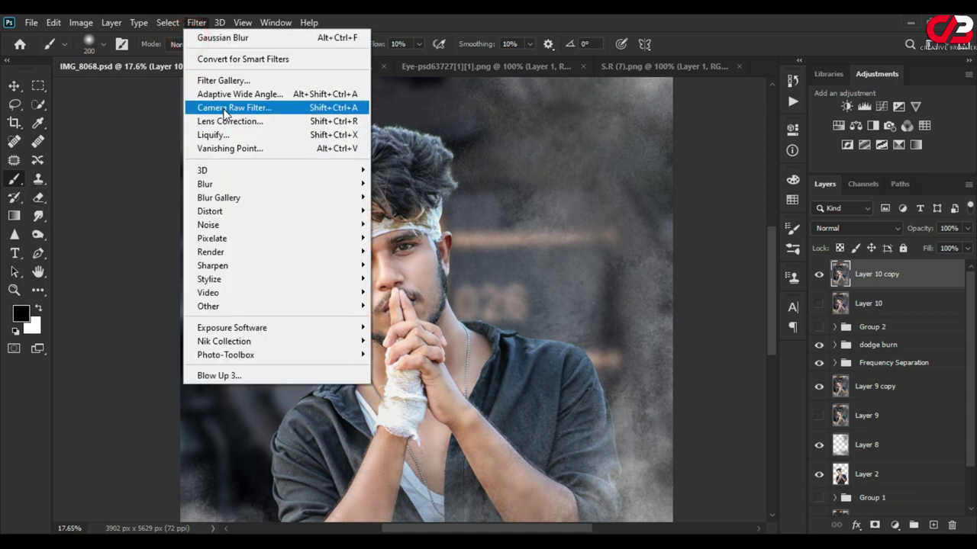
In Camera Raw, raise contrast to +13, lower highlights, and brighten orange and red luminance
left_click(223, 109)
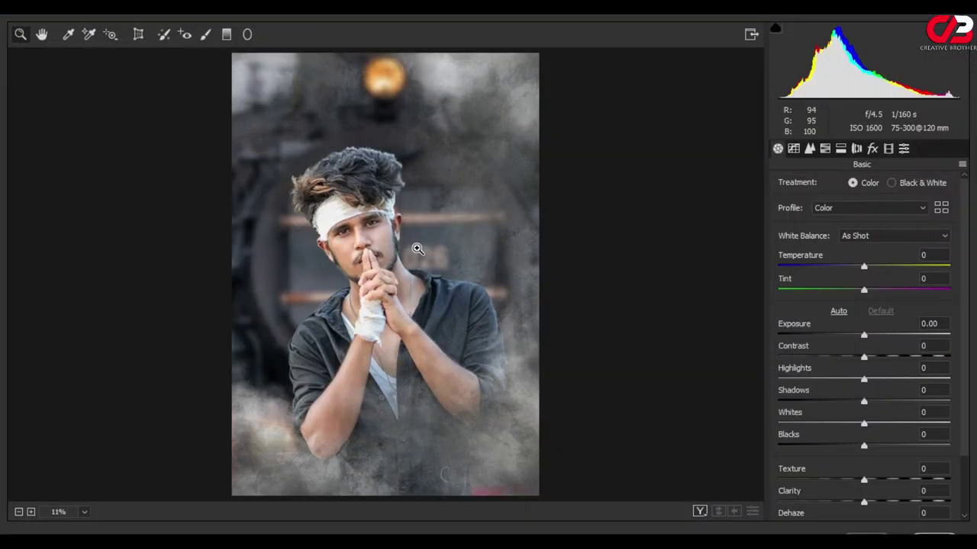
left_click(367, 252)
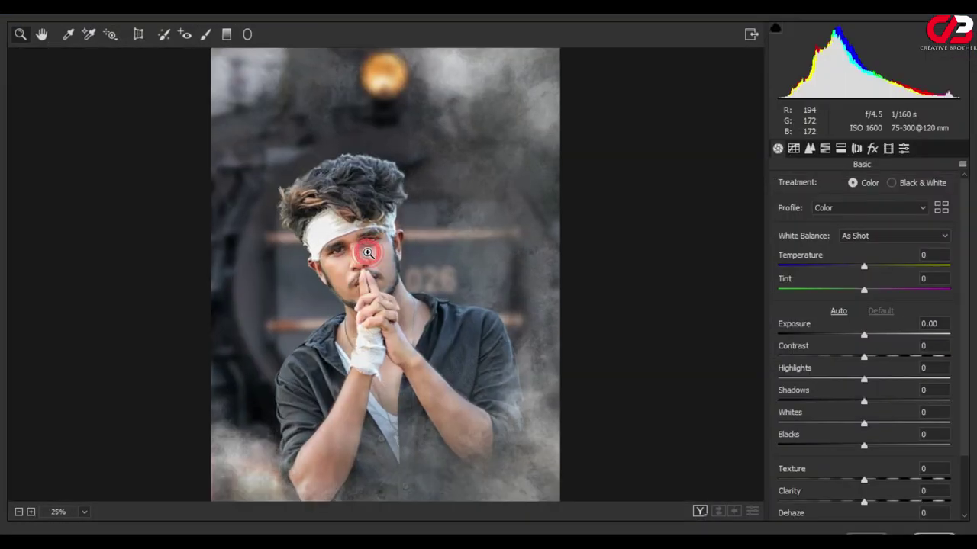
left_click(876, 357)
mouse_move(853, 381)
left_mouse_down()
mouse_move(827, 381)
mouse_move(886, 402)
left_mouse_up()
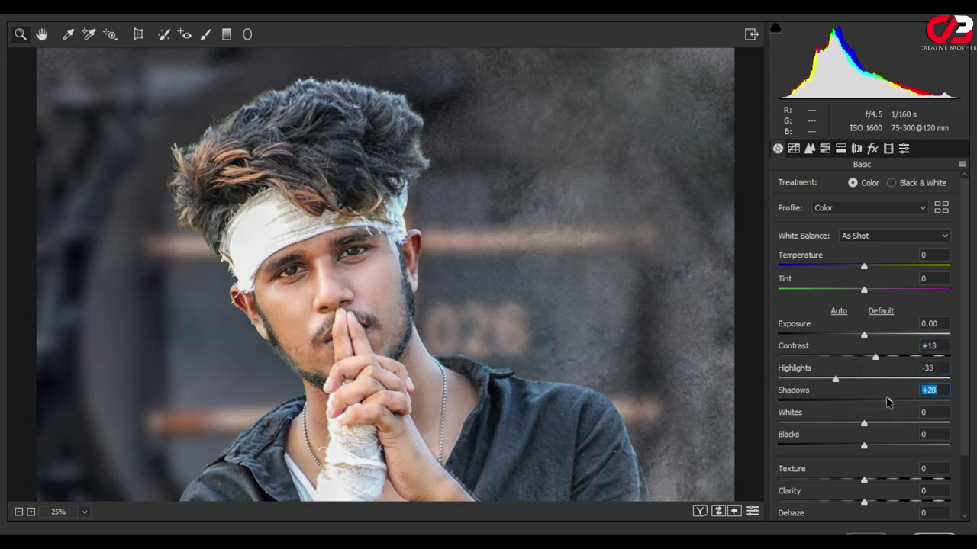
left_click(825, 149)
left_click(896, 186)
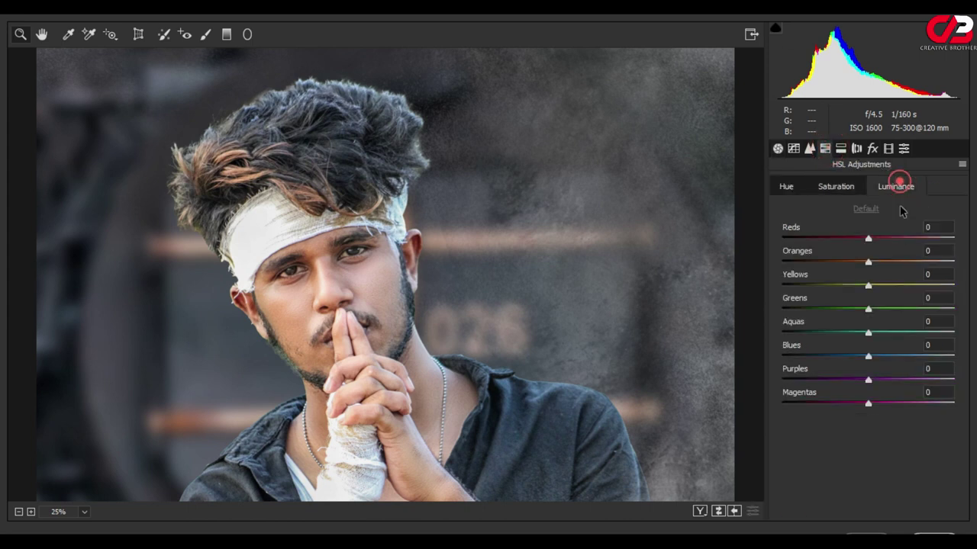
left_click_drag(868, 262, 890, 264)
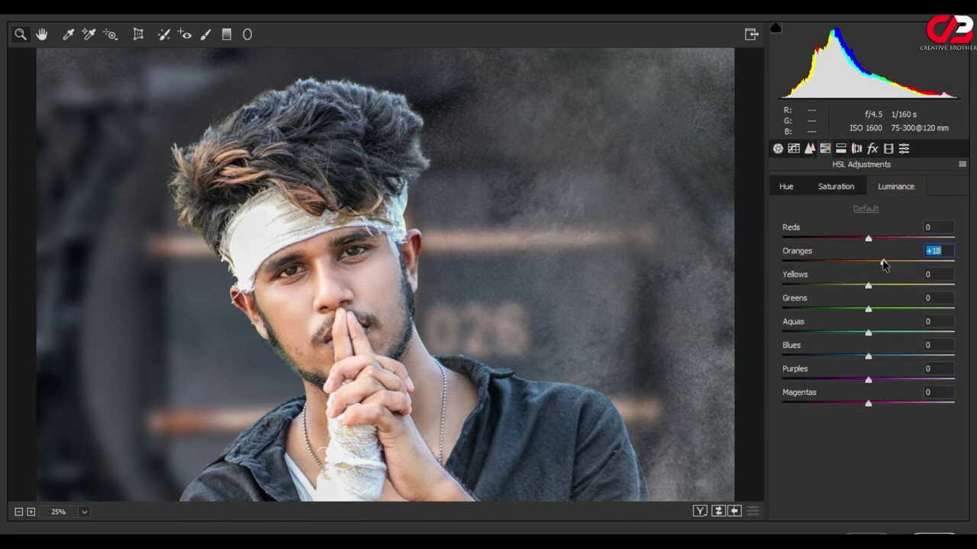
left_click(870, 238)
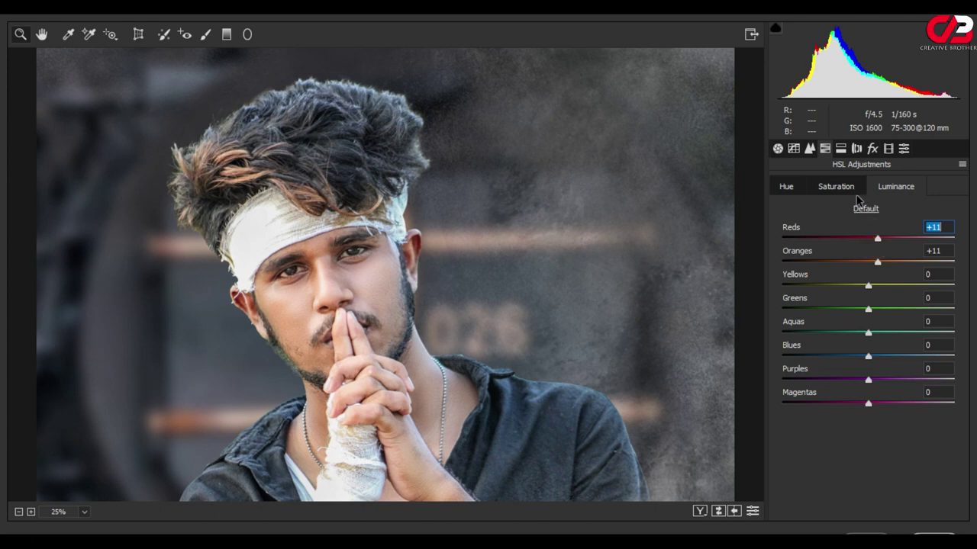
Set HSL saturation to Reds +42, Oranges -19 and Blues -61
left_click(835, 186)
mouse_move(859, 263)
left_mouse_down()
mouse_move(849, 264)
mouse_move(920, 240)
left_mouse_up()
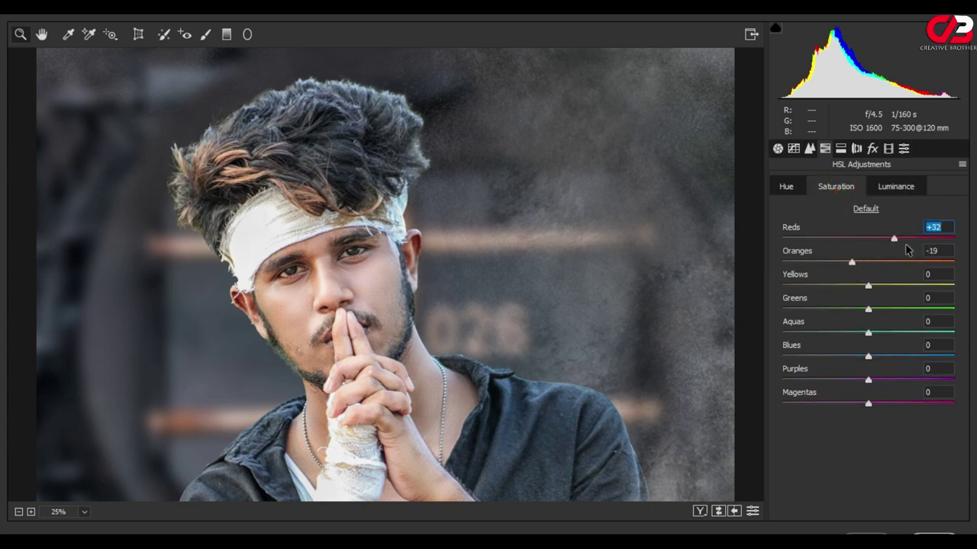
type("+42")
left_click(430, 259, "alt")
left_click(380, 274, "alt")
left_click(372, 292)
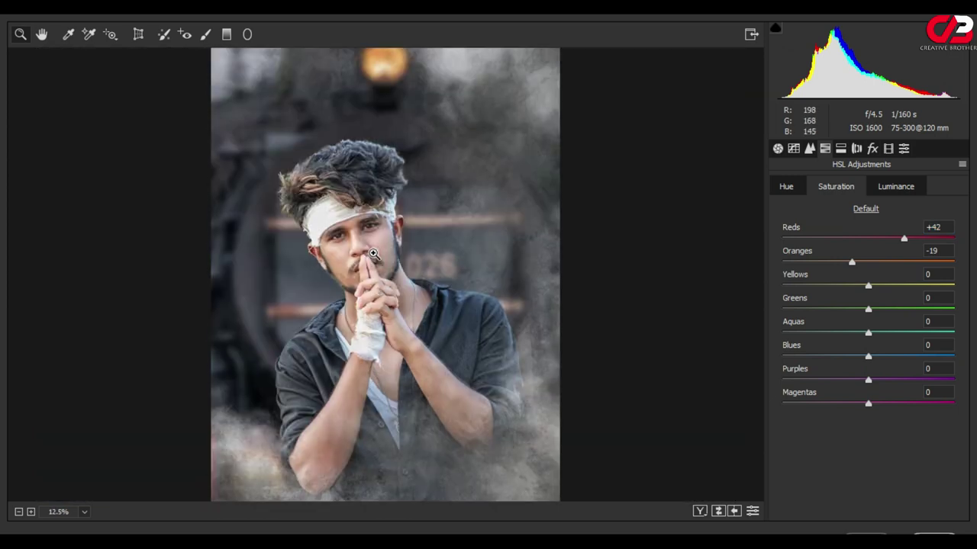
left_click(373, 254)
left_click_drag(870, 356, 953, 357)
left_click(310, 262, "alt")
left_click(947, 346)
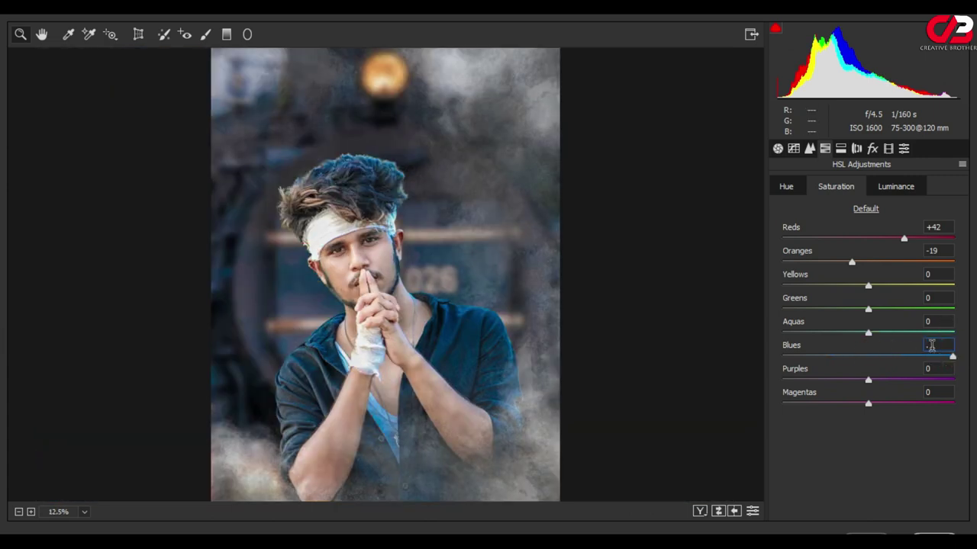
type("0")
left_click_drag(865, 357, 804, 356)
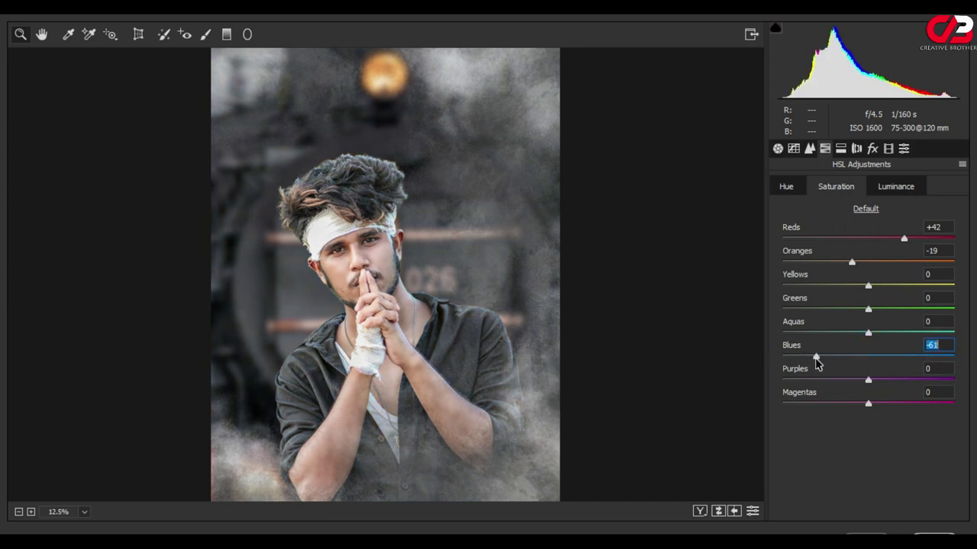
left_click(353, 283, "alt")
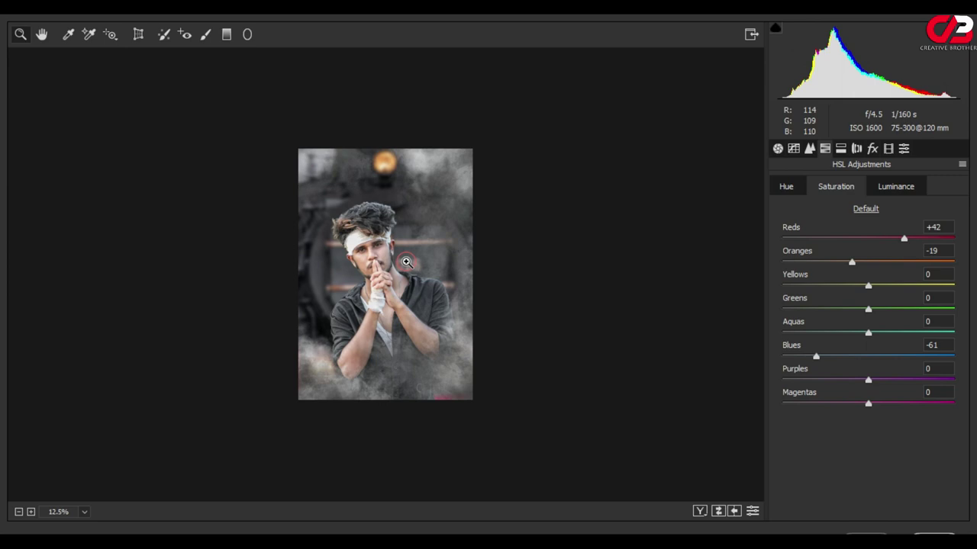
left_click(407, 262)
left_click(419, 253, "alt")
Draw an elliptical radial filter around the figure
left_click(248, 34)
mouse_move(349, 175)
left_mouse_down()
mouse_move(430, 292)
mouse_move(452, 366)
left_mouse_up()
left_click_drag(416, 260, 443, 311)
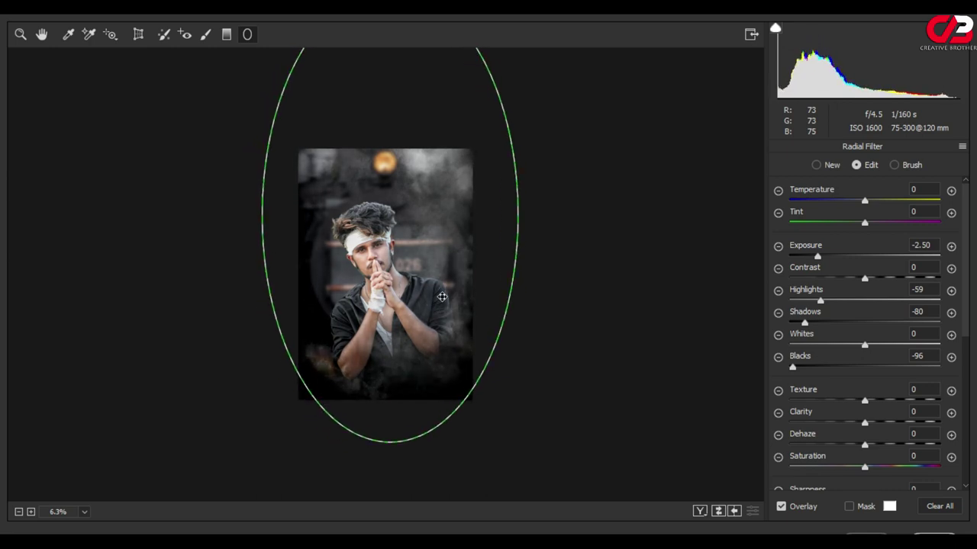
Reposition and straighten the radial filter ellipse over the figure
left_click_drag(444, 311, 440, 308)
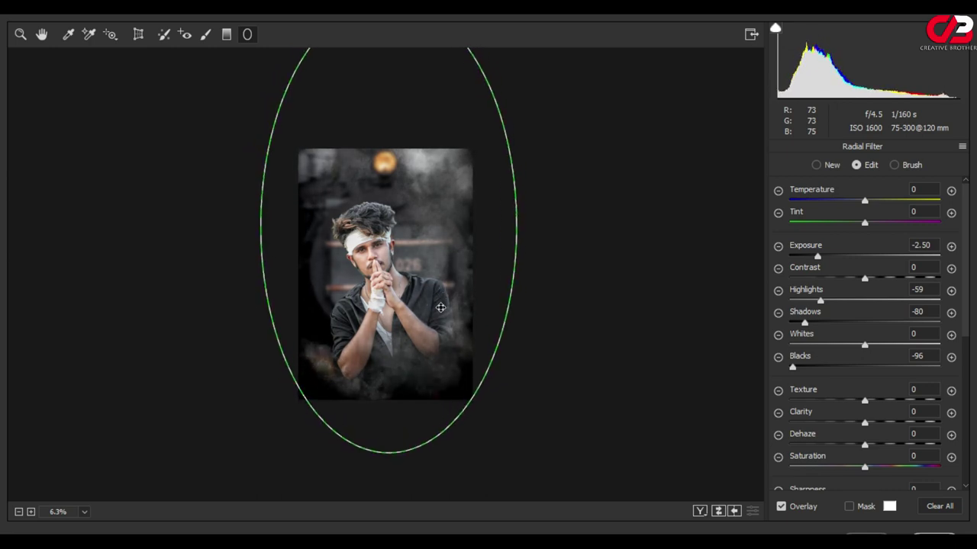
left_click_drag(843, 258, 831, 257)
left_click_drag(522, 166, 524, 163)
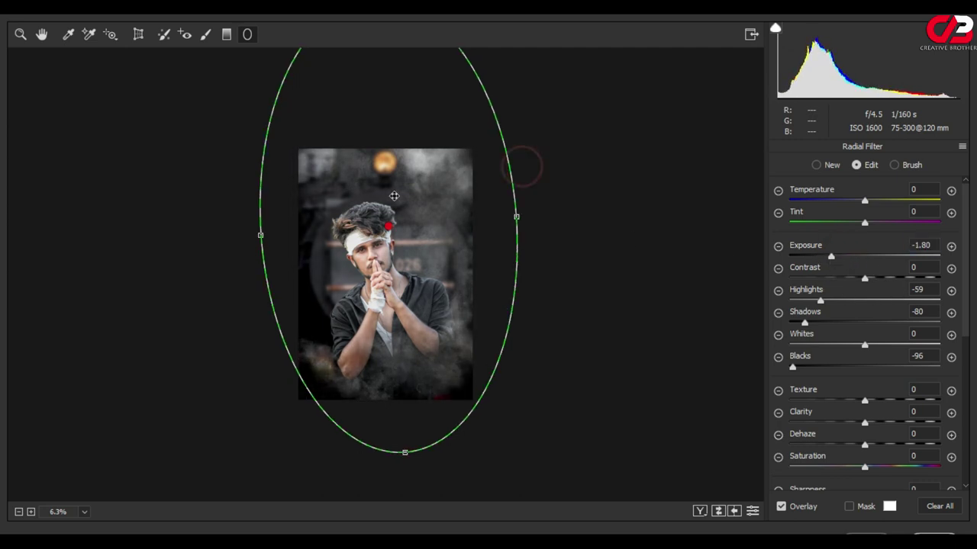
left_click_drag(389, 226, 367, 177)
mouse_move(511, 145)
left_mouse_down()
mouse_move(515, 164)
mouse_move(516, 146)
left_mouse_up()
left_click(413, 193)
left_click_drag(413, 193, 415, 189)
left_click(20, 35)
left_click(403, 287)
left_click(402, 288, "alt")
left_click(247, 34)
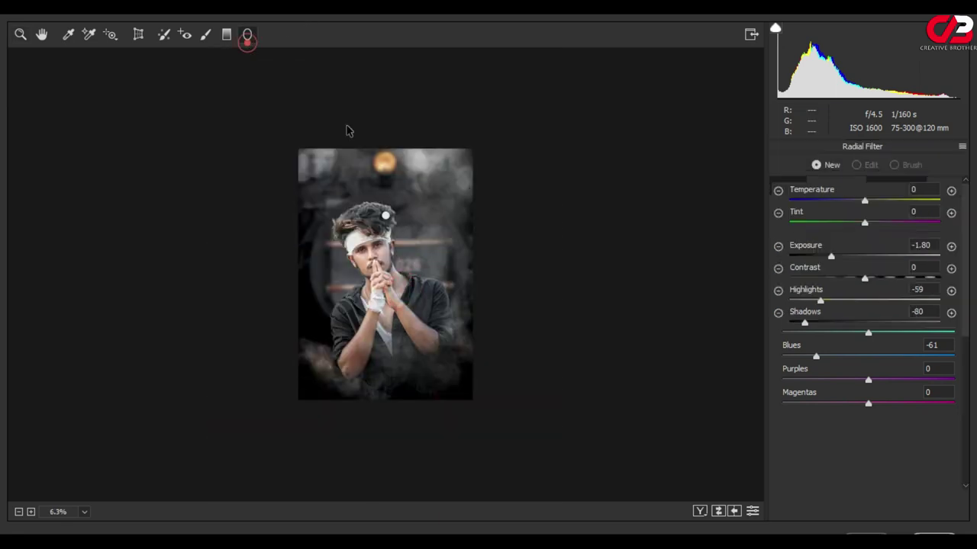
left_click(387, 219)
Set the radial filter to Exposure -1.75, Highlights -31, Shadows -56 and Blacks -57
left_click_drag(831, 258, 835, 260)
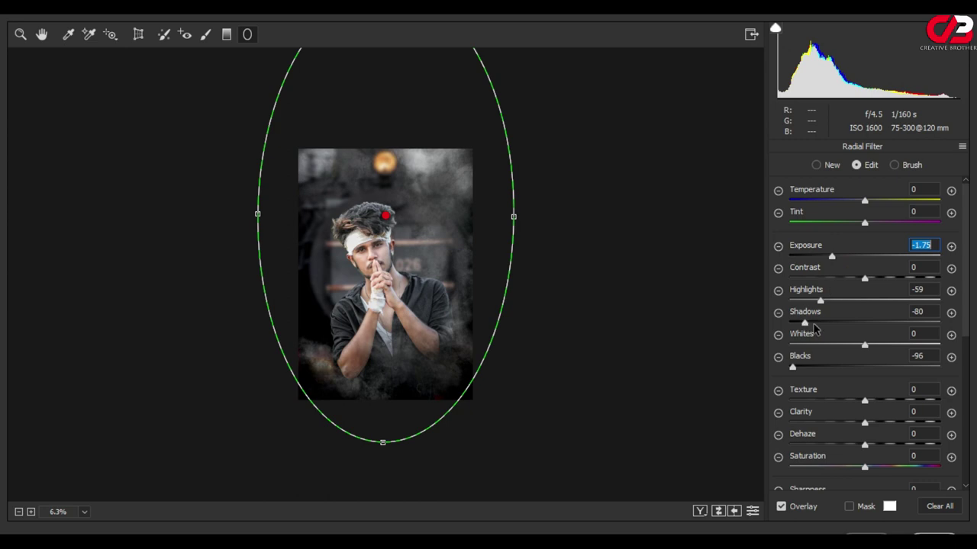
left_click_drag(810, 323, 843, 302)
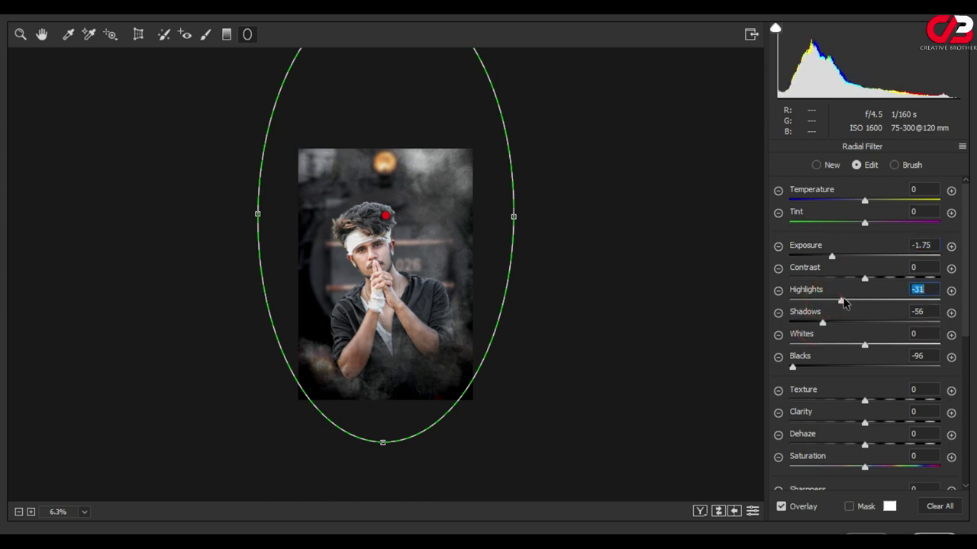
left_click_drag(836, 370, 828, 371)
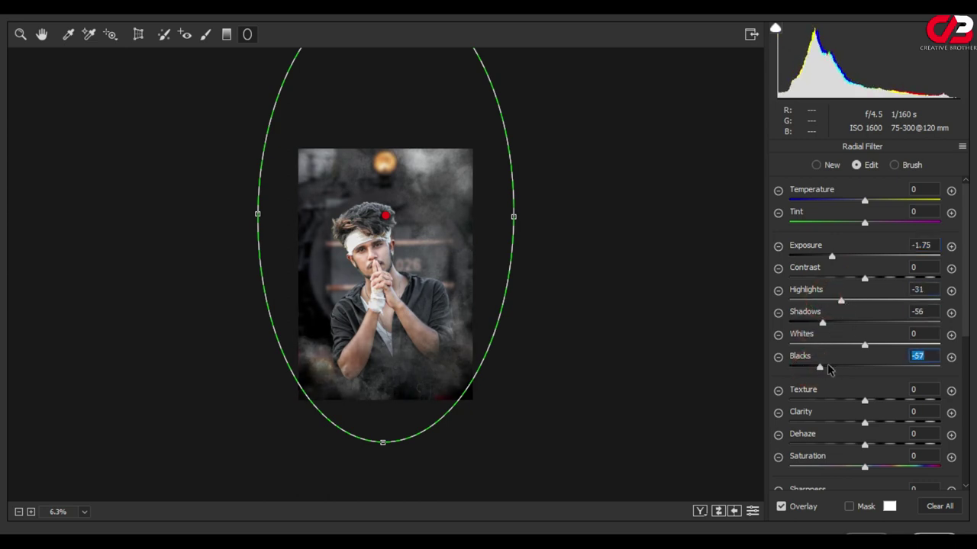
left_click(21, 35)
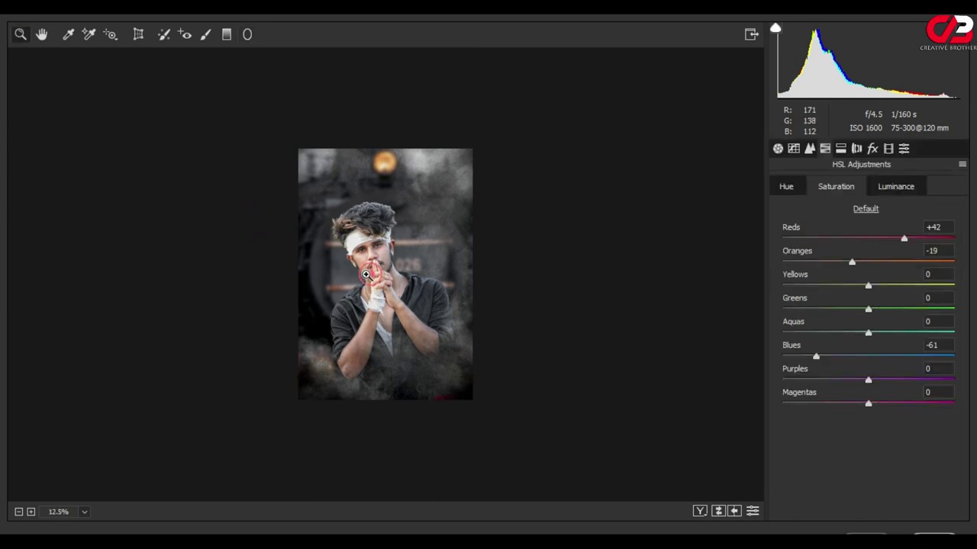
left_click(376, 281)
Apply the Camera Raw filter and drag the whole eye image into the portrait
key("Return")
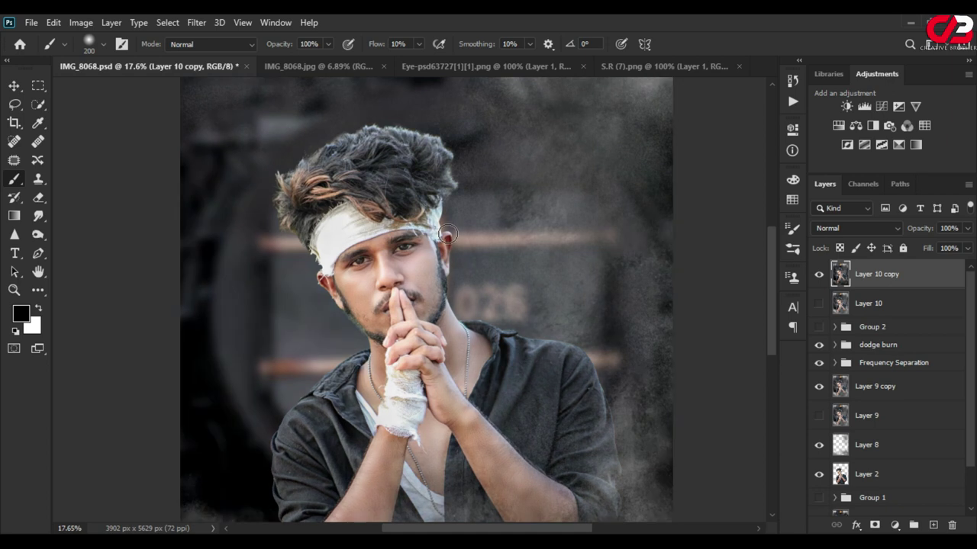
left_click(484, 67)
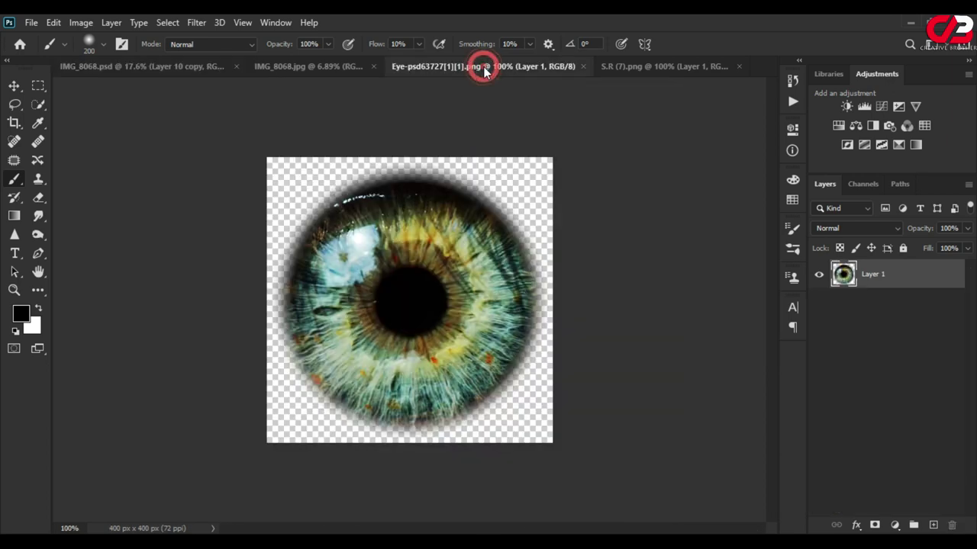
left_click(37, 85)
left_click_drag(261, 152, 635, 437)
left_click(13, 85)
mouse_move(380, 238)
left_mouse_down()
mouse_move(259, 68)
mouse_move(420, 237)
left_mouse_up()
Scale the eye image to about 15% and place the iris over the man's eye
scroll(427, 229, "up", 3)
scroll(416, 206, "up", 2)
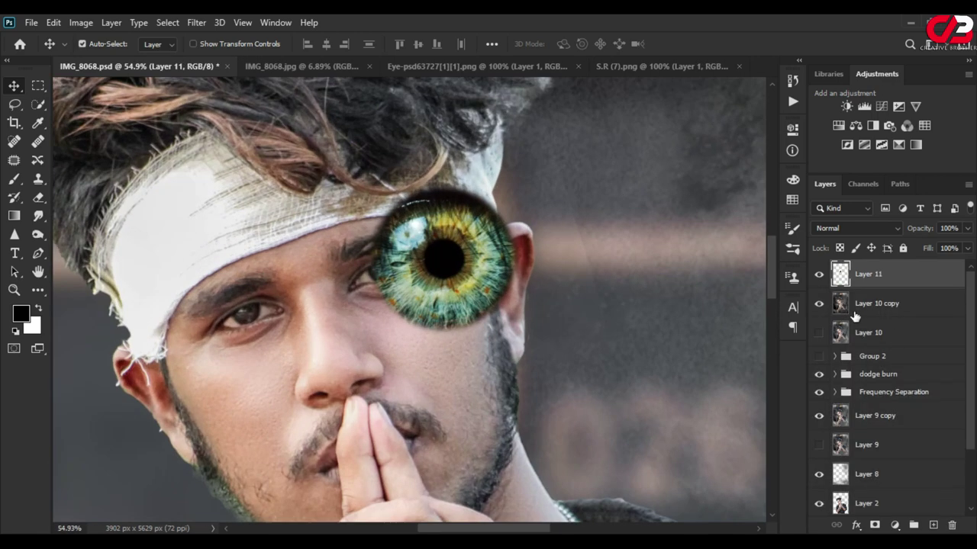
key("ctrl+t")
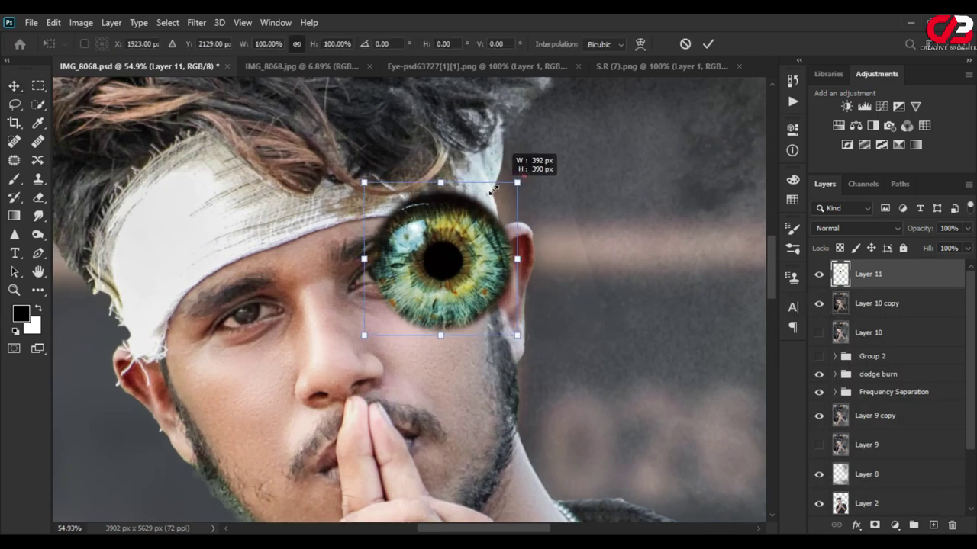
left_click_drag(520, 180, 412, 287)
scroll(386, 279, "up", 3)
scroll(386, 279, "up", 3)
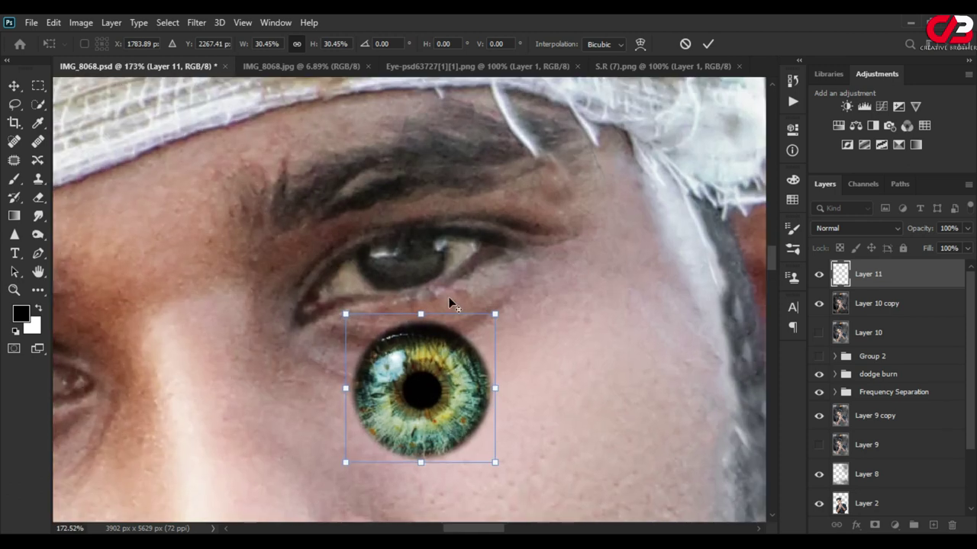
scroll(450, 298, "up", 2)
left_click_drag(527, 322, 393, 453)
left_click_drag(360, 484, 404, 214)
scroll(407, 212, "up", 2)
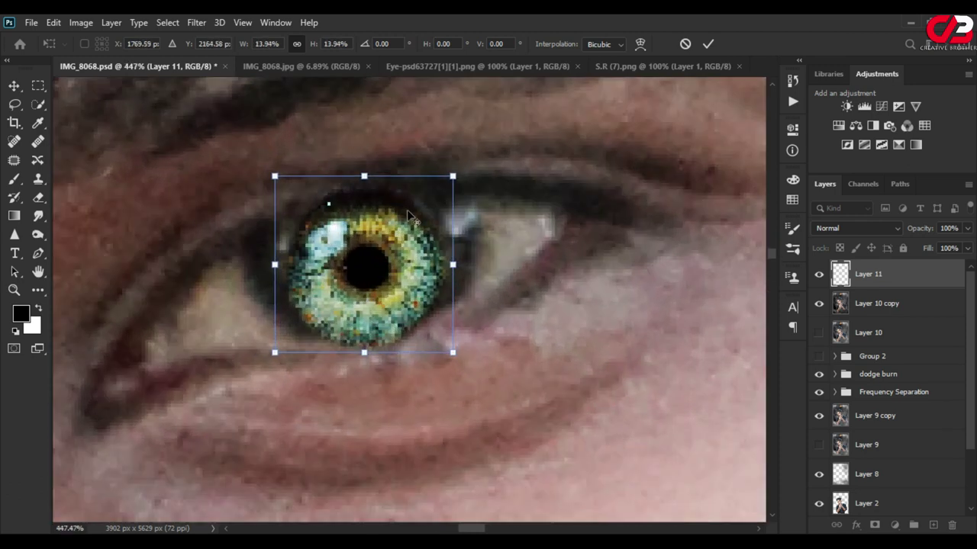
left_click_drag(455, 353, 465, 364)
left_click_drag(410, 264, 408, 242)
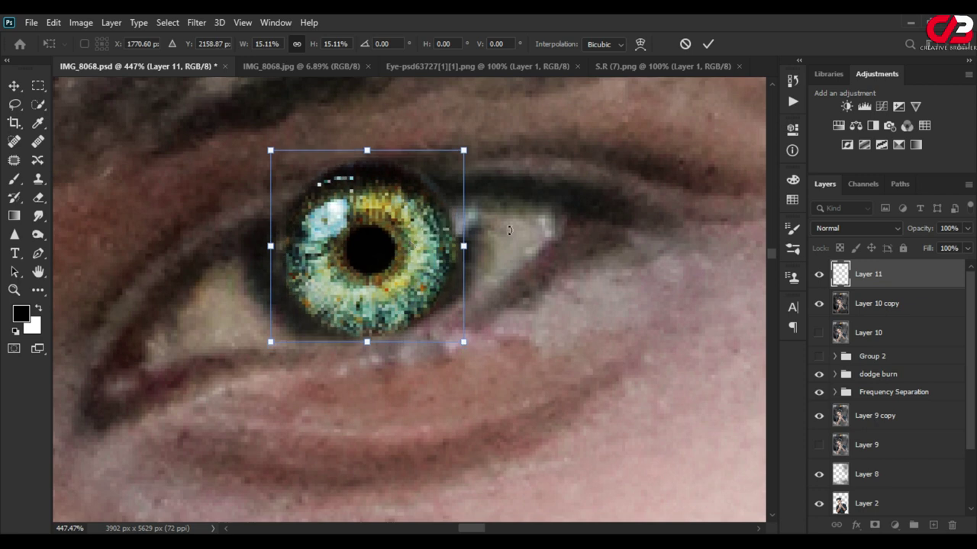
left_click(708, 43)
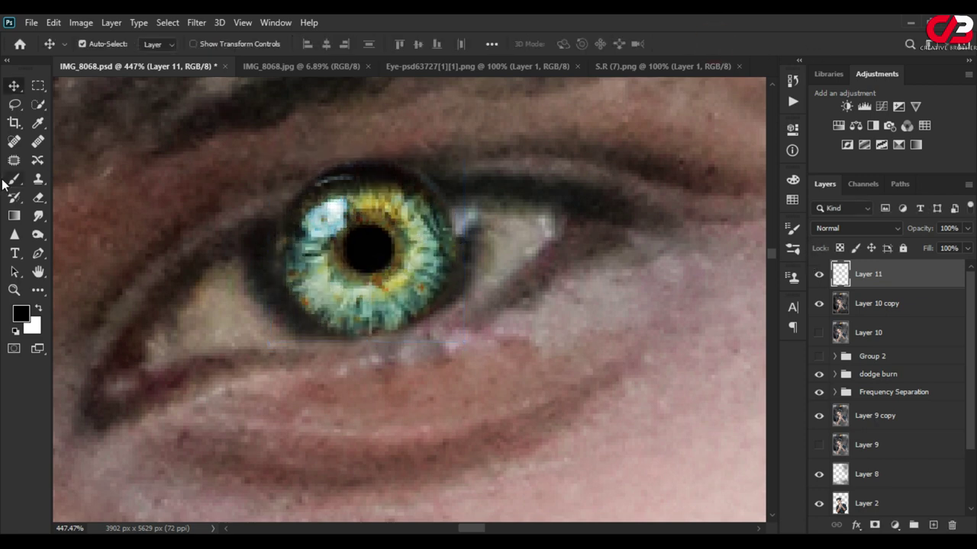
Erase the green iris overlapping the eyelids and zoom out to the whole face
left_click(38, 198)
scroll(294, 244, "up", 2)
scroll(294, 244, "up", 1)
left_click_drag(272, 261, 373, 241)
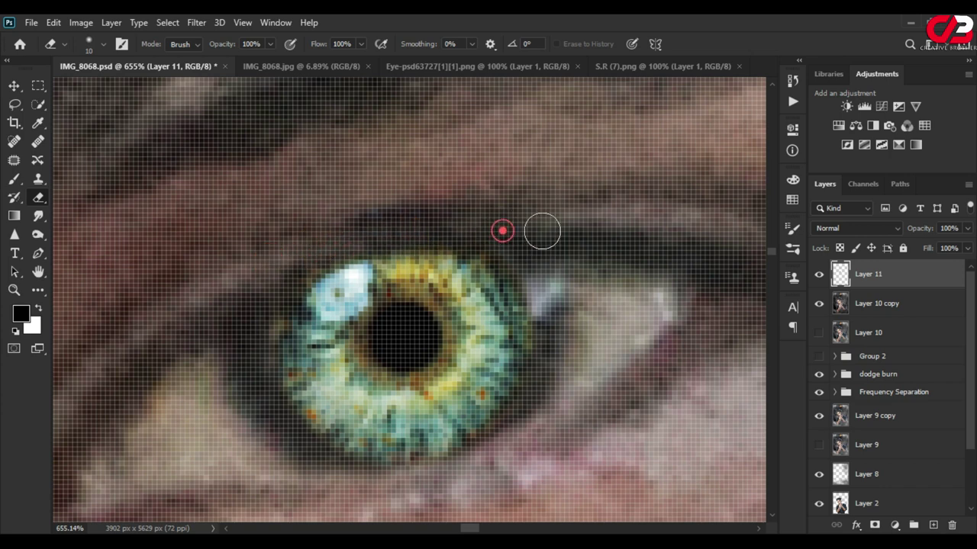
scroll(355, 227, "down", 5)
left_click(323, 245)
scroll(293, 260, "down", 3)
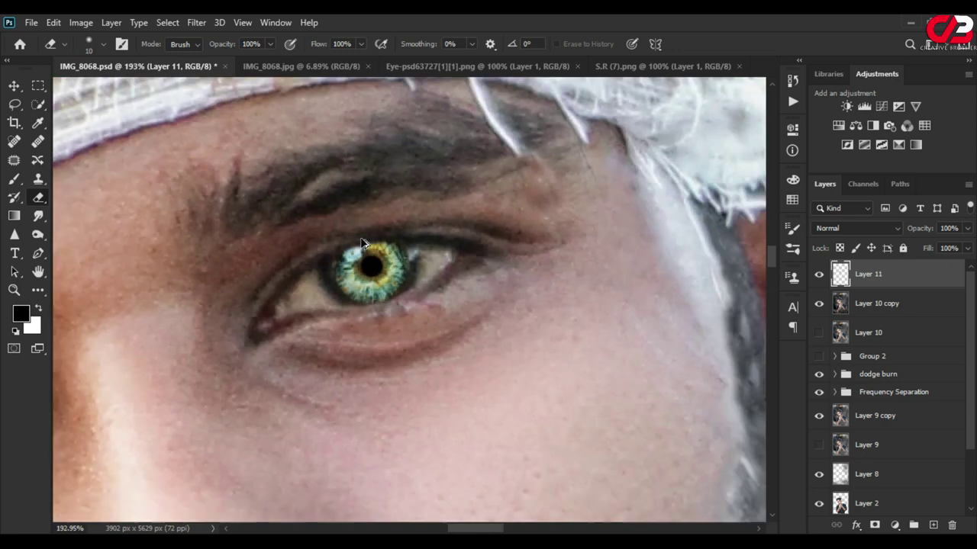
scroll(517, 223, "down", 5)
Copy the green iris onto the other eye and tilt it to fit
left_click(13, 86)
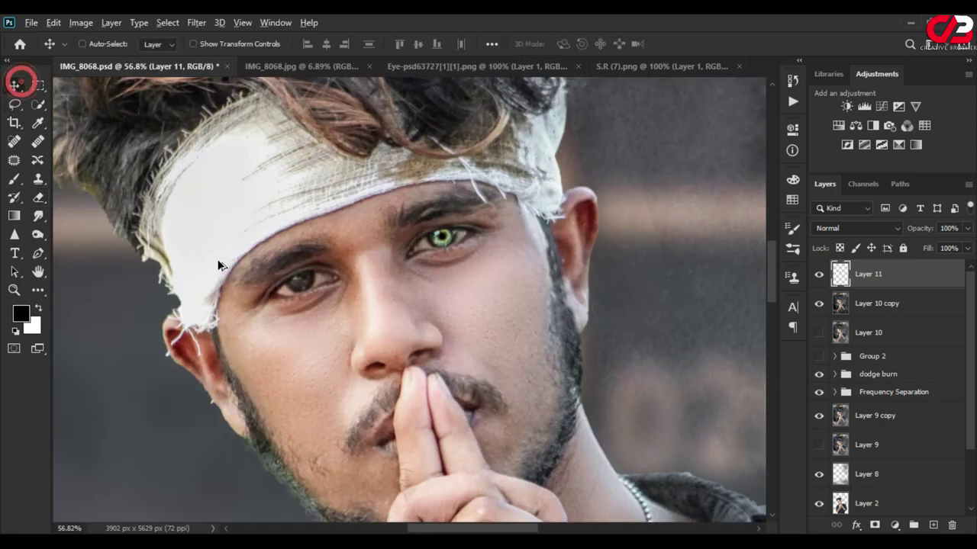
scroll(513, 263, "up", 4)
left_click_drag(578, 206, 256, 301)
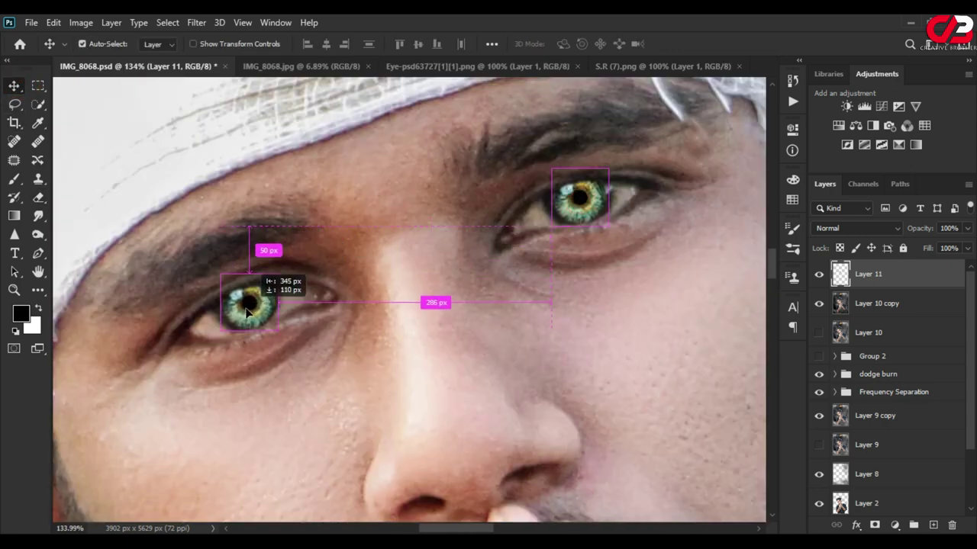
scroll(257, 300, "up", 2)
key("ctrl+t")
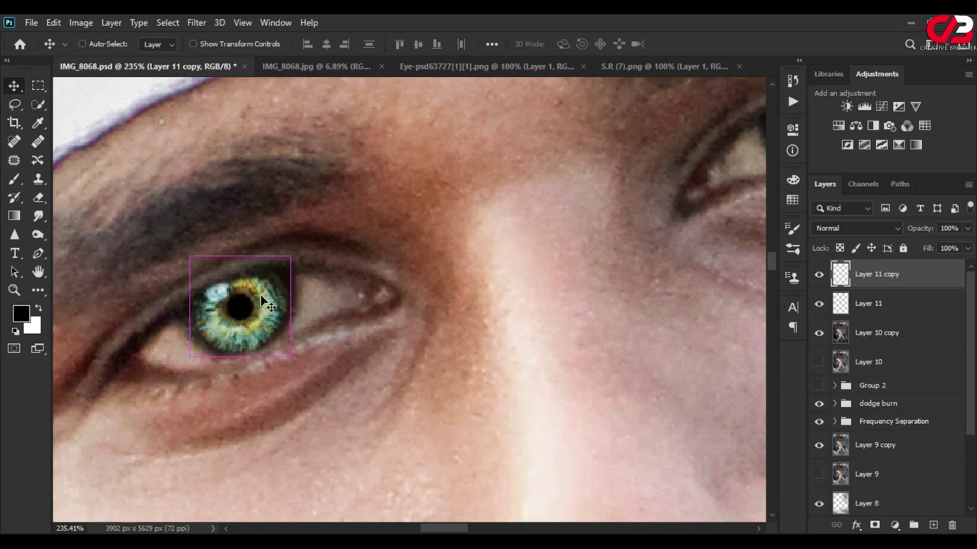
left_click_drag(332, 283, 319, 269)
left_click_drag(244, 304, 255, 294)
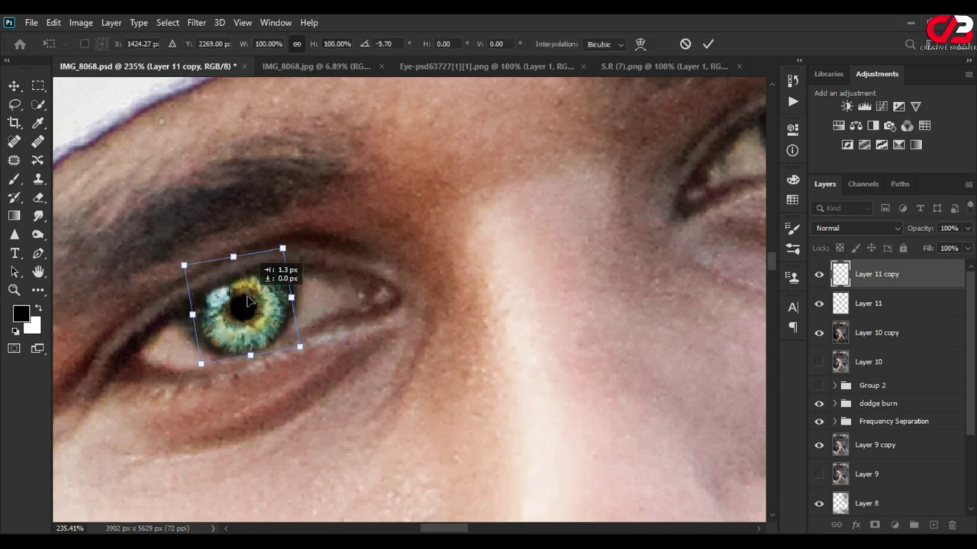
left_click(709, 44)
Set both iris layers to Normal blending at 72% opacity
scroll(220, 326, "down", 5)
left_click(889, 309, "ctrl")
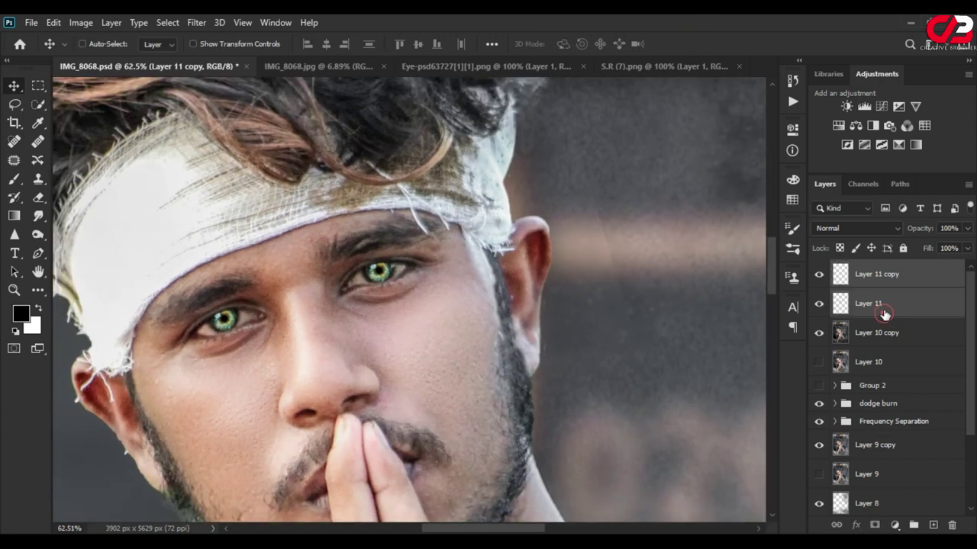
left_click(885, 229)
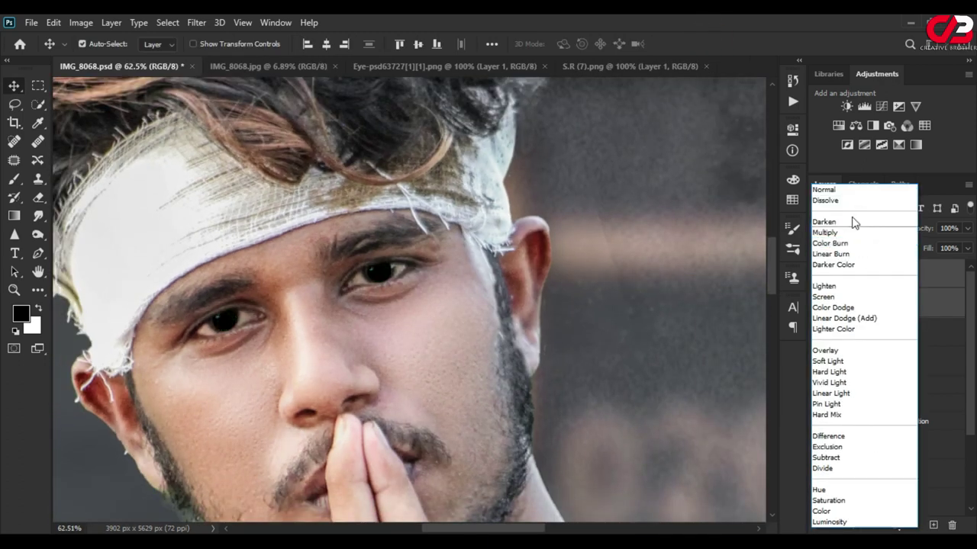
left_click(849, 192)
left_click_drag(925, 229, 886, 232)
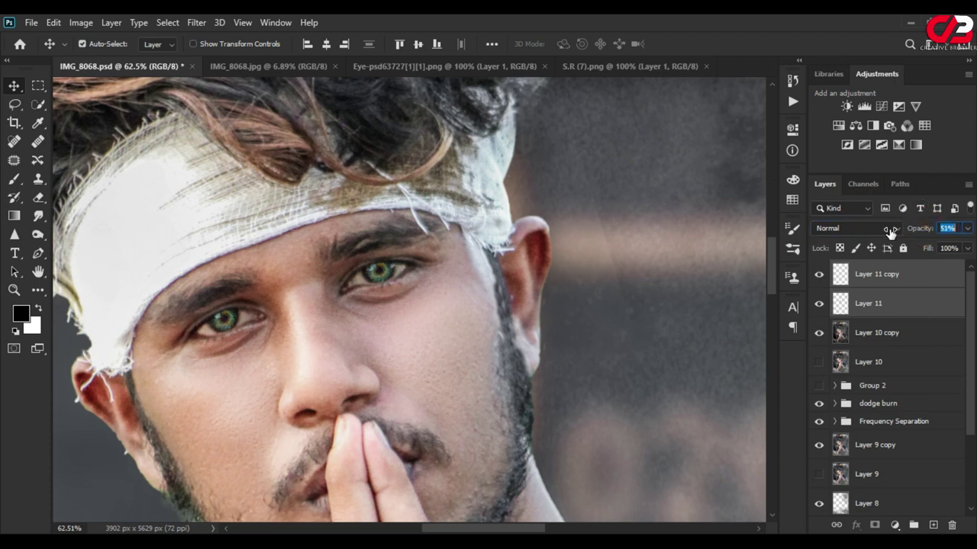
left_click(328, 176, "ctrl")
scroll(329, 174, "down", 5)
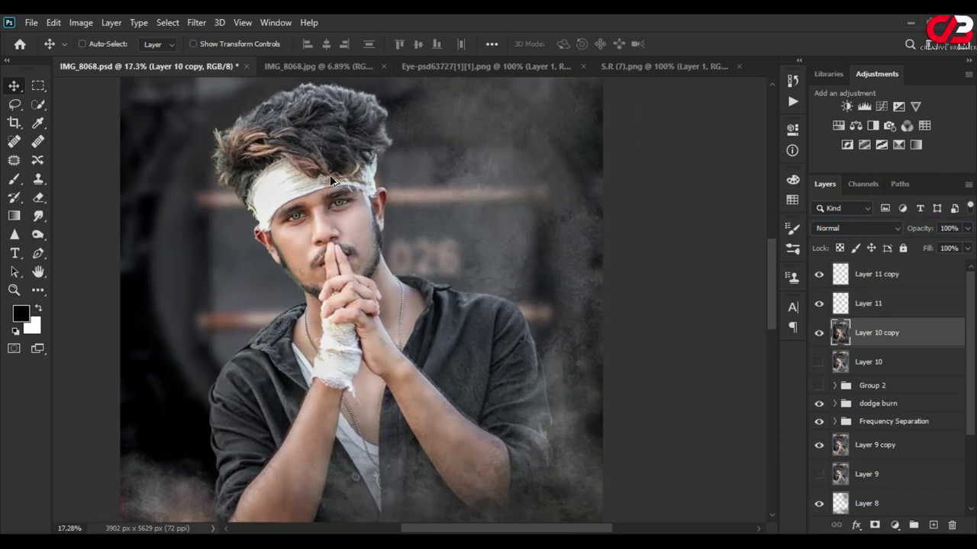
scroll(335, 180, "up", 1)
scroll(416, 200, "up", 1)
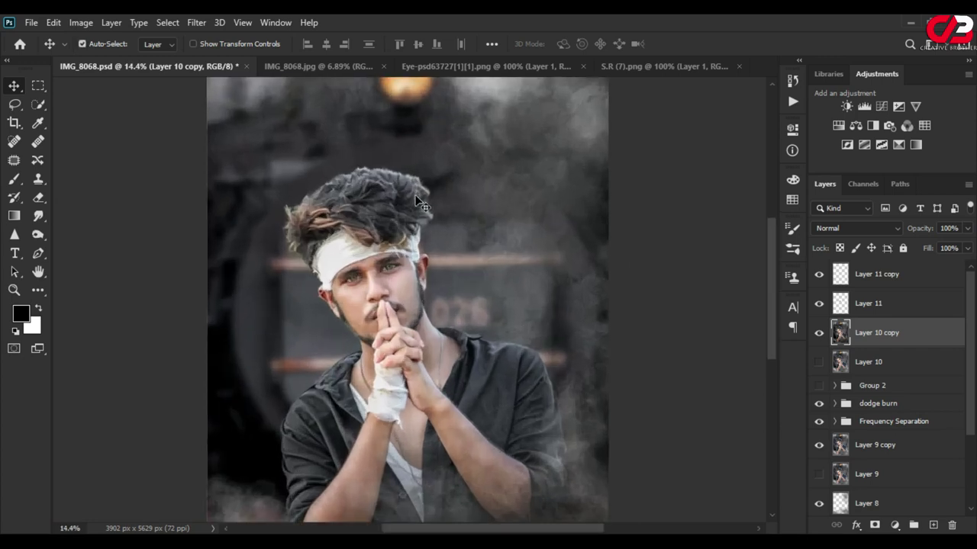
left_click(875, 305)
left_click(885, 280, "shift")
left_click_drag(924, 232, 929, 234)
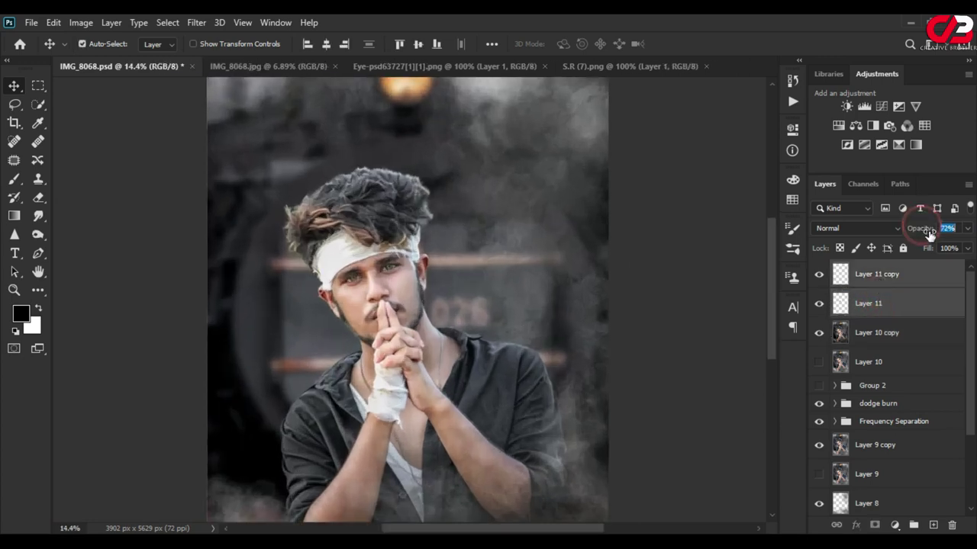
Select the portrait layer together with Layer 11 and Layer 11 copy
left_click(497, 273, "ctrl")
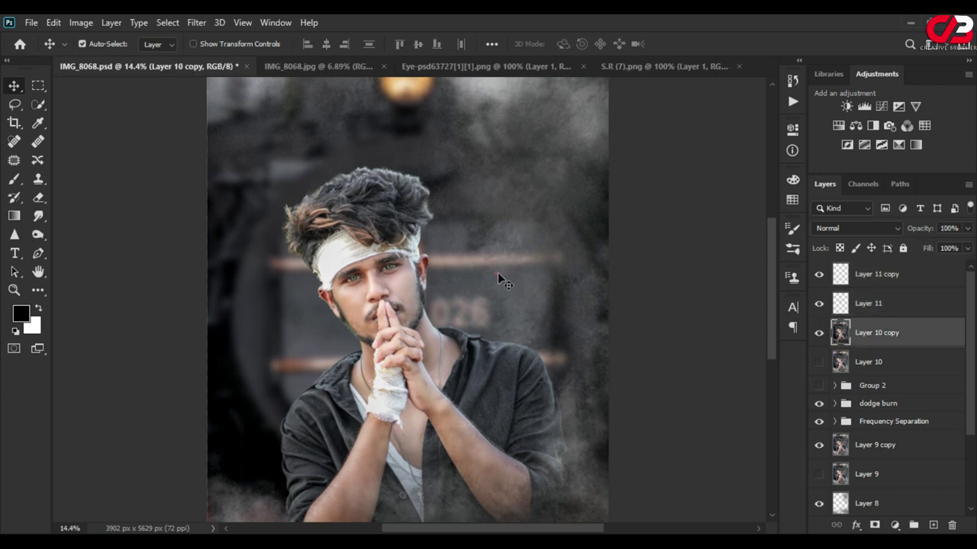
scroll(518, 266, "up", 1)
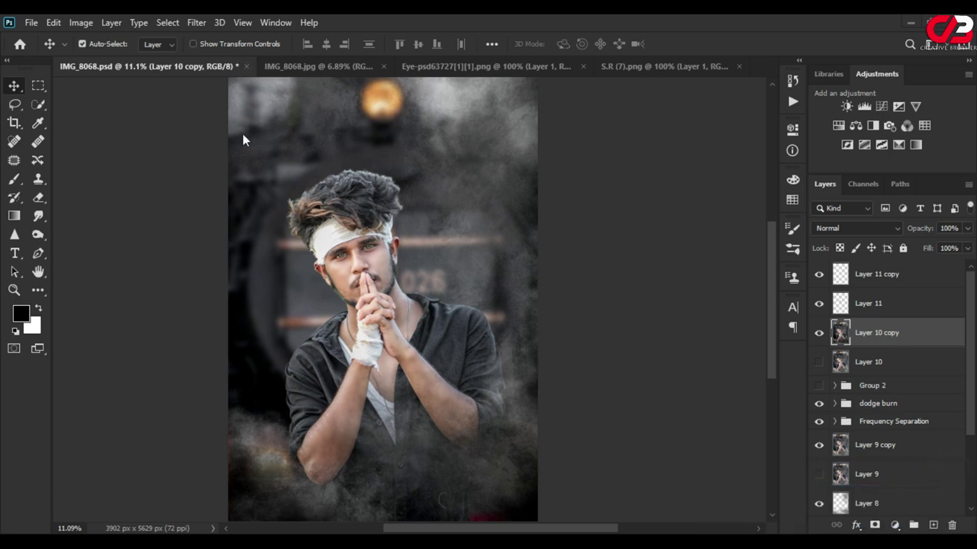
scroll(359, 238, "up", 2)
scroll(350, 231, "up", 3)
scroll(351, 231, "up", 1)
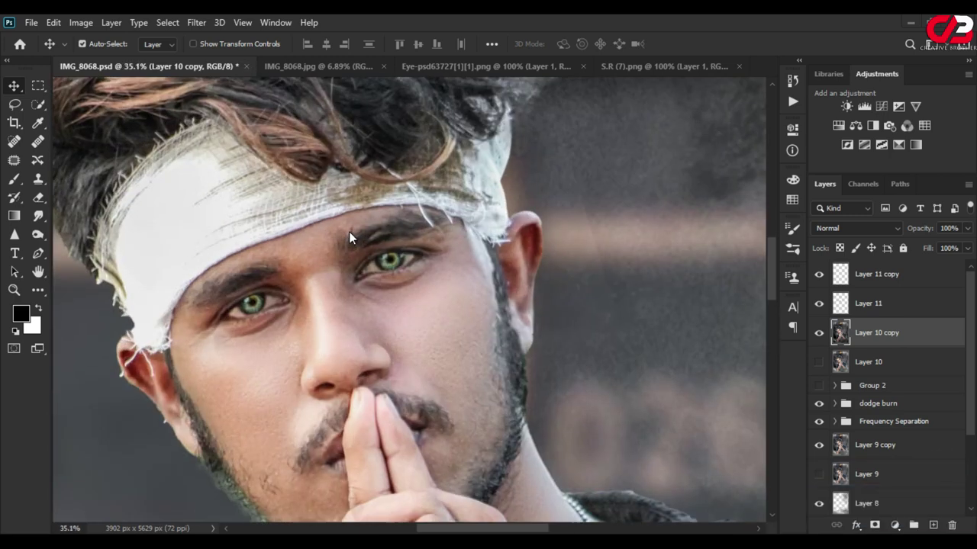
scroll(349, 231, "down", 2)
left_click(873, 304, "shift")
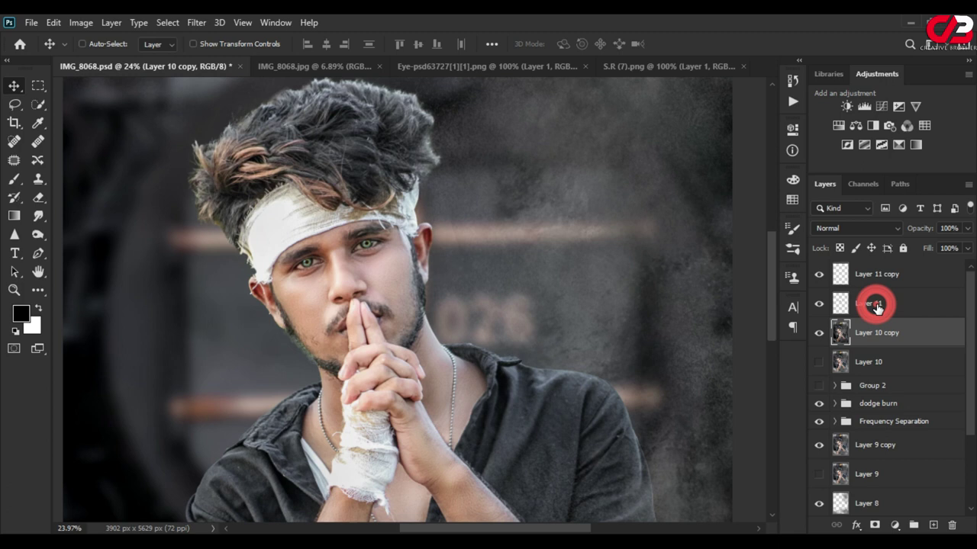
left_click(876, 274, "shift")
Merge the iris layers into Layer 10 copy and duplicate the merged portrait
right_click(885, 338)
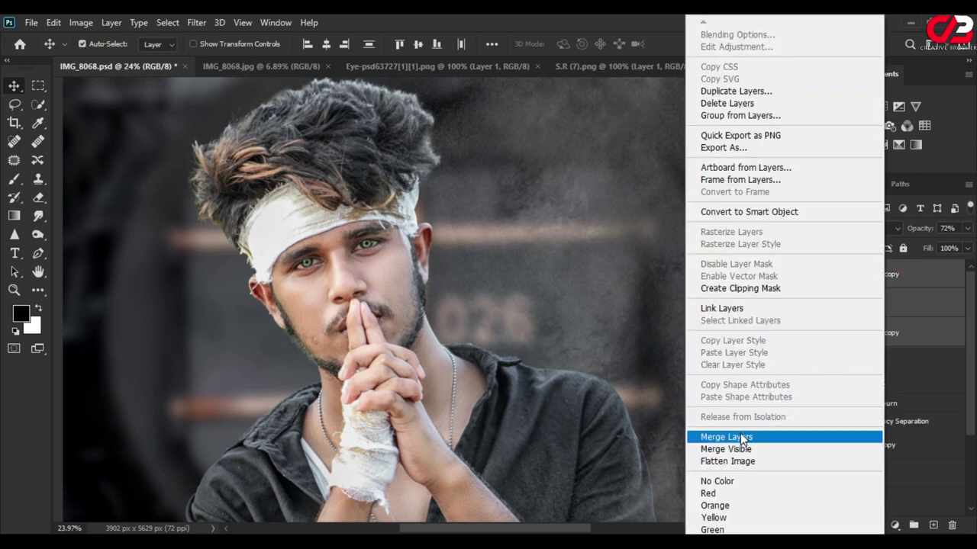
left_click(741, 437)
key("ctrl+j")
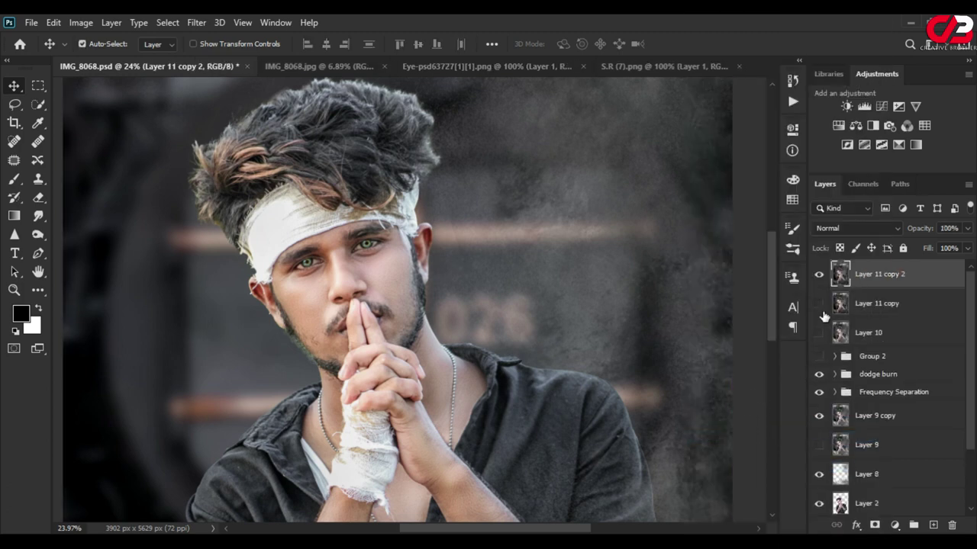
Blend the cheek, temple and skin beside the nose with the Mixer Brush
right_click(10, 184)
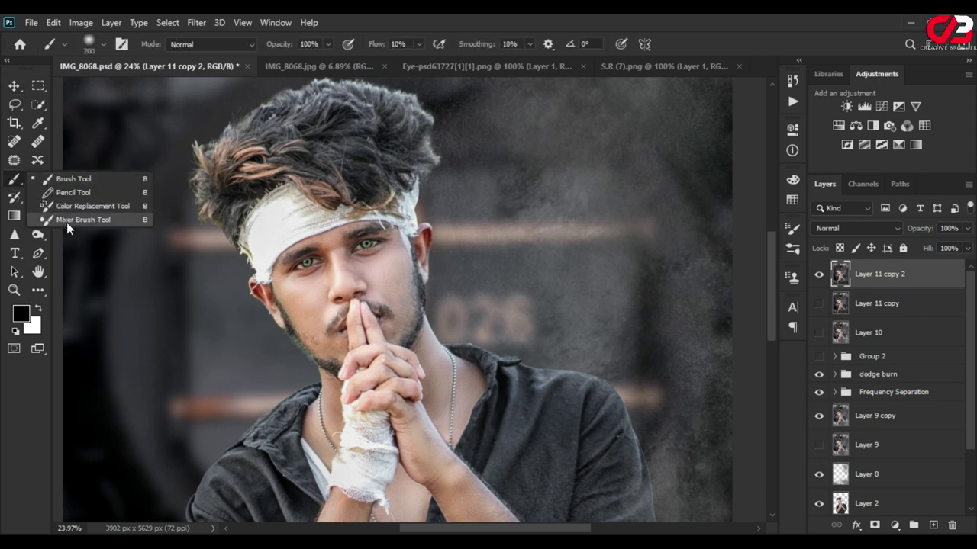
left_click(67, 225)
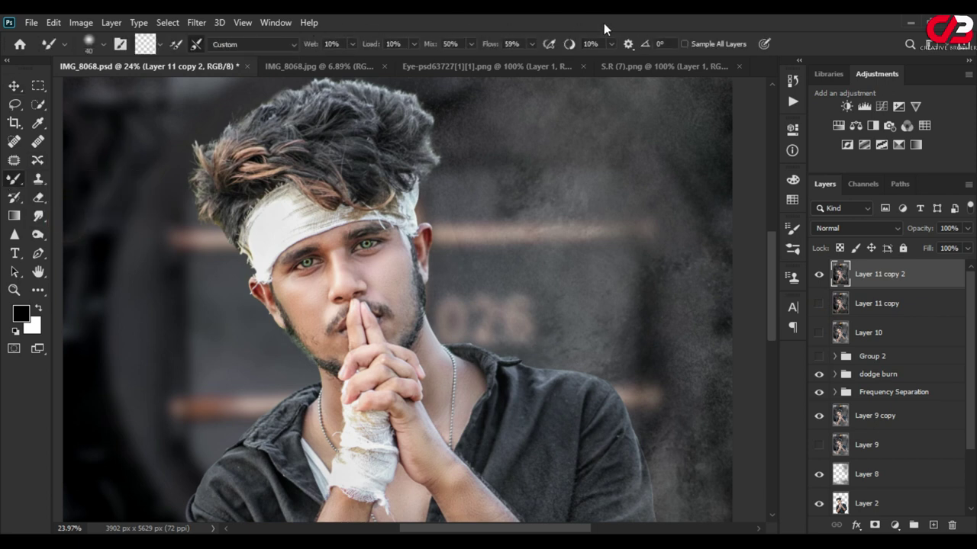
scroll(399, 301, "up", 3)
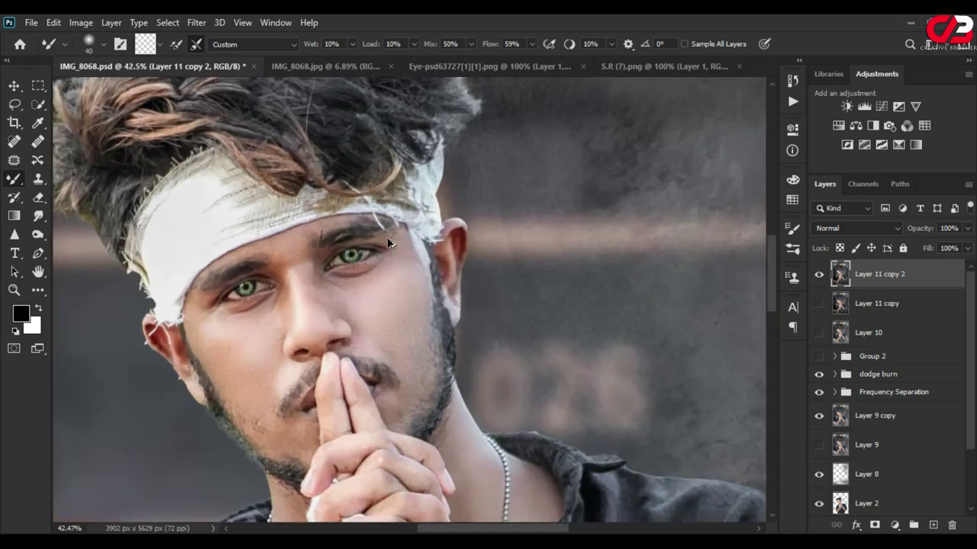
scroll(398, 277, "up", 3)
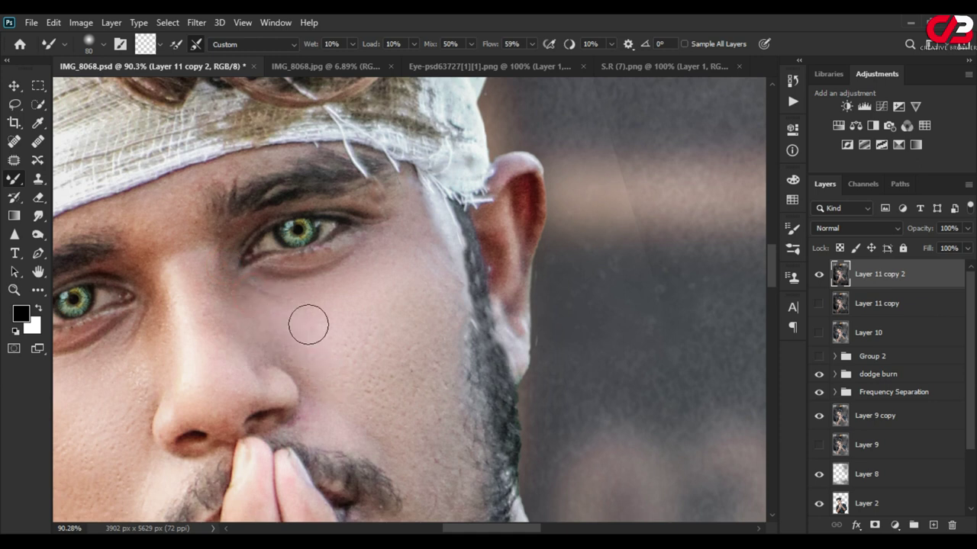
key("bracketright")
key("bracketright")
mouse_move(426, 266)
left_mouse_down()
mouse_move(411, 422)
mouse_move(357, 319)
mouse_move(377, 385)
left_mouse_up()
key("bracketleft")
key("bracketleft")
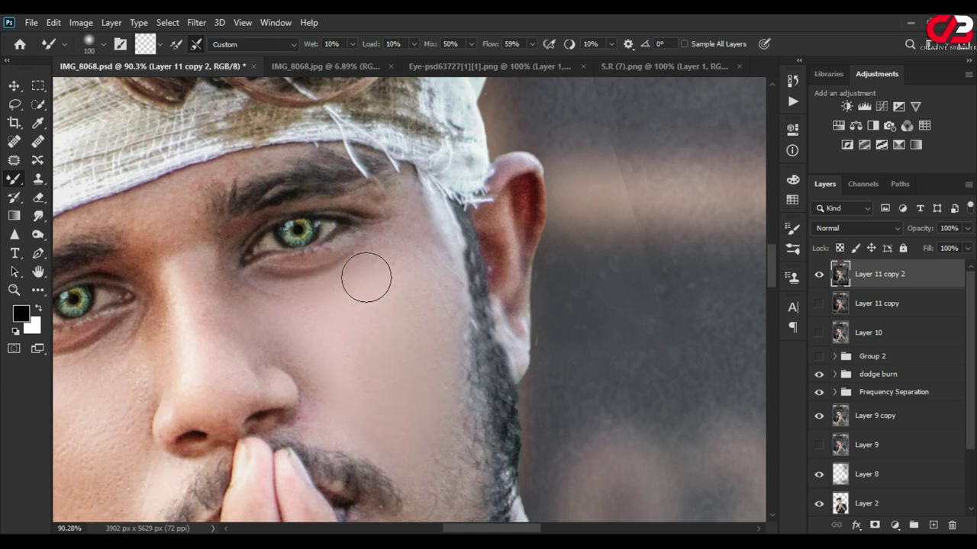
left_click_drag(425, 216, 348, 278)
mouse_move(359, 359)
left_mouse_down()
mouse_move(366, 283)
mouse_move(310, 356)
left_mouse_up()
key("bracketleft")
key("bracketleft")
key("bracketleft")
mouse_move(309, 417)
left_mouse_down()
mouse_move(306, 384)
mouse_move(315, 410)
left_mouse_up()
left_click_drag(405, 456, 414, 434)
Smooth the skin along the nose, jaw and under the eye at brush size 80
key("bracketright")
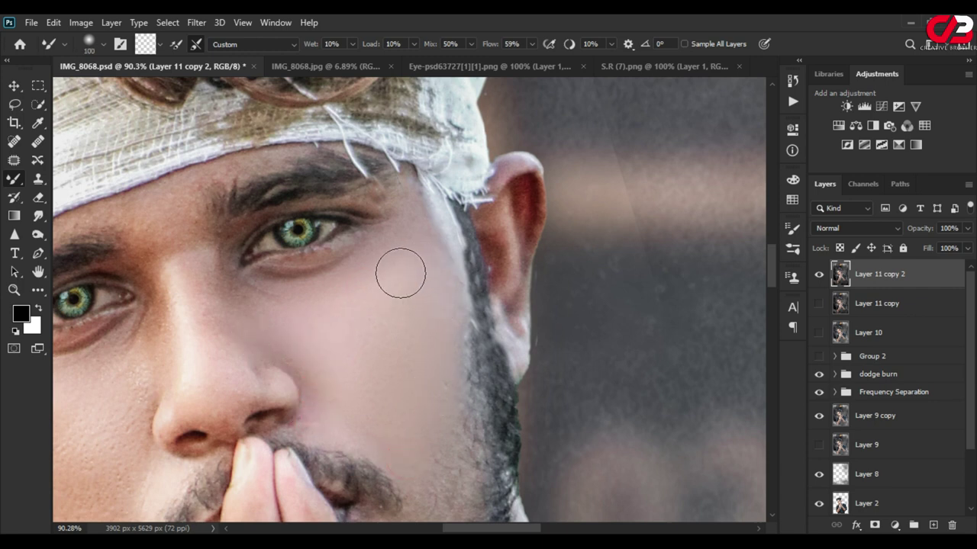
scroll(399, 277, "down", 3)
scroll(290, 305, "up", 2)
scroll(318, 349, "up", 2)
left_click_drag(319, 351, 340, 213)
left_click_drag(340, 252, 292, 466)
mouse_move(143, 309)
left_mouse_down()
mouse_move(229, 444)
mouse_move(318, 277)
mouse_move(266, 415)
left_mouse_up()
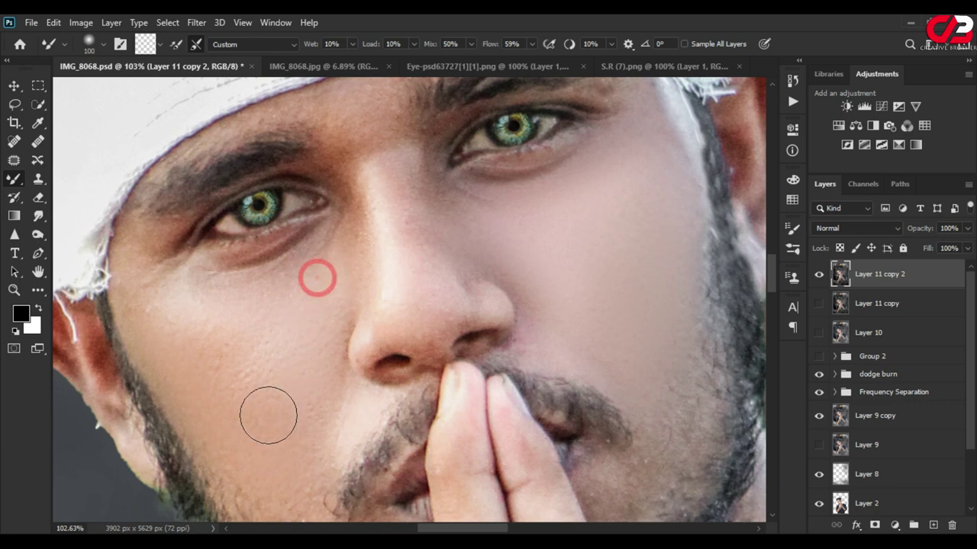
left_click_drag(251, 331, 257, 412)
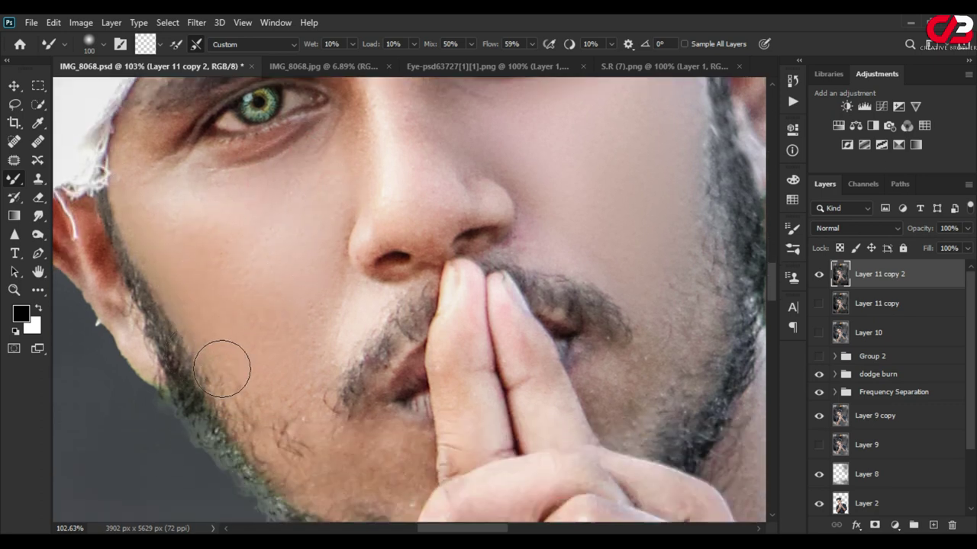
scroll(227, 366, "down", 3)
mouse_move(262, 283)
left_mouse_down()
mouse_move(331, 270)
mouse_move(257, 292)
left_mouse_up()
Blend the remaining cheek skin with a slightly smaller mixer brush
scroll(279, 235, "down", 5)
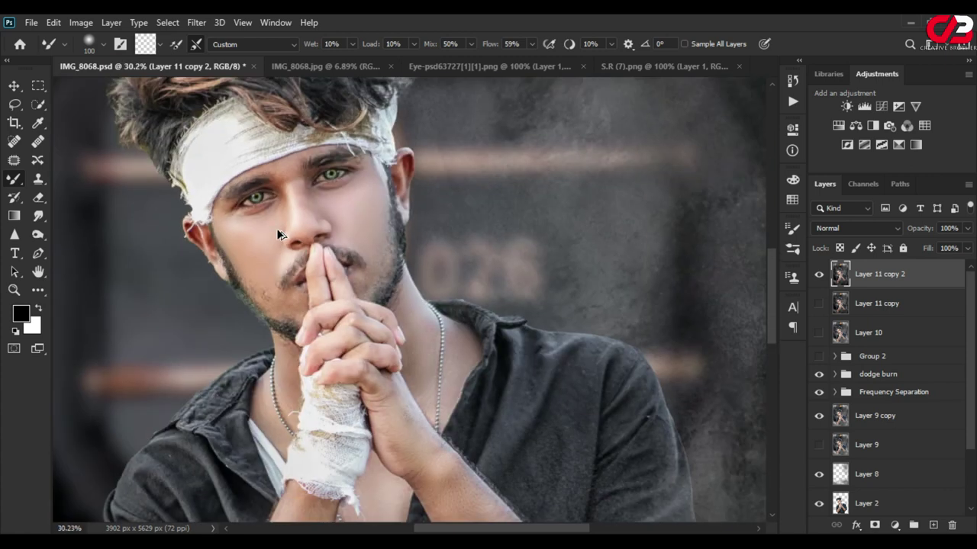
scroll(382, 229, "up", 4)
scroll(294, 277, "up", 3)
mouse_move(243, 263)
left_mouse_down()
mouse_move(286, 359)
mouse_move(270, 277)
left_mouse_up()
key("bracketleft")
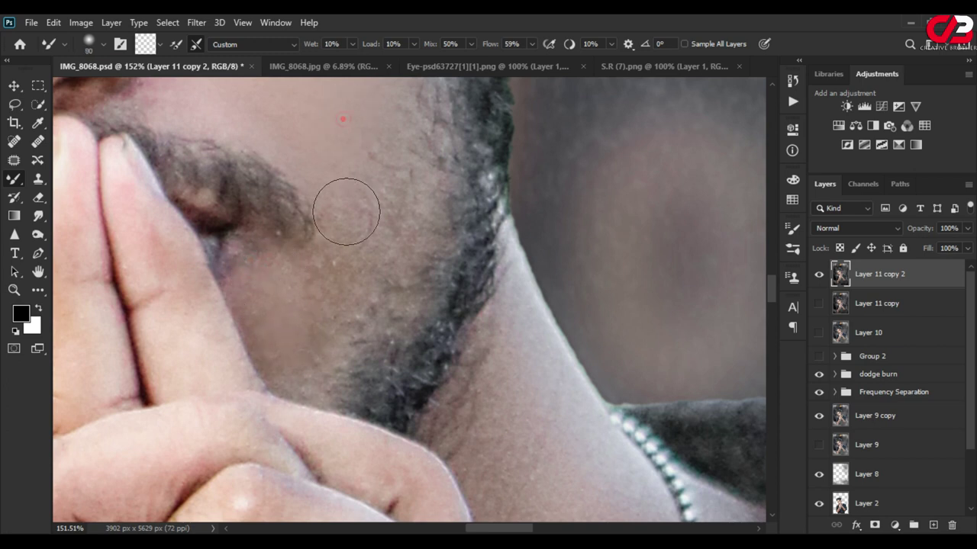
scroll(355, 216, "down", 2)
scroll(176, 285, "down", 1)
scroll(227, 282, "up", 1)
scroll(239, 277, "up", 1)
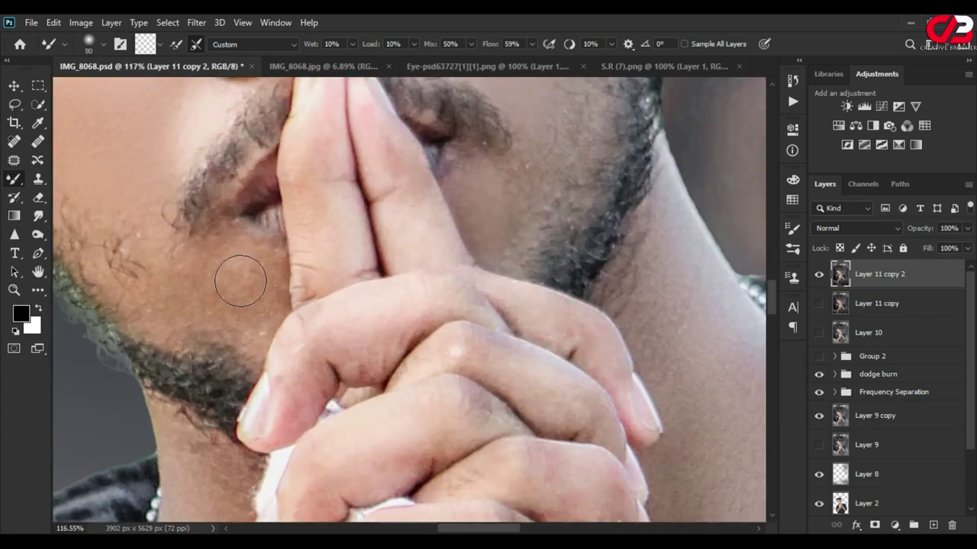
scroll(262, 316, "down", 1)
left_click(131, 219)
scroll(157, 312, "down", 2)
scroll(213, 241, "down", 1)
Dab the Mixer Brush over the first forearm to smooth its skin
scroll(212, 241, "up", 1)
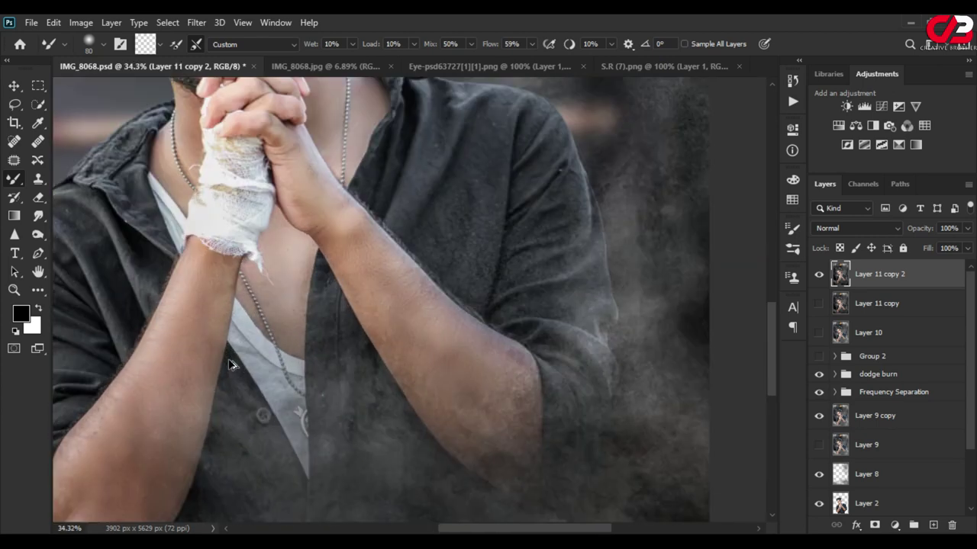
scroll(203, 306, "up", 1)
left_click(191, 203)
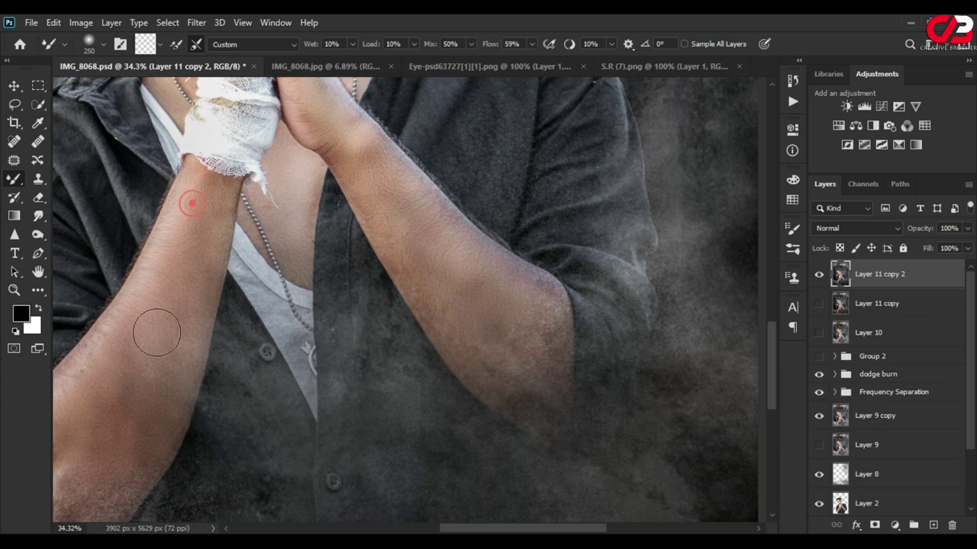
left_click(194, 305)
left_click(191, 194)
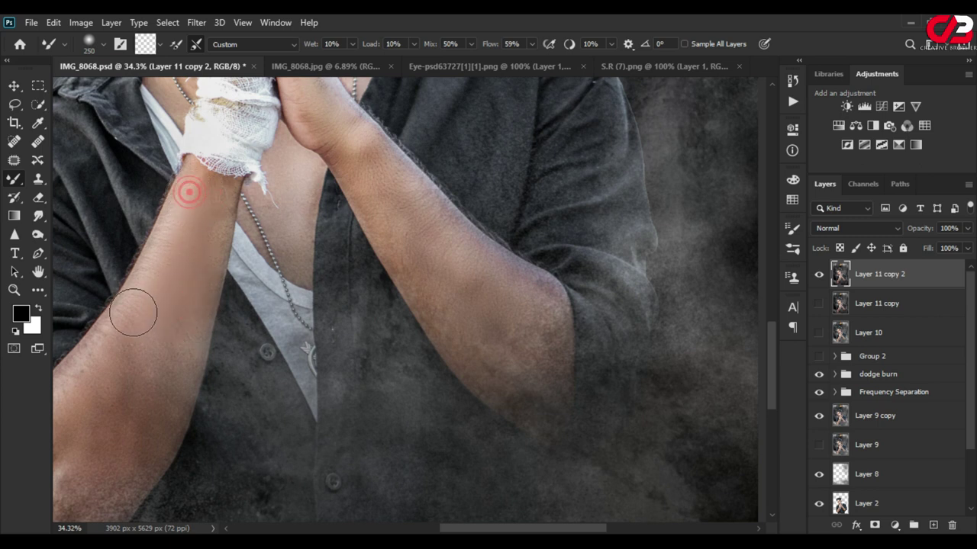
left_click(361, 142)
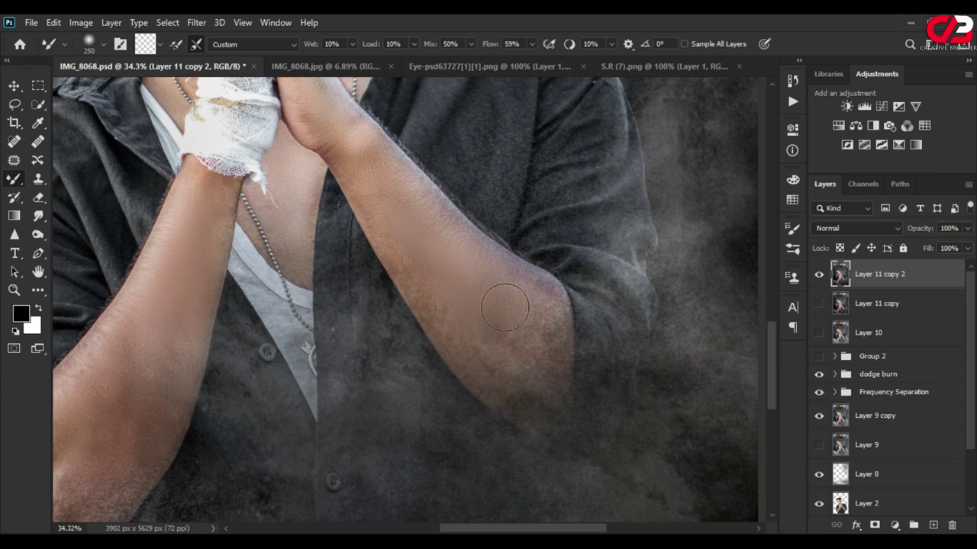
scroll(512, 317, "up", 4)
scroll(458, 343, "up", 1)
Smooth the other forearm, the wrist and the neck skin
left_click(419, 349)
left_click(329, 258)
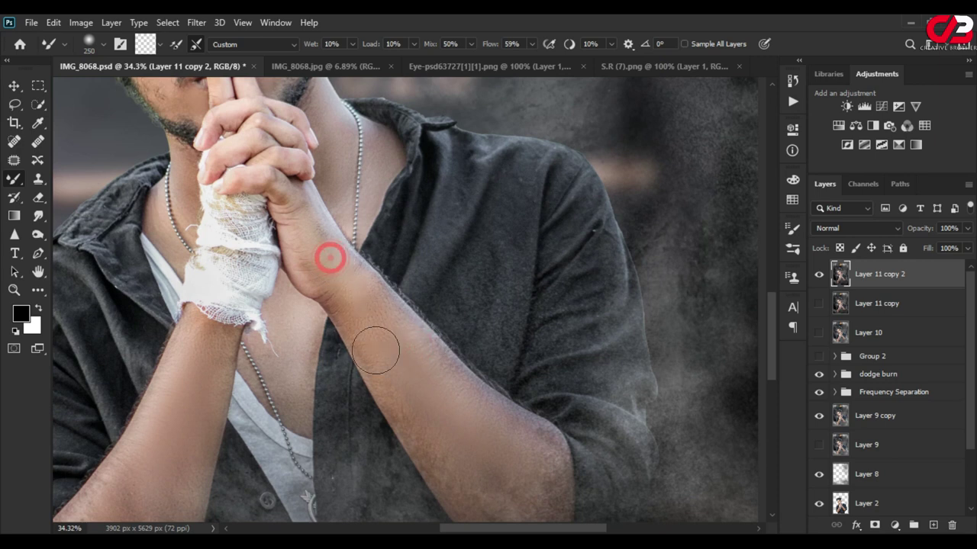
left_click(294, 313)
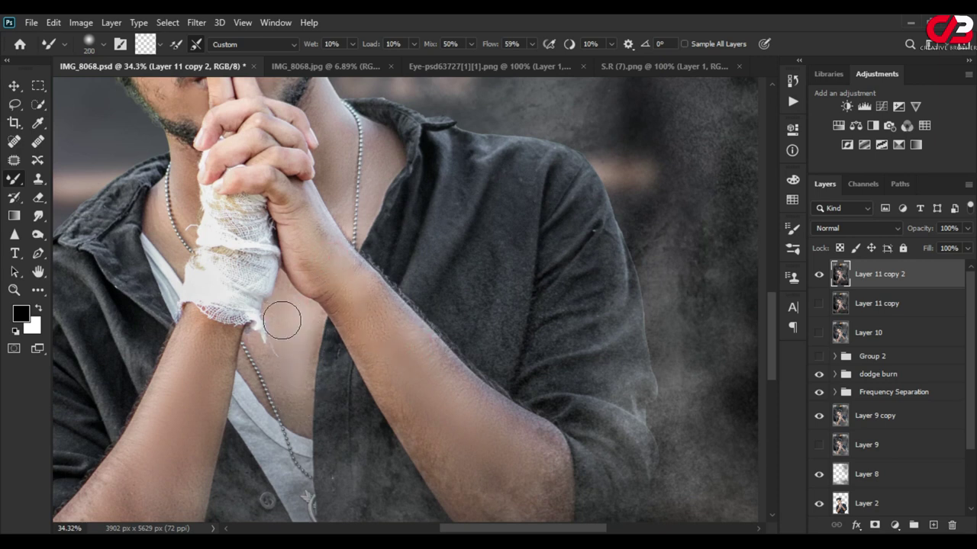
left_click(294, 290)
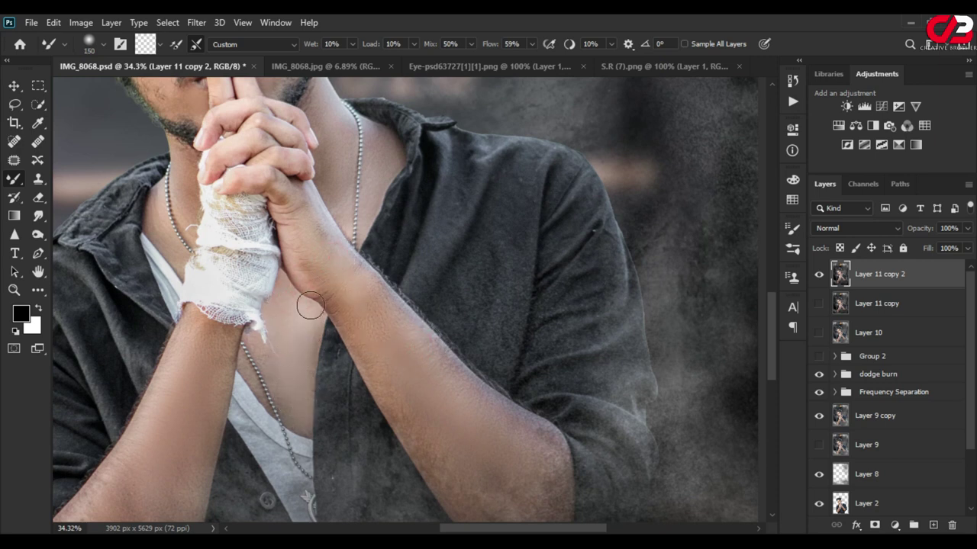
scroll(320, 290, "up", 2)
scroll(348, 271, "up", 2)
left_click(344, 338)
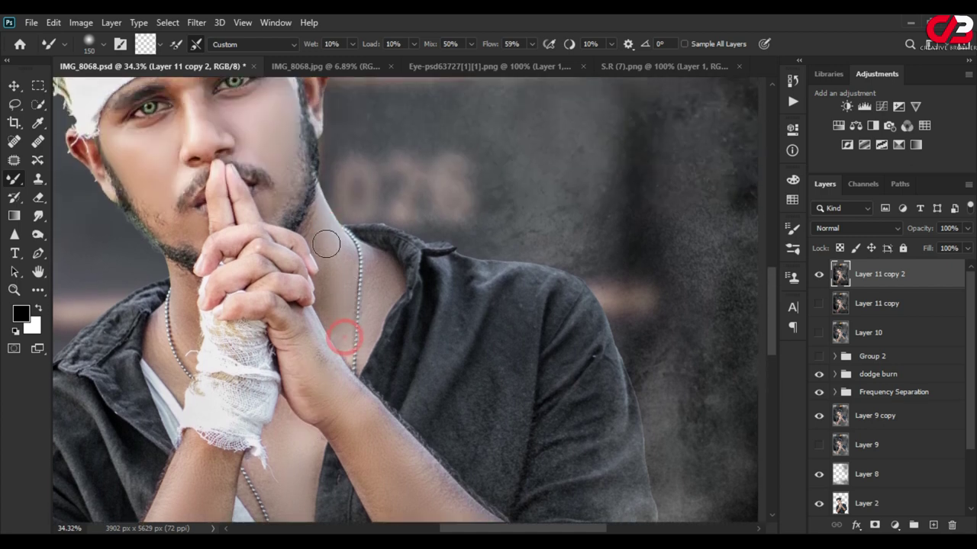
Zoom out to view the whole retouched composition
scroll(293, 306, "down", 3, "alt")
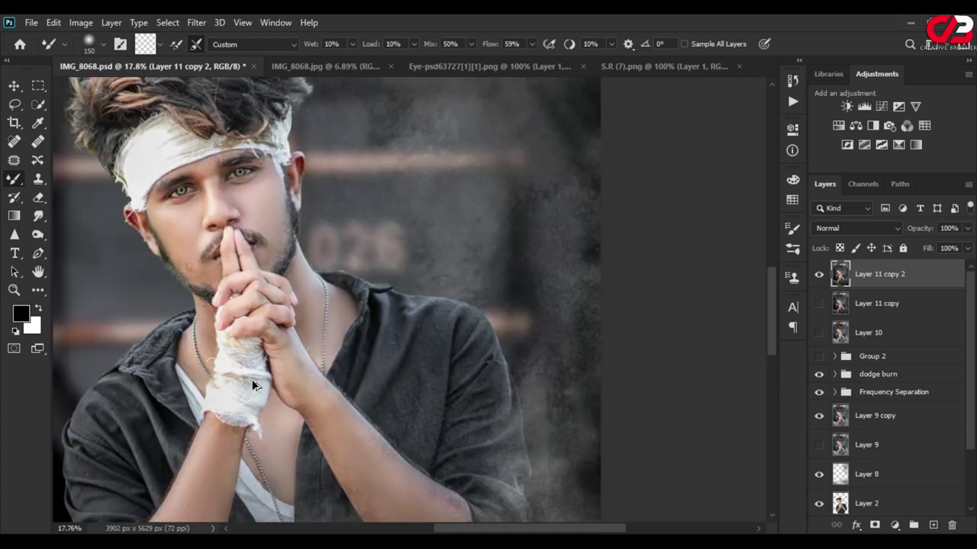
scroll(321, 193, "down", 3, "alt")
scroll(451, 264, "up", 1, "alt")
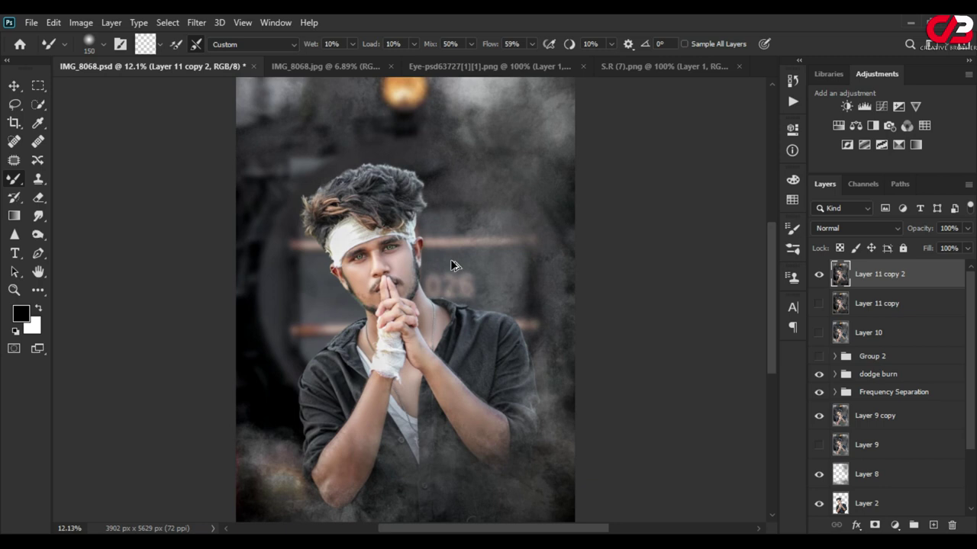
scroll(451, 265, "down", 2, "alt")
scroll(451, 265, "up", 1, "alt")
scroll(451, 265, "up", 1, "alt")
scroll(451, 265, "down", 1, "alt")
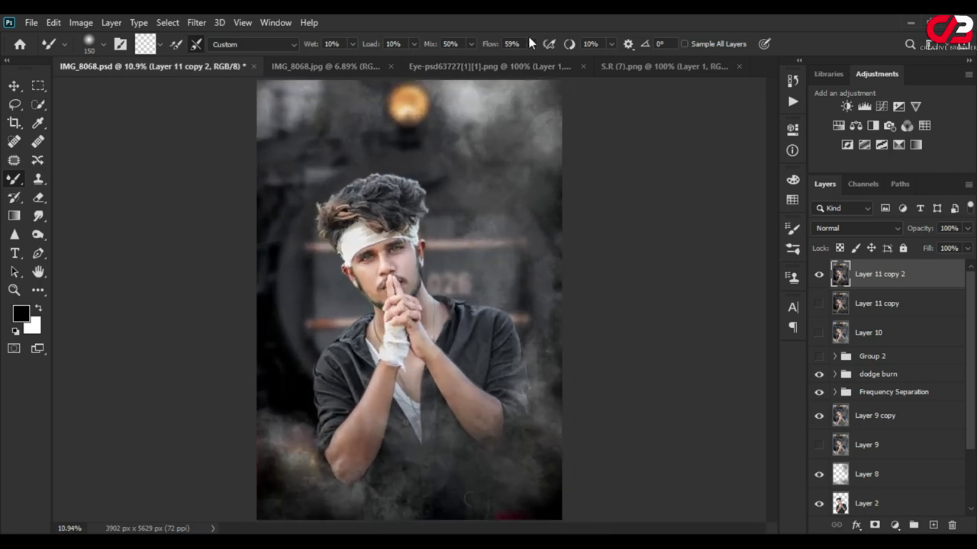
Marquee-select the dripping blood in S.R (7).png
left_click(635, 66)
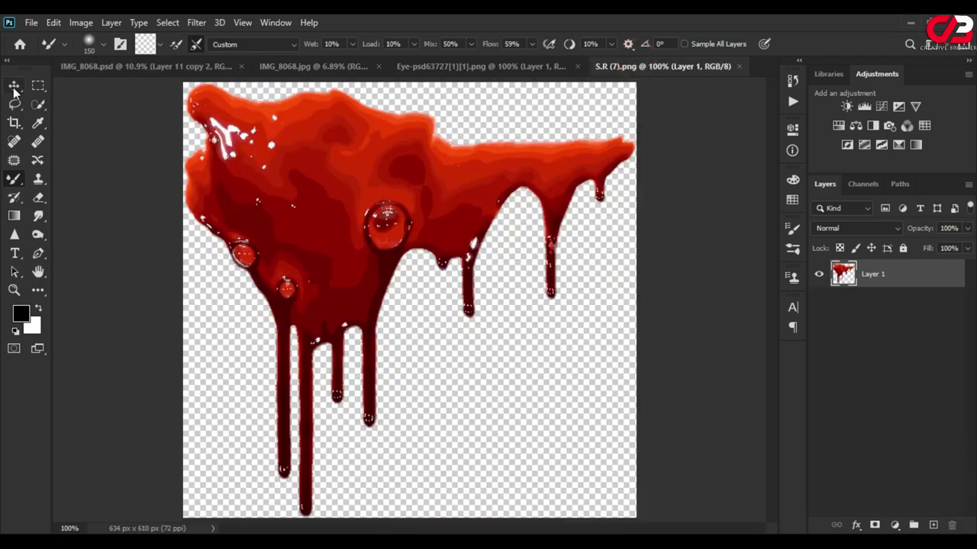
scroll(239, 135, "down", 1, "alt")
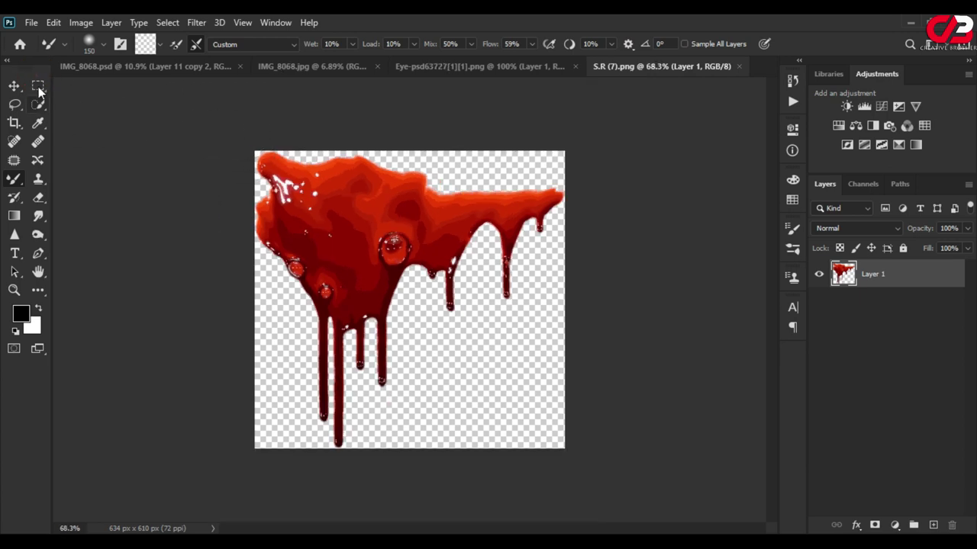
key("m")
left_click_drag(267, 132, 586, 543)
left_click(177, 161)
left_click_drag(196, 127, 589, 478)
Drag the blood into IMG_8068.psd and place it over the man's forehead
left_click(14, 85)
mouse_move(336, 246)
left_mouse_down()
mouse_move(319, 246)
mouse_move(425, 282)
left_mouse_up()
scroll(462, 259, "up", 2)
scroll(424, 236, "up", 2)
left_click_drag(420, 237, 325, 233)
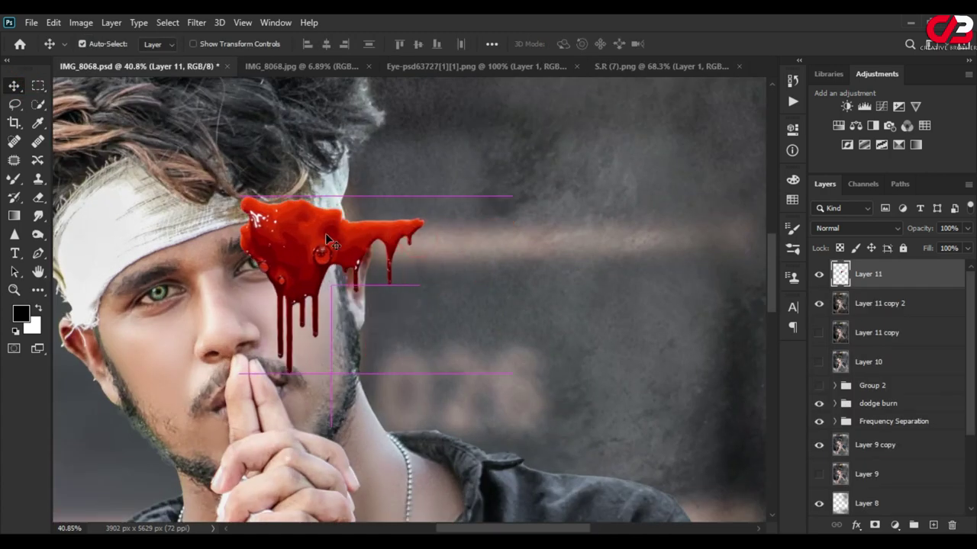
key("ctrl+t")
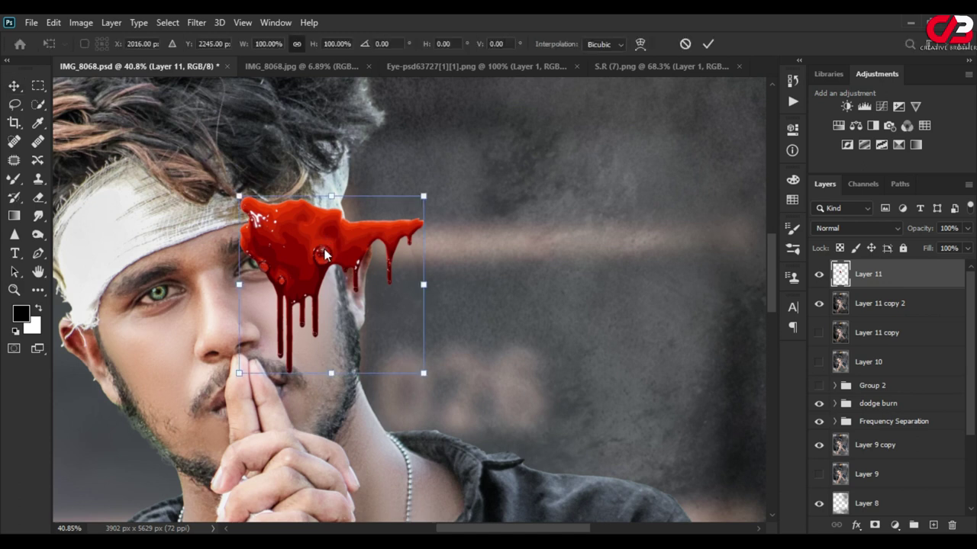
Flip the blood horizontally, scale it to about 65%, tilt it and set it on the bandage
right_click(325, 254)
left_click(371, 488)
scroll(370, 280, "up", 2)
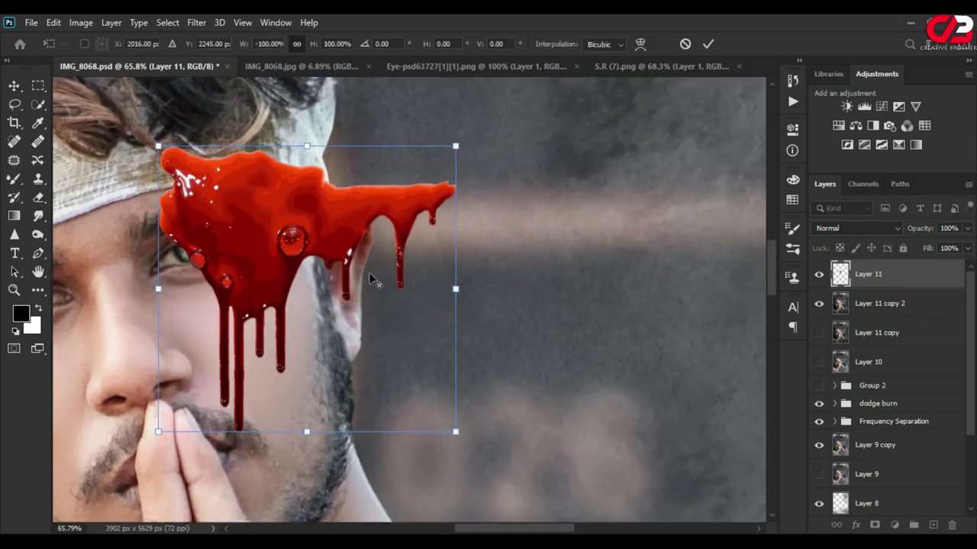
left_click_drag(371, 280, 285, 237)
left_click_drag(369, 103, 275, 193)
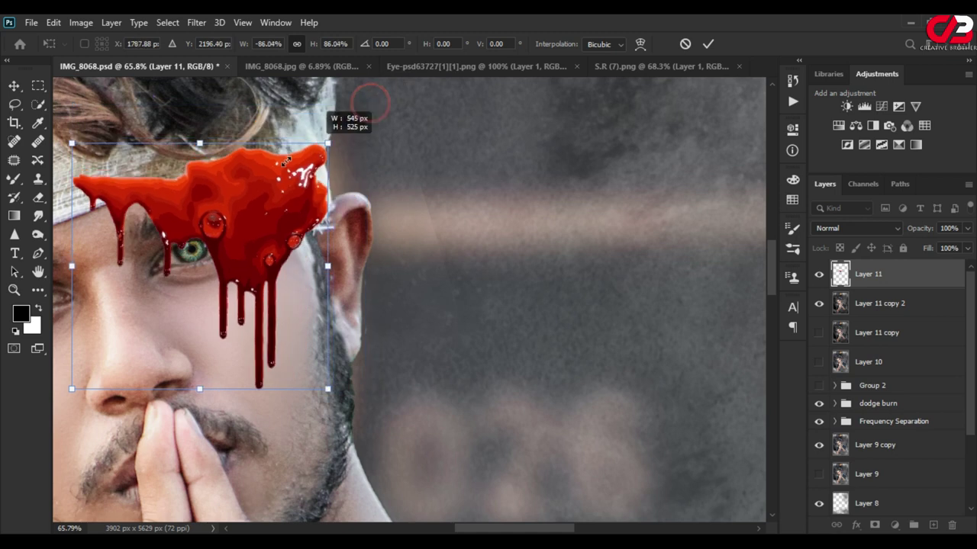
left_click_drag(364, 209, 351, 183)
left_click_drag(151, 265, 211, 190)
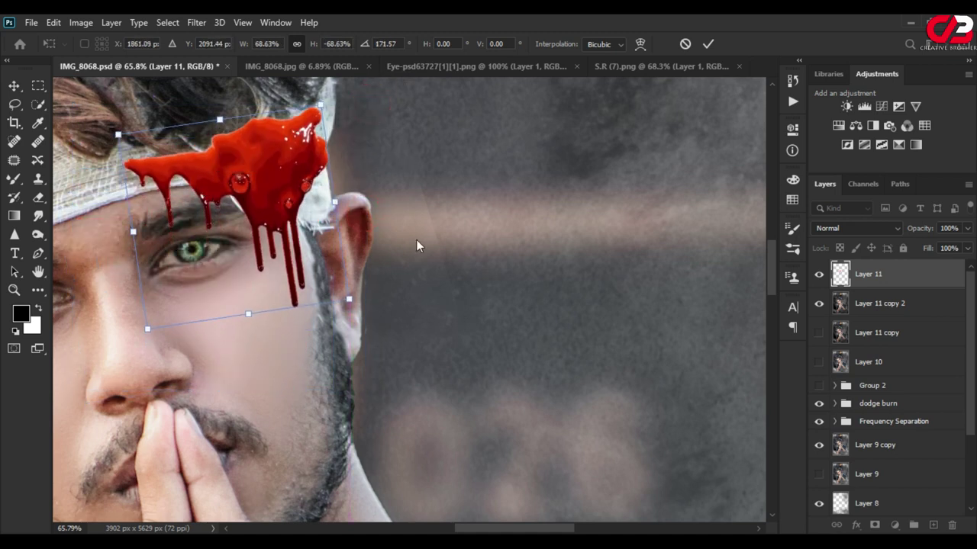
left_click_drag(321, 101, 299, 112)
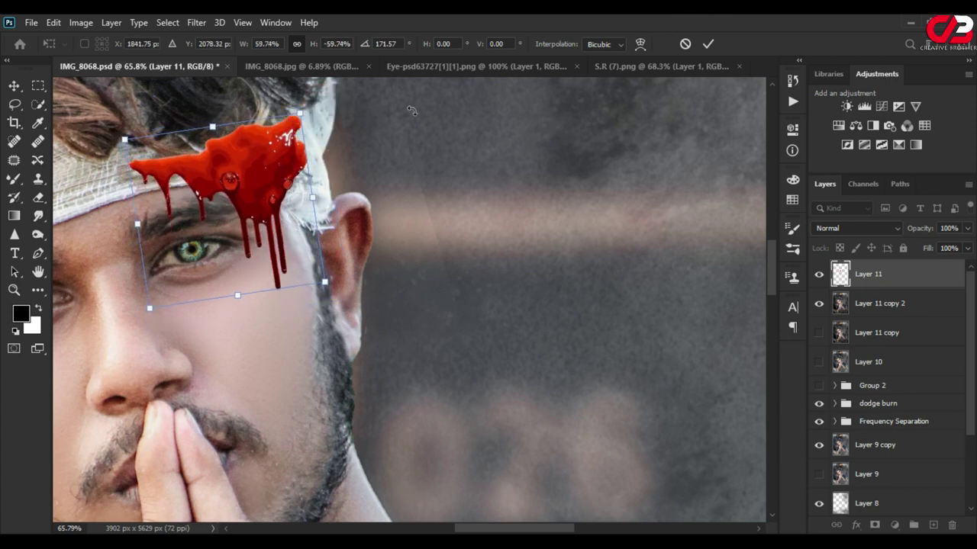
left_click_drag(299, 113, 312, 97)
left_click_drag(252, 164, 261, 165)
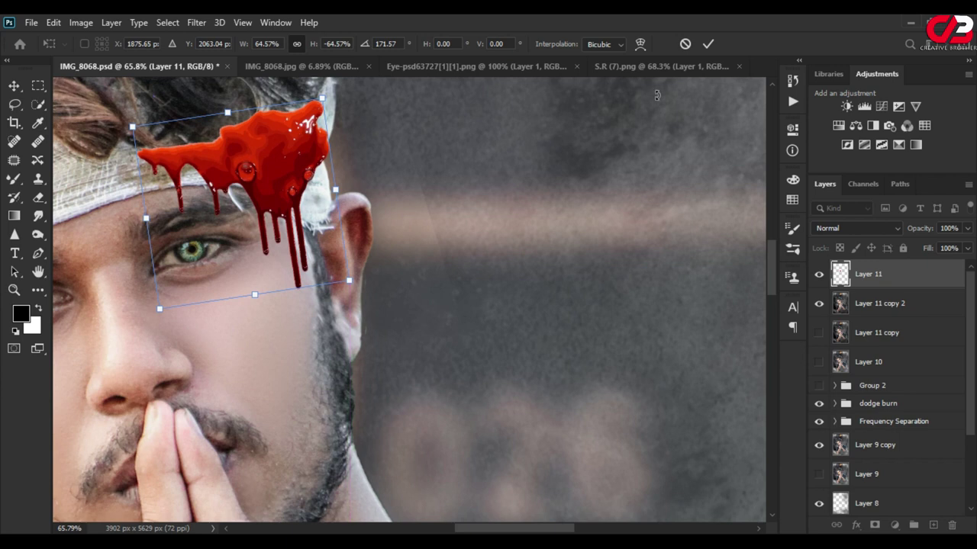
left_click(707, 44)
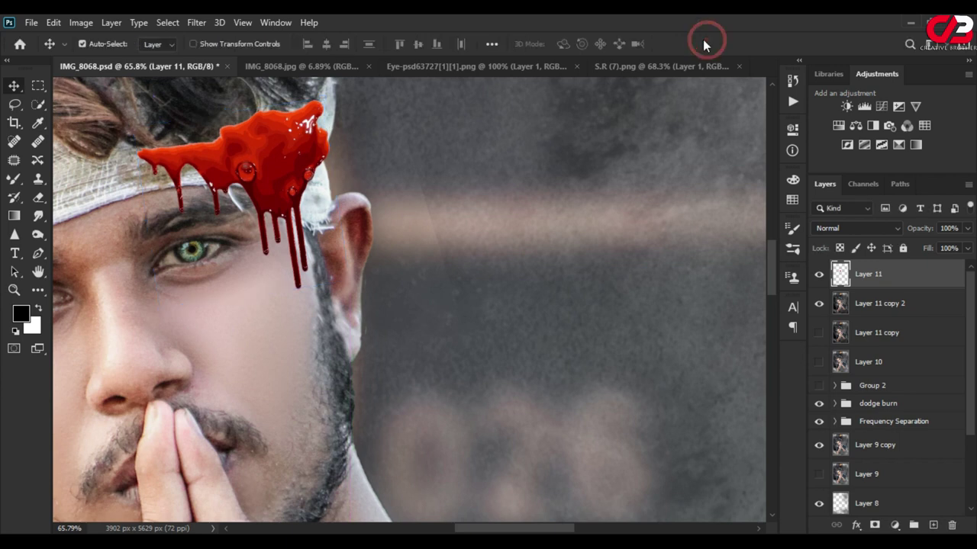
Switch Layer 11 to Overlay blending and nudge the blood lower on the forehead
left_click(827, 226)
left_click(822, 235)
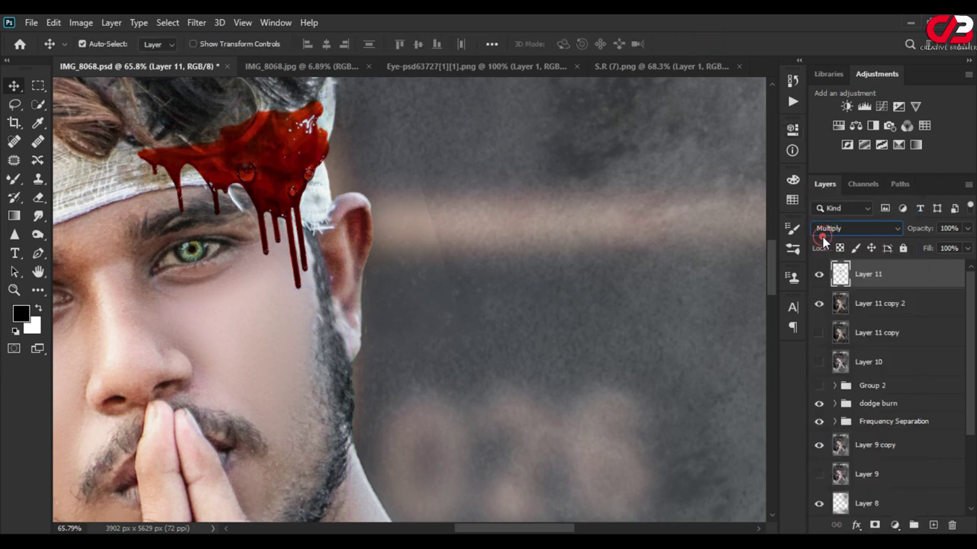
scroll(822, 236, "down", 1)
scroll(823, 237, "down", 1)
scroll(822, 237, "up", 1)
scroll(822, 236, "down", 1)
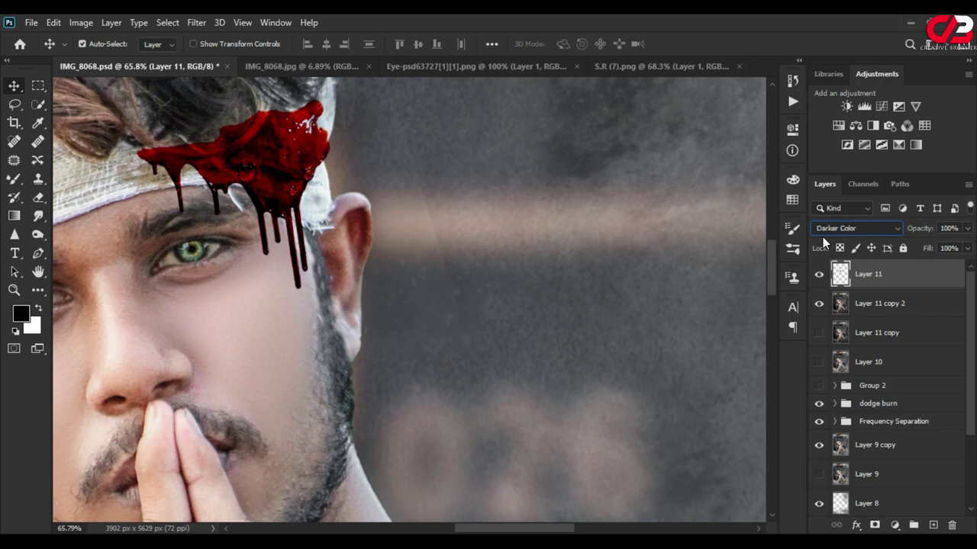
scroll(823, 236, "down", 2)
scroll(823, 236, "down", 1)
scroll(823, 236, "down", 1)
scroll(823, 237, "down", 1)
scroll(822, 237, "down", 1)
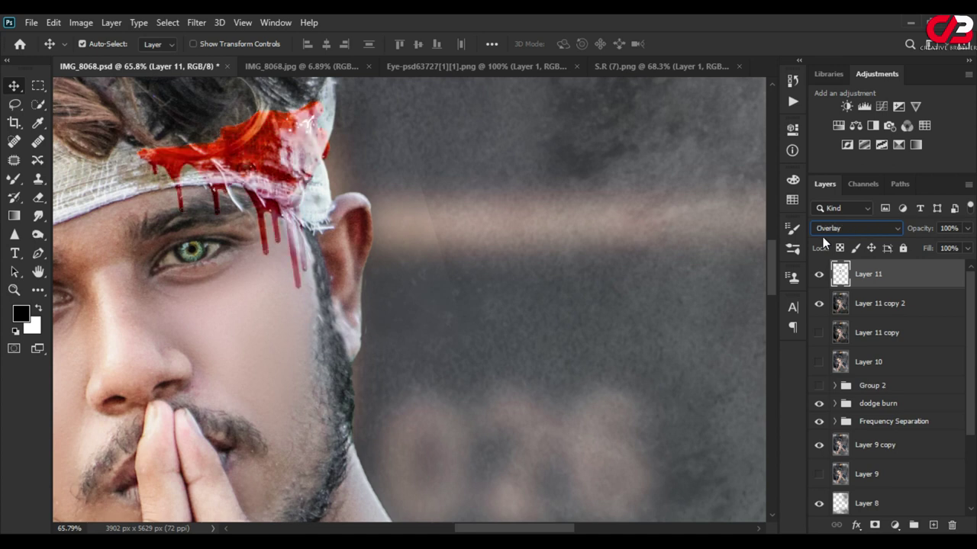
mouse_move(296, 159)
left_mouse_down()
mouse_move(283, 177)
mouse_move(294, 175)
left_mouse_up()
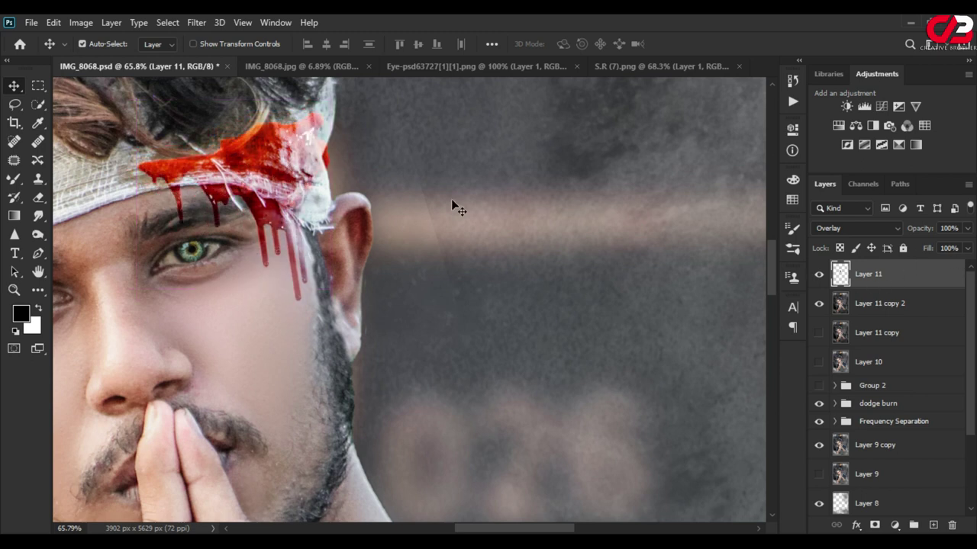
Erase the blood spilling past the bandage's right edge with an enlarged eraser
left_click(38, 197)
scroll(303, 266, "down", 3)
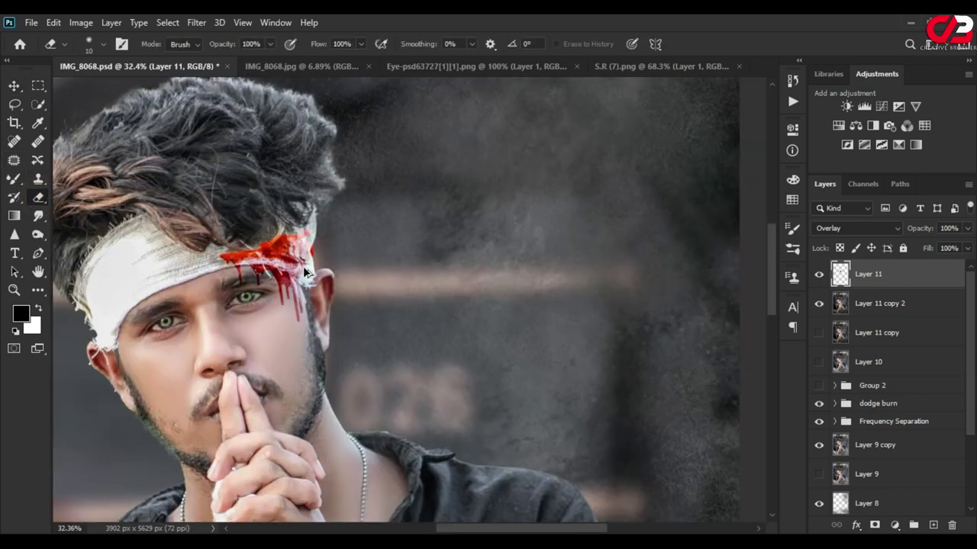
scroll(317, 240, "down", 4)
scroll(473, 236, "up", 3)
scroll(324, 273, "up", 4)
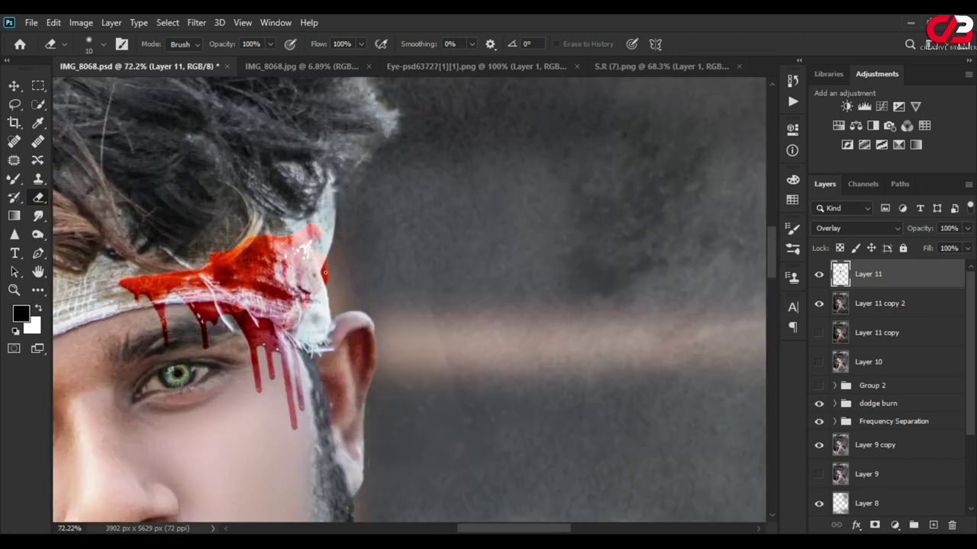
right_click(359, 191)
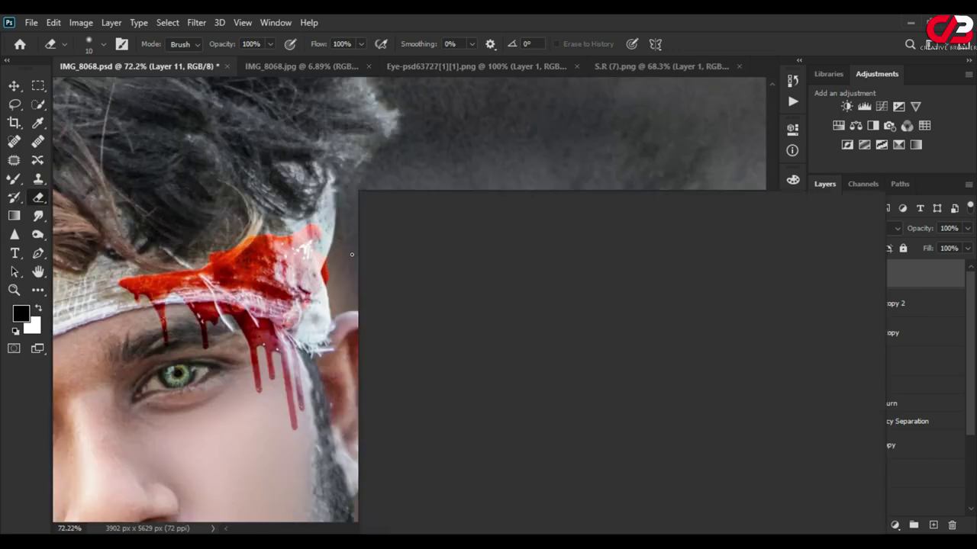
left_click(313, 218)
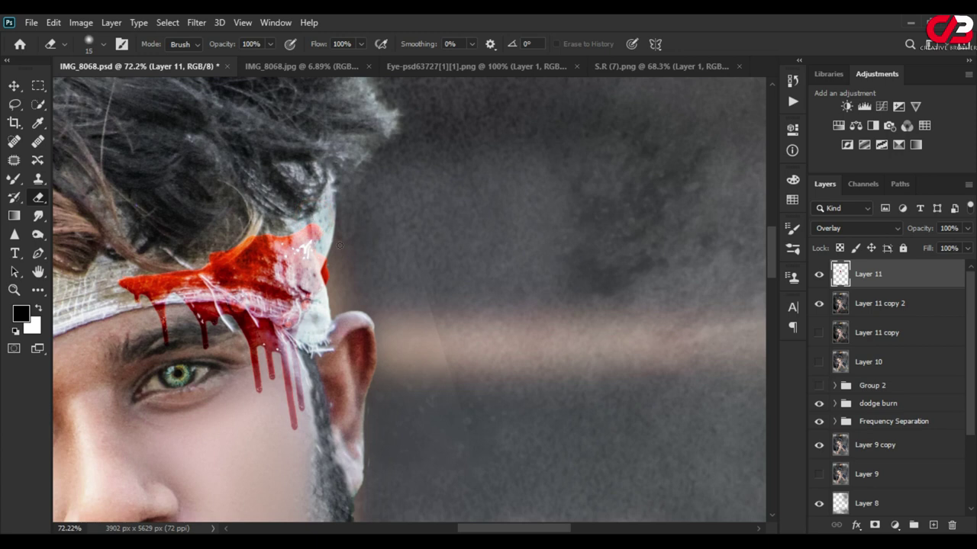
key("bracketright")
key("bracketright")
key("bracketright")
mouse_move(343, 281)
left_mouse_down()
mouse_move(239, 213)
mouse_move(85, 256)
left_mouse_up()
scroll(413, 221, "down", 1)
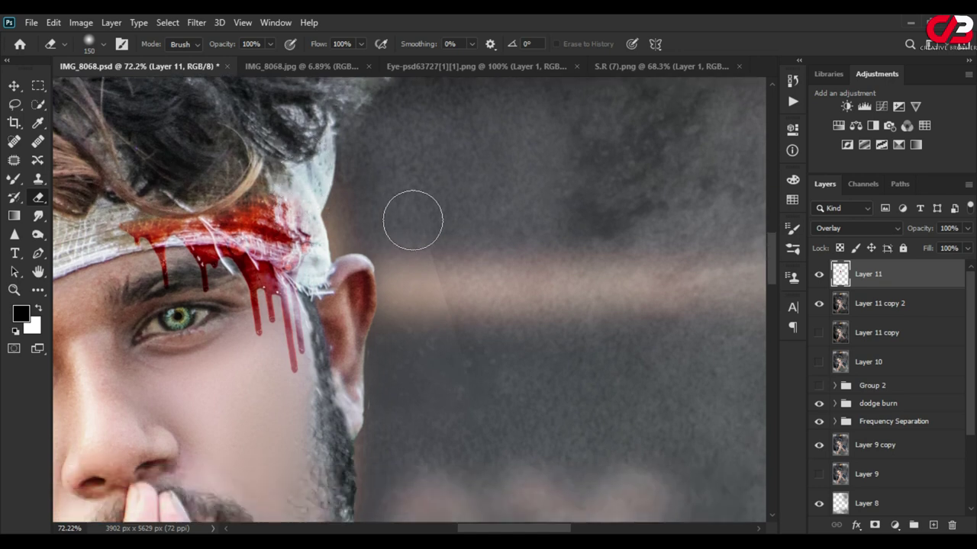
key("ctrl+t")
left_click(640, 43)
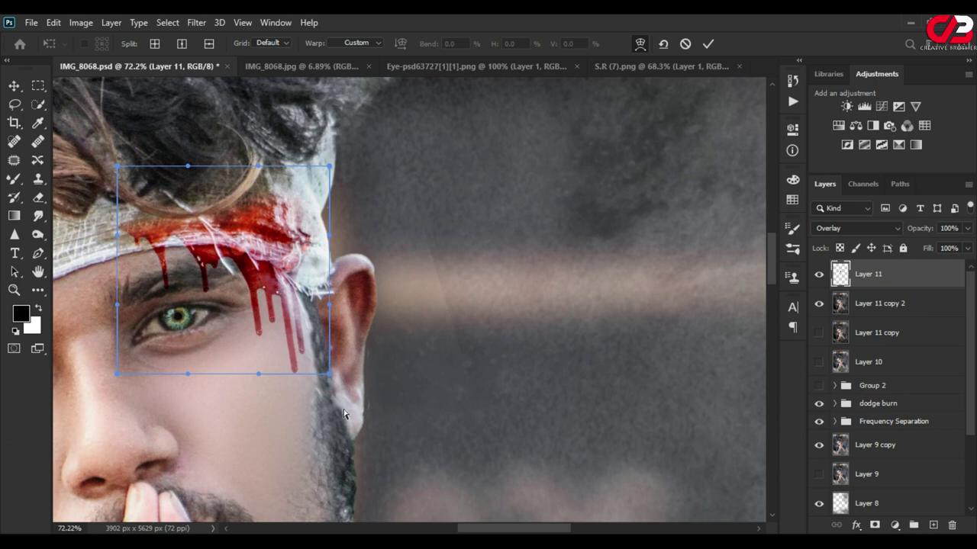
Pull the blood's lower-right warp corner down toward the beard
left_click_drag(330, 377, 353, 479)
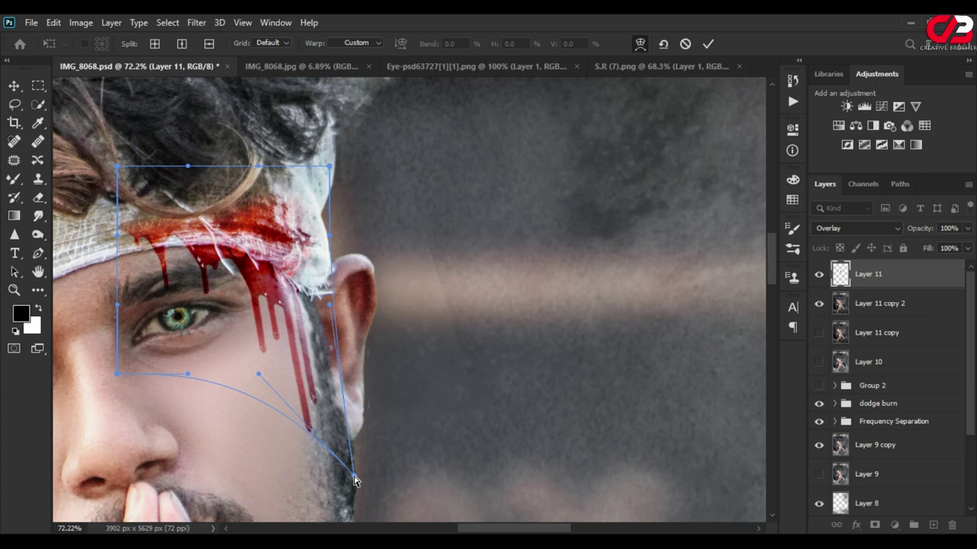
Finish warping the blood drips so they run down the side of the face
scroll(322, 376, "down", 2)
mouse_move(354, 419)
left_mouse_down()
mouse_move(353, 437)
mouse_move(351, 422)
left_mouse_up()
left_click_drag(268, 226, 296, 200)
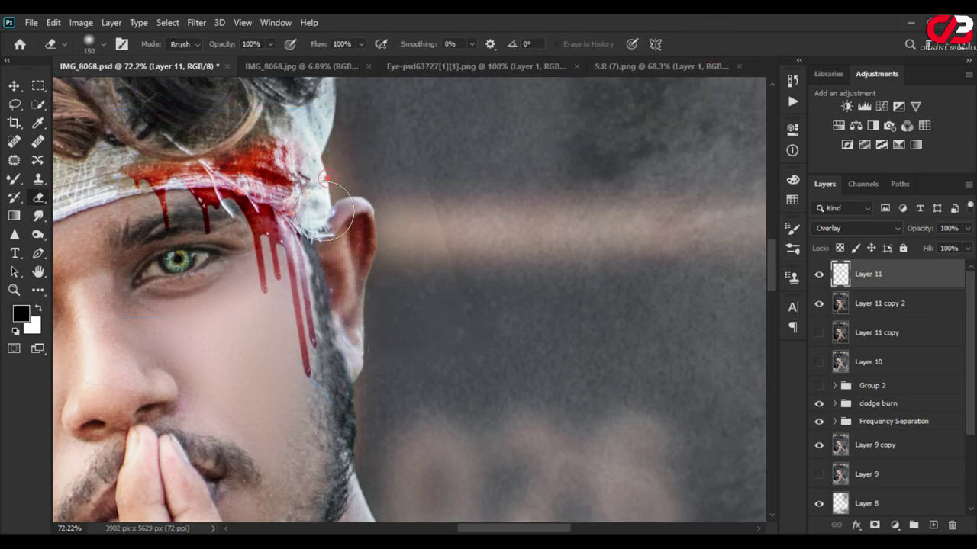
Lower Layer 11's opacity to 64%
scroll(334, 159, "down", 3)
scroll(328, 160, "down", 2)
scroll(293, 176, "down", 2)
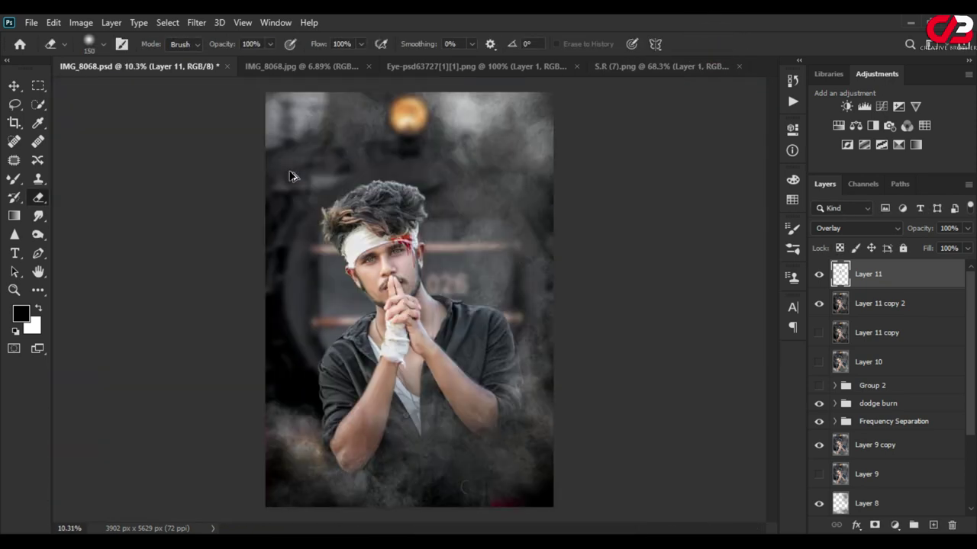
scroll(401, 210, "up", 3)
scroll(401, 210, "up", 2)
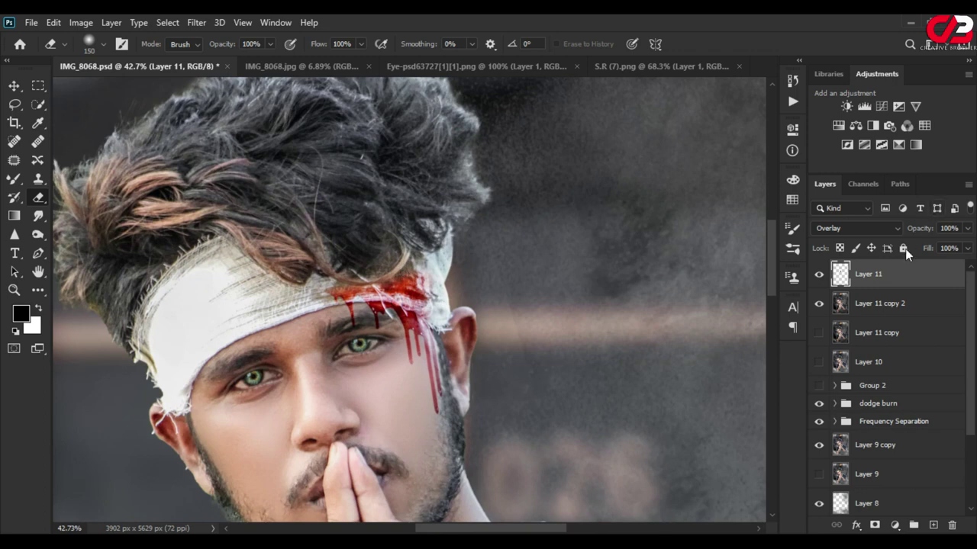
left_click_drag(921, 230, 895, 232)
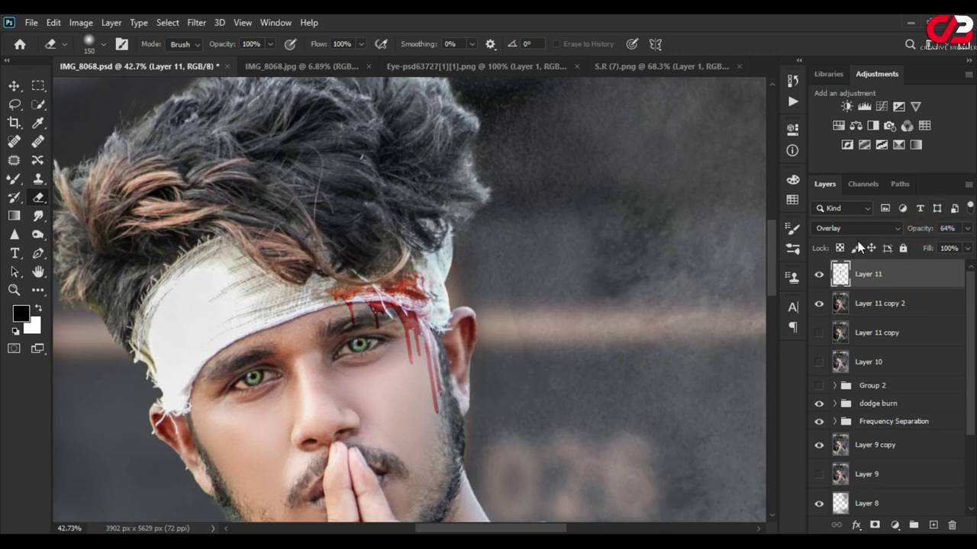
scroll(304, 265, "down", 3)
scroll(303, 265, "down", 1)
Take the Mixer Brush and resize it to 80 for smoothing the forehead
left_click(14, 178)
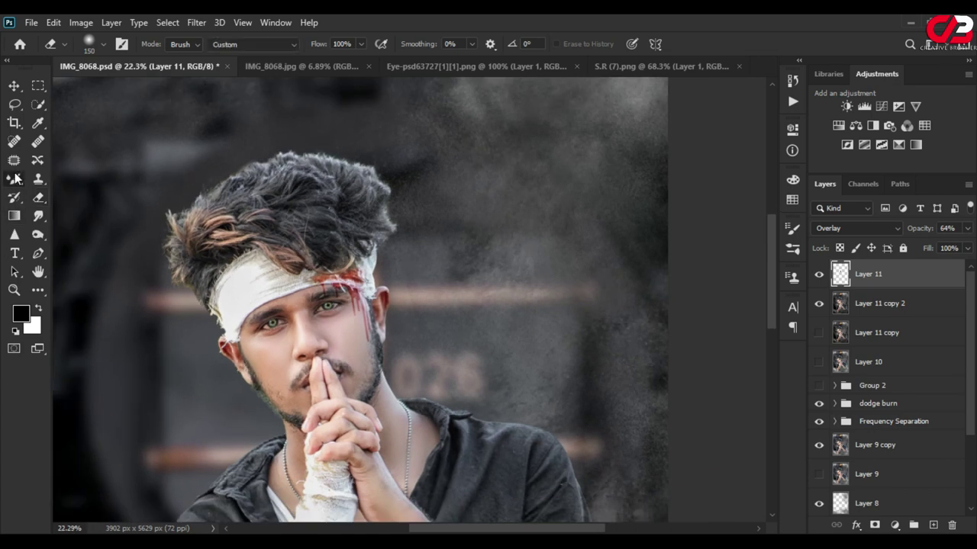
scroll(300, 318, "up", 3)
scroll(287, 299, "up", 2)
key("bracketleft")
key("bracketleft")
key("bracketleft")
scroll(287, 325, "down", 2)
scroll(308, 370, "up", 1)
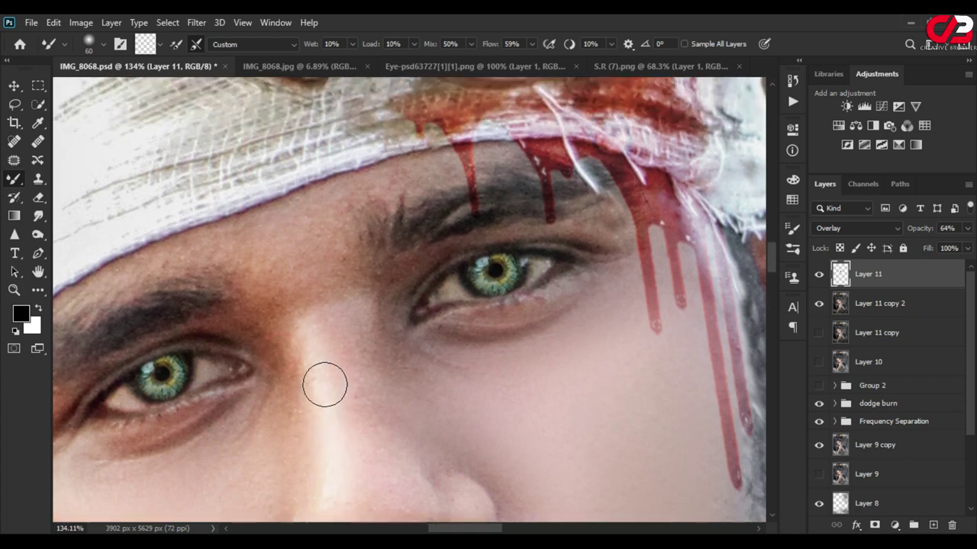
scroll(323, 384, "up", 1)
key("bracketright")
key("bracketright")
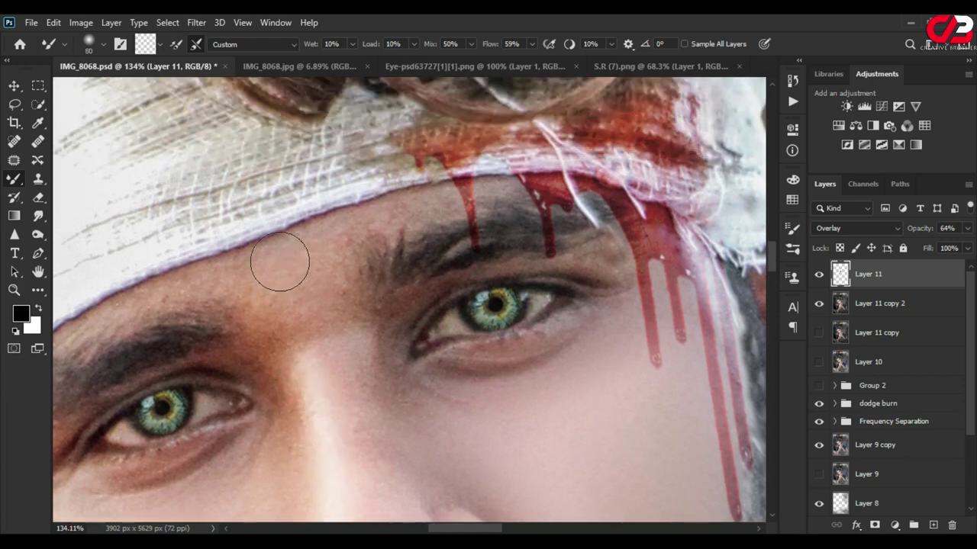
key("bracketright")
key("bracketright")
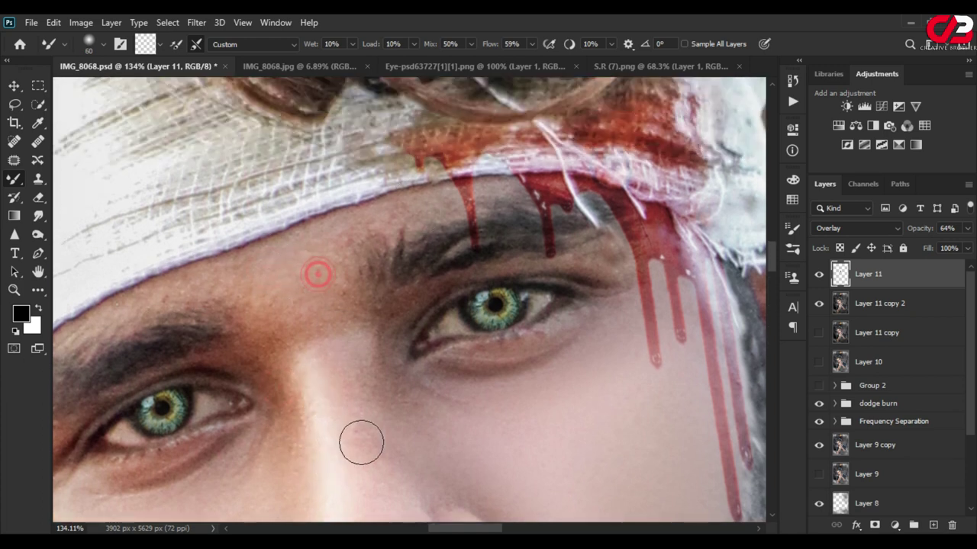
Blend the forehead skin on Layer 11 copy 2 with a slightly smaller Mixer Brush
left_click(876, 306)
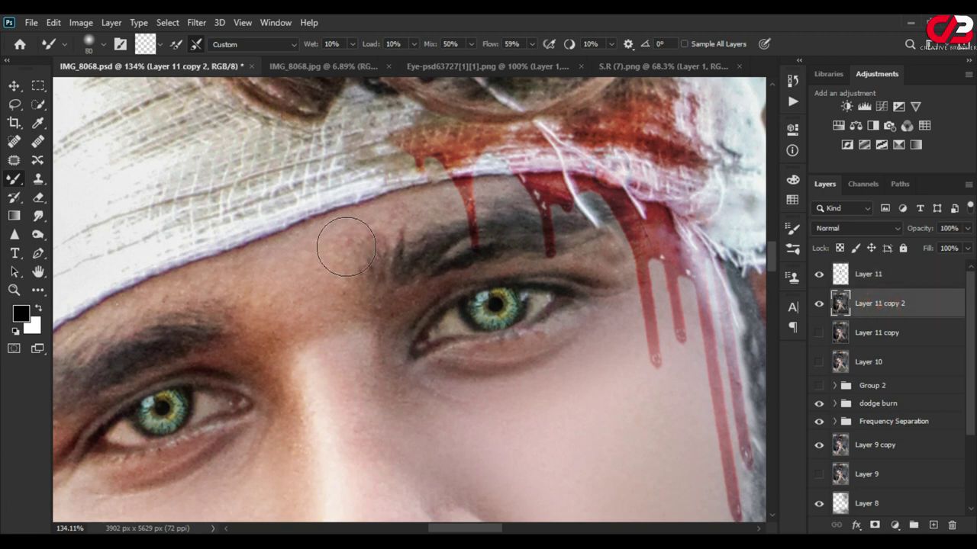
key("bracketleft")
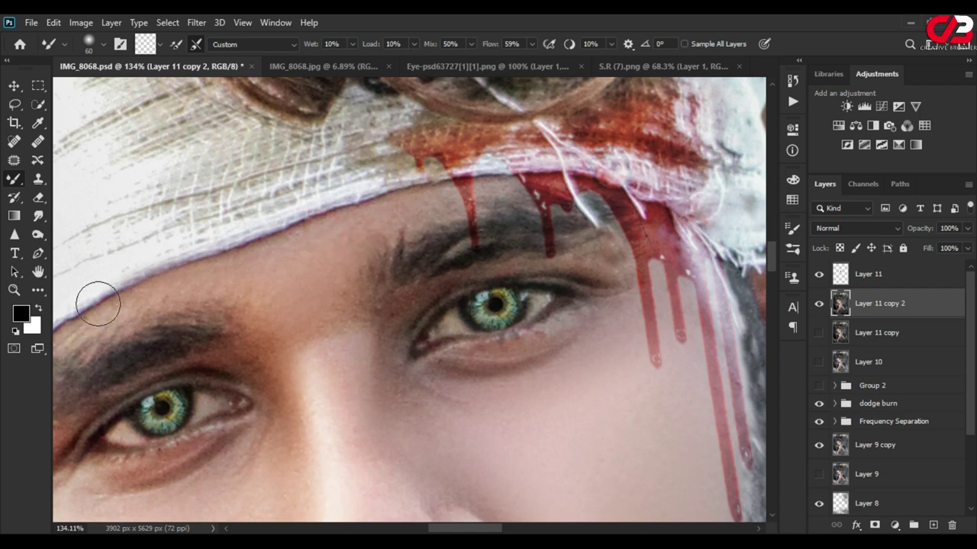
scroll(243, 270, "down", 3)
scroll(288, 230, "down", 5)
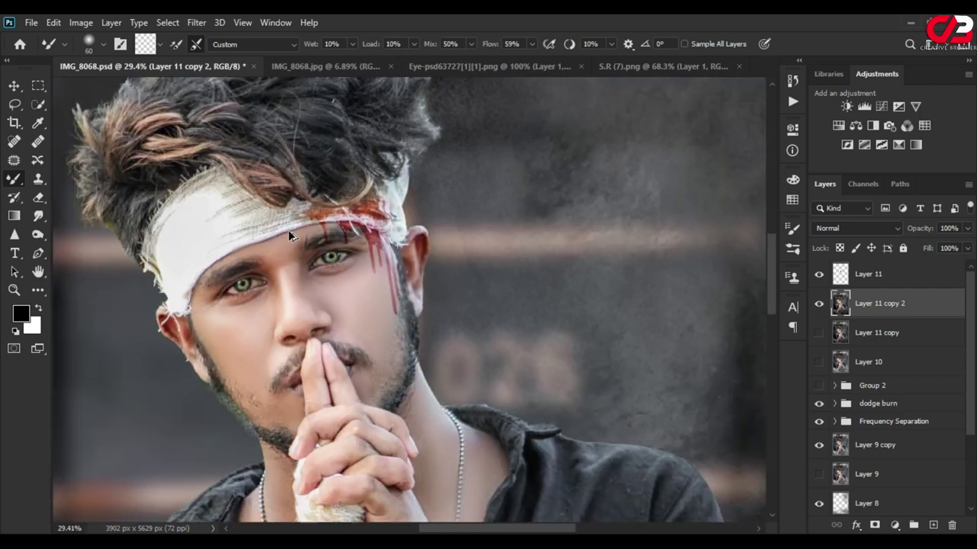
scroll(287, 229, "down", 2)
scroll(491, 270, "down", 2)
scroll(481, 280, "down", 1)
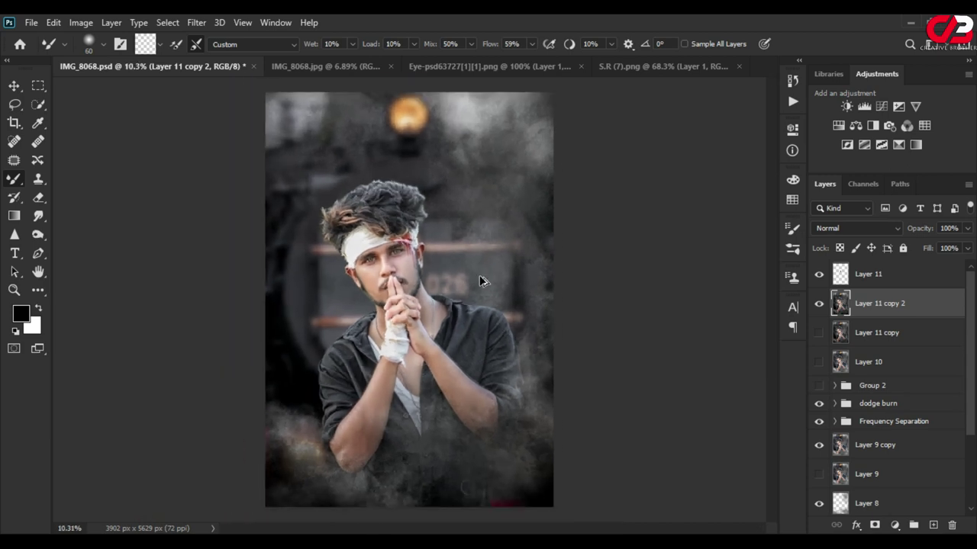
Place the orange glow image cb editz (17) into the portrait in Screen blend mode
left_click(911, 25)
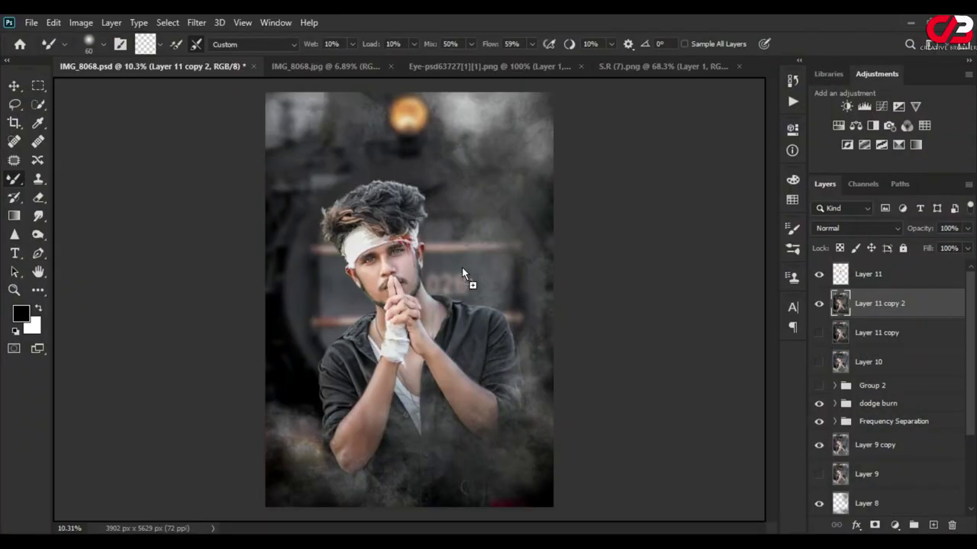
mouse_move(456, 267)
left_mouse_down()
mouse_move(553, 252)
mouse_move(554, 243)
left_mouse_up()
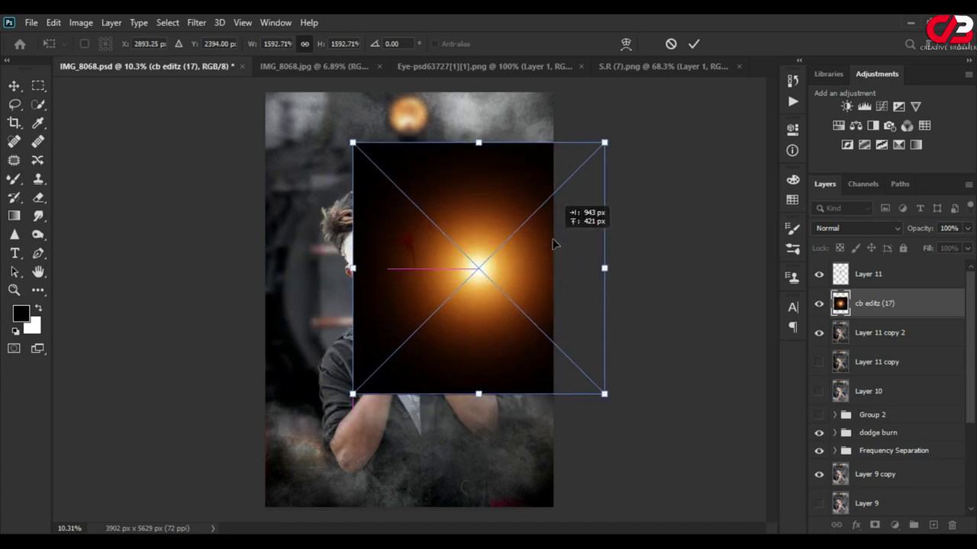
left_click(693, 44)
left_click(844, 227)
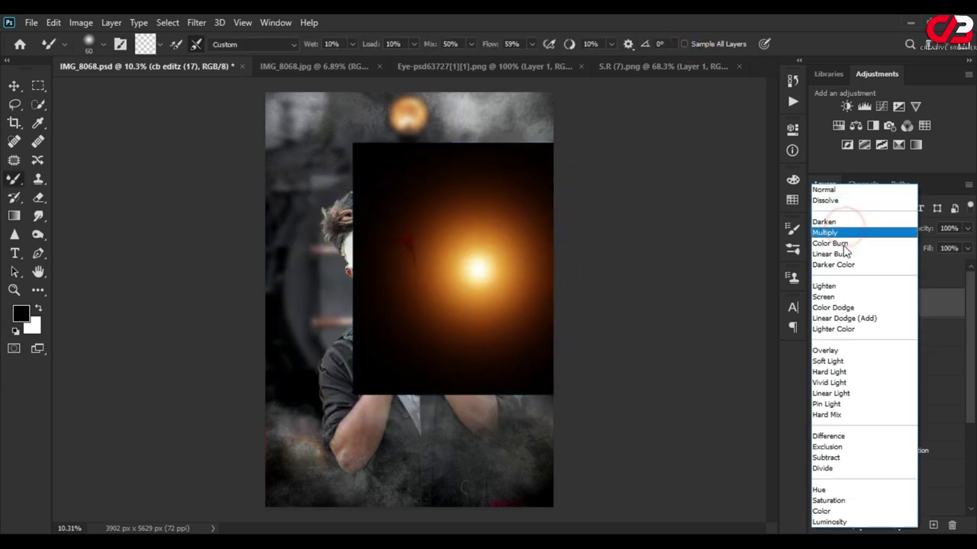
left_click(850, 295)
Rasterize the glow layer and apply a Box Blur with radius 871
right_click(898, 303)
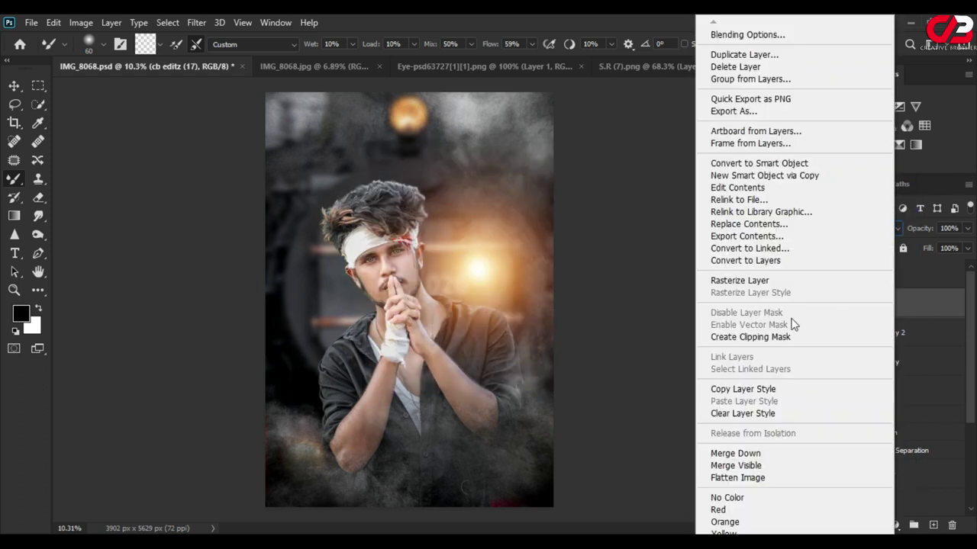
left_click(737, 281)
left_click(196, 23)
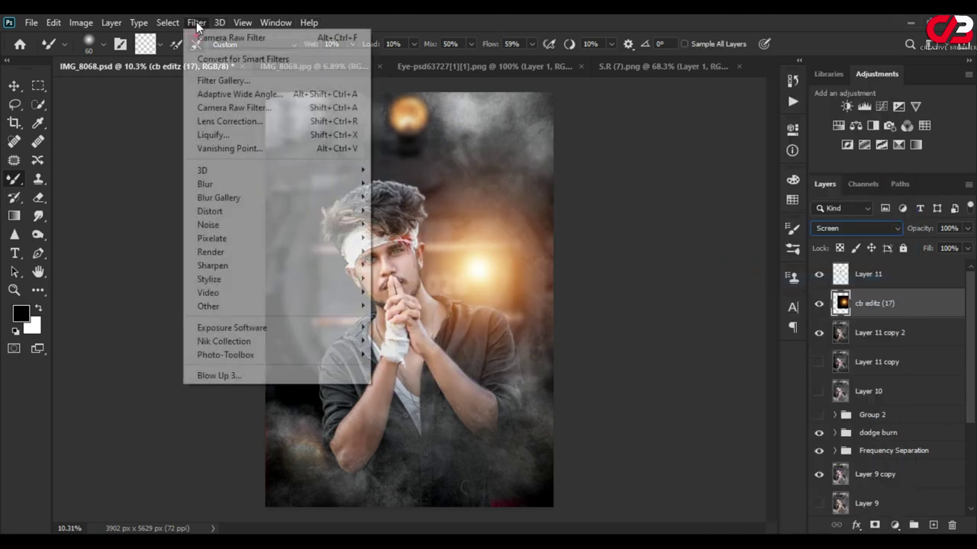
mouse_move(205, 184)
left_click(422, 226)
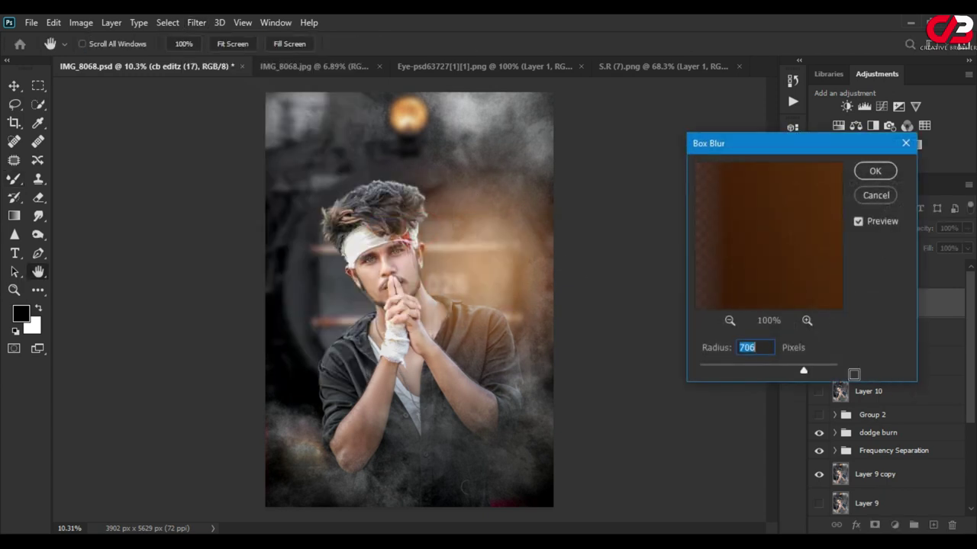
left_click_drag(802, 370, 809, 372)
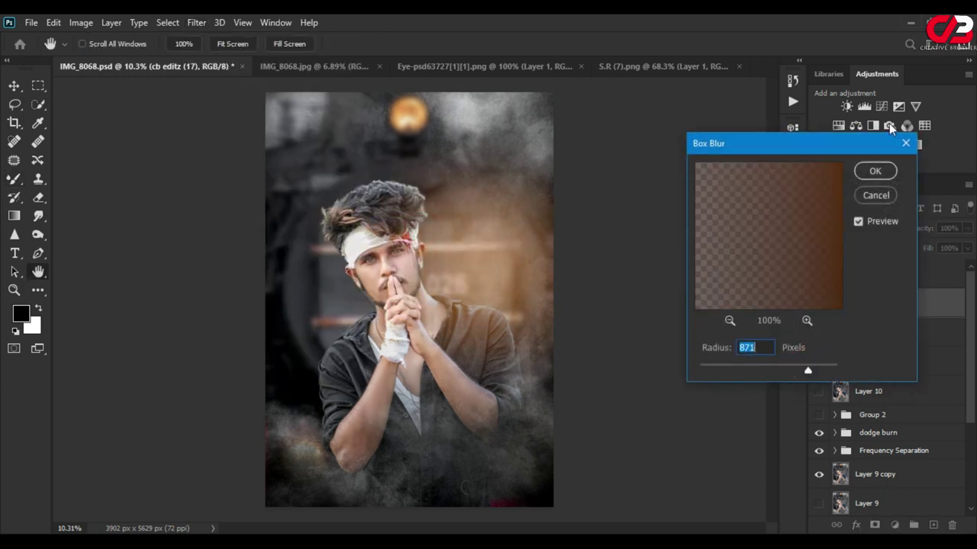
left_click(876, 172)
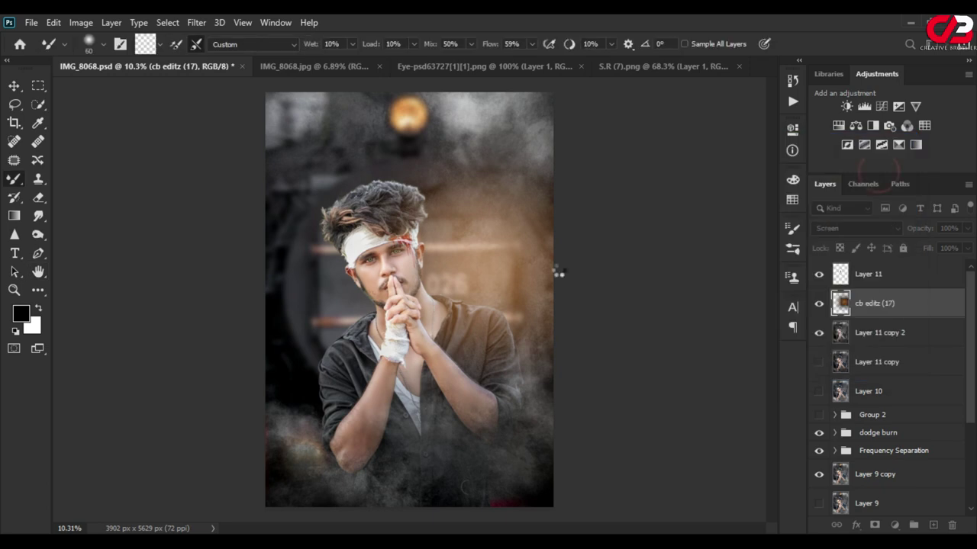
Reposition the blurred glow layer behind the man
left_click(15, 86)
scroll(439, 262, "up", 3)
left_click_drag(439, 262, 466, 276)
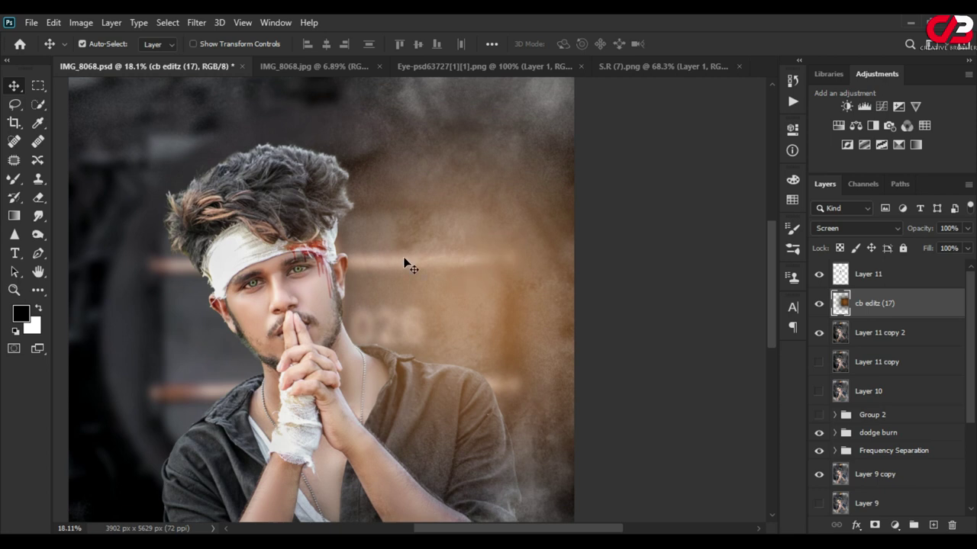
scroll(386, 243, "down", 5)
scroll(386, 242, "up", 2)
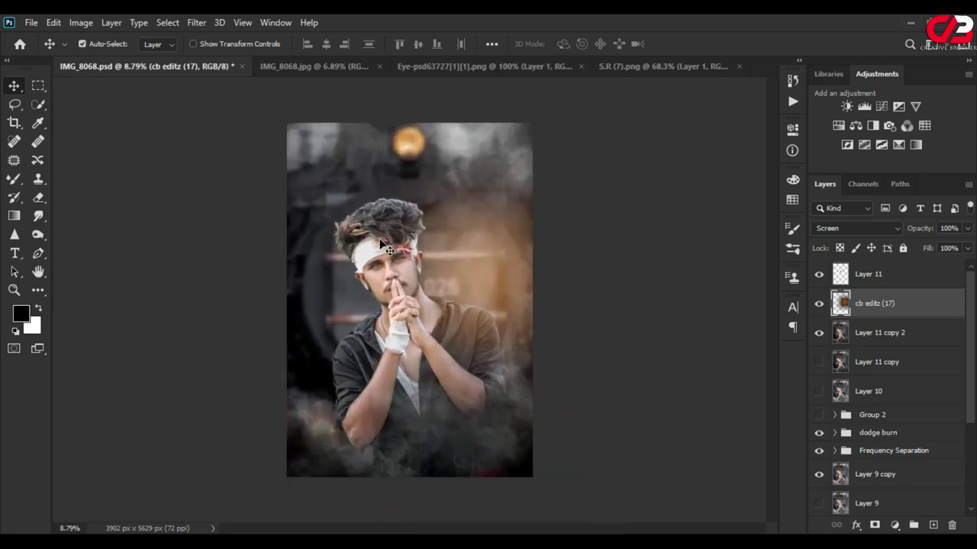
scroll(387, 262, "up", 1)
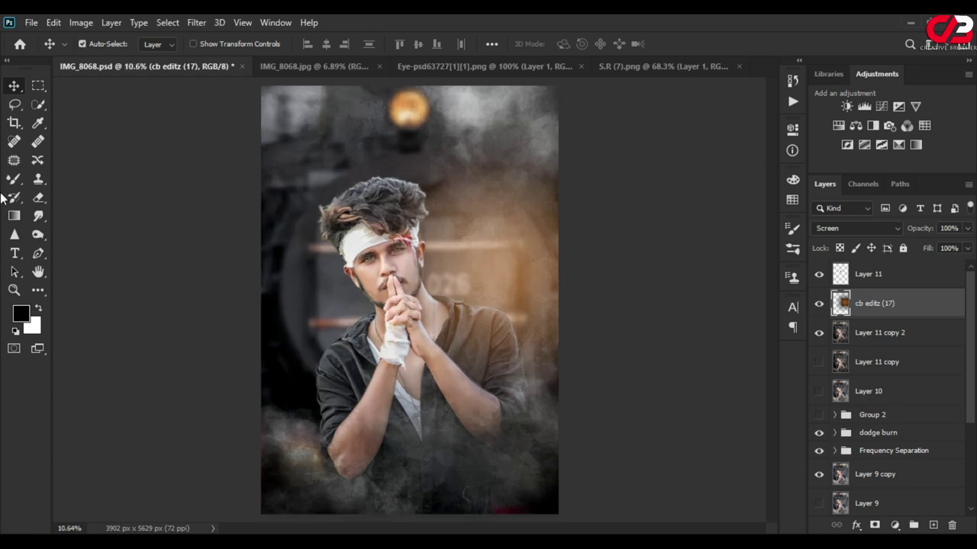
Erase the glow off the face and body with a 1200 px eraser
left_click(38, 197)
scroll(344, 262, "up", 1)
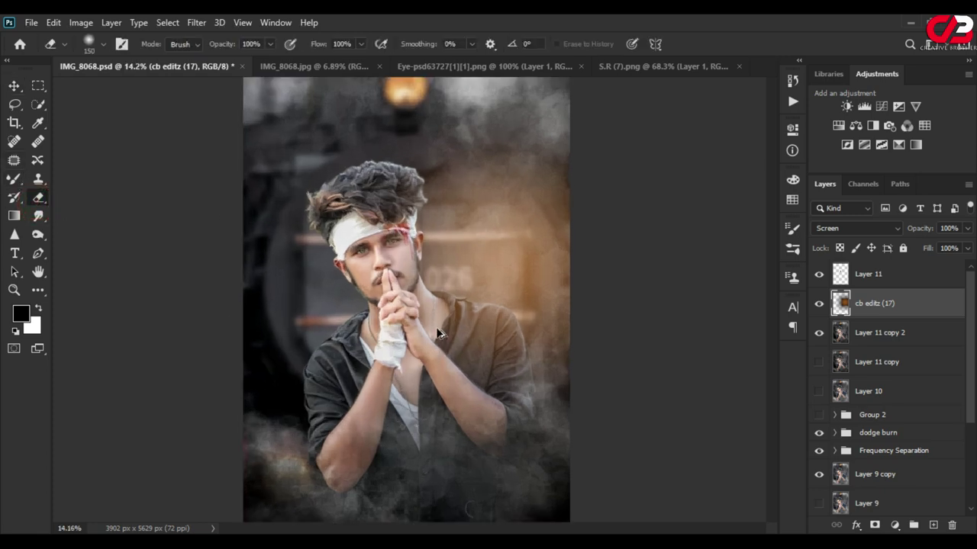
scroll(344, 262, "up", 2)
scroll(389, 283, "down", 2)
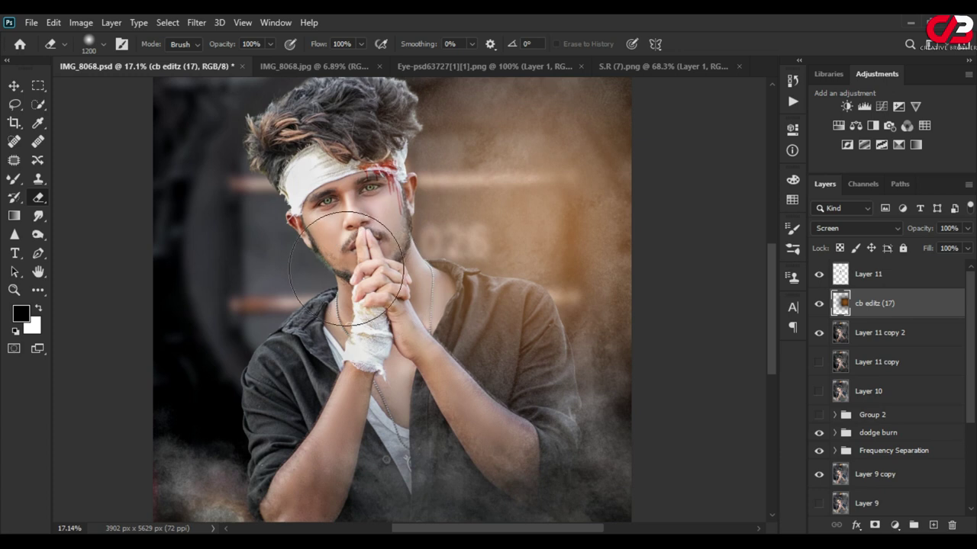
key("bracketright")
key("bracketright")
key("bracketright")
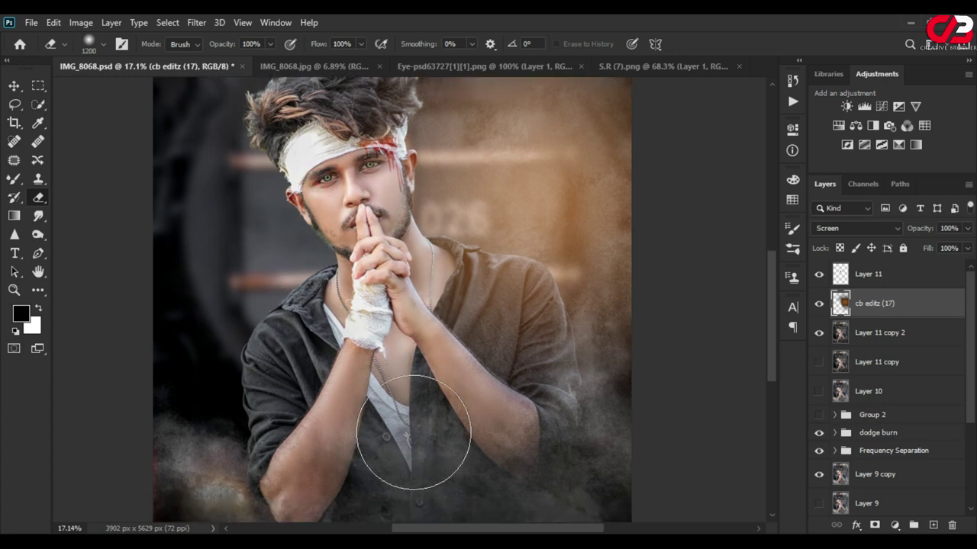
scroll(414, 432, "down", 1)
scroll(308, 229, "up", 2)
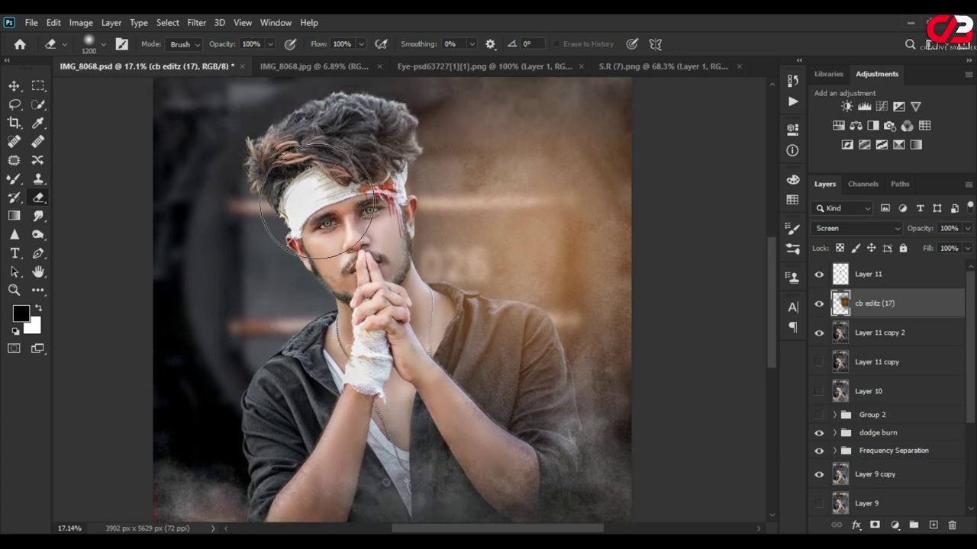
left_click_drag(305, 218, 323, 269)
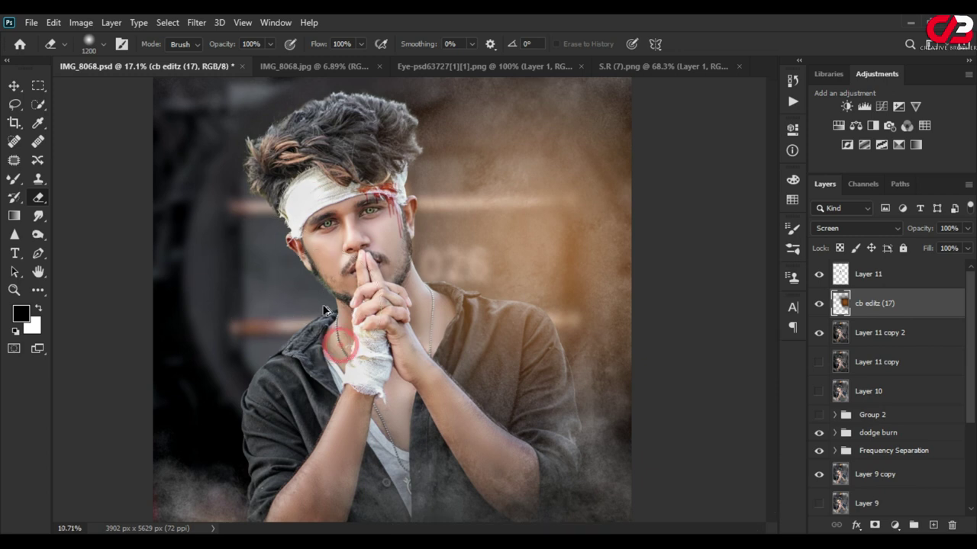
scroll(323, 310, "down", 3)
scroll(323, 311, "up", 2)
scroll(323, 310, "up", 1)
scroll(323, 310, "down", 1)
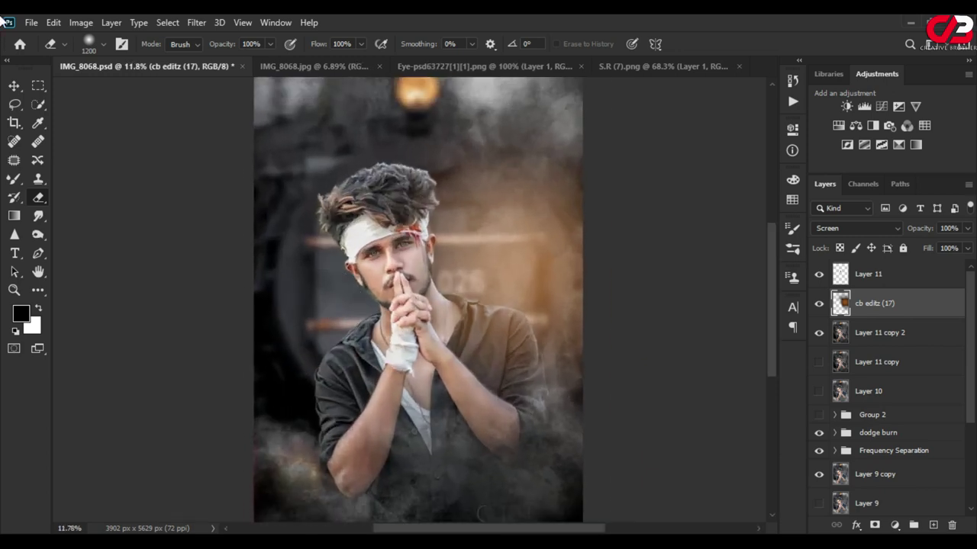
Merge the glow, Layer 11 copy 2 and Layer 11 into one layer
left_click(884, 336, "ctrl")
left_click(873, 276, "ctrl")
right_click(877, 338)
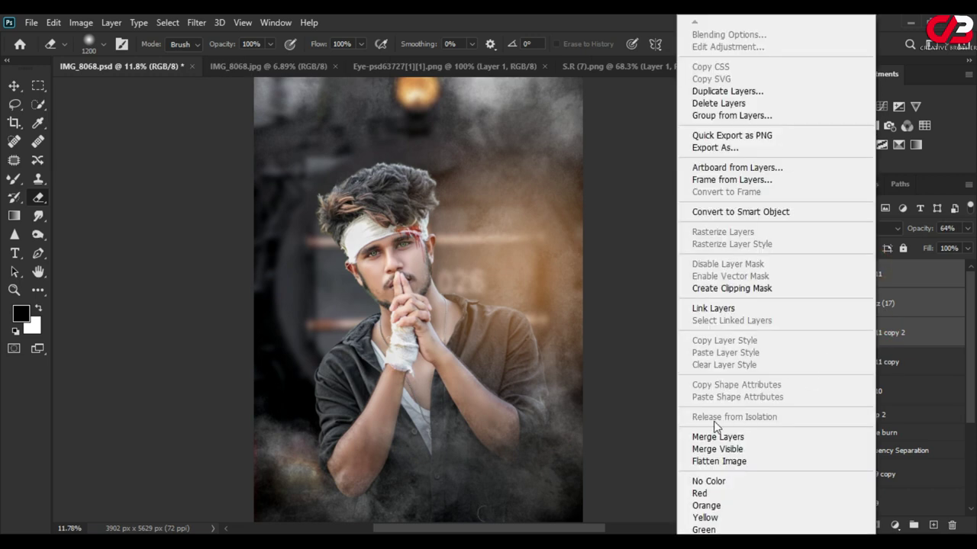
left_click(717, 434)
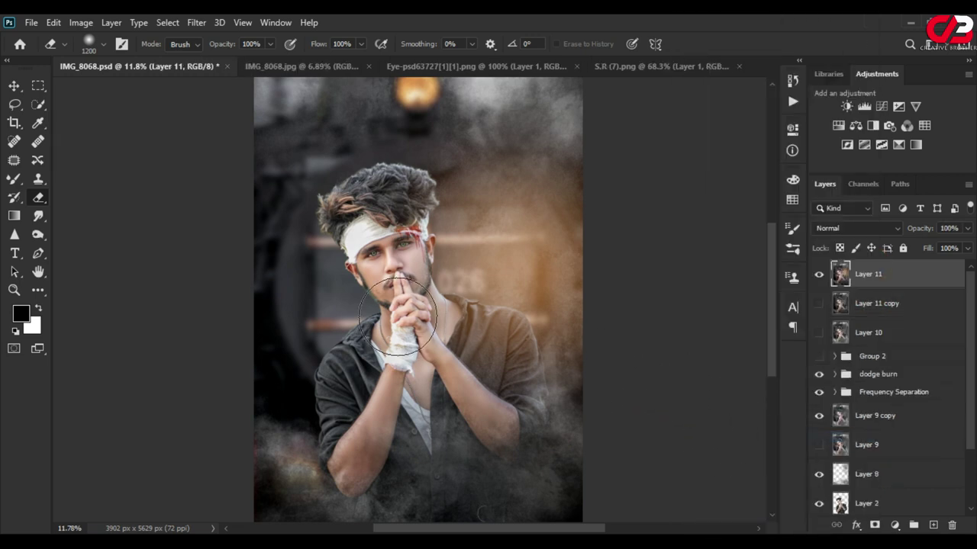
scroll(405, 320, "down", 1)
scroll(398, 320, "down", 1)
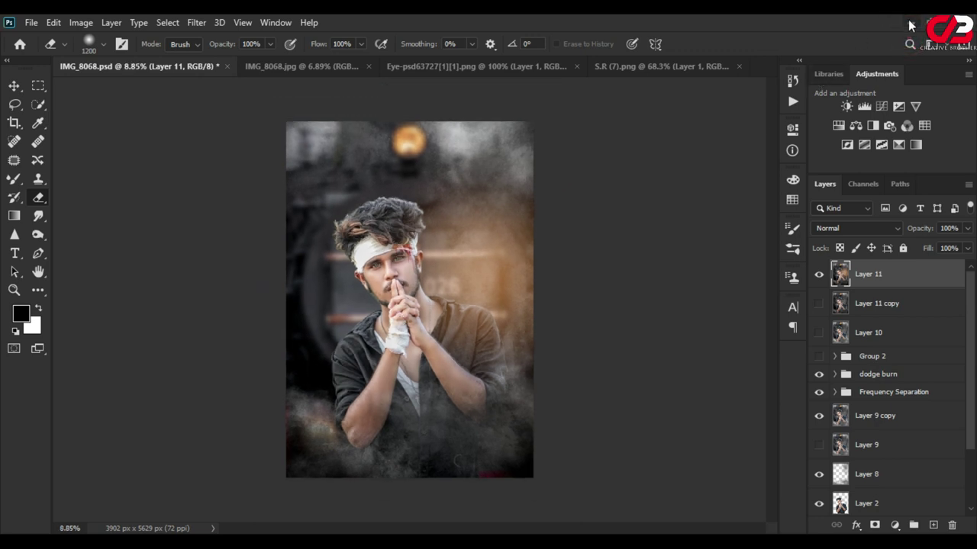
Minimize Photoshop and refresh the desktop twice
left_click(908, 25)
right_click(407, 153)
left_click(443, 193)
right_click(405, 152)
left_click(442, 193)
Browse This PC > J: > Hrs Editz Buzz > Hrs Editz > done > Creative Brothers
double_click(22, 34)
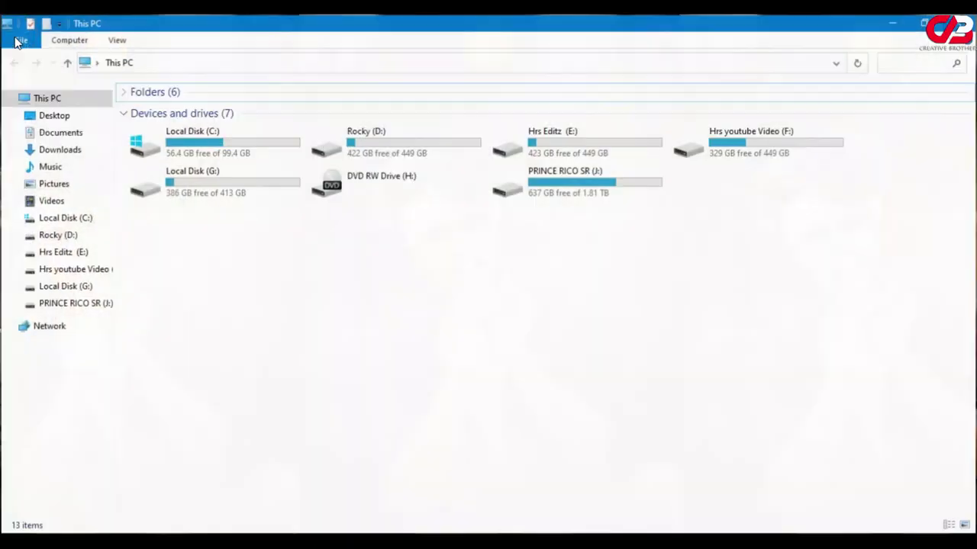
double_click(561, 182)
double_click(774, 147)
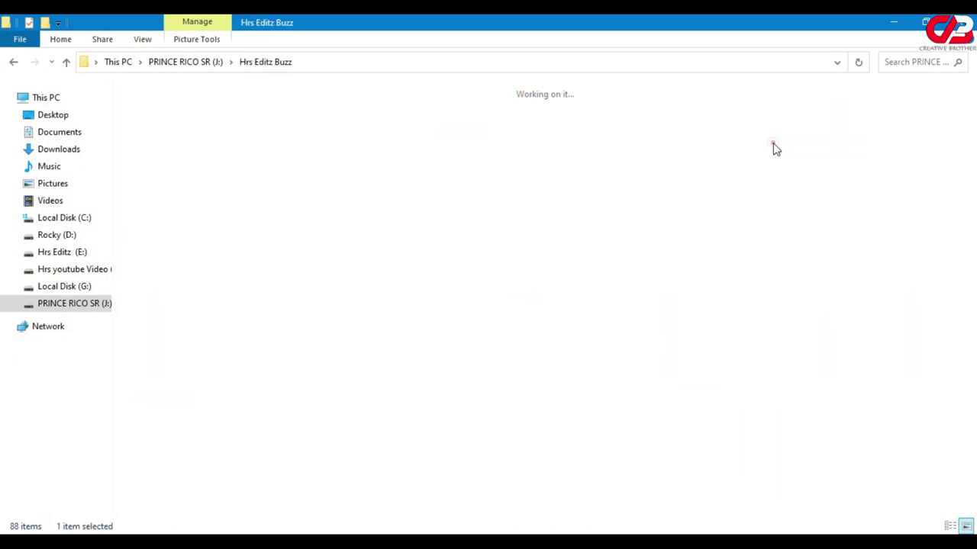
double_click(468, 141)
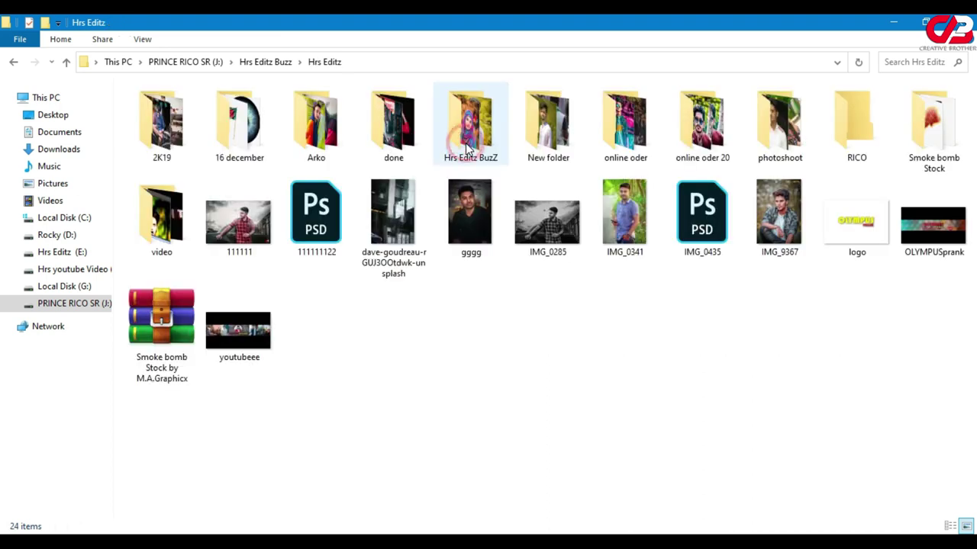
double_click(397, 137)
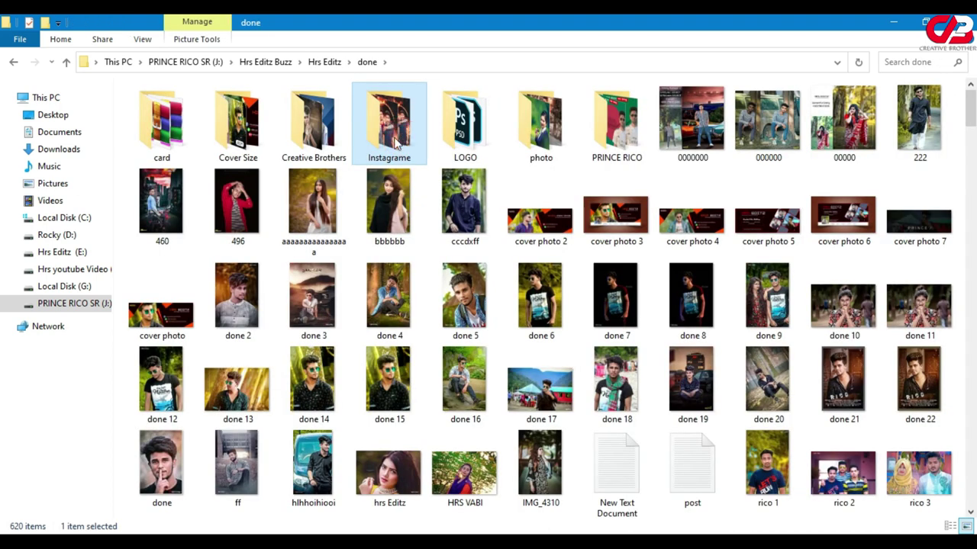
double_click(313, 152)
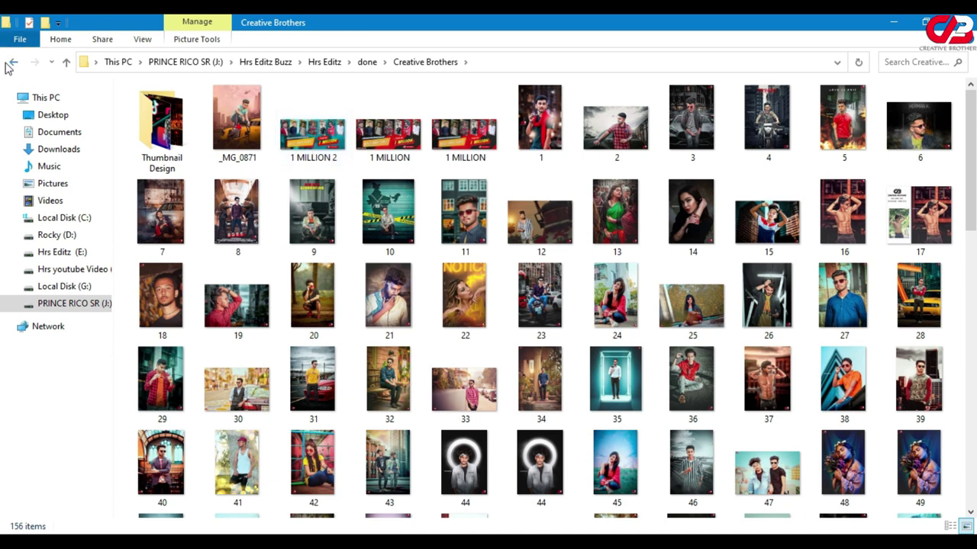
Check the photoshoot and done folders, then return to Hrs Editz Buzz
left_click(9, 64)
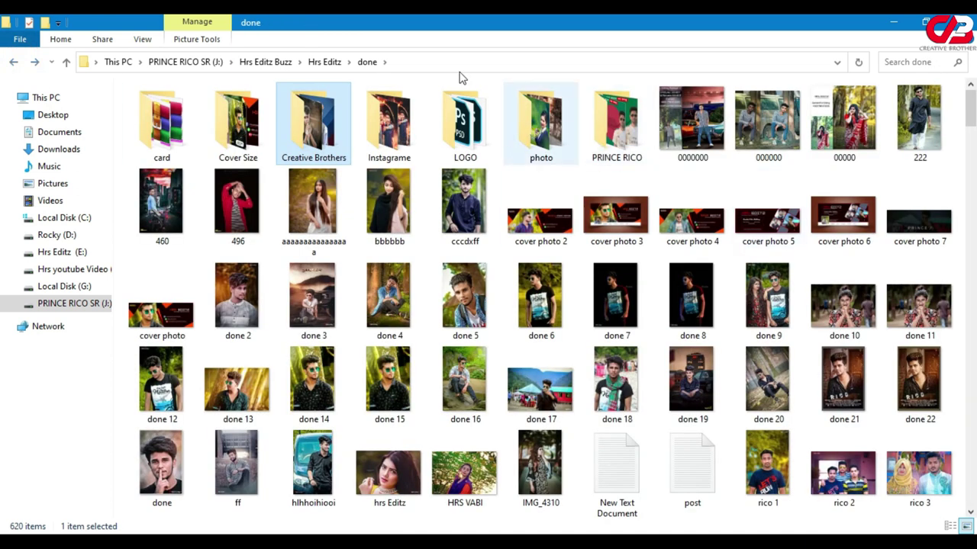
left_click(16, 65)
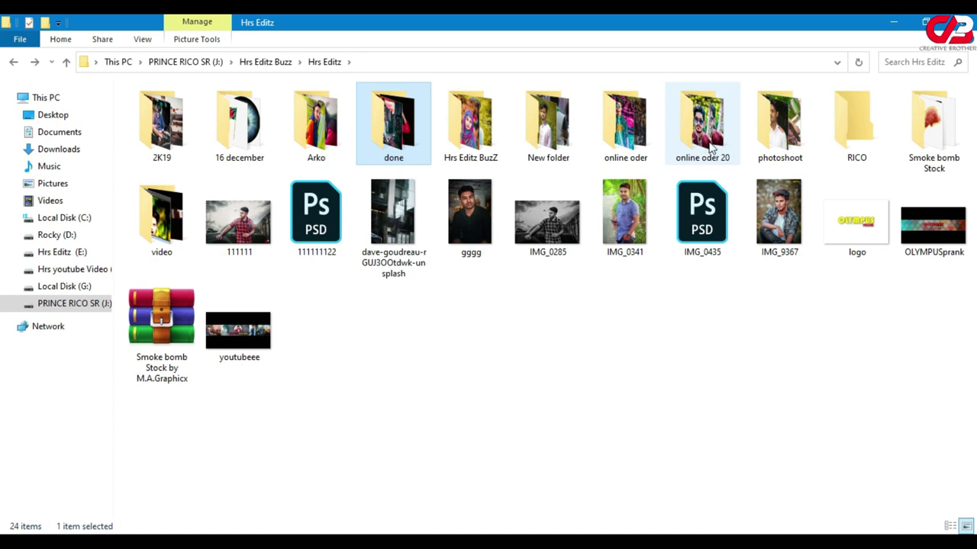
double_click(778, 122)
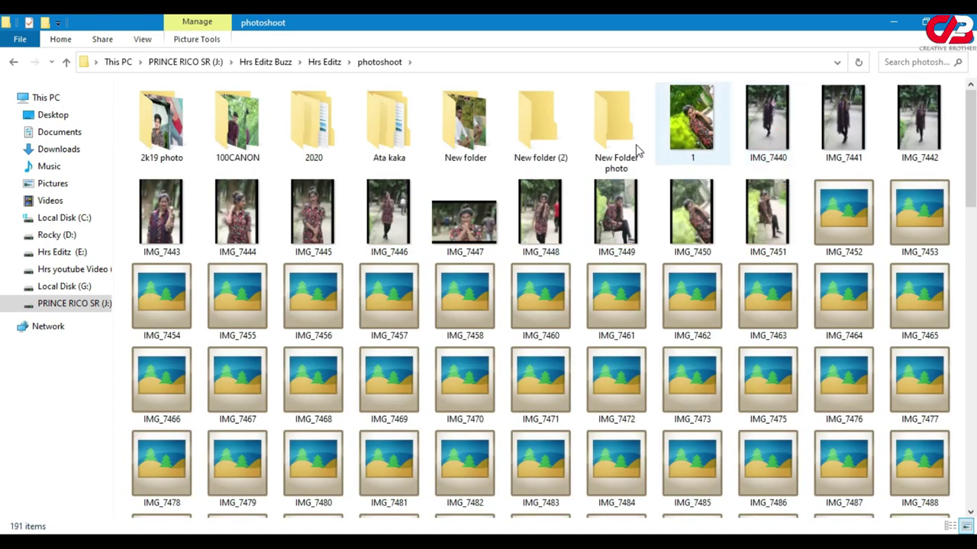
left_click(13, 62)
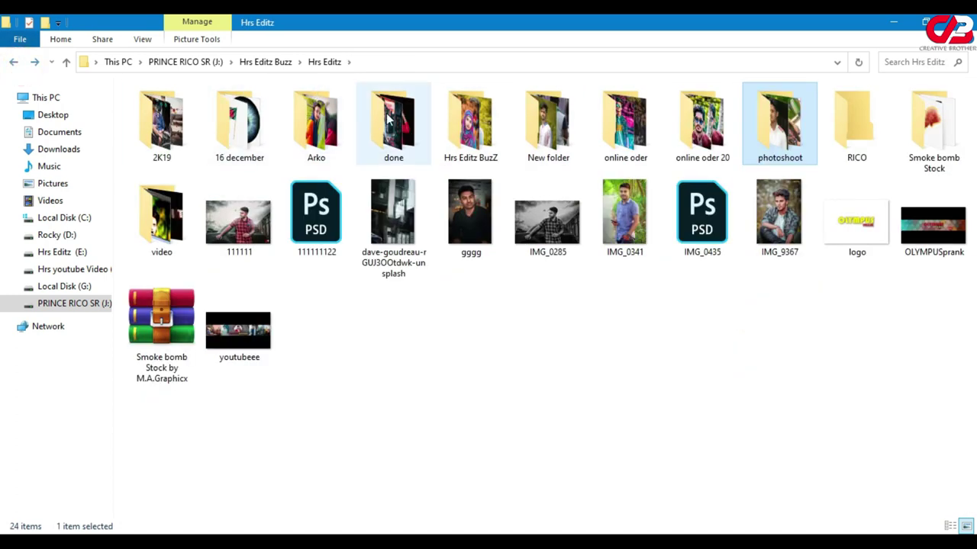
double_click(388, 118)
left_click(13, 62)
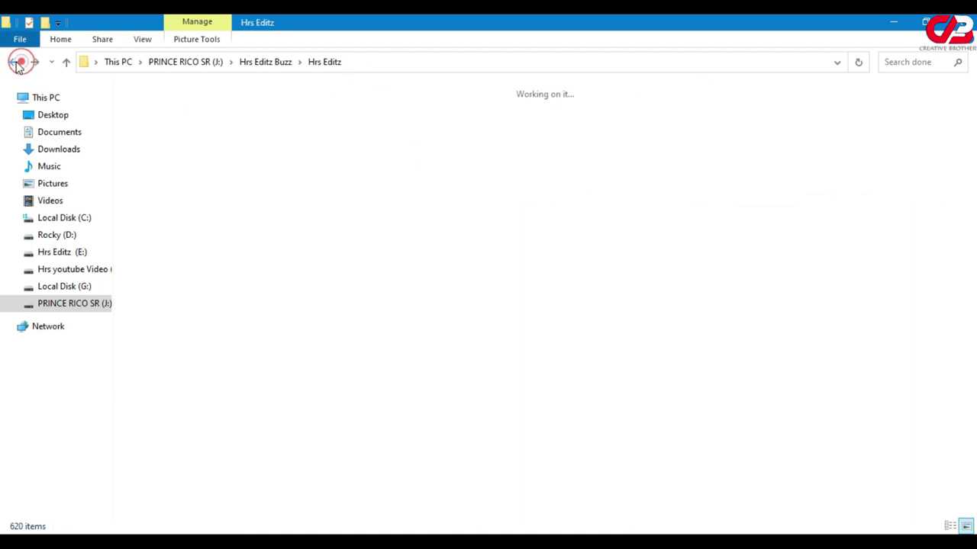
left_click(13, 61)
Open Png > Best Png Stock Image For Editing Pack 1 > 2000+ PNG FILE > Tattoo and drag S.R (6) into Photoshop
double_click(791, 155)
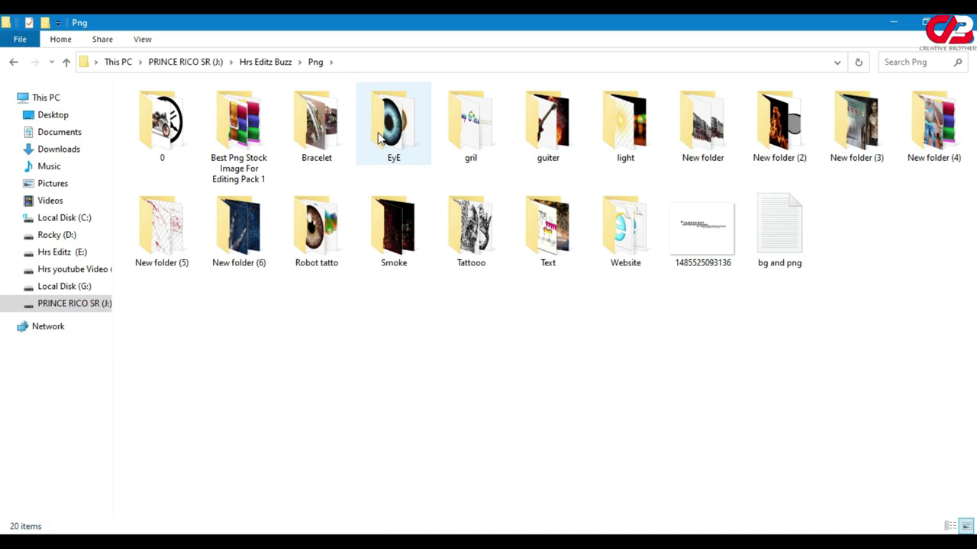
double_click(232, 141)
double_click(234, 144)
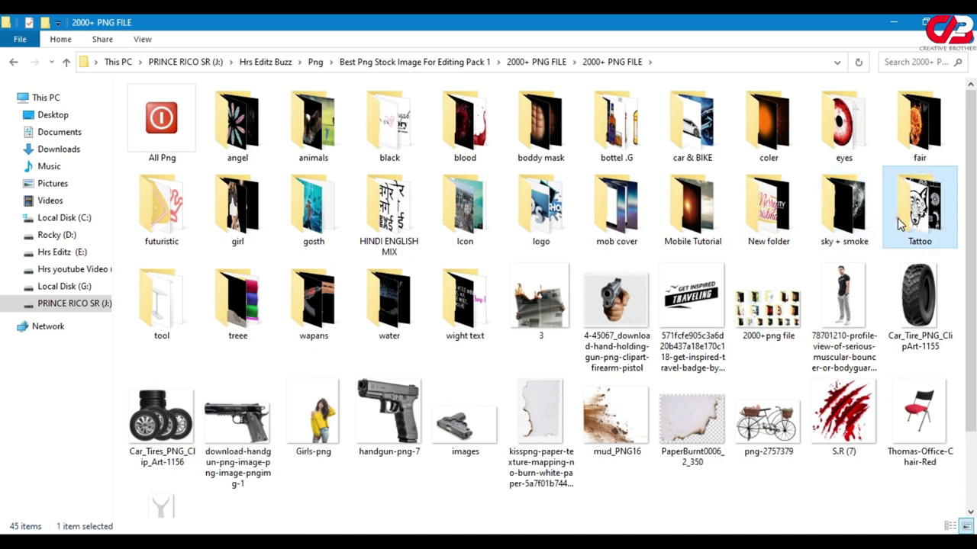
double_click(919, 212)
left_click_drag(235, 252, 419, 283)
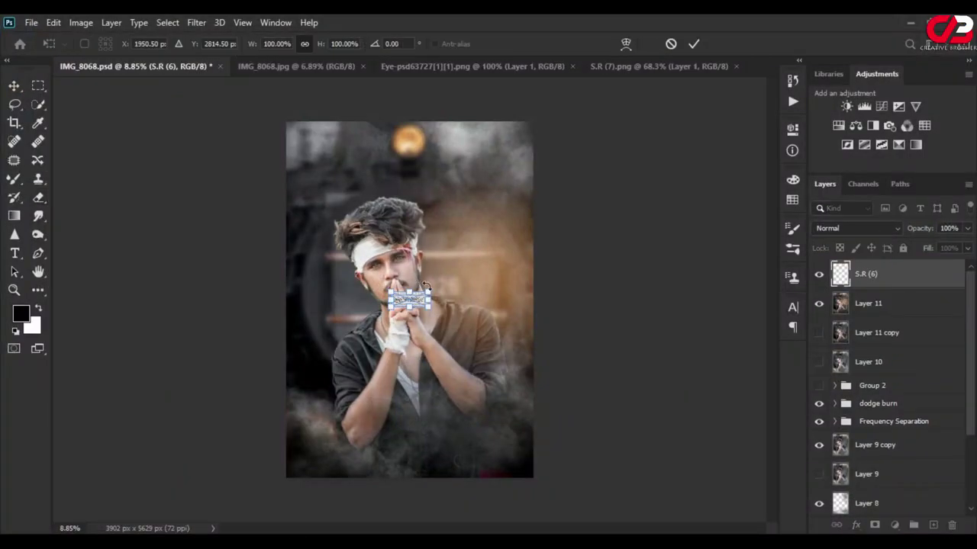
Commit the placed S.R (6) tattoo and rasterize its layer
scroll(419, 283, "up", 5)
scroll(416, 281, "down", 1)
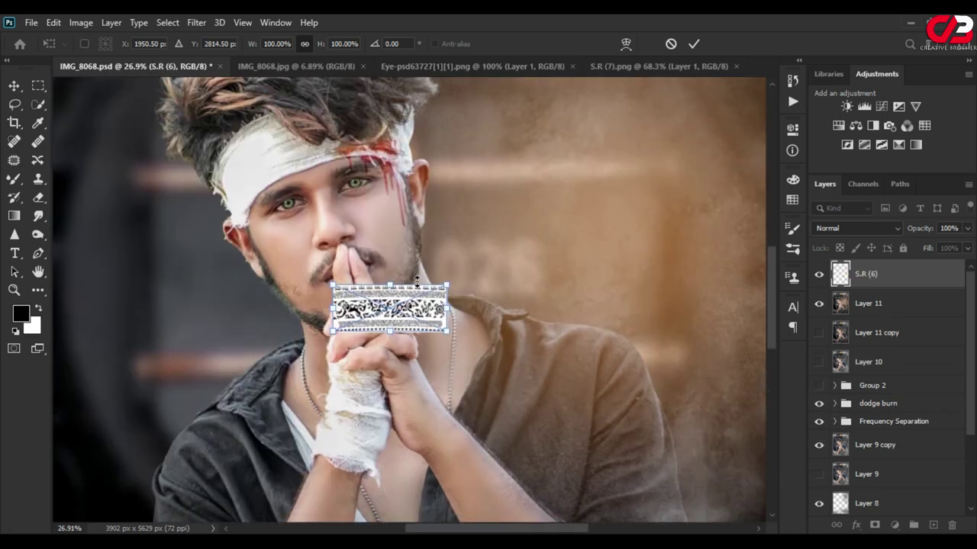
left_click(691, 46)
key("e")
right_click(863, 267)
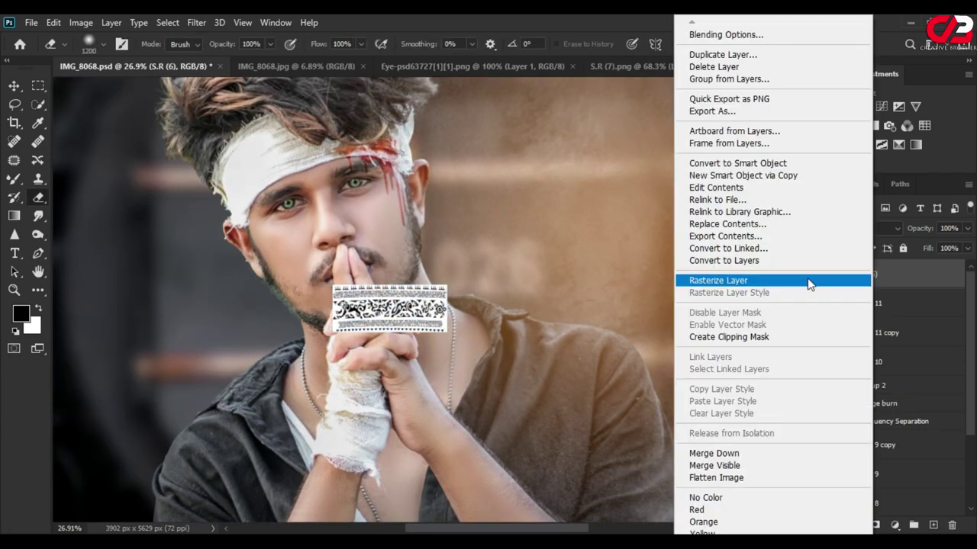
left_click(713, 281)
Move the tattoo onto the forearm and set its blend mode to Multiply
scroll(670, 305, "down", 3)
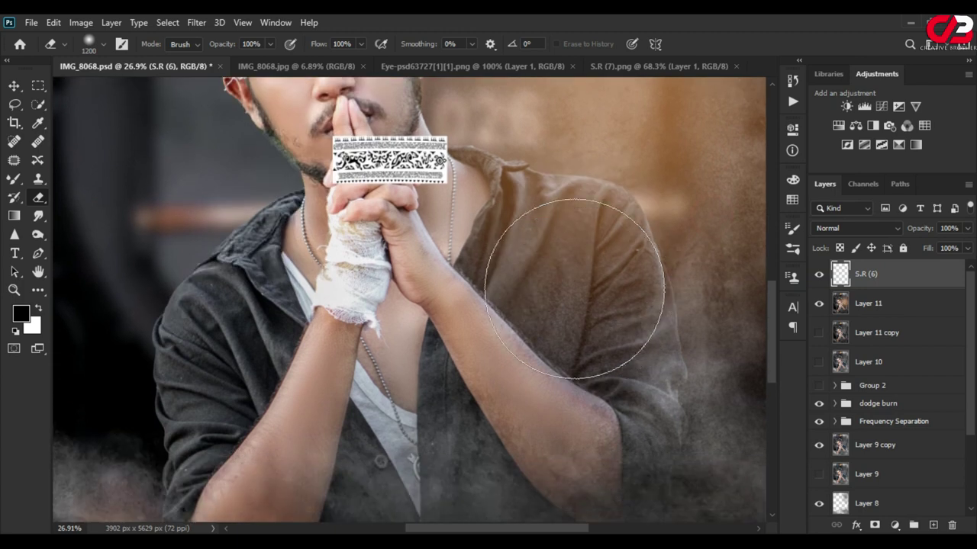
left_click(17, 86)
left_click_drag(395, 175, 305, 447)
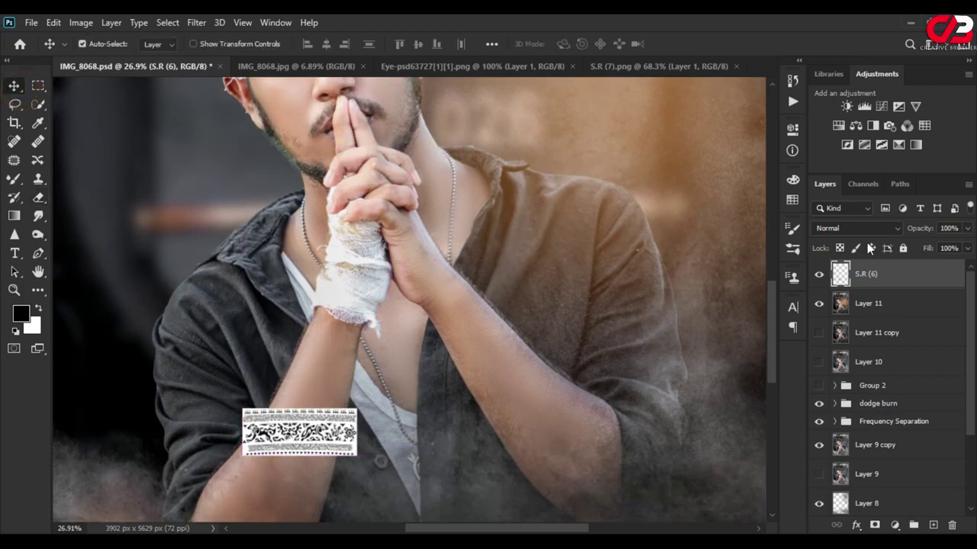
left_click(839, 228)
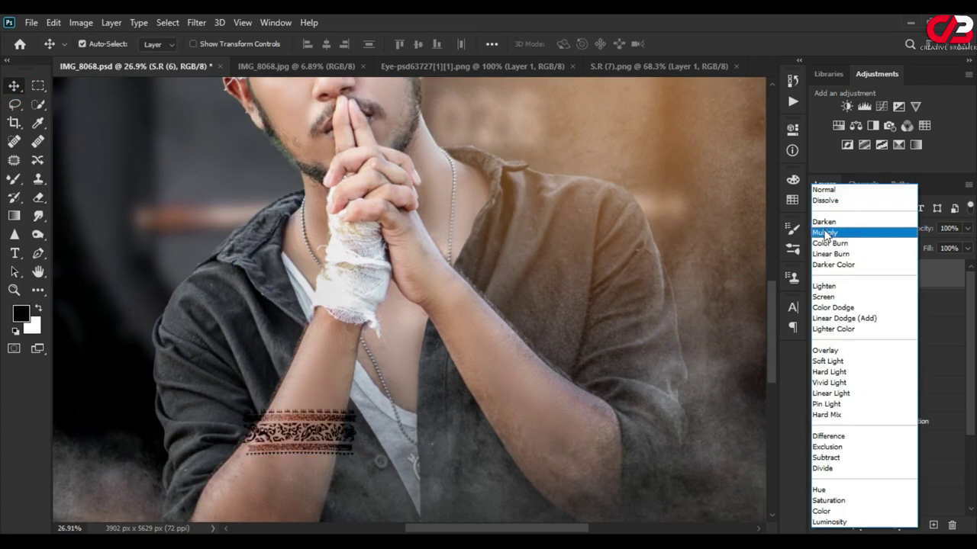
left_click(824, 228)
scroll(276, 413, "down", 2)
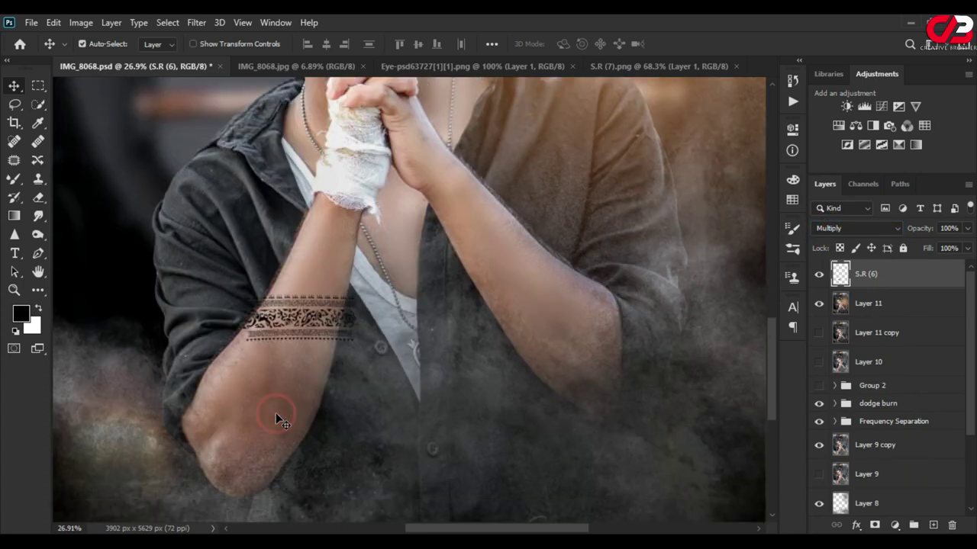
scroll(309, 309, "up", 2)
Try rotating and warping the tattoo, then cancel the transform
key("ctrl+t")
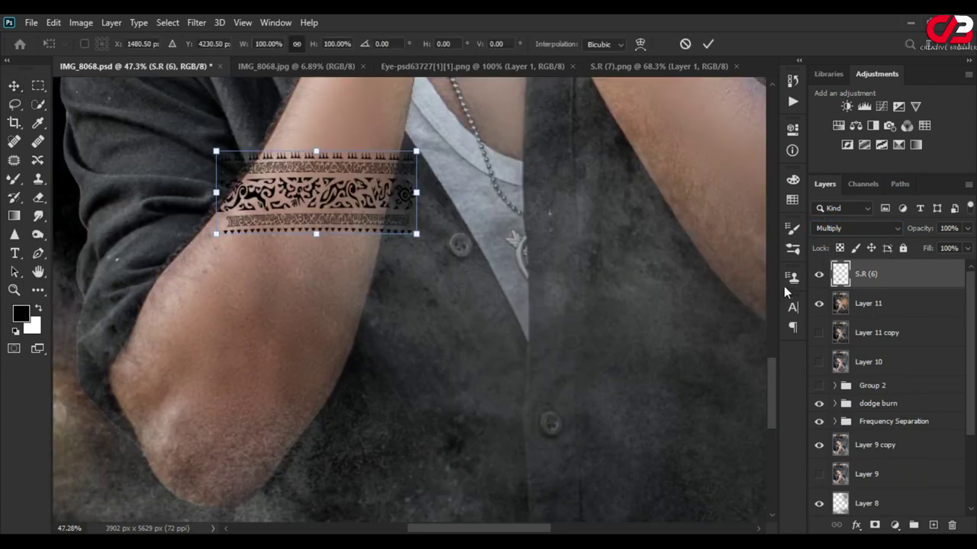
scroll(361, 237, "up", 2)
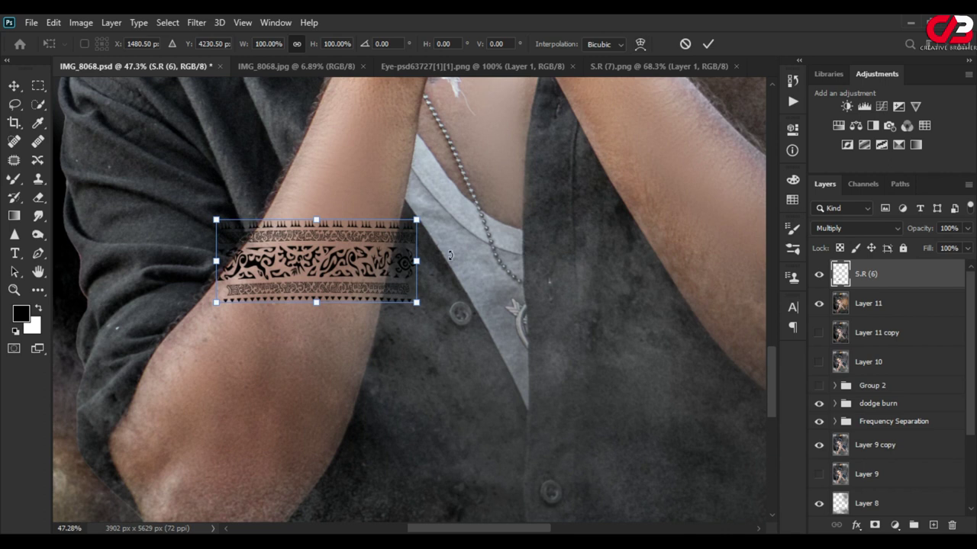
left_click_drag(449, 256, 440, 309)
left_click_drag(320, 279, 309, 286)
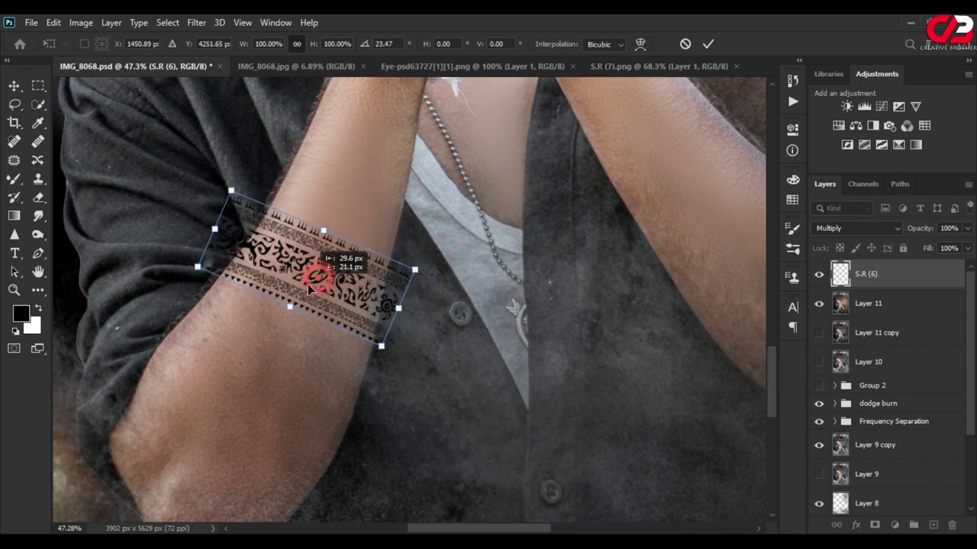
left_click(640, 43)
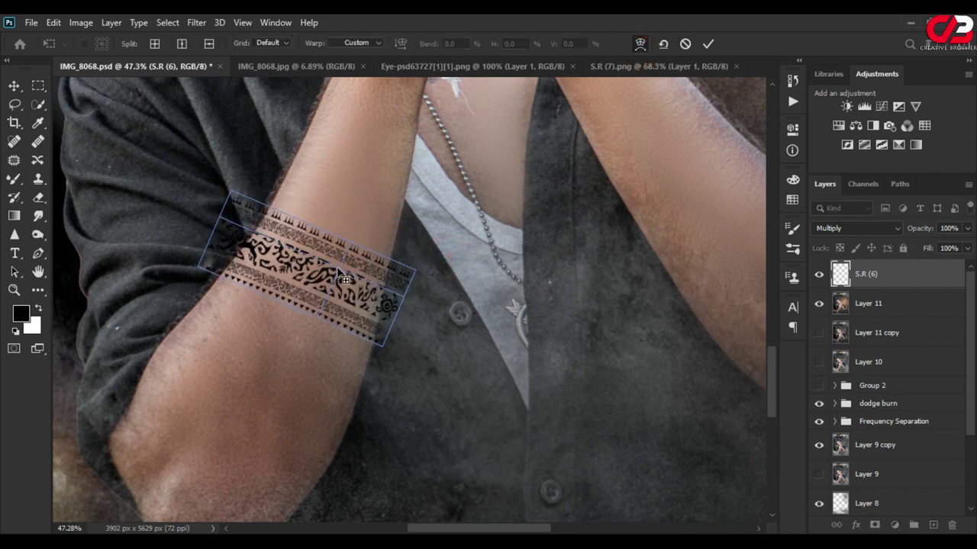
scroll(274, 267, "up", 3)
left_click_drag(275, 267, 360, 259)
left_click(685, 43)
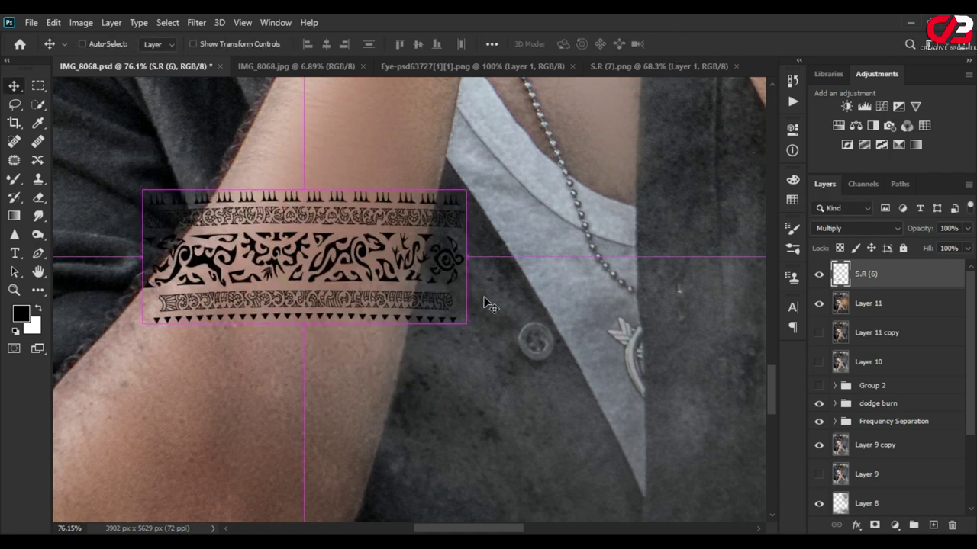
Rotate the tattoo about 29° and position it along the forearm
key("ctrl+t")
left_click_drag(491, 305, 447, 338)
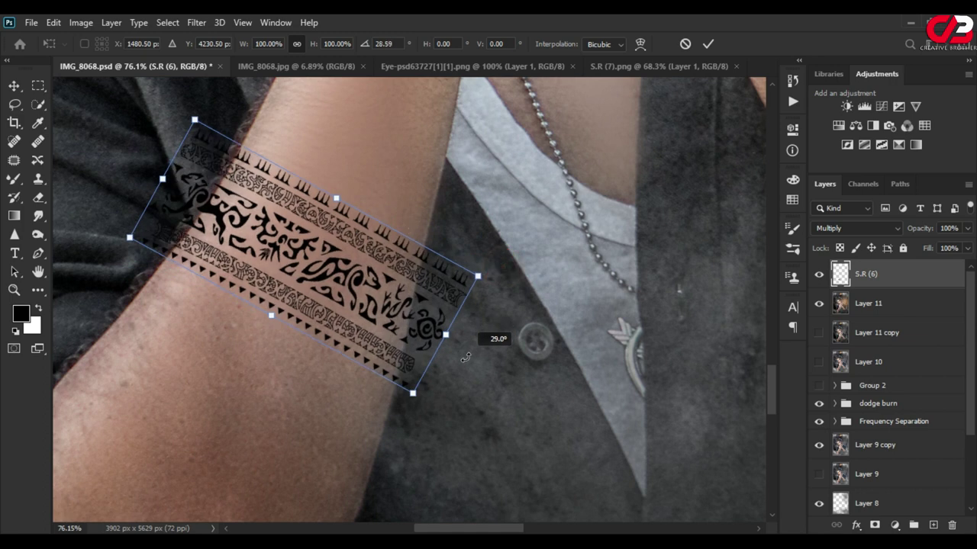
left_click_drag(302, 278, 275, 349)
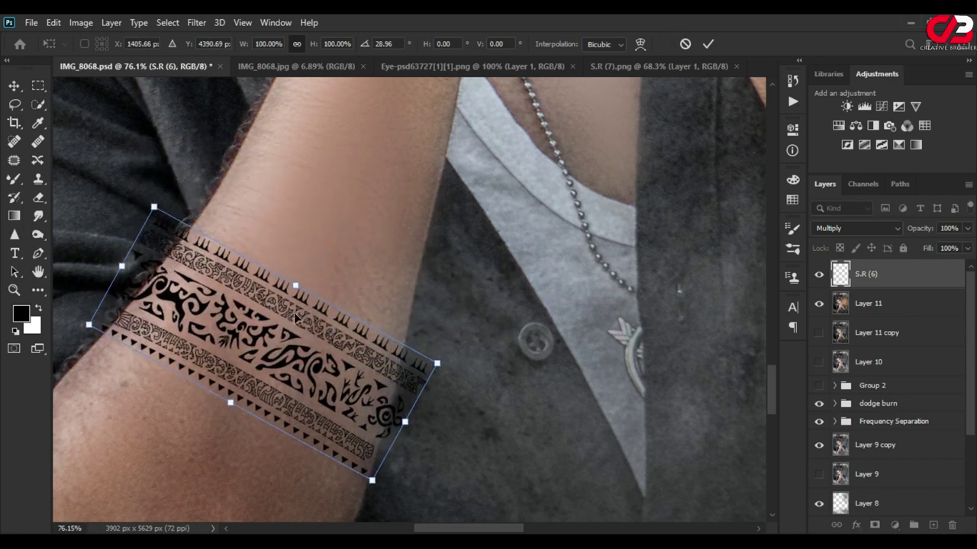
left_click_drag(297, 285, 294, 290)
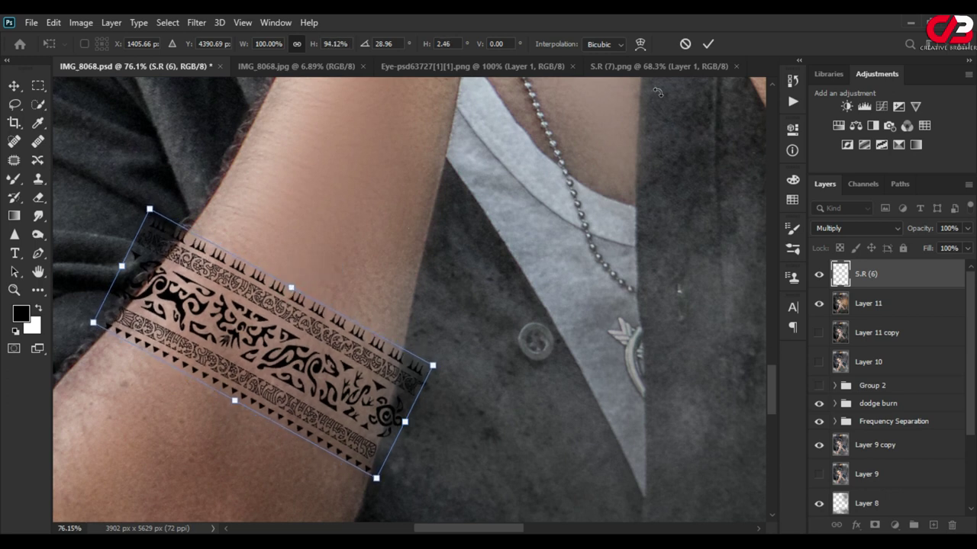
Warp the tattoo's corners, middle and bottom edge to wrap around the arm
left_click(639, 46)
left_click_drag(150, 210, 210, 187)
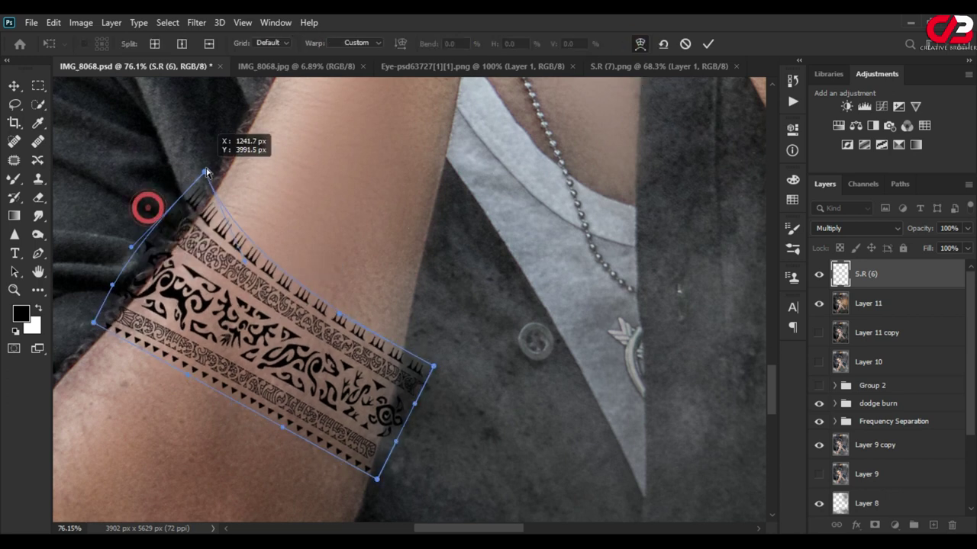
left_click_drag(431, 366, 416, 328)
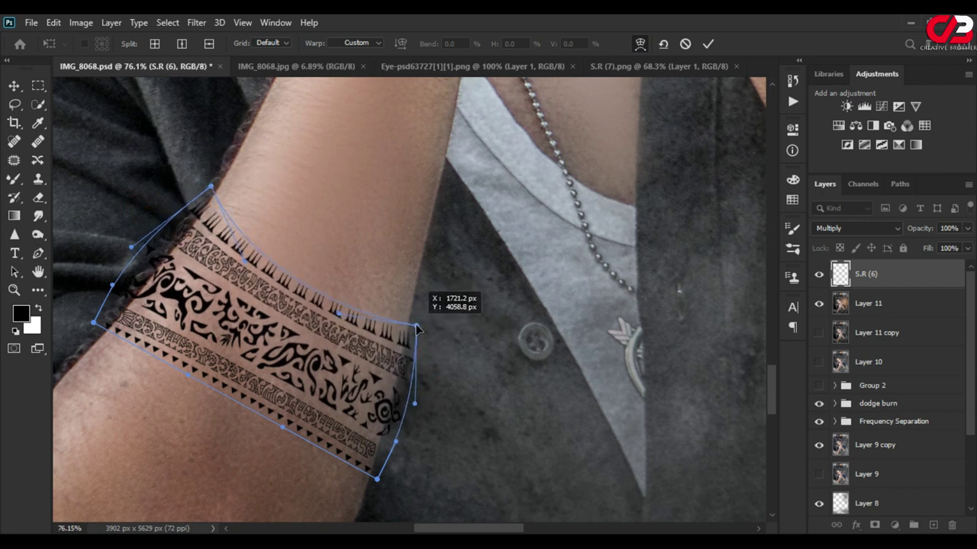
left_click_drag(244, 354, 291, 308)
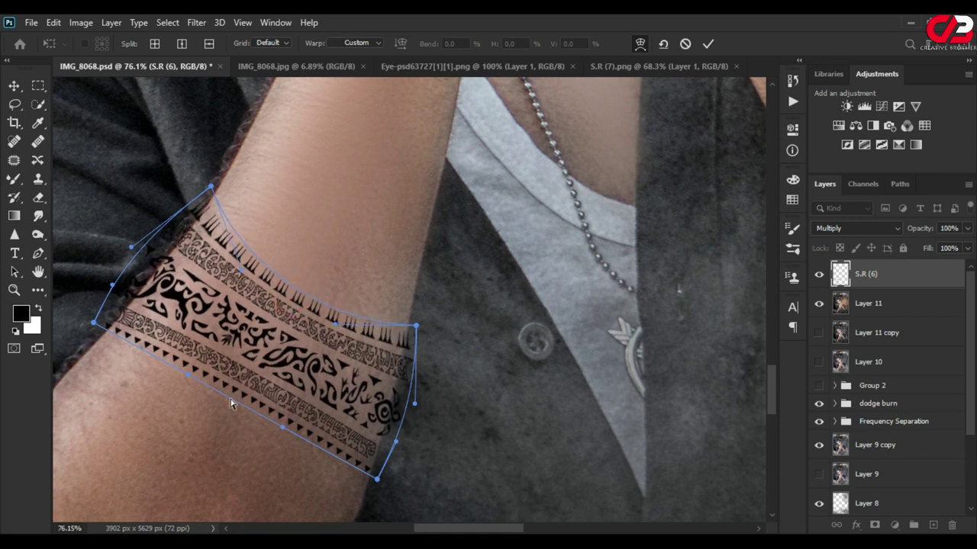
left_click_drag(281, 430, 276, 441)
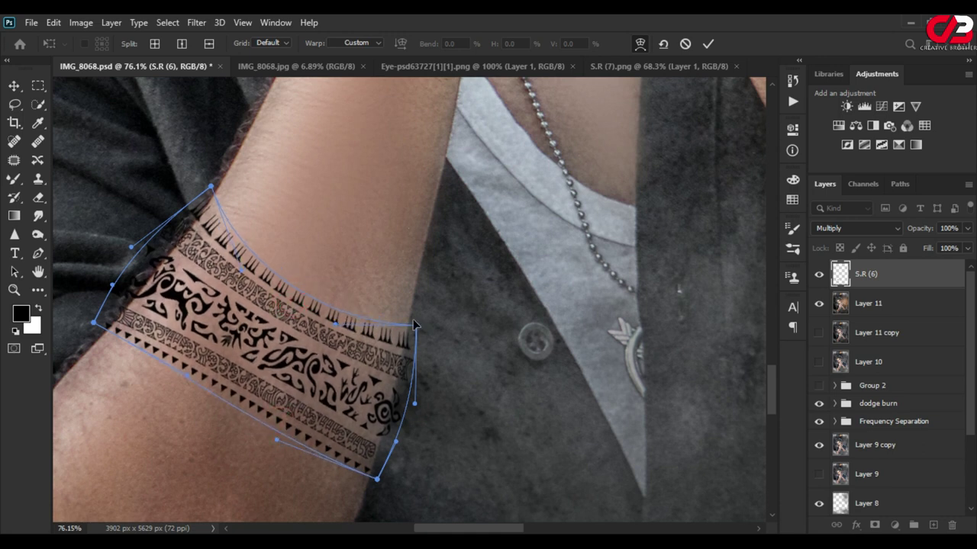
left_click(707, 44)
Erase the tattoo's right end past the arm contour with a 60 px eraser
scroll(138, 323, "up", 1)
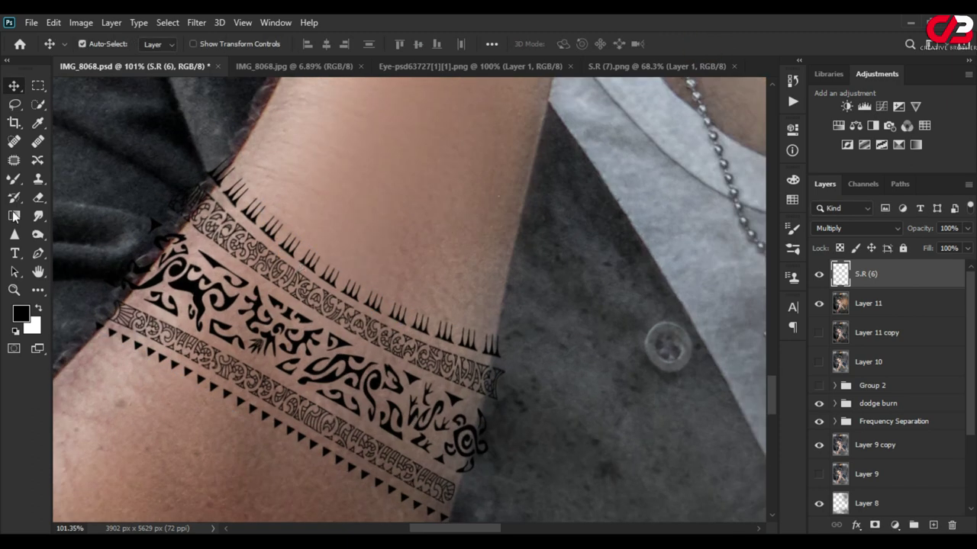
left_click(38, 198)
scroll(244, 237, "up", 2)
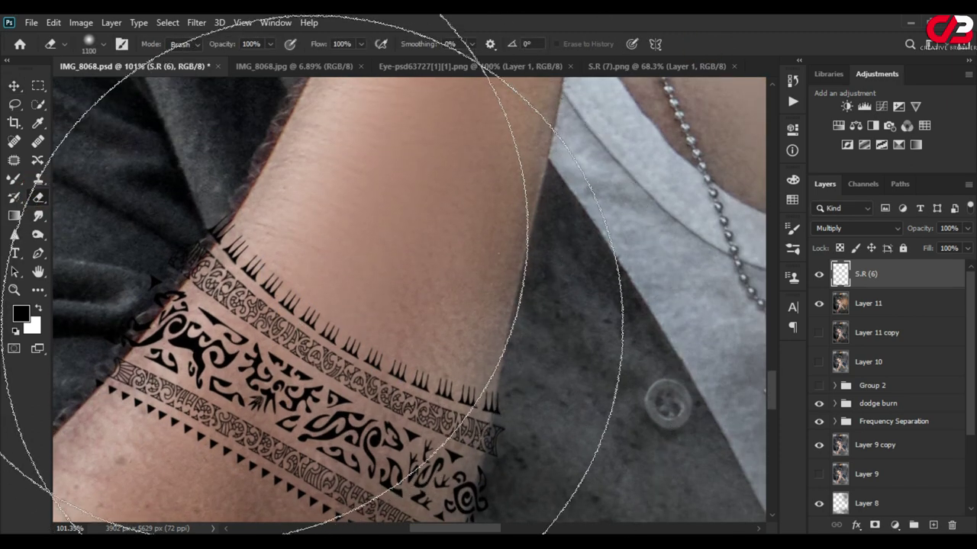
key("bracketleft")
key("bracketleft")
key("bracketleft")
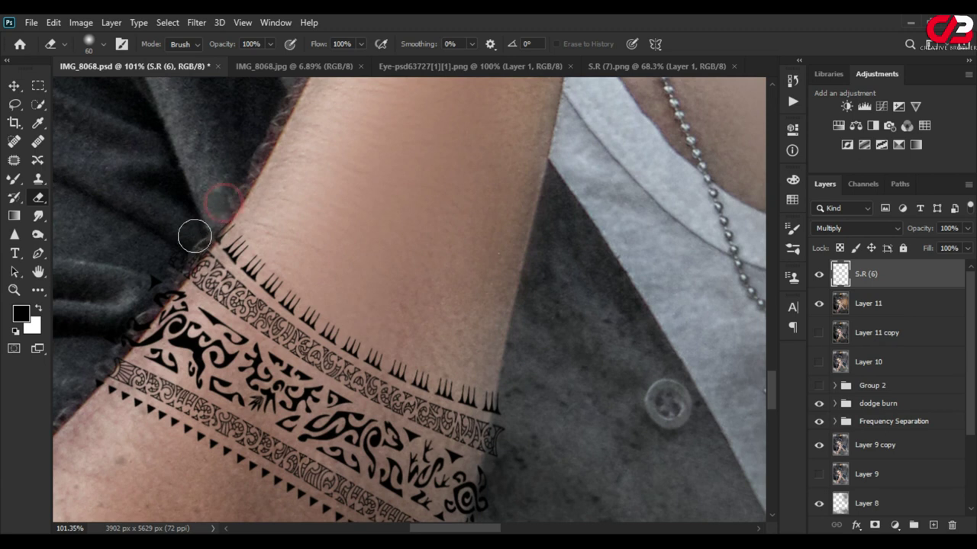
scroll(118, 316, "down", 1)
scroll(118, 316, "left", 2)
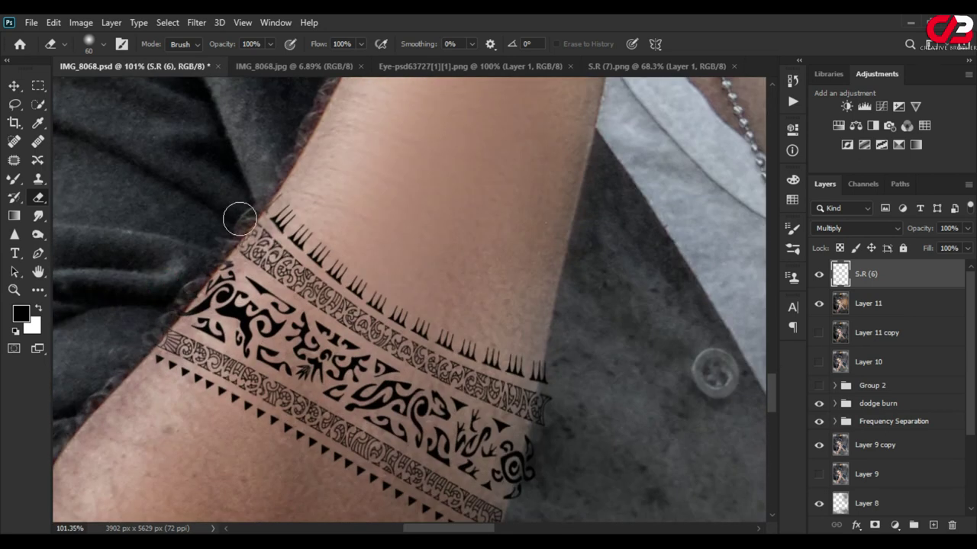
scroll(239, 218, "down", 3)
scroll(343, 303, "up", 3)
left_click_drag(343, 304, 344, 338)
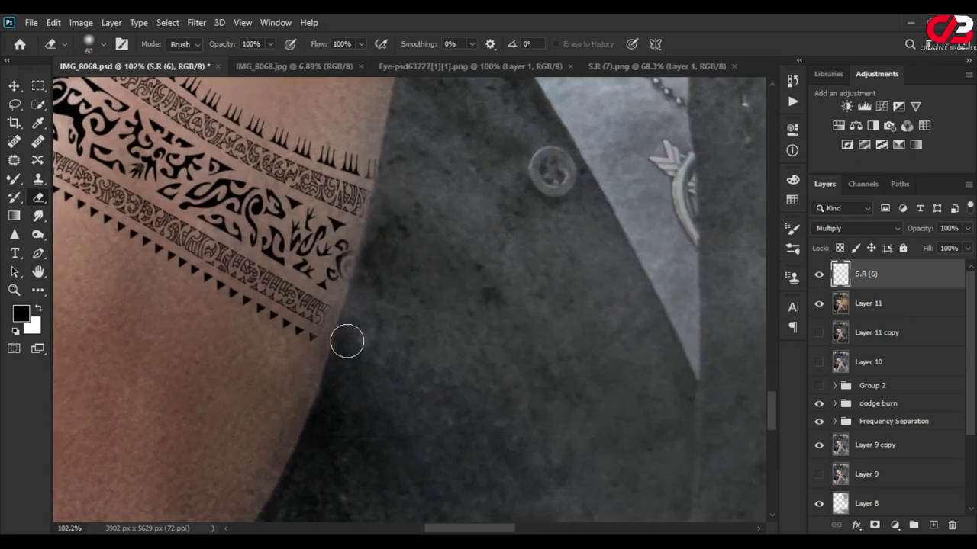
key("ctrl+z")
left_click_drag(373, 236, 337, 341)
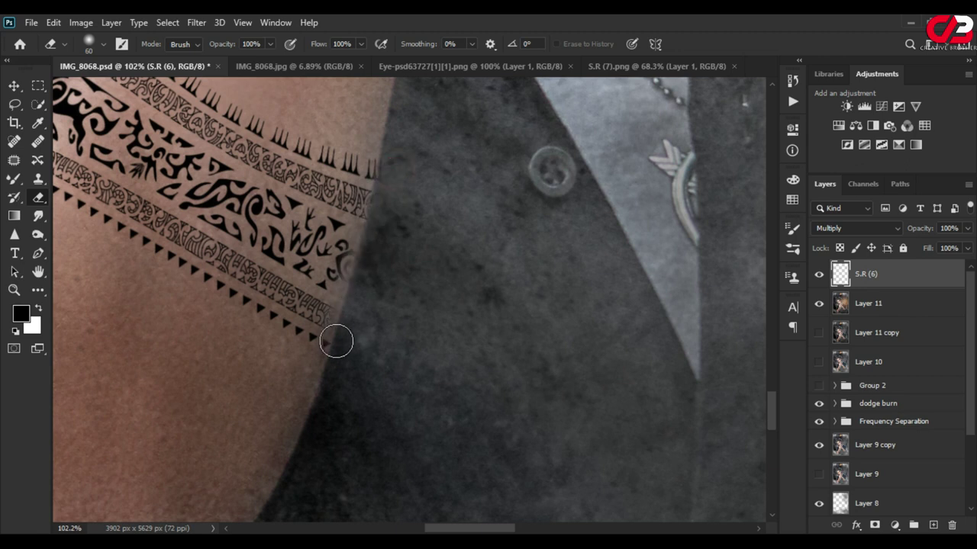
Undo the tattoo warp, leaving a flat horizontal band across the arm
scroll(336, 356, "down", 3)
scroll(327, 247, "down", 3)
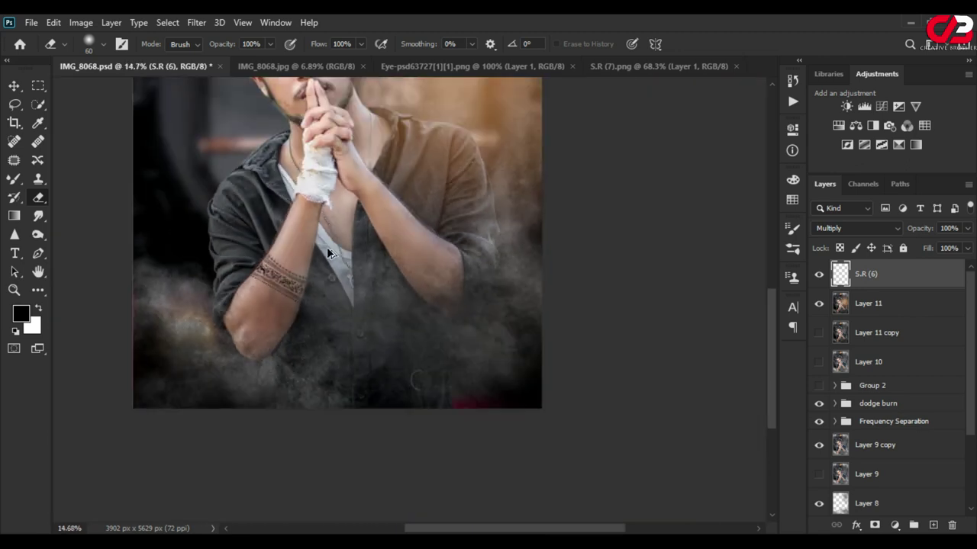
scroll(327, 246, "down", 1)
scroll(326, 247, "up", 2)
key("ctrl+z")
key("ctrl+z")
key("ctrl+z")
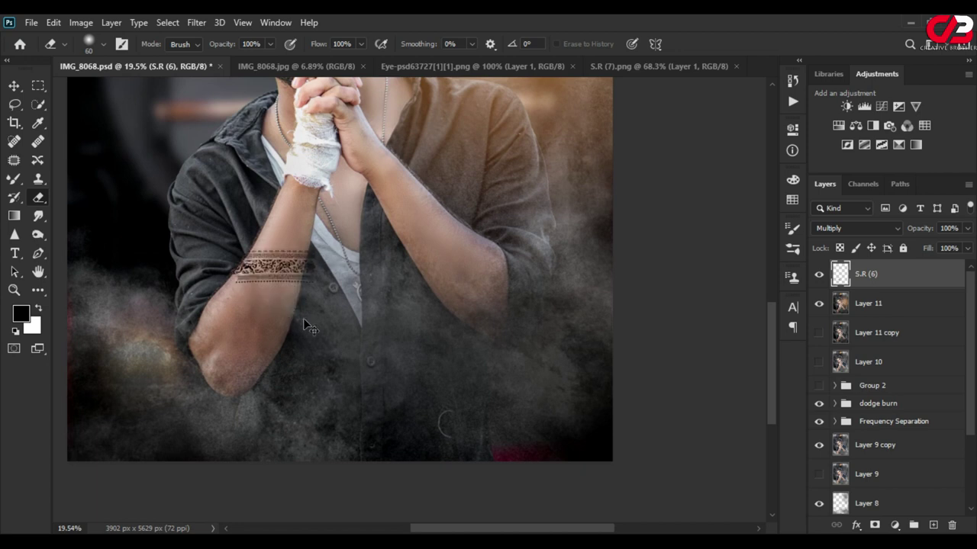
scroll(304, 322, "up", 1)
scroll(283, 323, "up", 4)
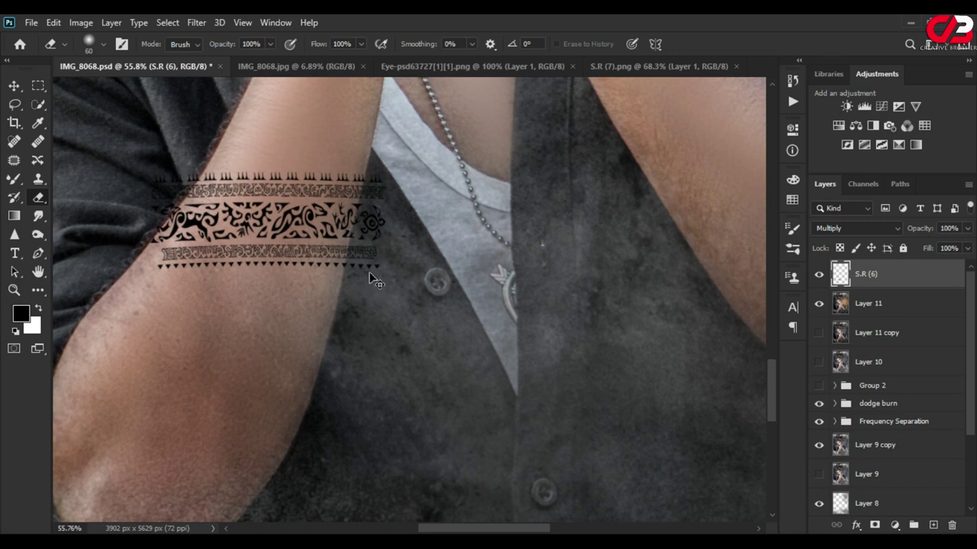
Rotate the tattoo band about 17.86° and move it onto the forearm
key("ctrl+t")
left_click_drag(410, 228, 401, 271)
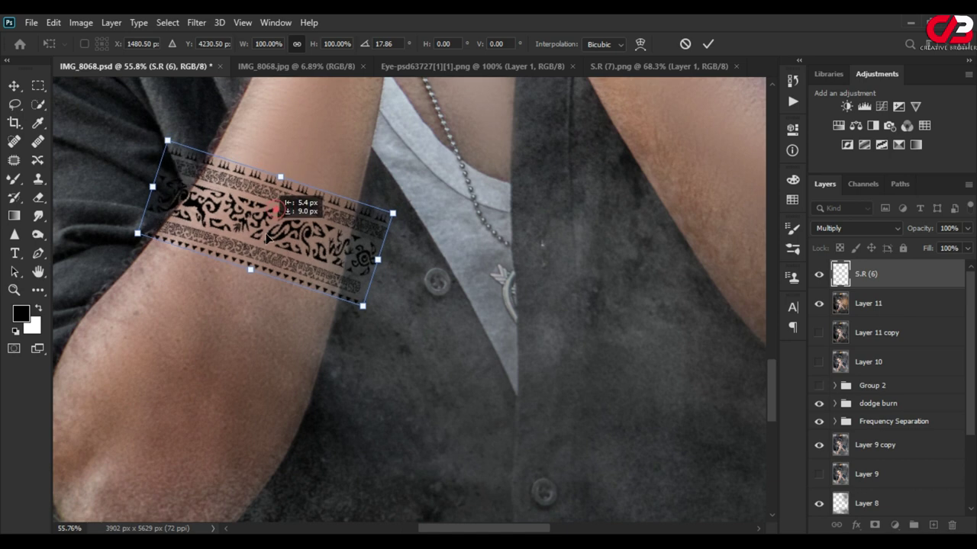
left_click_drag(279, 209, 242, 269)
left_click_drag(260, 260, 260, 249)
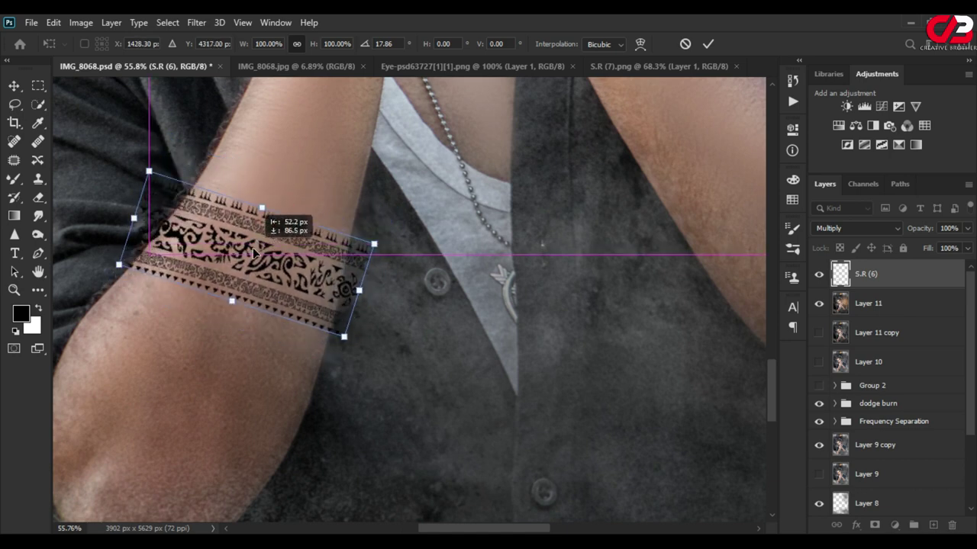
left_click(707, 43)
Erase the tattoo overhangs on the dark shirt with a Hard Round eraser
key("e")
scroll(349, 280, "up", 2)
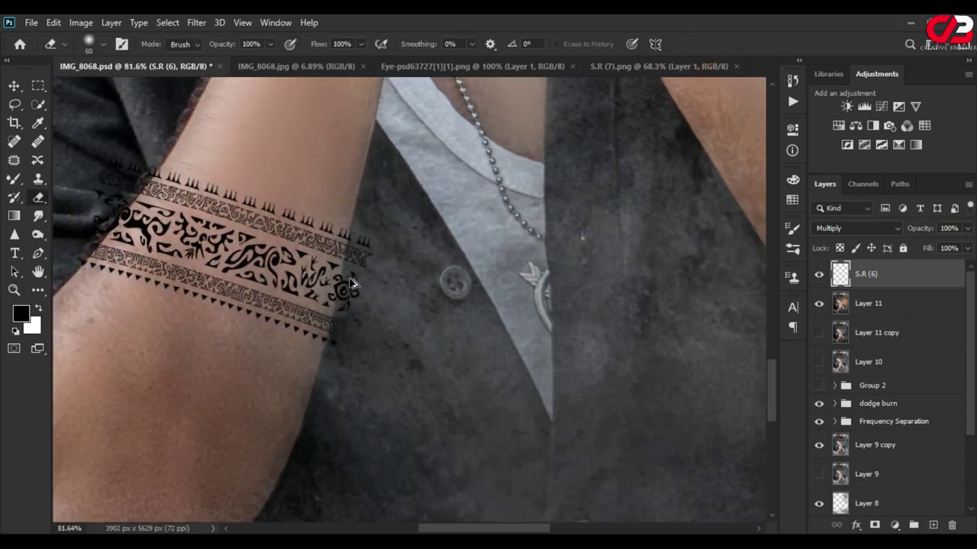
scroll(360, 211, "up", 3)
left_click(649, 322)
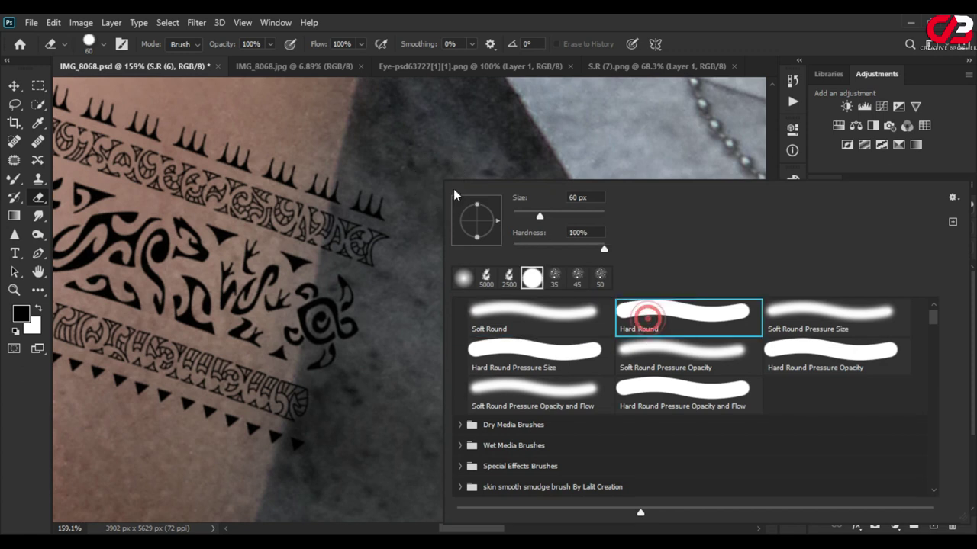
left_click(414, 178)
mouse_move(366, 182)
left_mouse_down()
mouse_move(316, 327)
mouse_move(338, 345)
mouse_move(310, 441)
left_mouse_up()
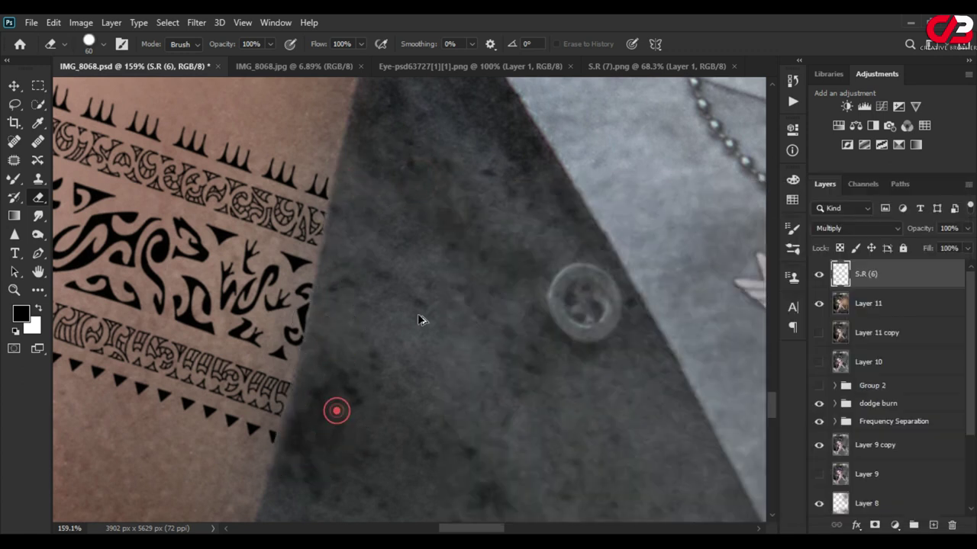
scroll(221, 242, "down", 6)
scroll(276, 219, "up", 5)
mouse_move(273, 218)
left_mouse_down()
mouse_move(266, 244)
mouse_move(130, 414)
left_mouse_up()
left_click(126, 416)
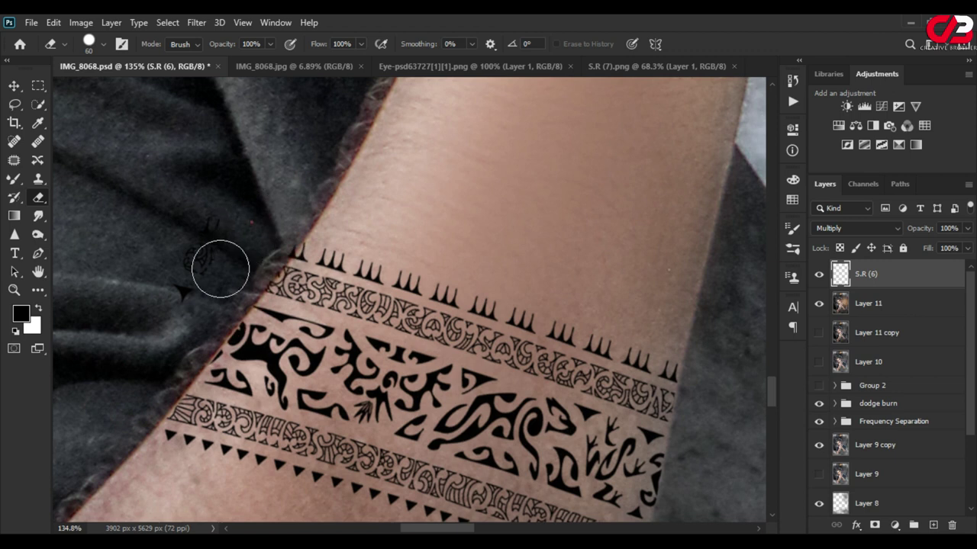
scroll(186, 286, "down", 5)
scroll(185, 286, "down", 5)
scroll(301, 257, "down", 2)
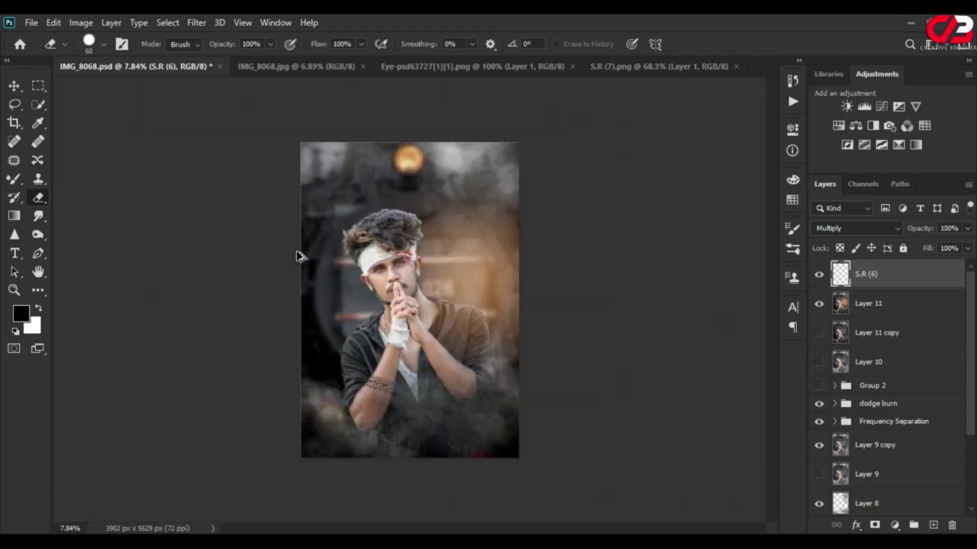
scroll(297, 250, "up", 1)
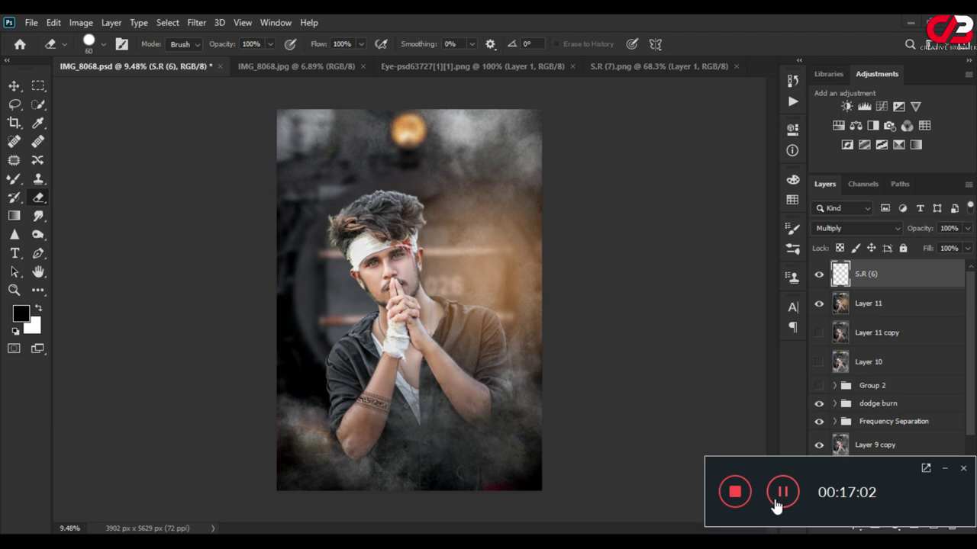
left_click(946, 469)
scroll(401, 240, "up", 2)
scroll(401, 240, "up", 3)
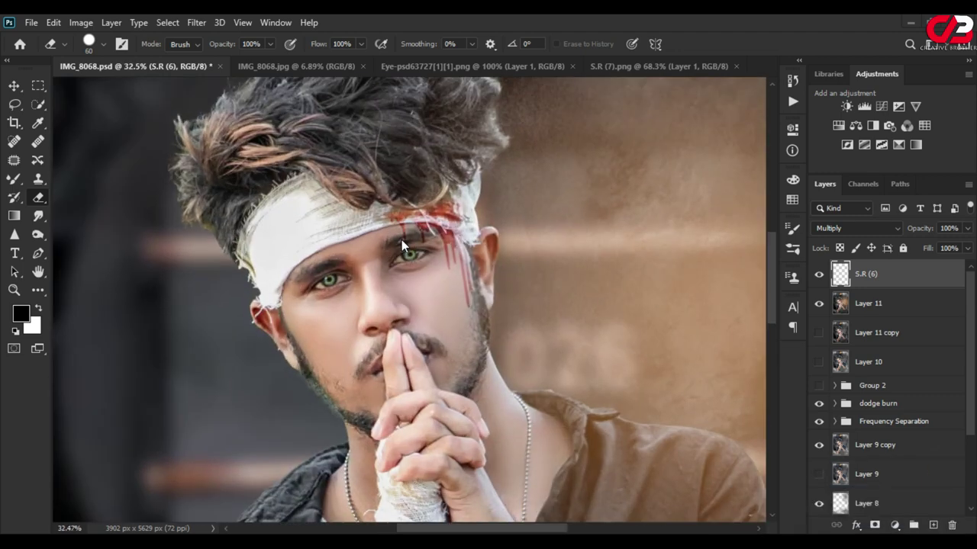
scroll(401, 239, "down", 2)
scroll(402, 240, "down", 2)
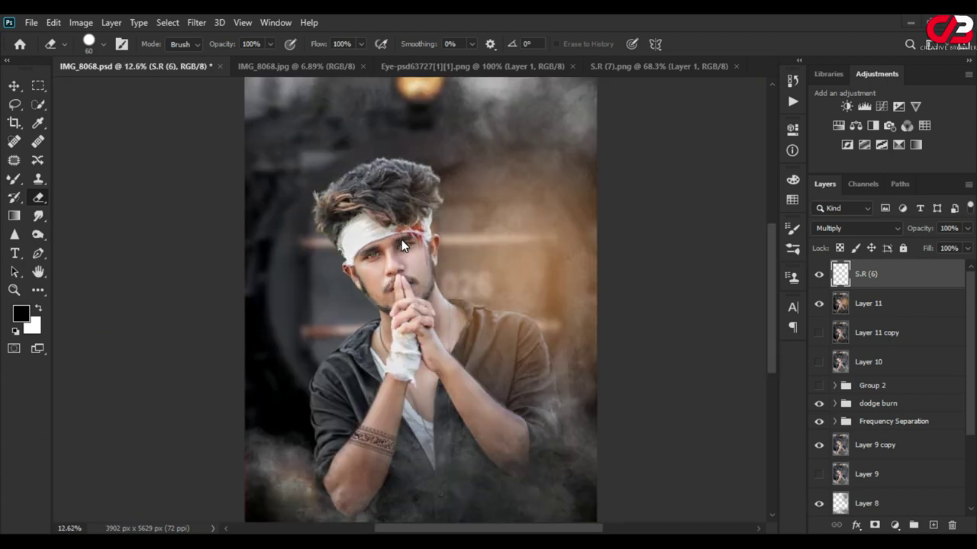
scroll(401, 239, "down", 1)
scroll(359, 203, "up", 1)
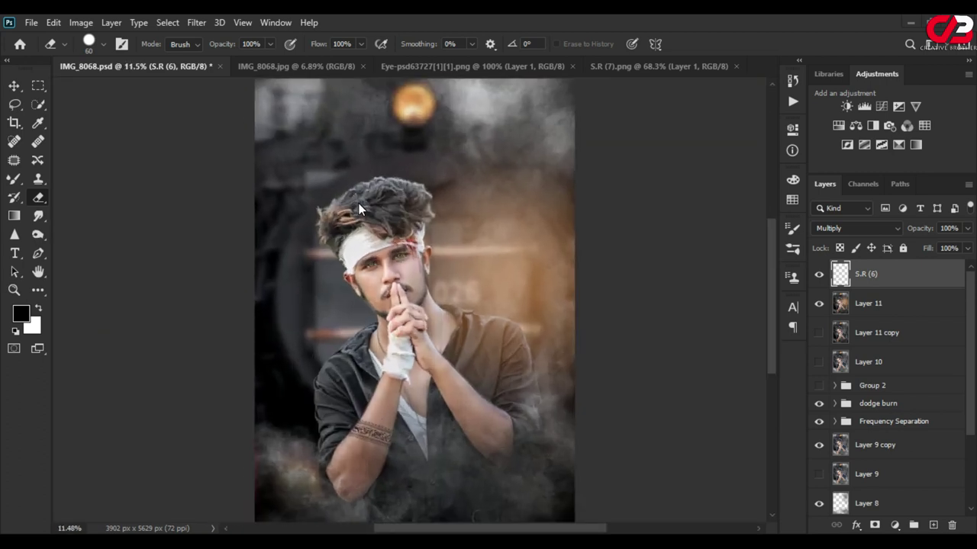
scroll(400, 234, "up", 1)
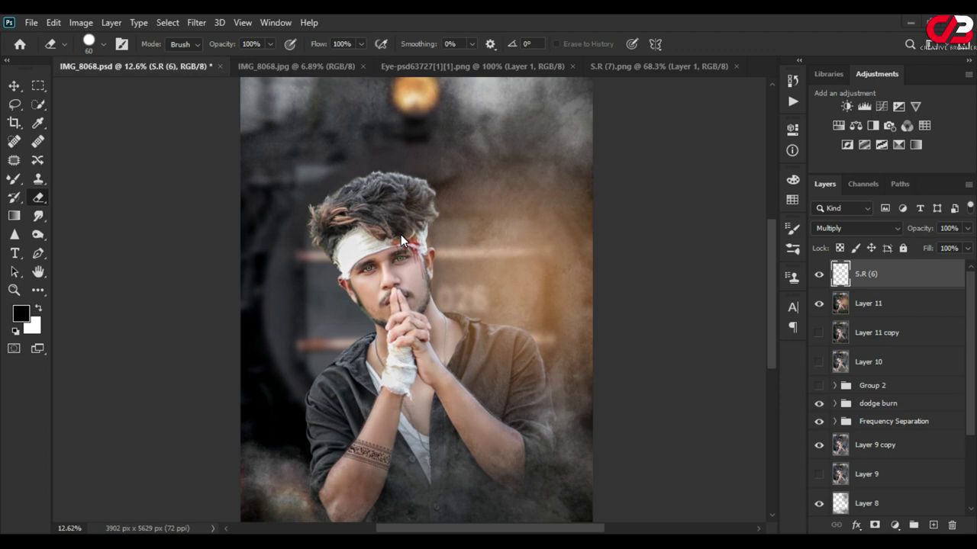
Flatten the image, duplicate it as Layer 1 and hide the Background
left_click(878, 338, "ctrl")
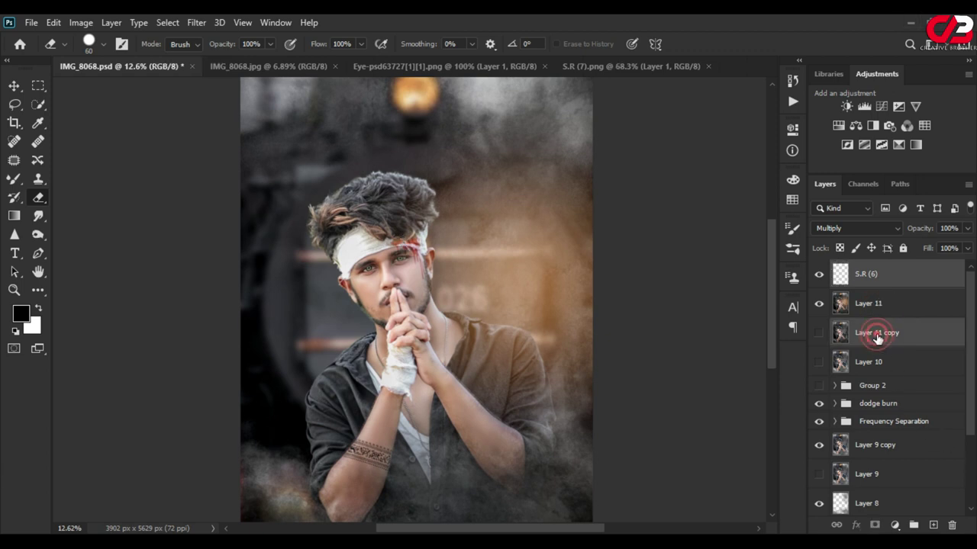
right_click(877, 338)
left_click(720, 461)
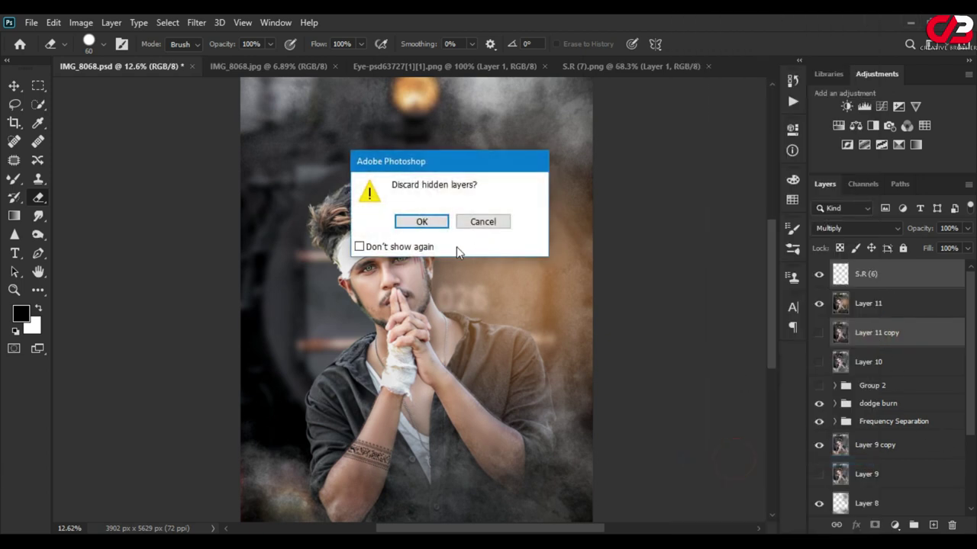
left_click(420, 221)
key("ctrl+j")
left_click(818, 303)
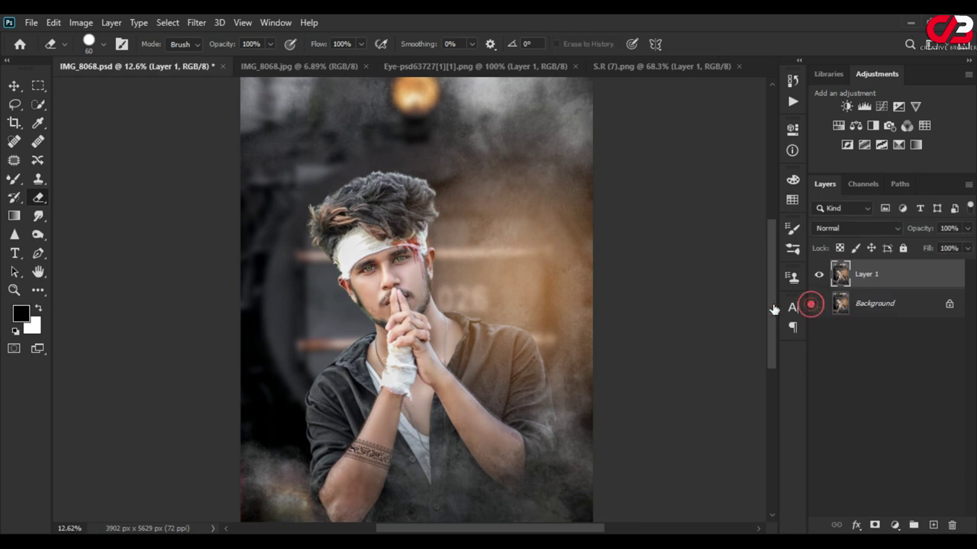
scroll(323, 241, "down", 4)
scroll(324, 241, "up", 2)
scroll(323, 242, "down", 1)
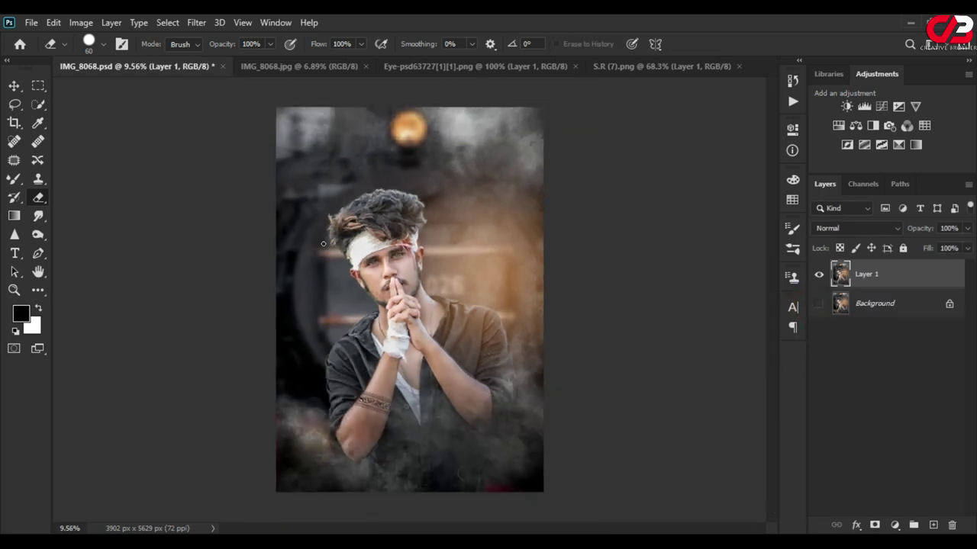
Apply Camera Raw to Layer 1 with Contrast +8 and Blacks -42
left_click(196, 22)
left_click(255, 120)
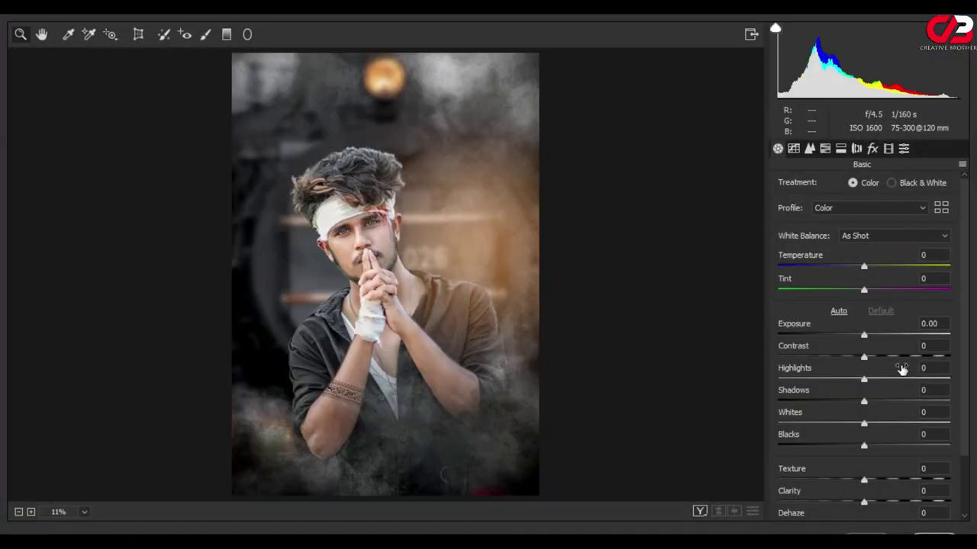
left_click(877, 356)
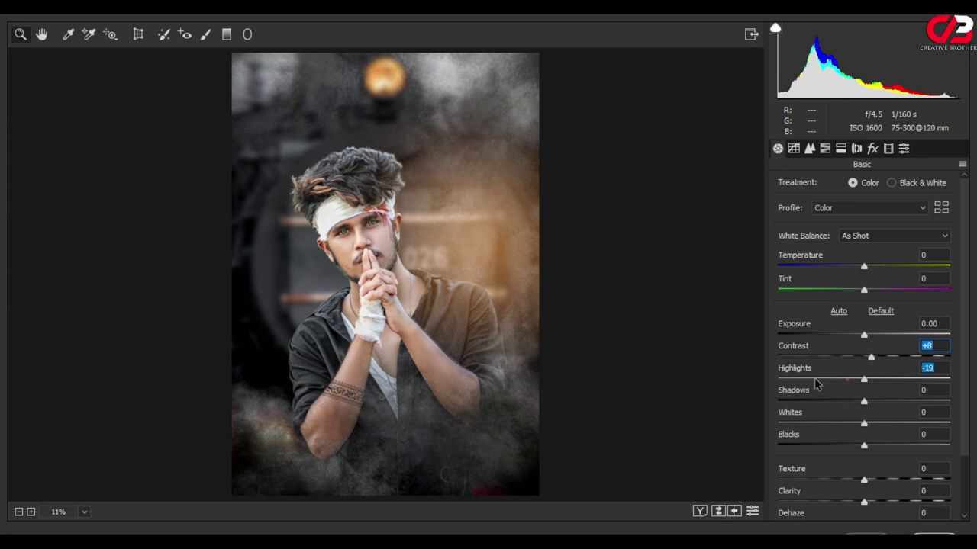
left_click_drag(816, 384, 807, 379)
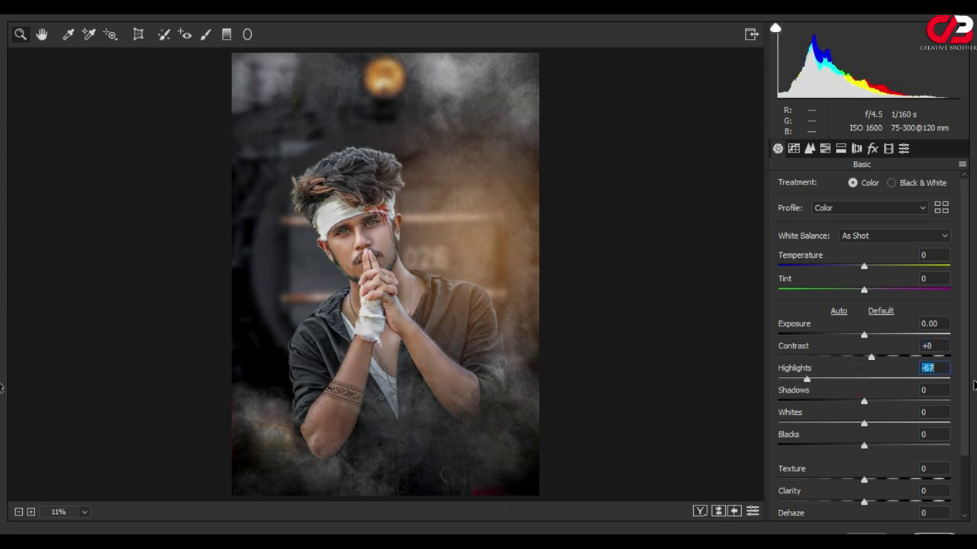
type("0")
left_click_drag(830, 450, 831, 450)
left_click(932, 536)
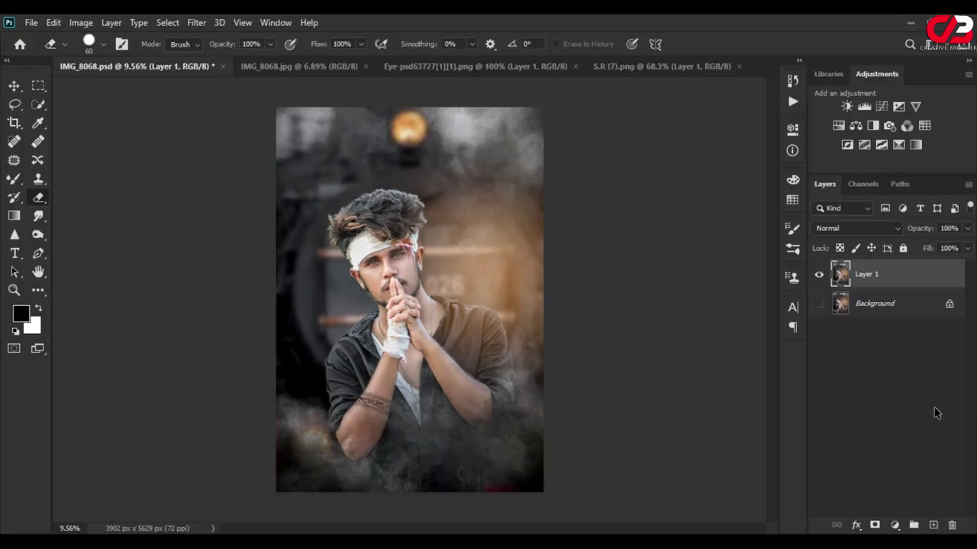
Add a Color Lookup adjustment layer using the DropBlues.3DL LUT above Layer 1
left_click(895, 527)
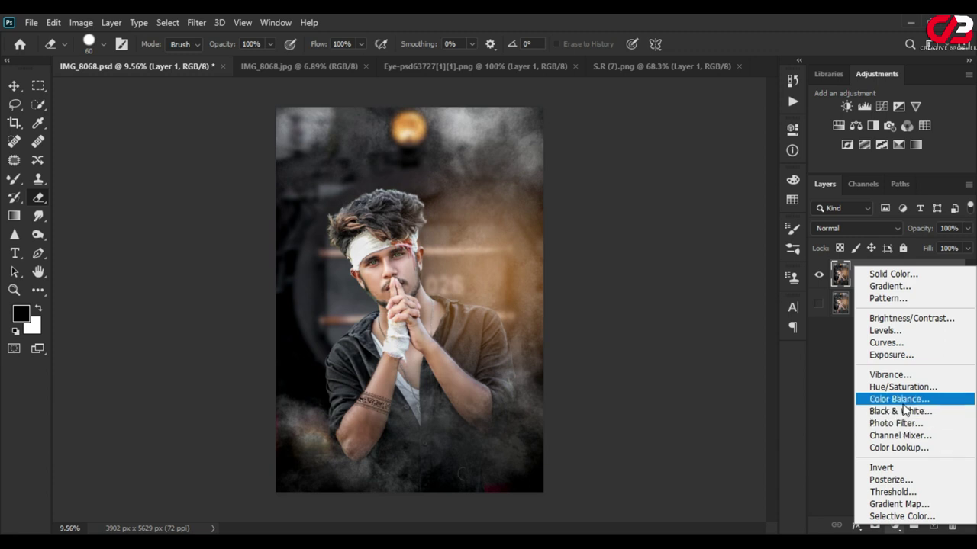
left_click(903, 448)
left_click(713, 176)
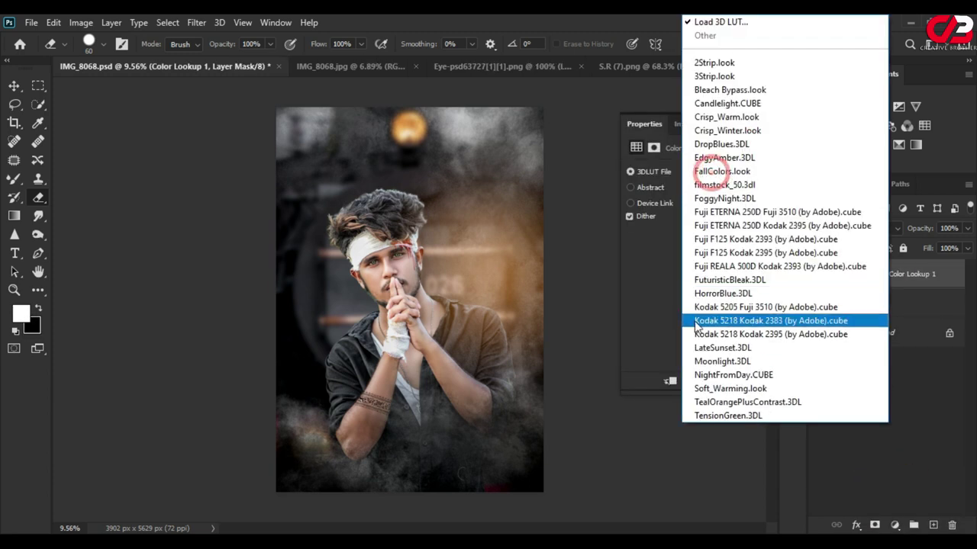
left_click(725, 145)
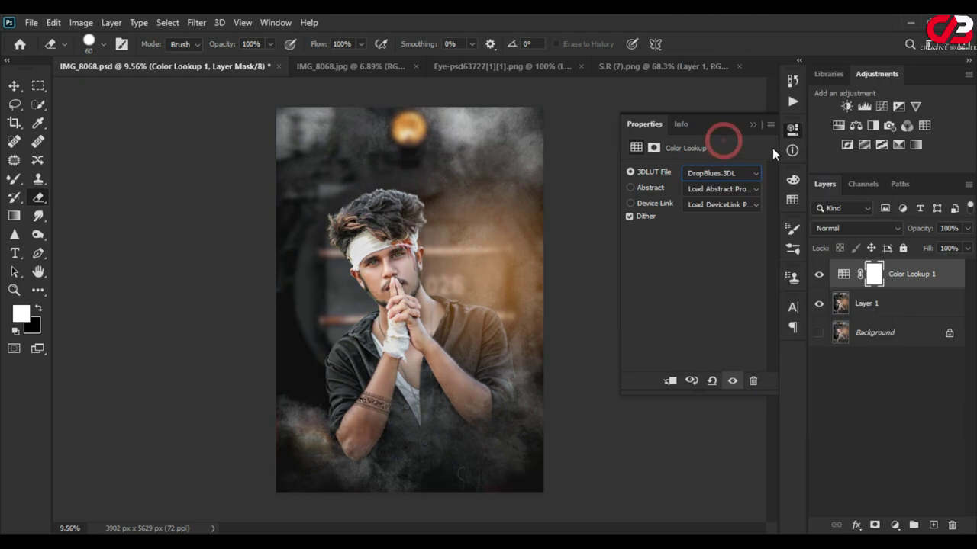
left_click(753, 123)
scroll(398, 259, "up", 3)
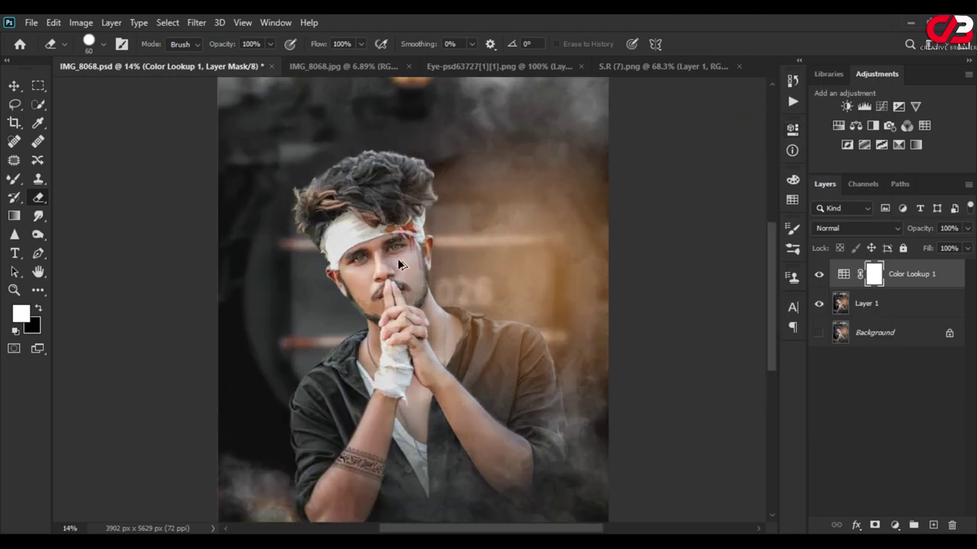
Set the Color Lookup grade to 56% opacity and pick a black Brush at size 80
left_click_drag(922, 229, 890, 229)
right_click(14, 179)
left_click(84, 179)
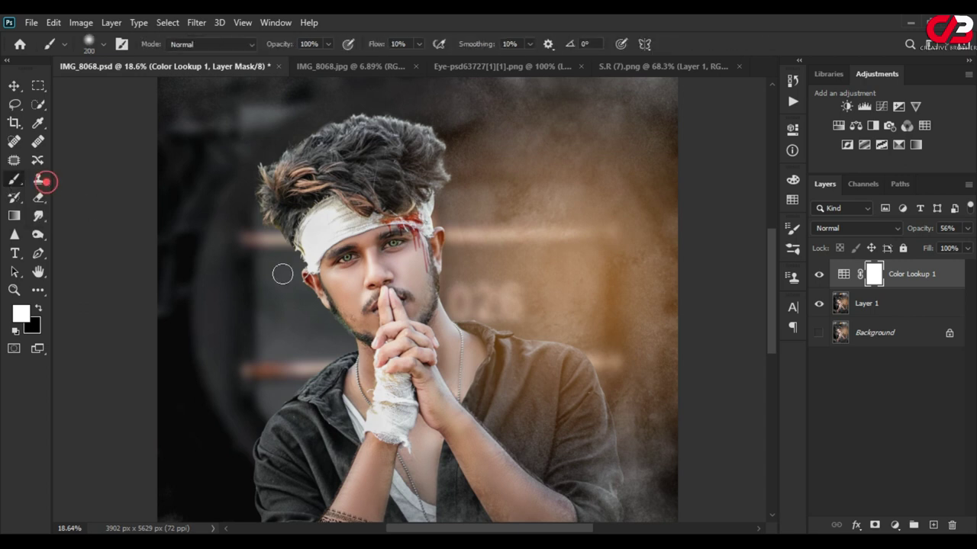
scroll(377, 297, "up", 5)
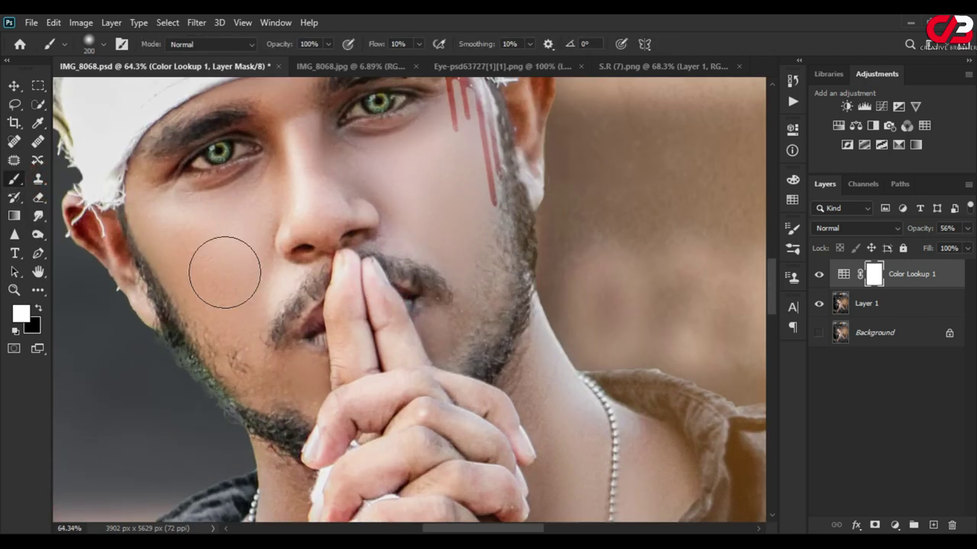
left_click(38, 309)
key("bracketleft")
key("bracketleft")
key("bracketleft")
key("bracketleft")
key("bracketleft")
Paint the Color Lookup mask black over the lips at 100% flow
left_click(409, 307)
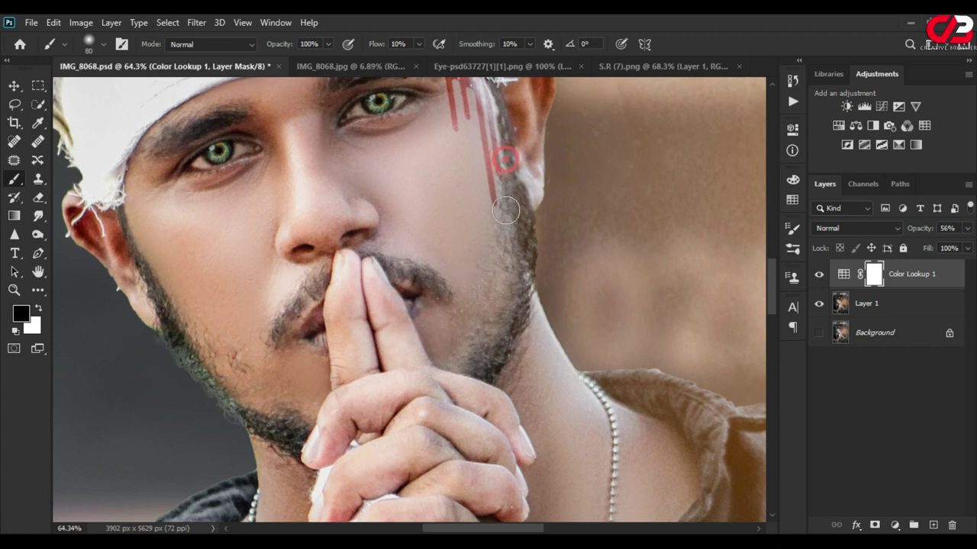
scroll(357, 348, "up", 2)
left_click_drag(318, 407, 319, 413)
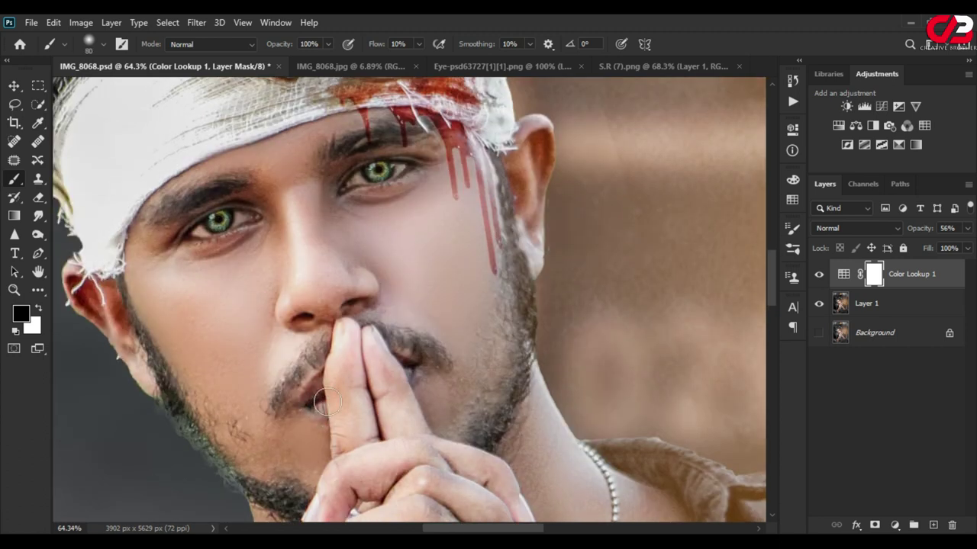
scroll(326, 402, "up", 1)
scroll(331, 366, "up", 2)
left_click_drag(378, 48, 408, 47)
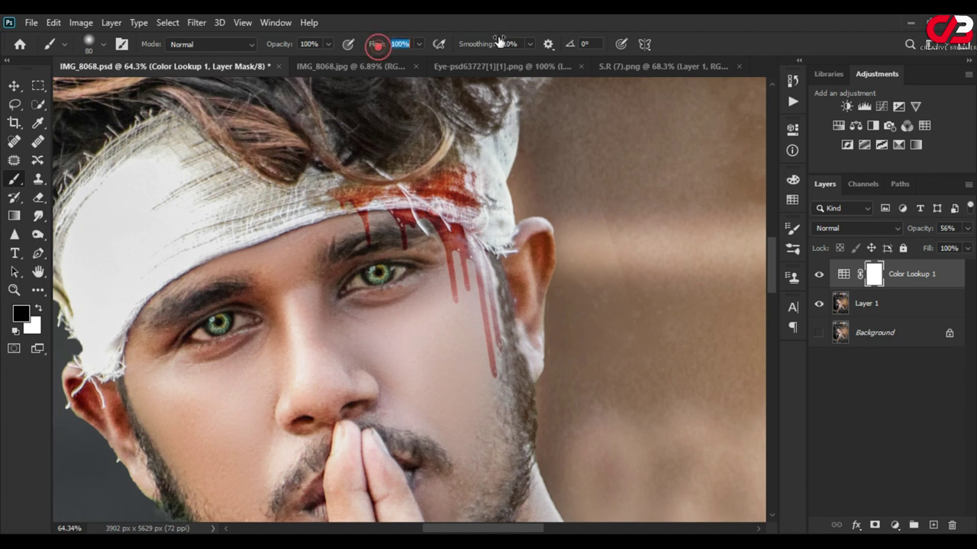
scroll(381, 426, "down", 2)
left_click_drag(416, 408, 412, 413)
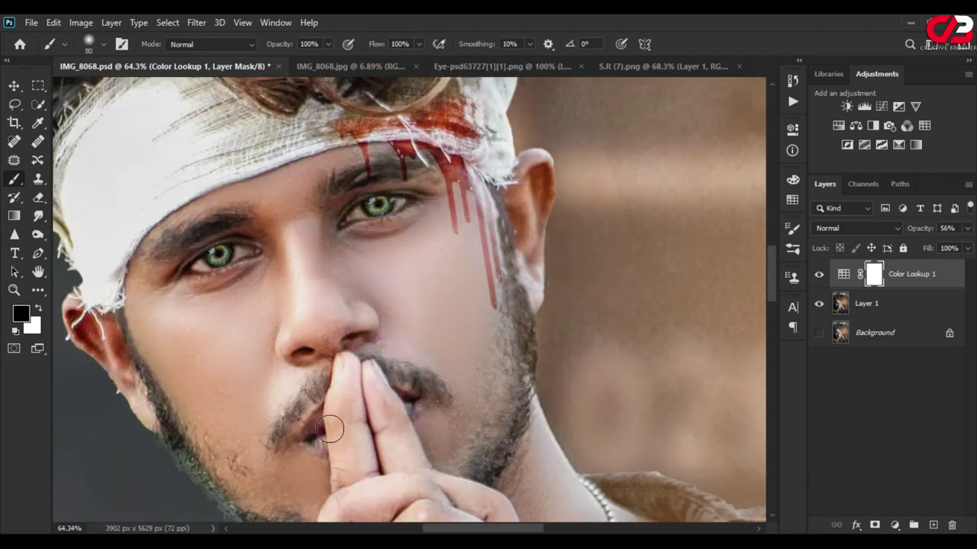
left_click_drag(312, 431, 314, 422)
scroll(344, 298, "down", 2)
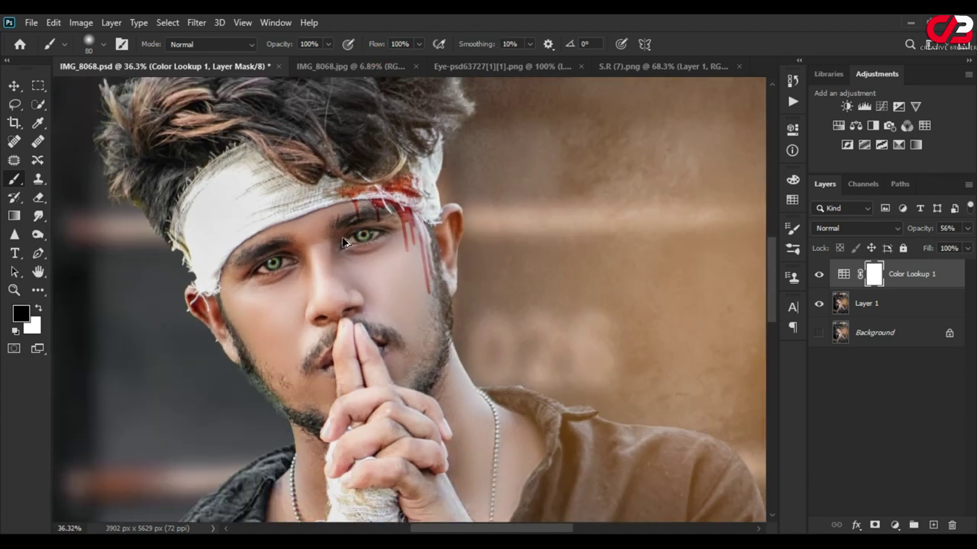
scroll(342, 240, "up", 2)
scroll(349, 229, "up", 2)
scroll(384, 246, "down", 2)
scroll(250, 283, "up", 2)
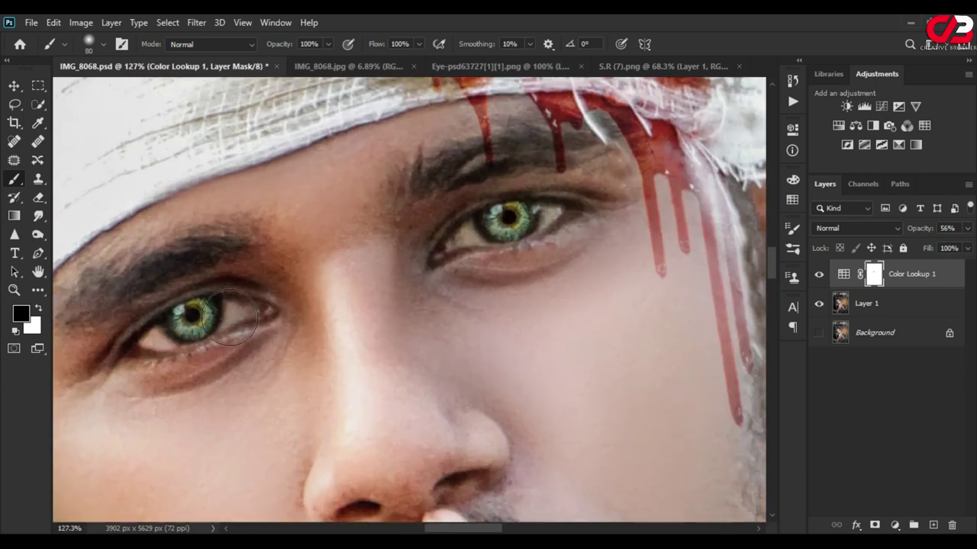
scroll(309, 215, "down", 4)
scroll(358, 151, "down", 2)
scroll(359, 151, "down", 1)
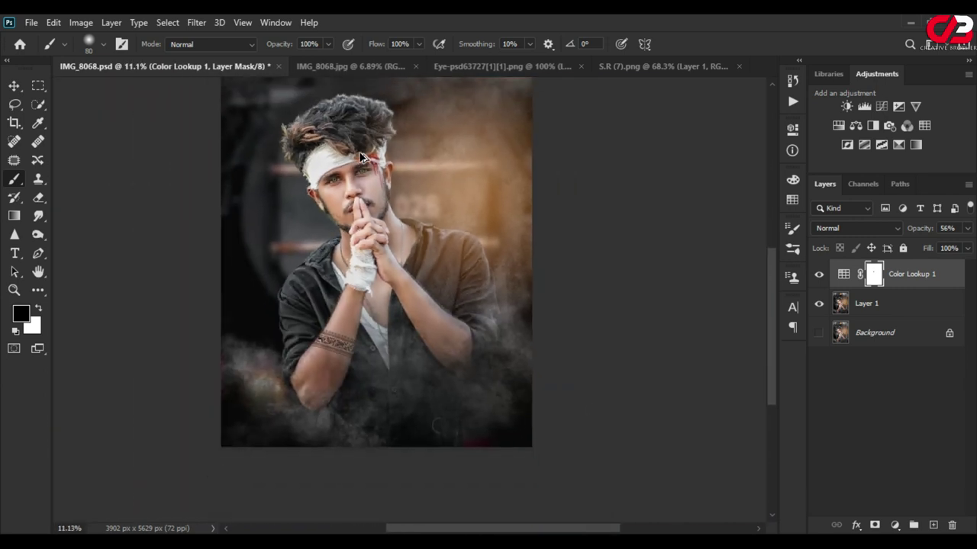
scroll(355, 152, "up", 1)
scroll(353, 150, "up", 4)
scroll(375, 199, "down", 2)
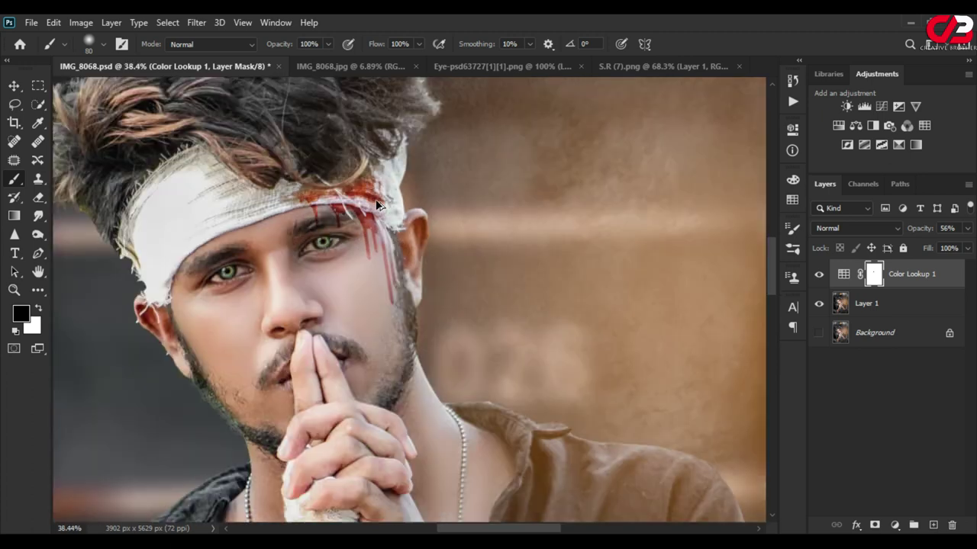
scroll(375, 199, "down", 2)
scroll(385, 198, "down", 1)
scroll(397, 197, "down", 1)
scroll(396, 197, "up", 1)
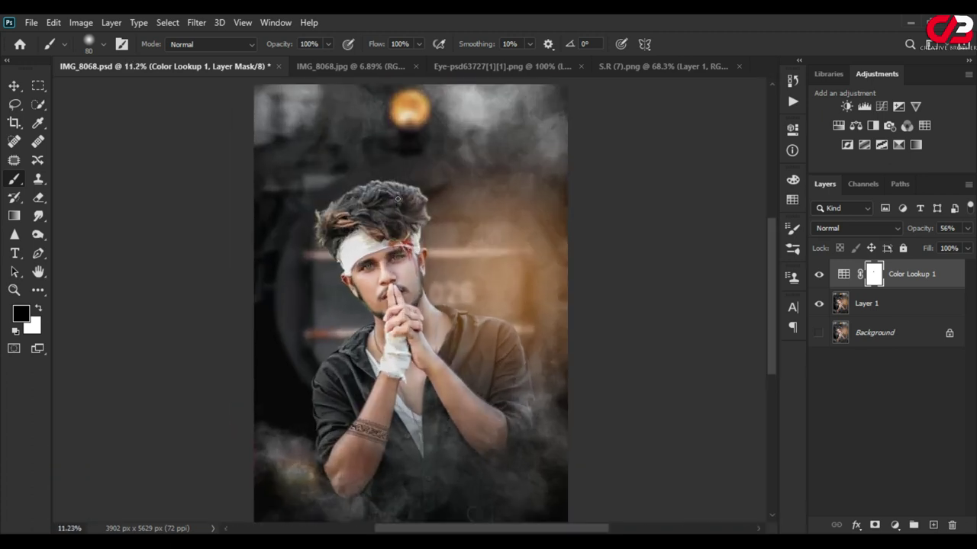
scroll(435, 275, "down", 2)
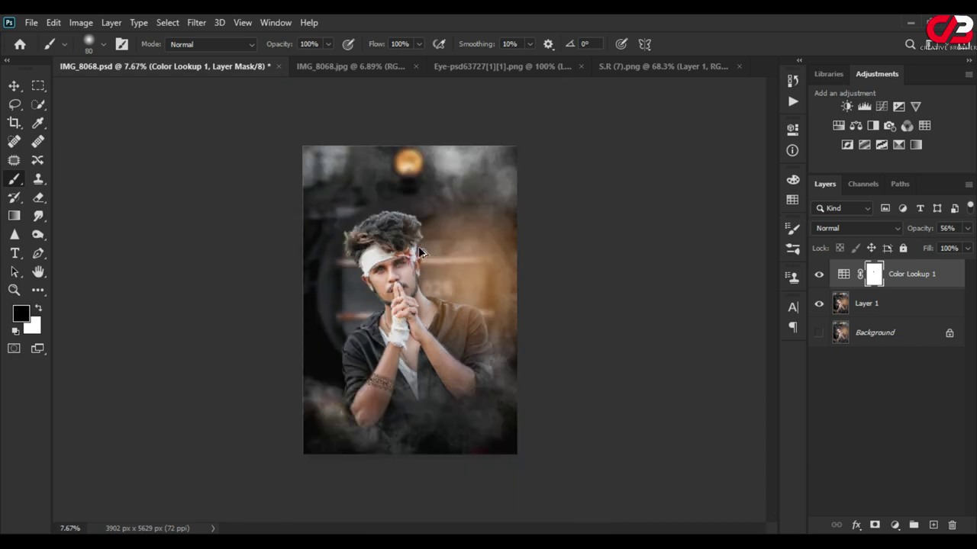
scroll(423, 259, "up", 1)
Flatten the image, duplicate it as Layer 1 and hide the Background
right_click(905, 313)
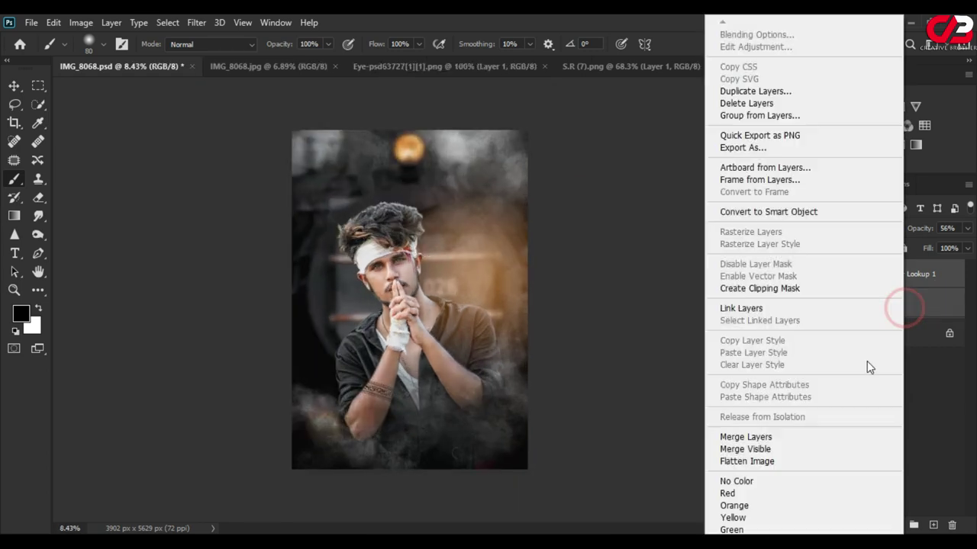
left_click(767, 461)
left_click(408, 222)
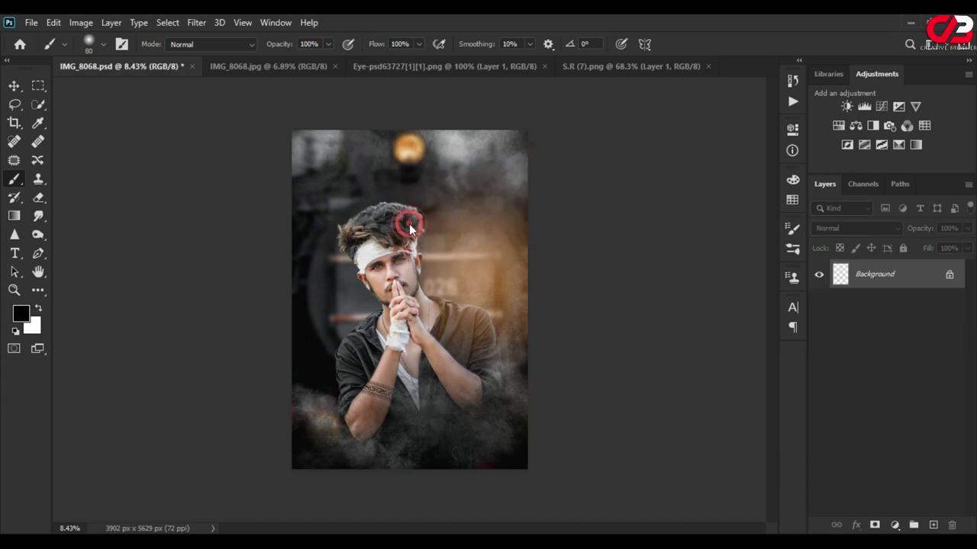
key("ctrl+j")
left_click(819, 303)
scroll(388, 297, "up", 1)
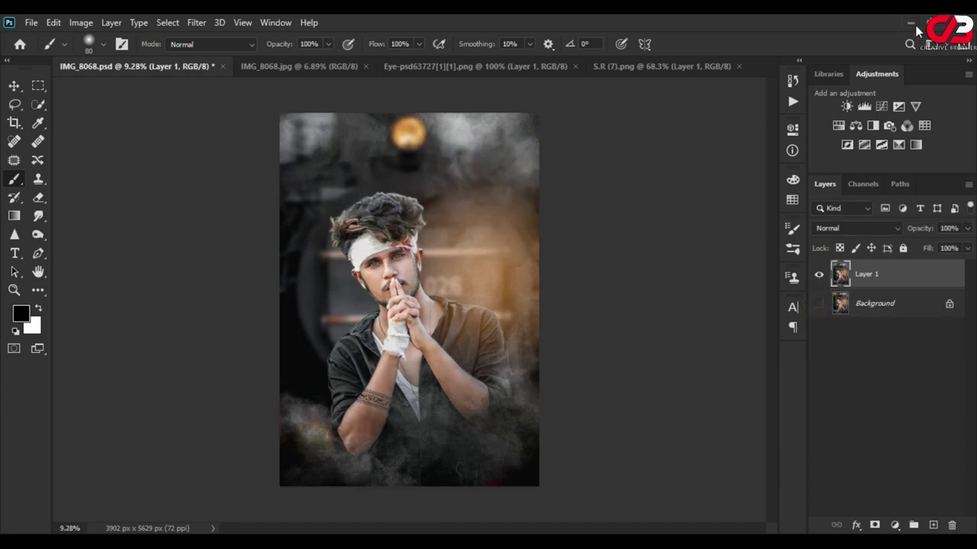
Place the DSC_0946 logo image from the desktop and scale it to fit the canvas
left_click(912, 24)
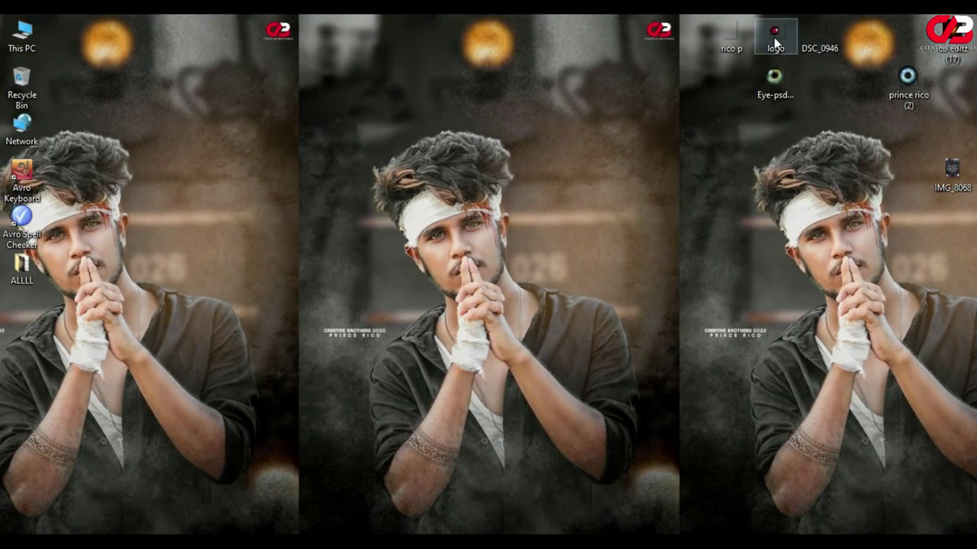
mouse_move(810, 32)
left_mouse_down()
mouse_move(328, 521)
mouse_move(383, 305)
left_mouse_up()
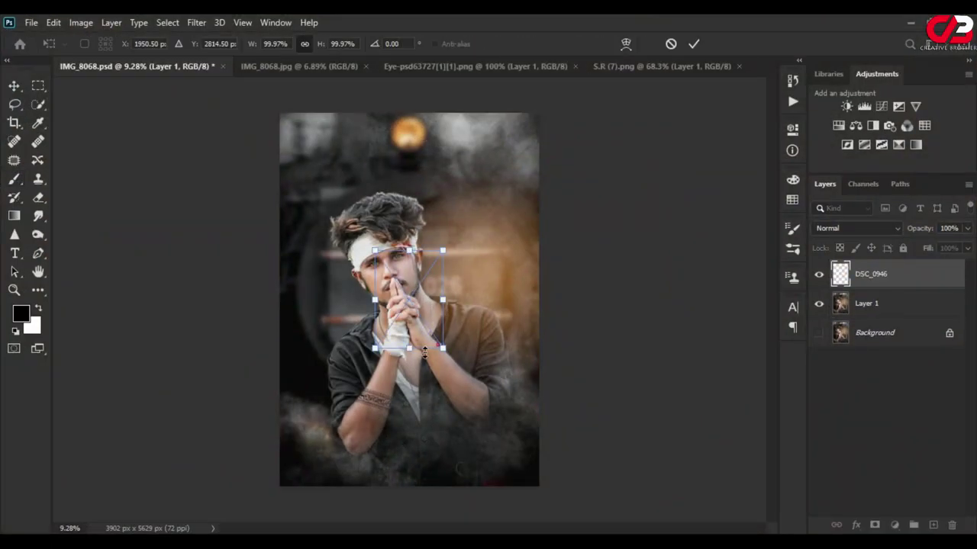
left_click_drag(442, 348, 532, 475)
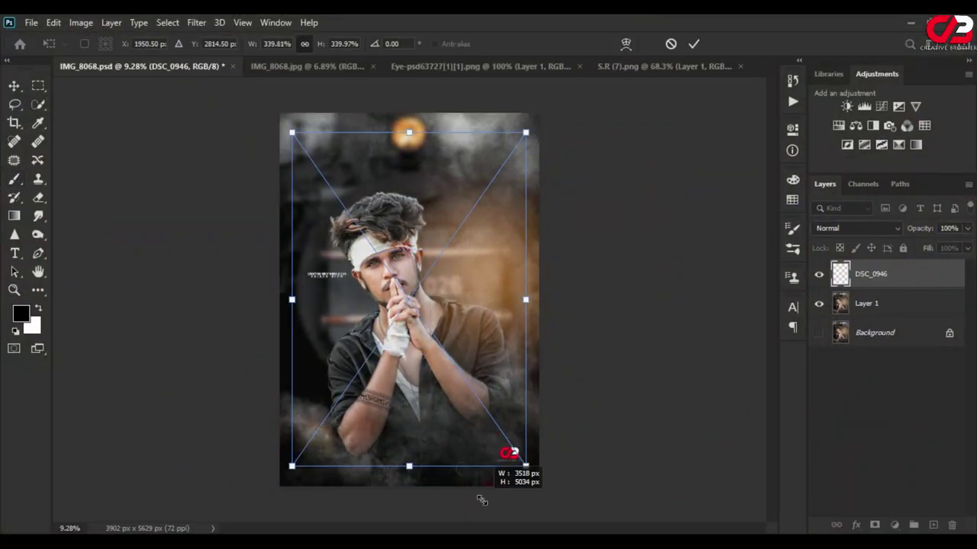
scroll(461, 466, "up", 3)
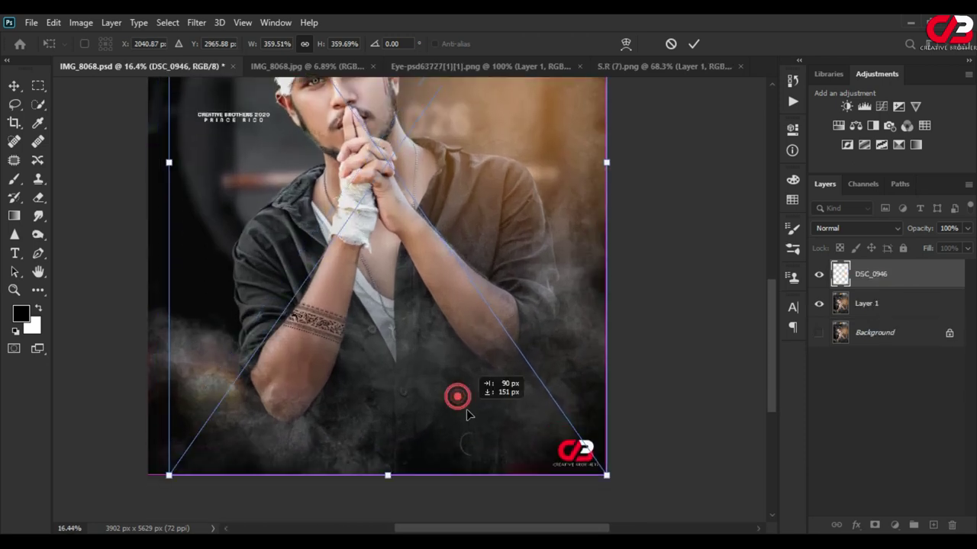
left_click(696, 44)
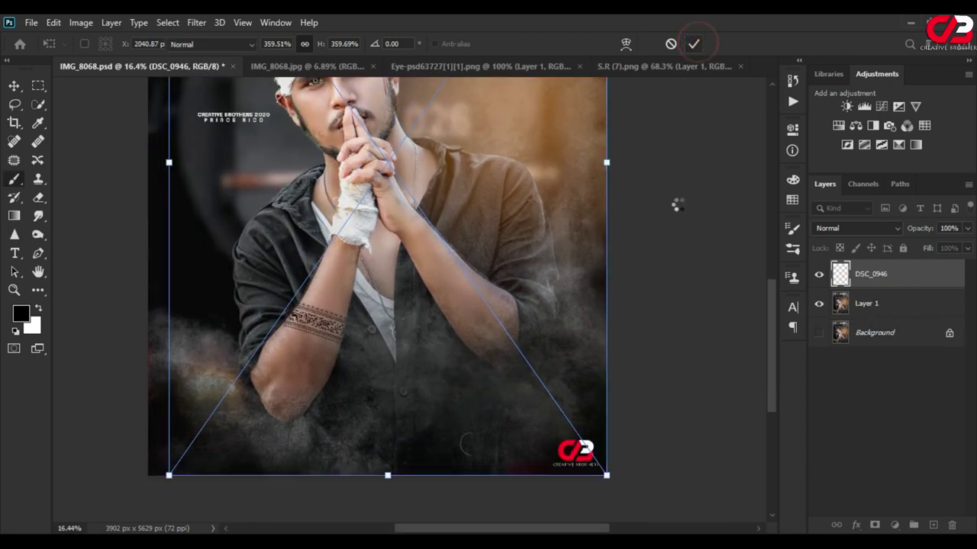
scroll(195, 107, "up", 5)
scroll(203, 122, "down", 4)
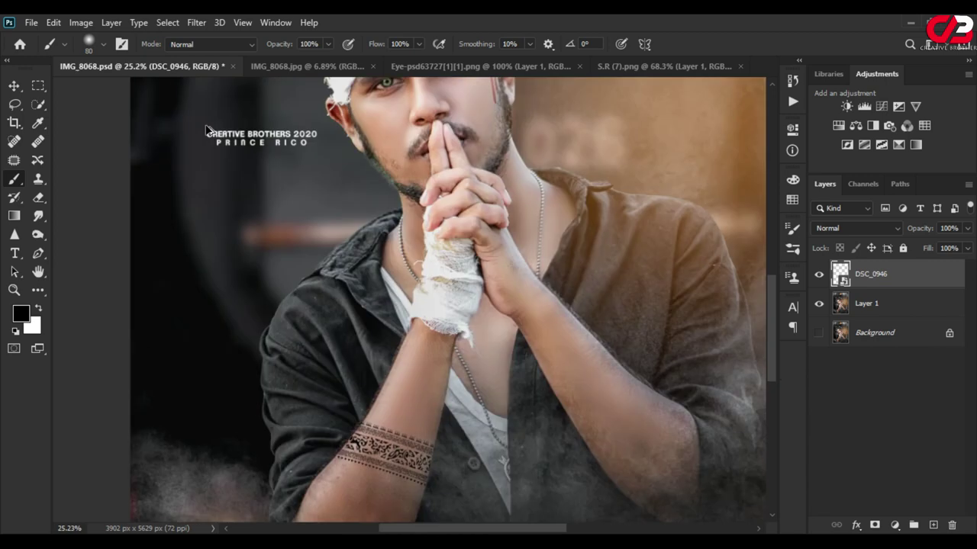
scroll(210, 129, "down", 3)
scroll(676, 410, "down", 3)
scroll(439, 309, "up", 4)
scroll(427, 208, "up", 3)
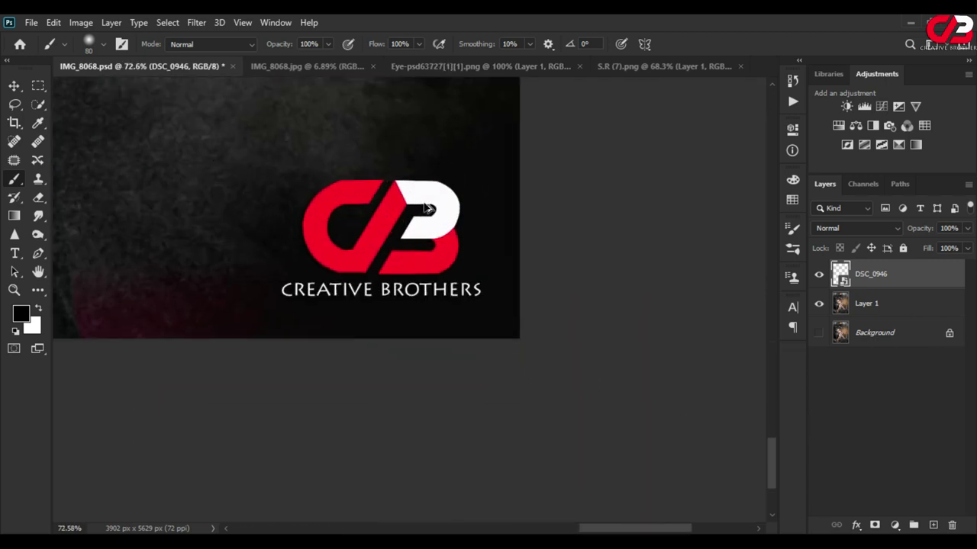
Rasterize the DSC_0946 layer and nudge the Creative Brothers logo into the corner
right_click(921, 276)
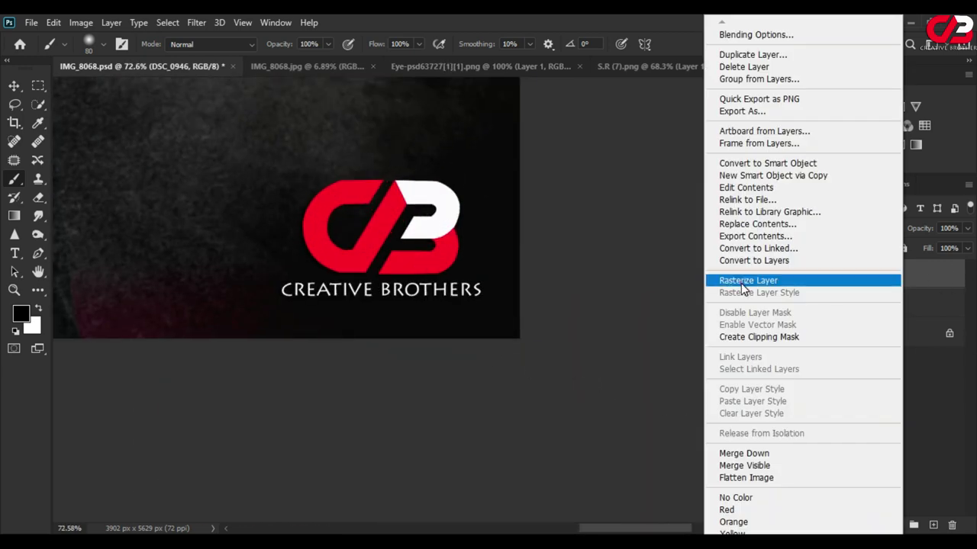
left_click(744, 280)
key("v")
left_click_drag(439, 244, 453, 264)
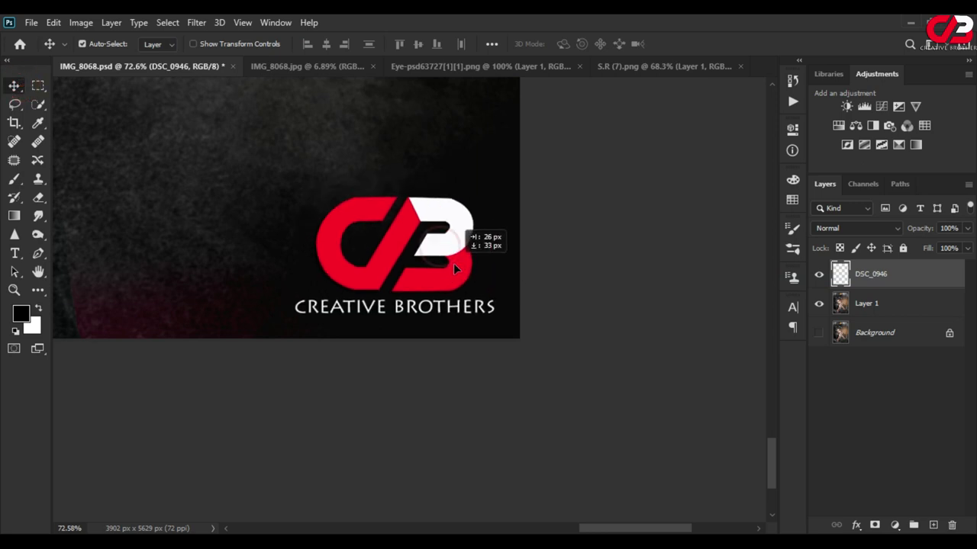
left_click_drag(461, 216, 457, 211)
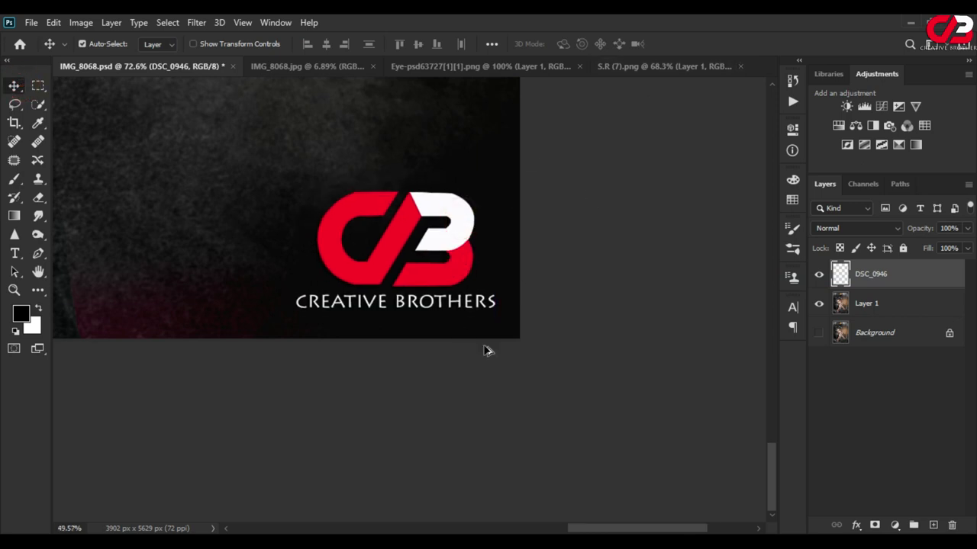
scroll(489, 348, "down", 5)
scroll(501, 349, "down", 2)
scroll(389, 267, "up", 1)
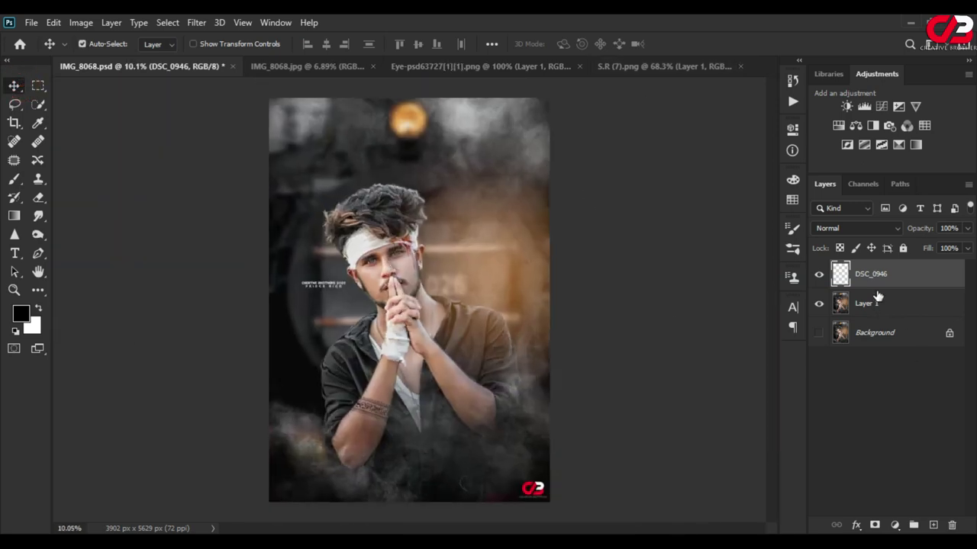
Flatten all layers into a single Background layer
right_click(878, 296)
left_click(748, 461)
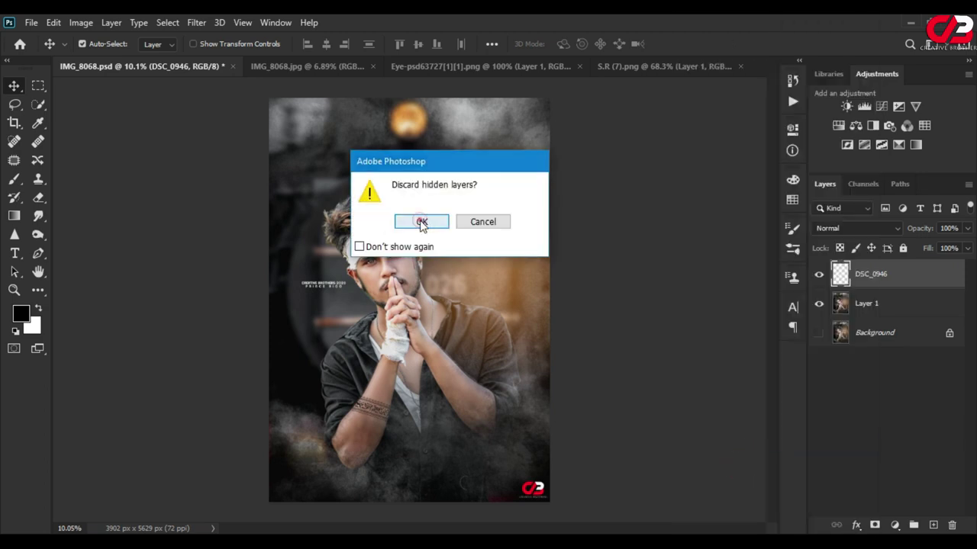
left_click(421, 223)
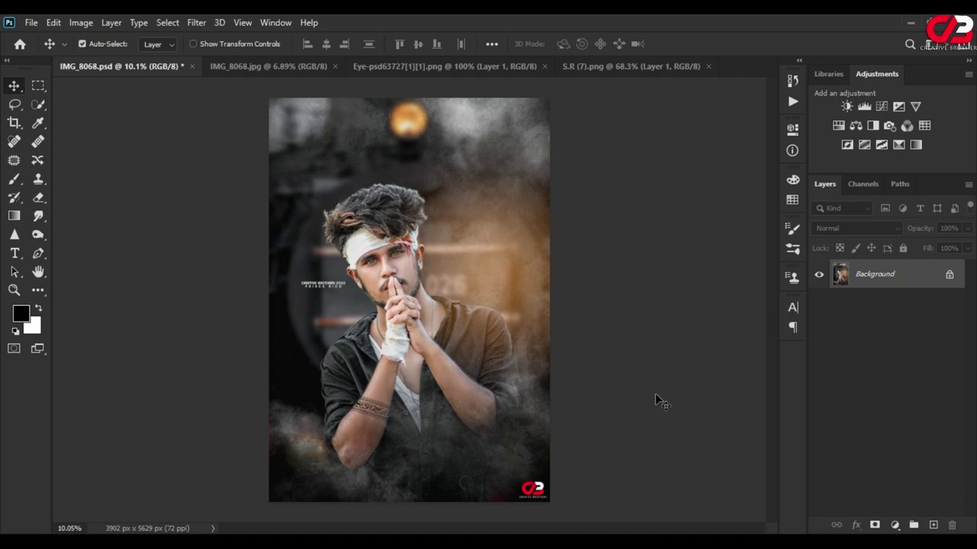
scroll(462, 307, "up", 1)
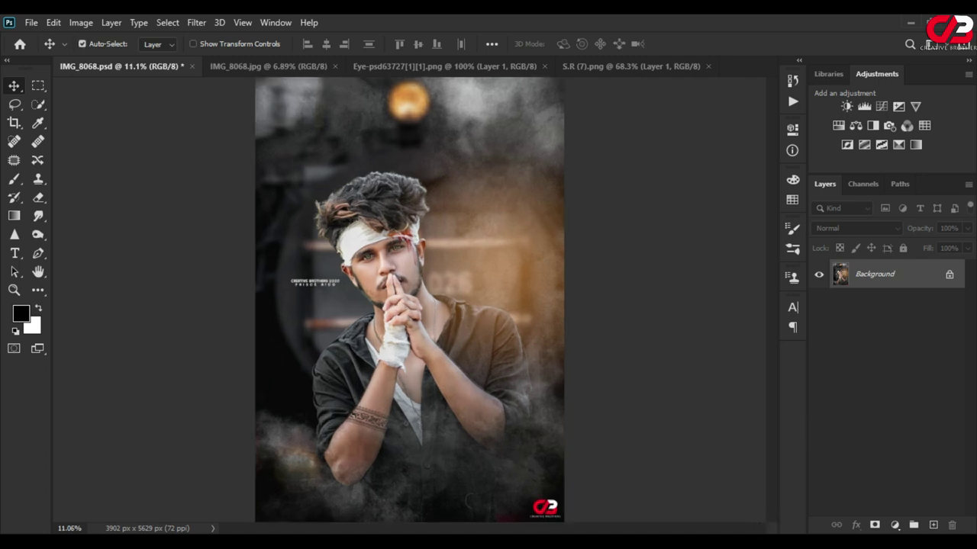